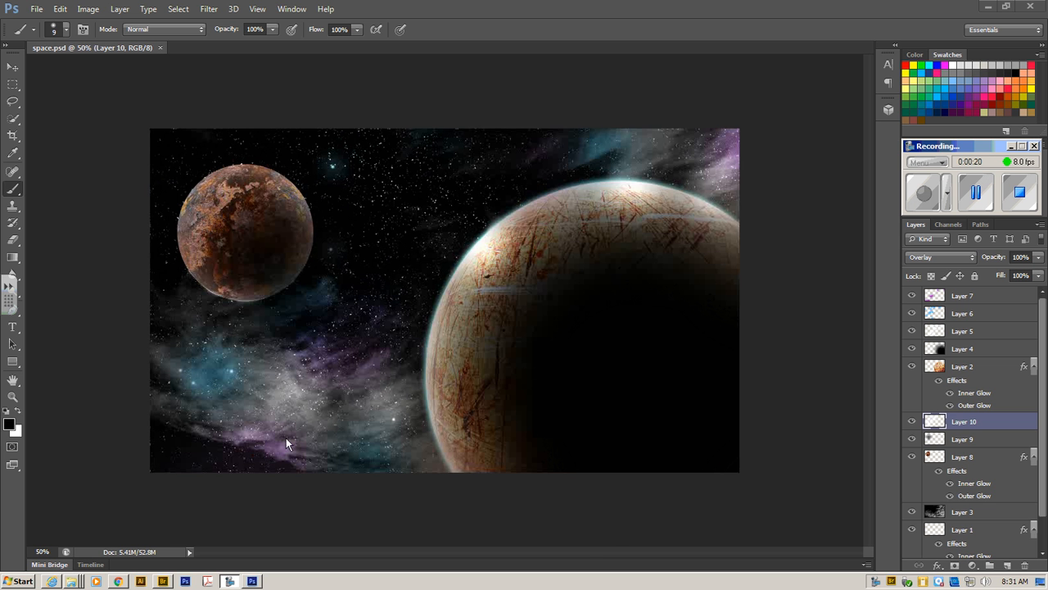
# Step: Switch to Adobe Bridge to view the example artworks in the space folder, and return to Photoshop
pyautogui.click(163, 581)
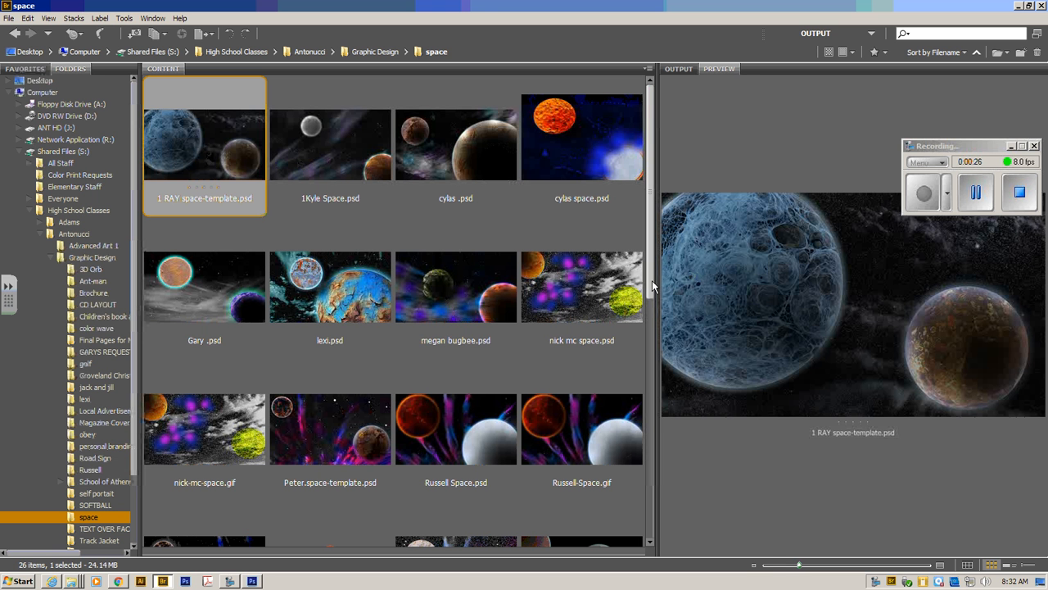
pyautogui.moveTo(656, 281); pyautogui.dragTo(637, 315)
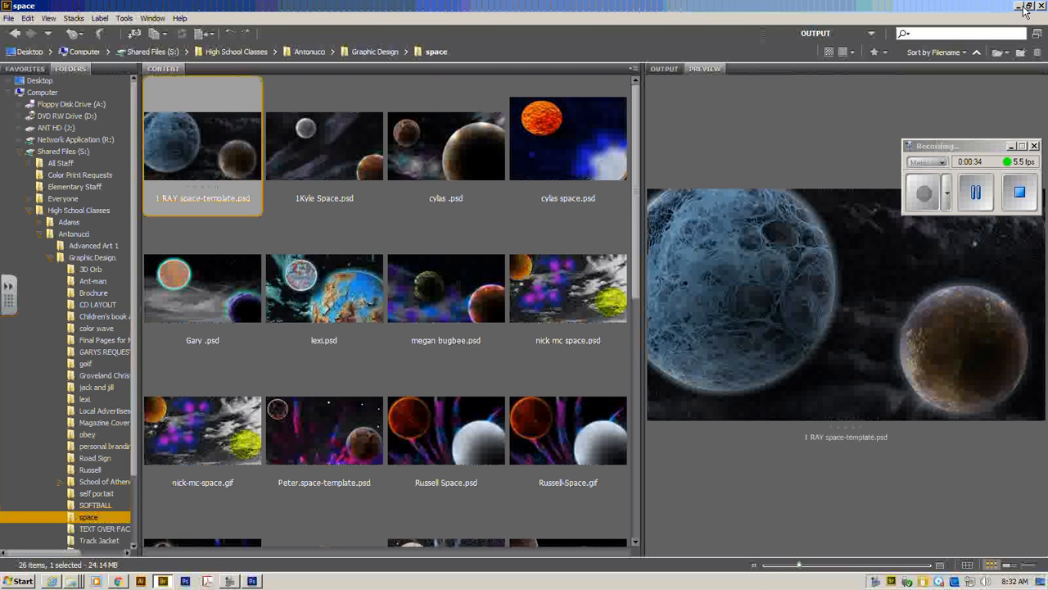
pyautogui.click(1019, 7)
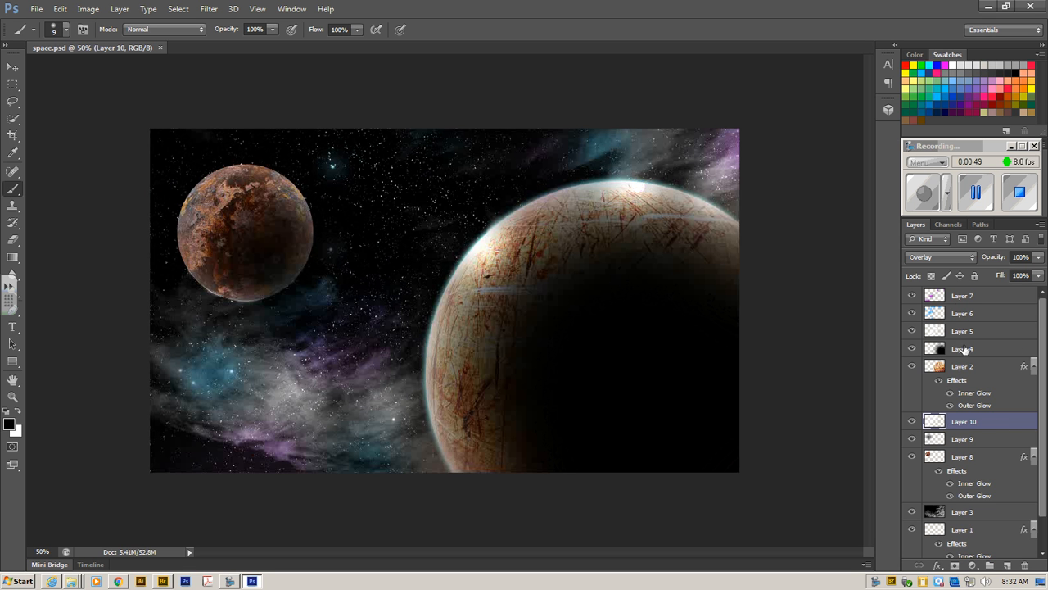
# Step: Look up the Adobe Design and Web Premium CS6 folder among the programs installed in Windows
pyautogui.moveTo(1044, 342)
pyautogui.mouseDown()
pyautogui.moveTo(1039, 461)
pyautogui.moveTo(1036, 336)
pyautogui.mouseUp()
pyautogui.click(12, 67)
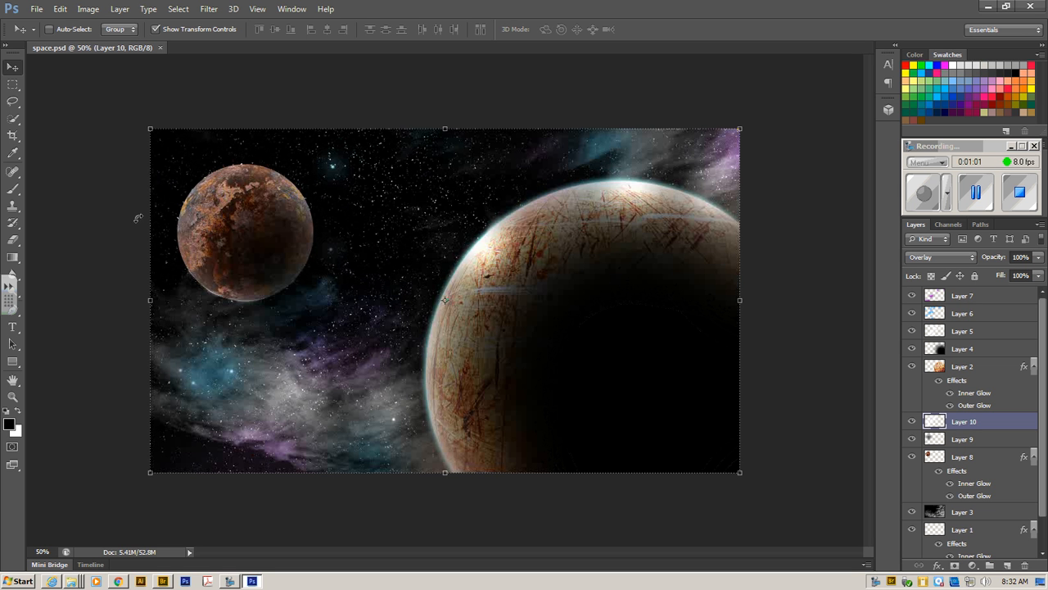
pyautogui.click(20, 580)
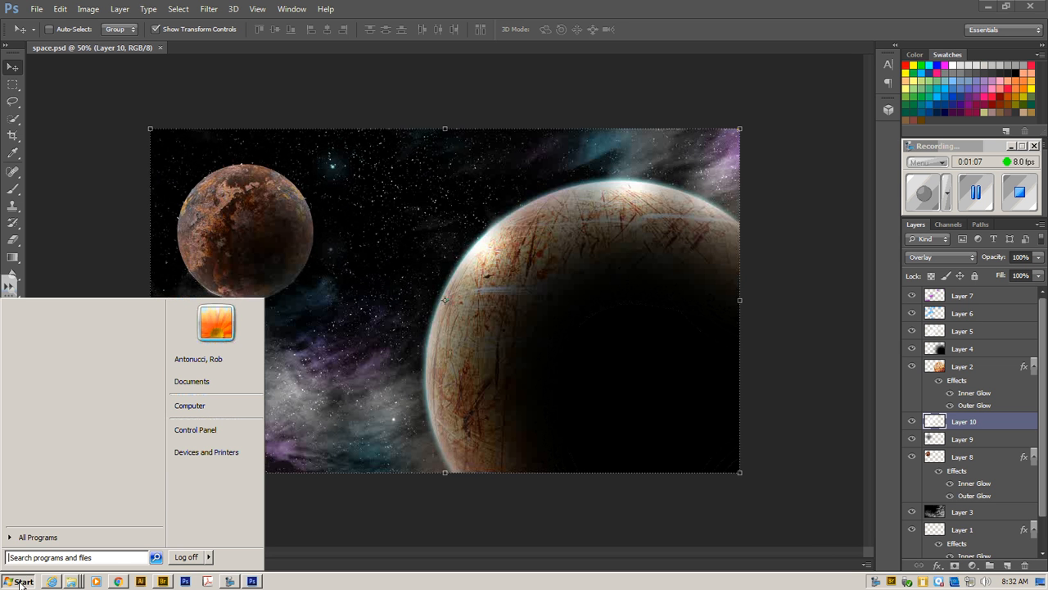
pyautogui.click(24, 537)
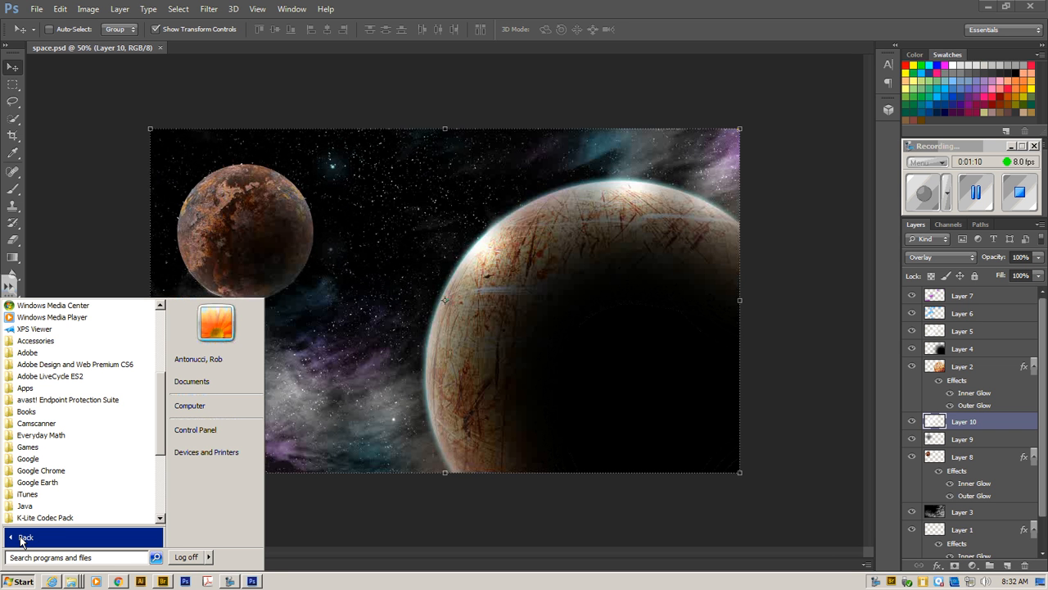
pyautogui.click(55, 365)
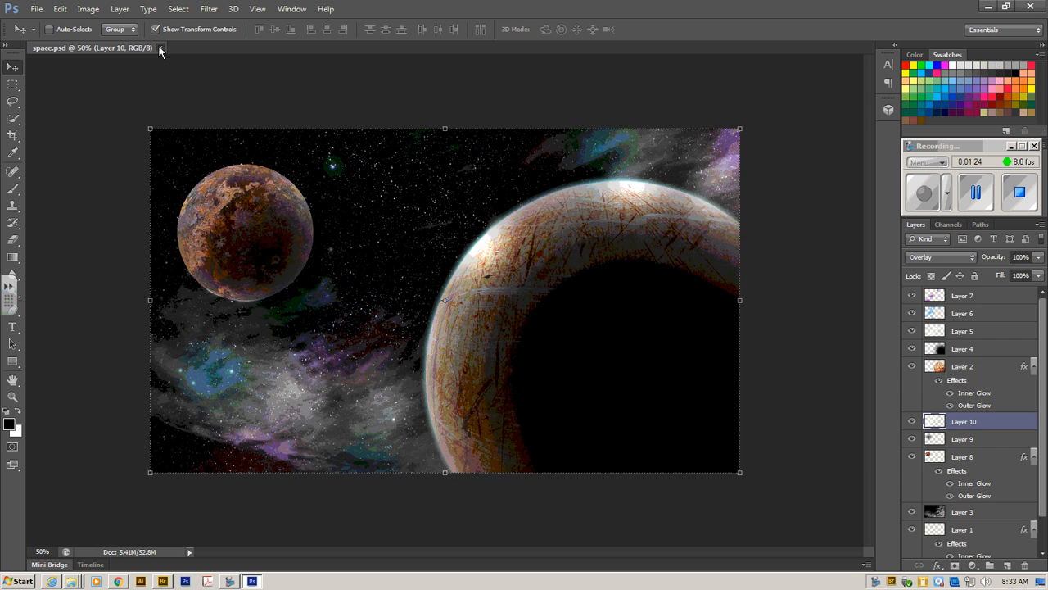
# Step: Close the space.psd document and pick a medium blue swatch as the foreground color
pyautogui.click(160, 48)
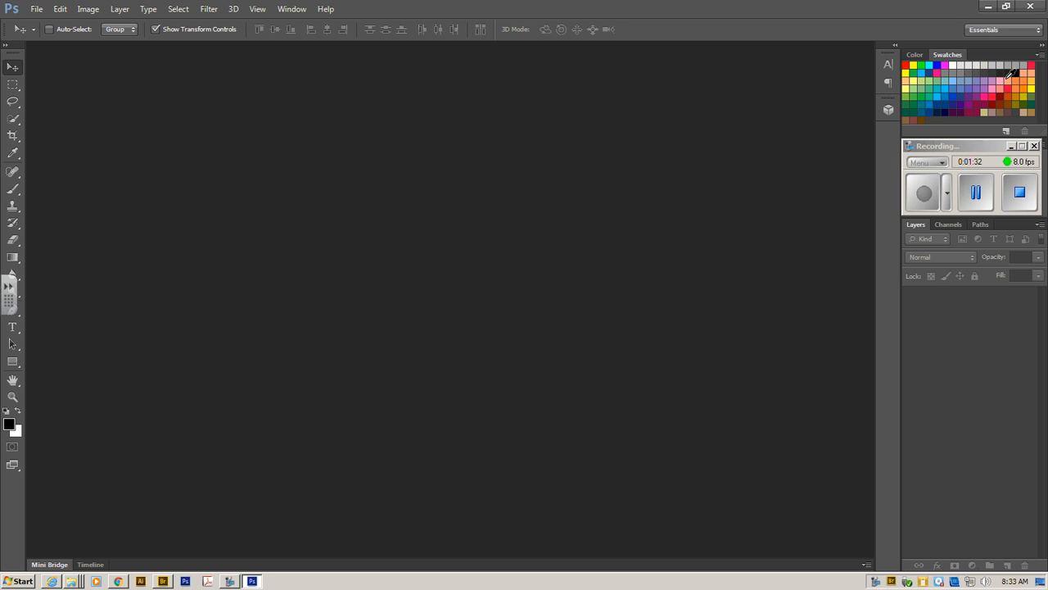
pyautogui.click(962, 93)
pyautogui.click(948, 87)
pyautogui.click(949, 88)
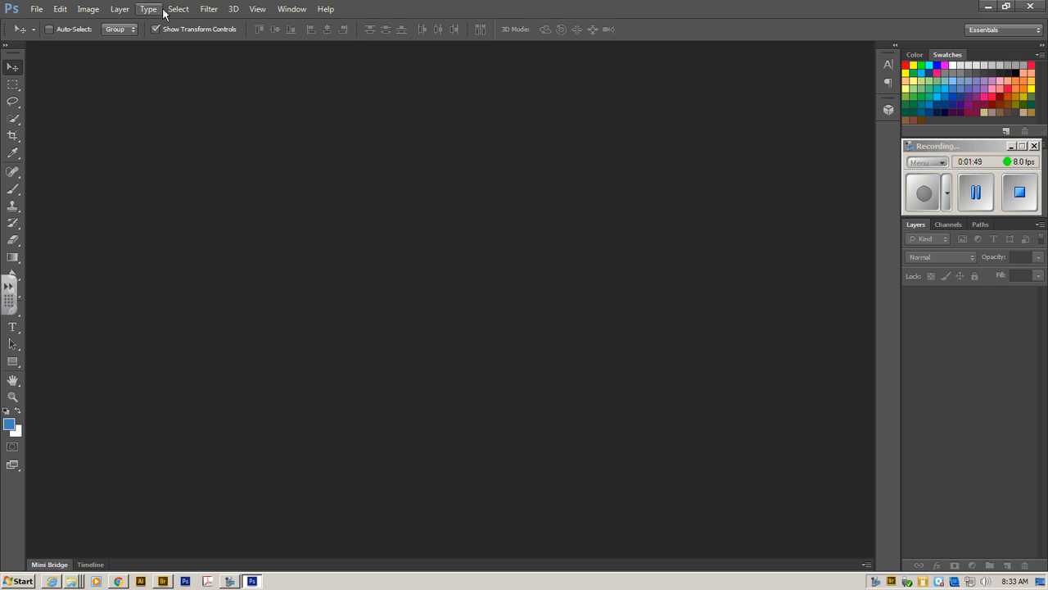
pyautogui.click(209, 10)
pyautogui.click(209, 9)
# Step: Start a new document measured in inches, with a width of 10 and a height of 6
pyautogui.click(37, 10)
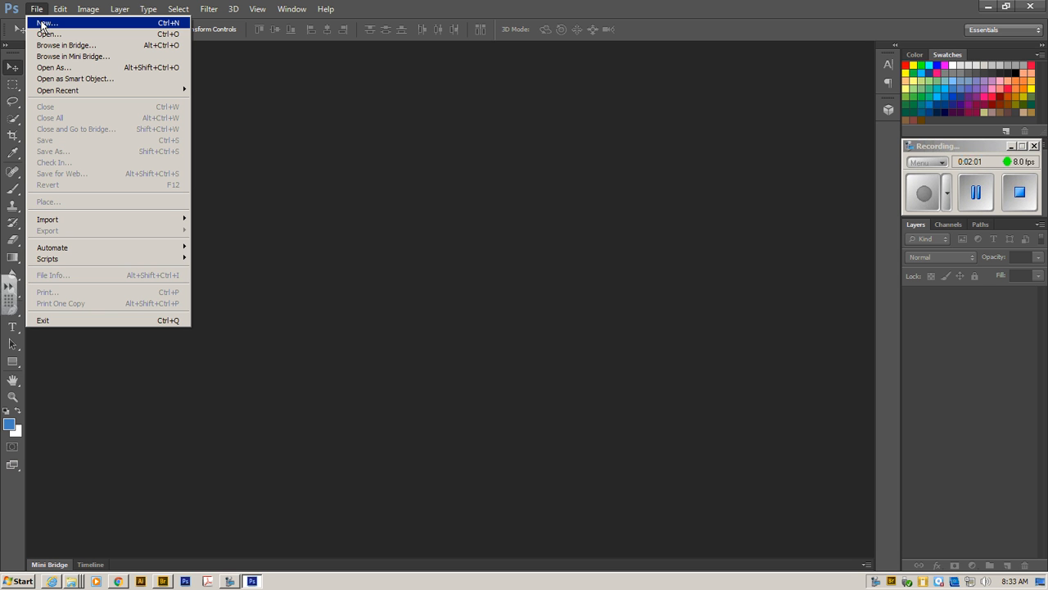
pyautogui.click(41, 25)
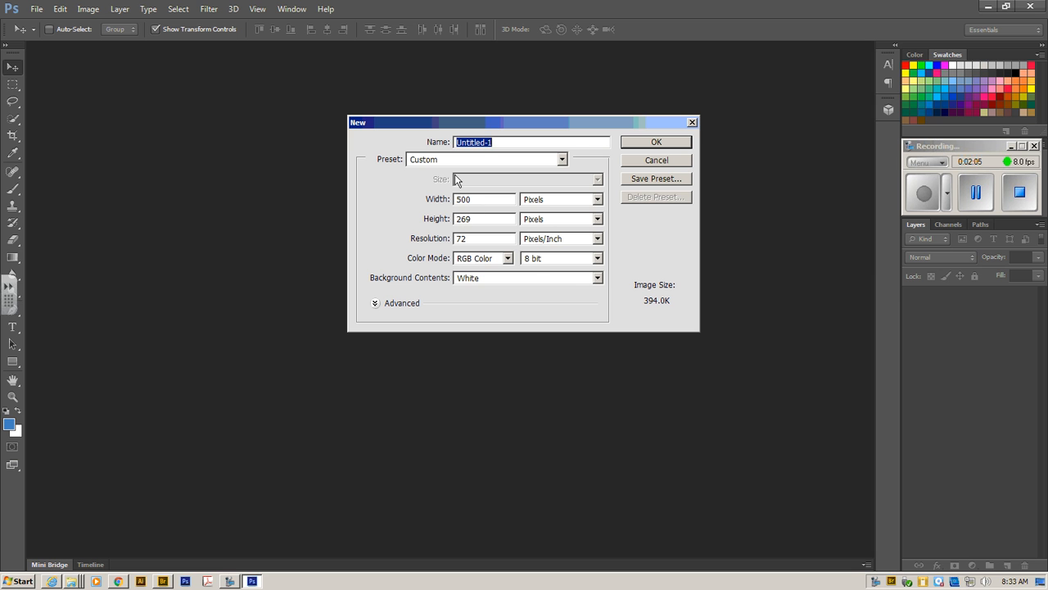
pyautogui.click(560, 199)
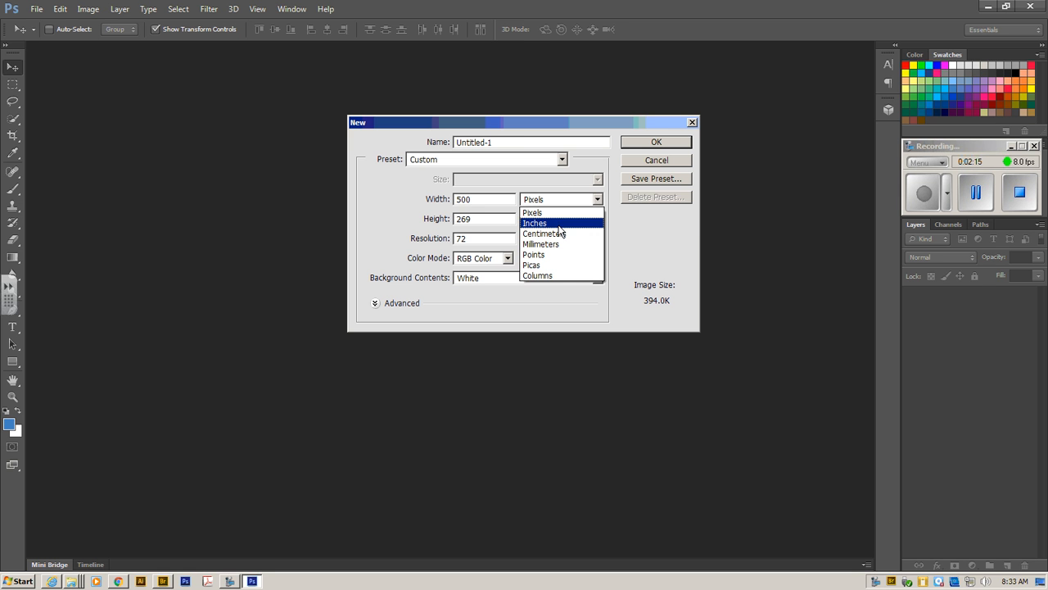
pyautogui.click(559, 224)
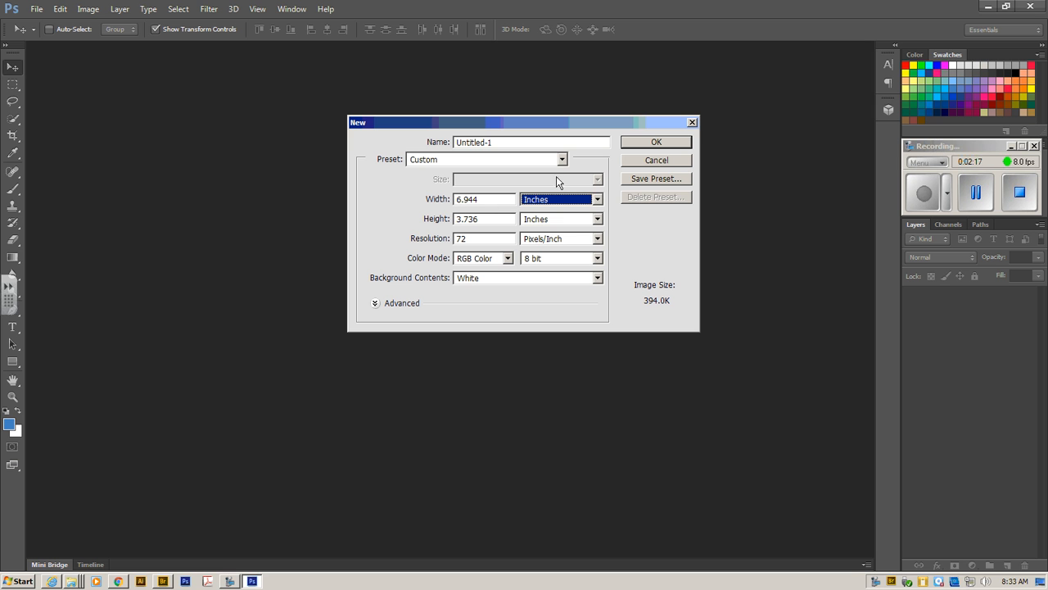
pyautogui.doubleClick(490, 199)
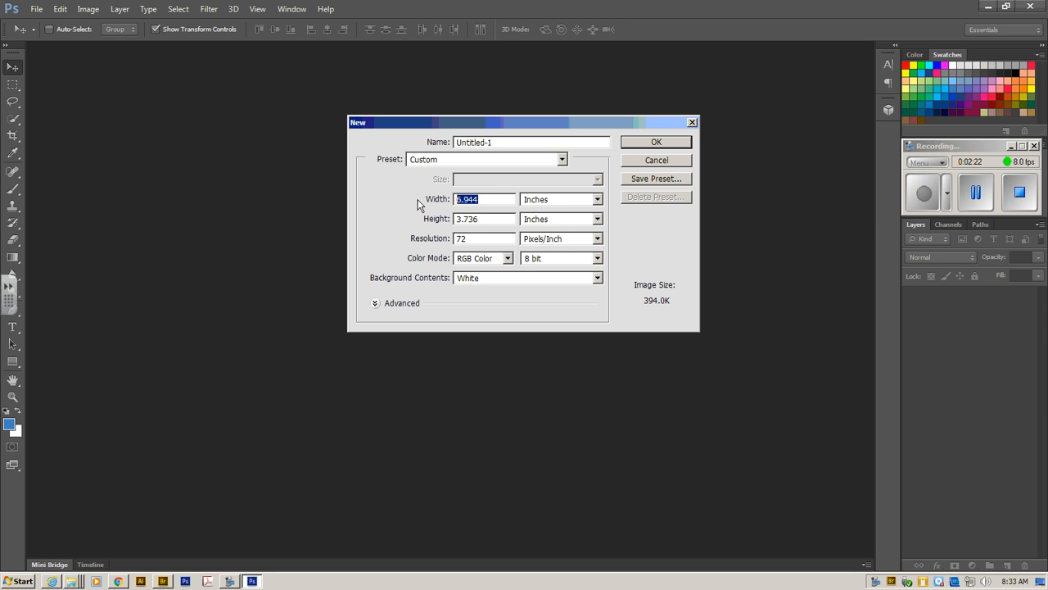
pyautogui.write('10')
pyautogui.doubleClick(473, 219)
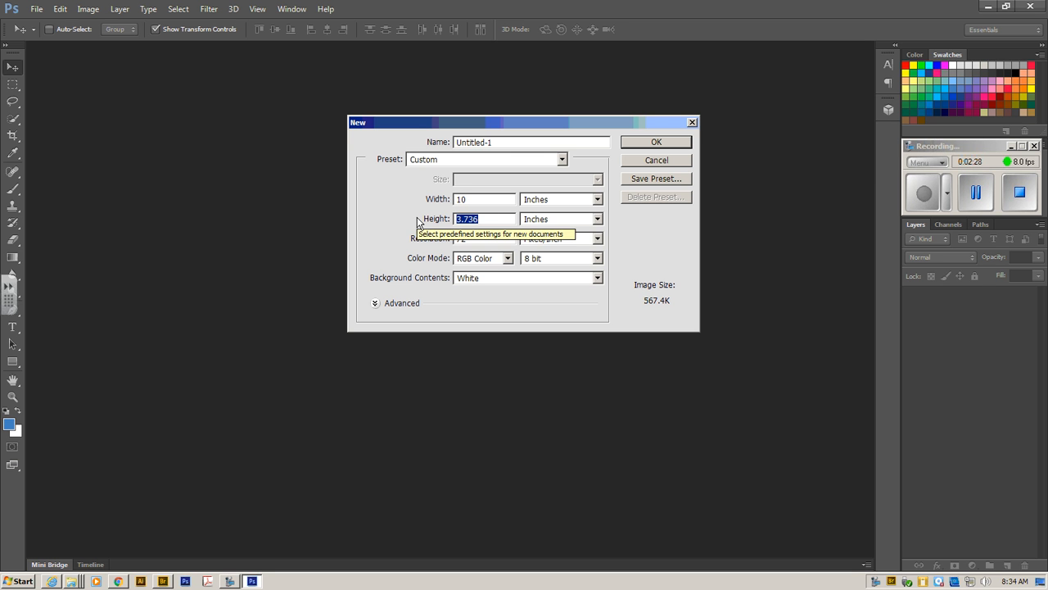
pyautogui.write('6')
# Step: Set the new document's resolution to 150 pixels/inch and its background contents to White
pyautogui.doubleClick(484, 238)
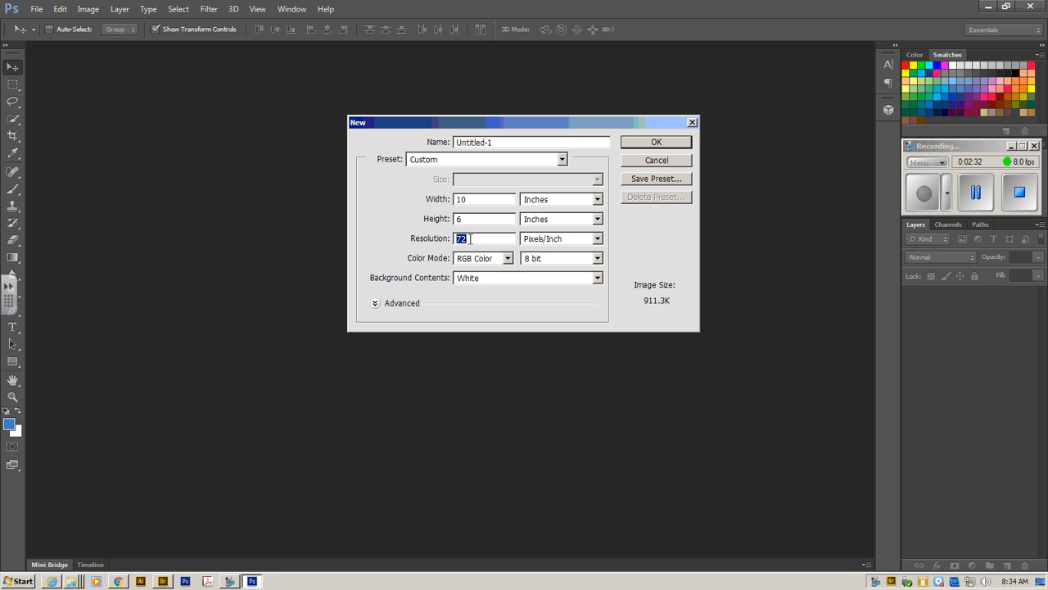
pyautogui.write('150')
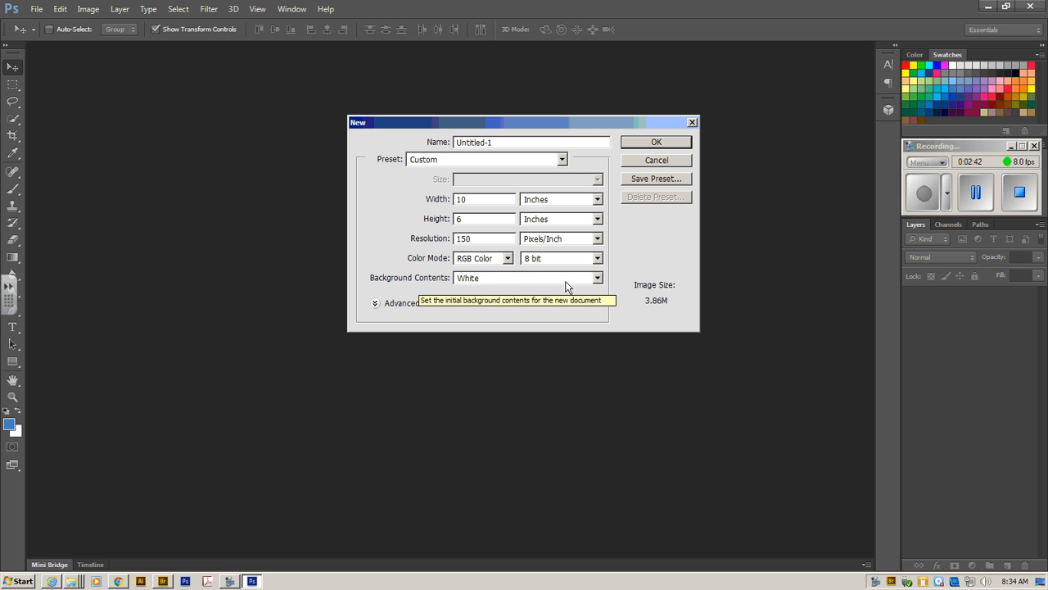
pyautogui.click(598, 278)
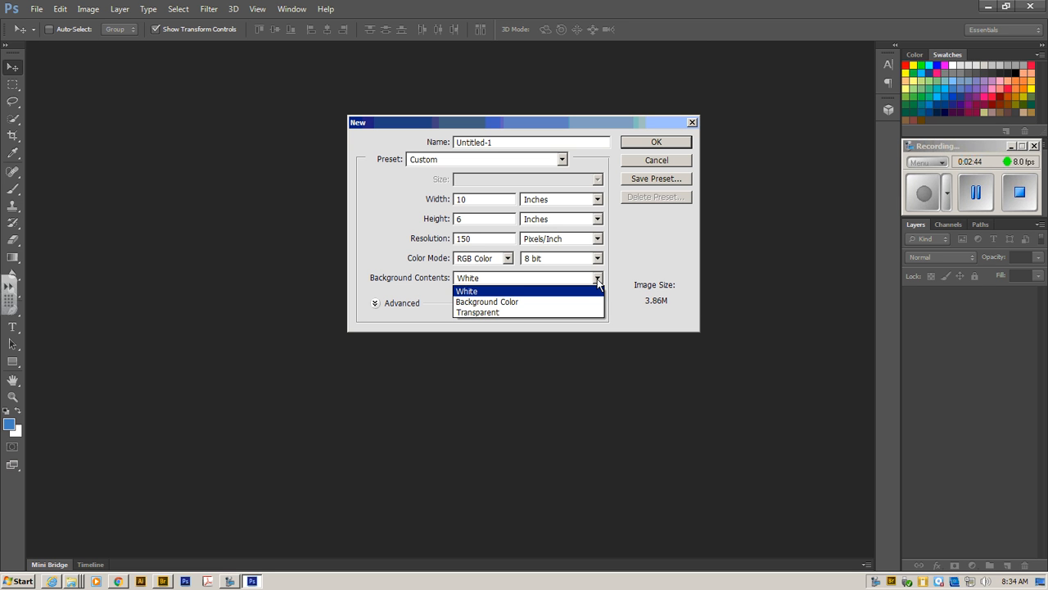
pyautogui.click(598, 283)
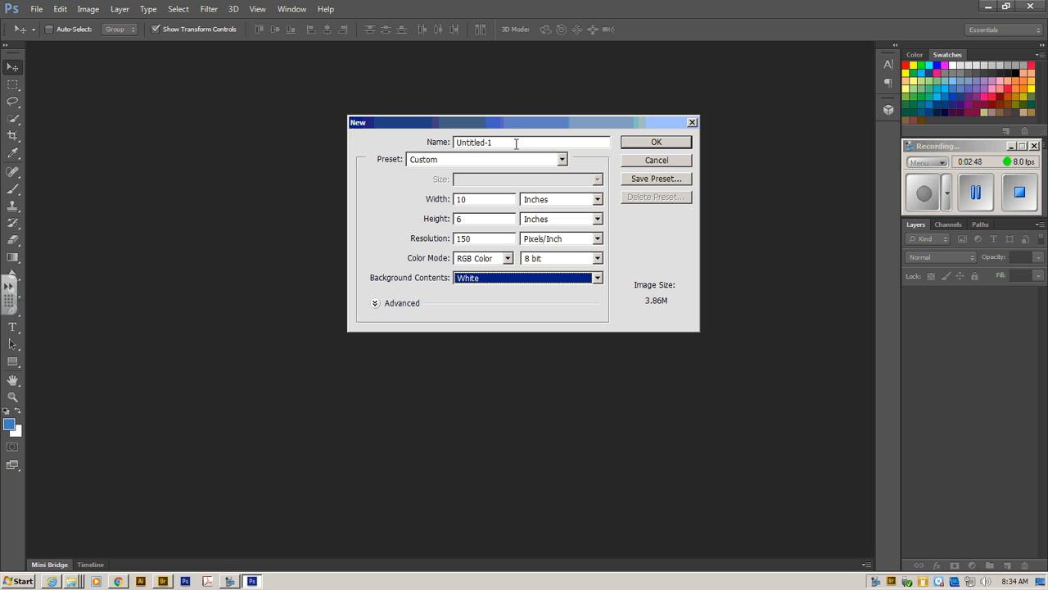
# Step: Name the new document Mr-A-space and create it
pyautogui.moveTo(501, 141); pyautogui.dragTo(410, 146)
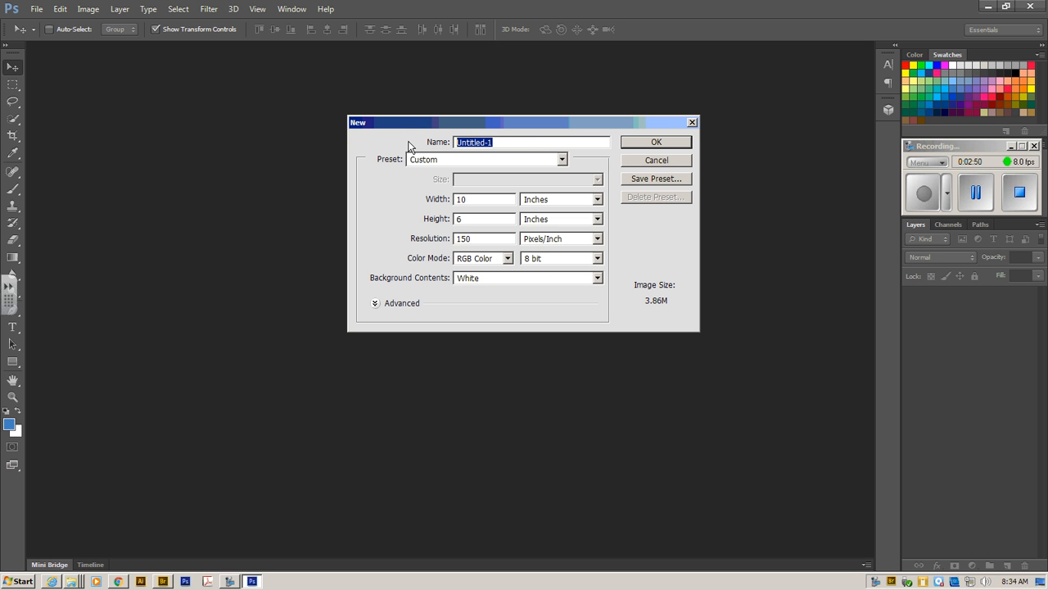
pyautogui.write('Mr-A')
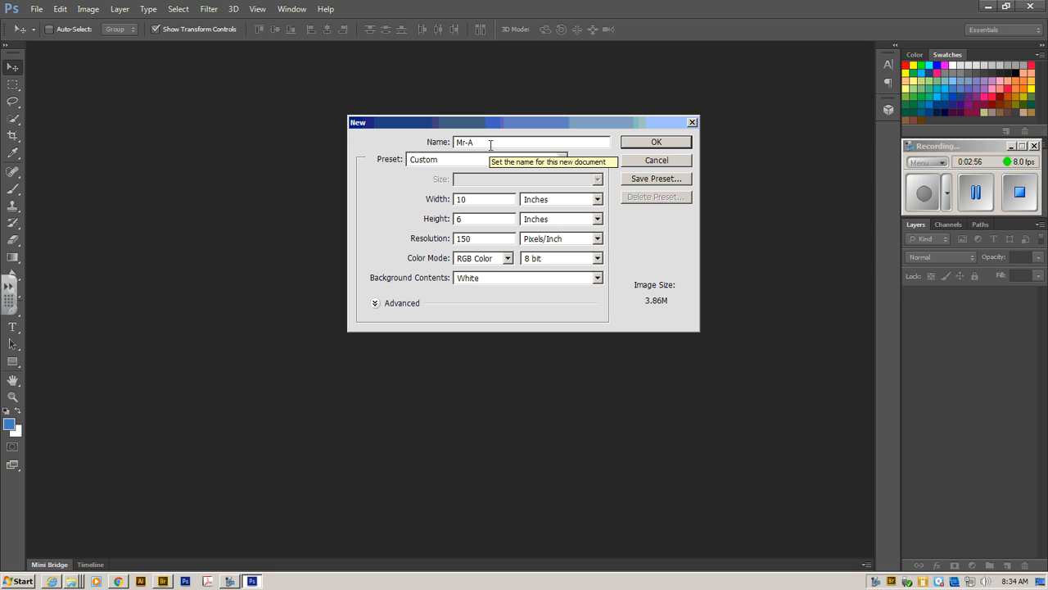
pyautogui.write('-')
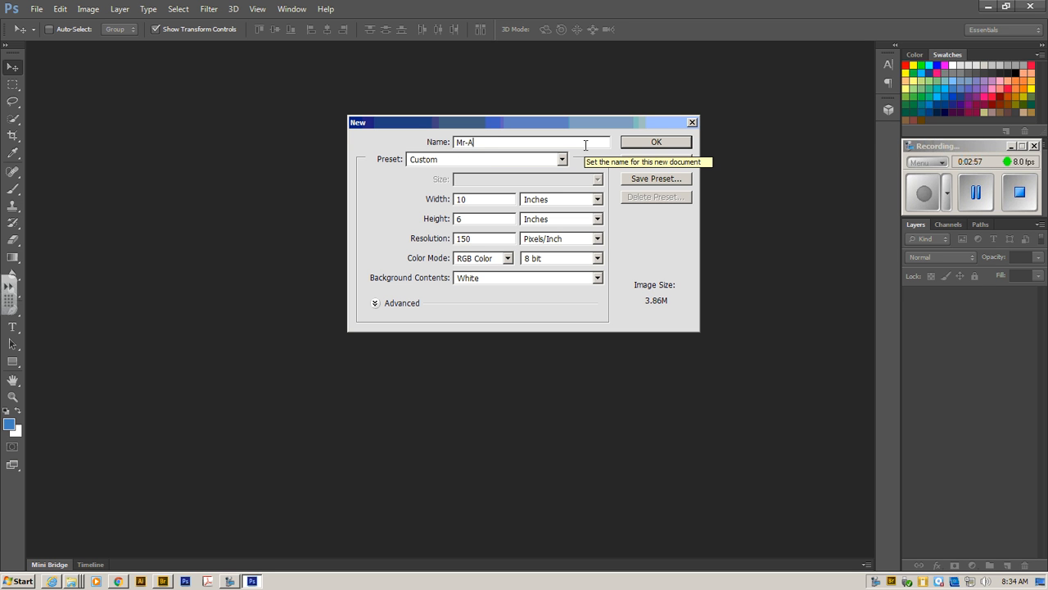
pyautogui.write('space')
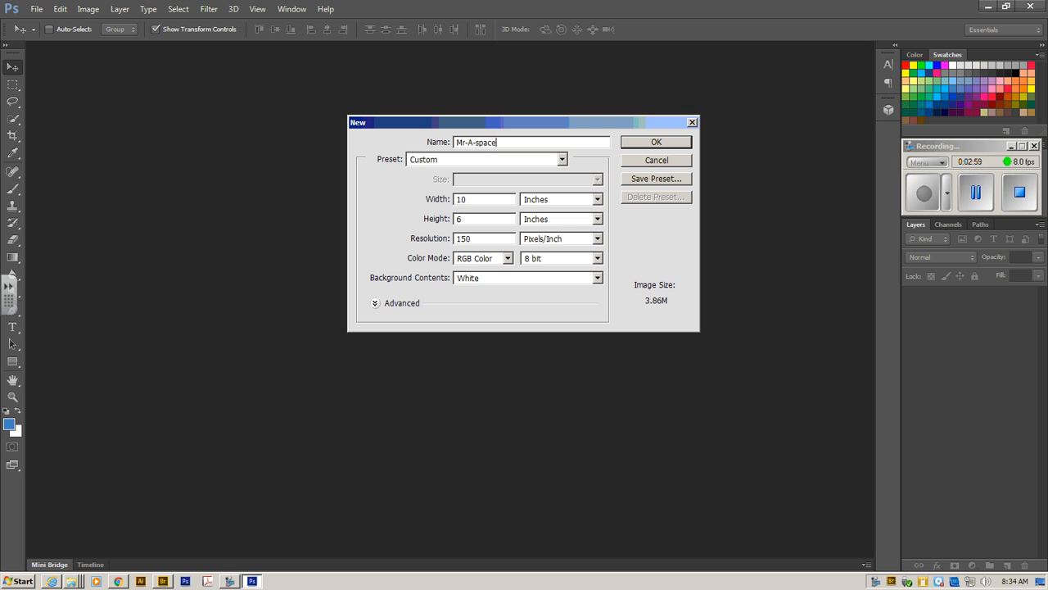
pyautogui.click(657, 142)
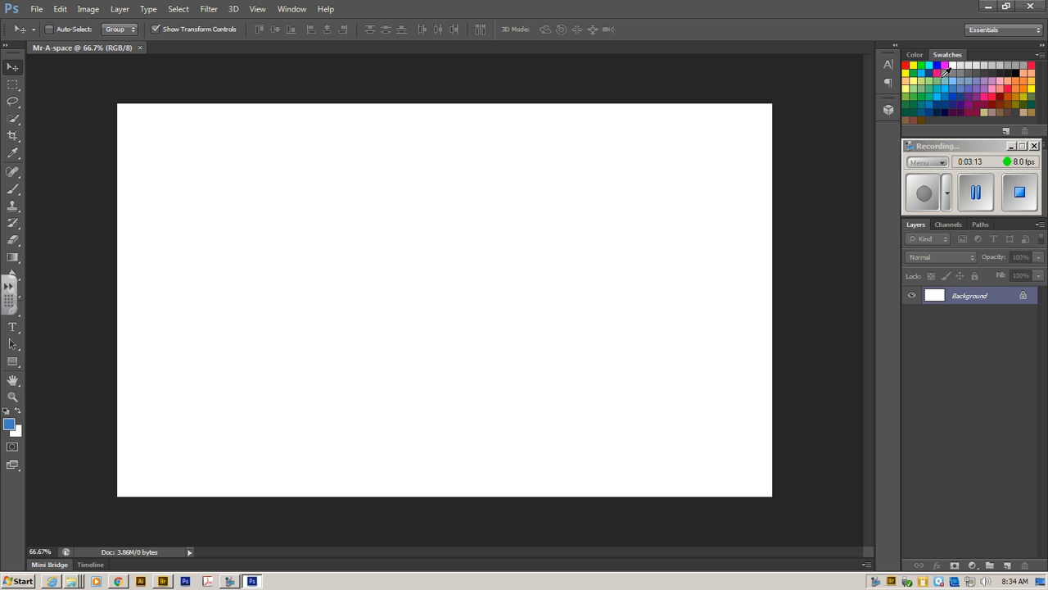
# Step: Set the foreground color to black (RGB 0, 0, 0) and bring the swatches back into view
pyautogui.click(920, 54)
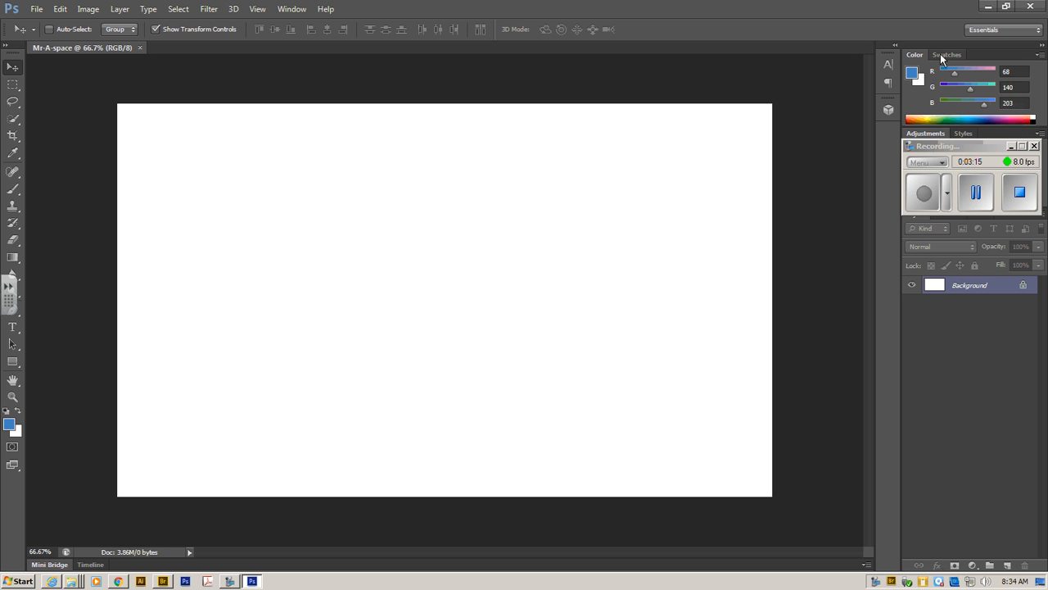
pyautogui.click(940, 54)
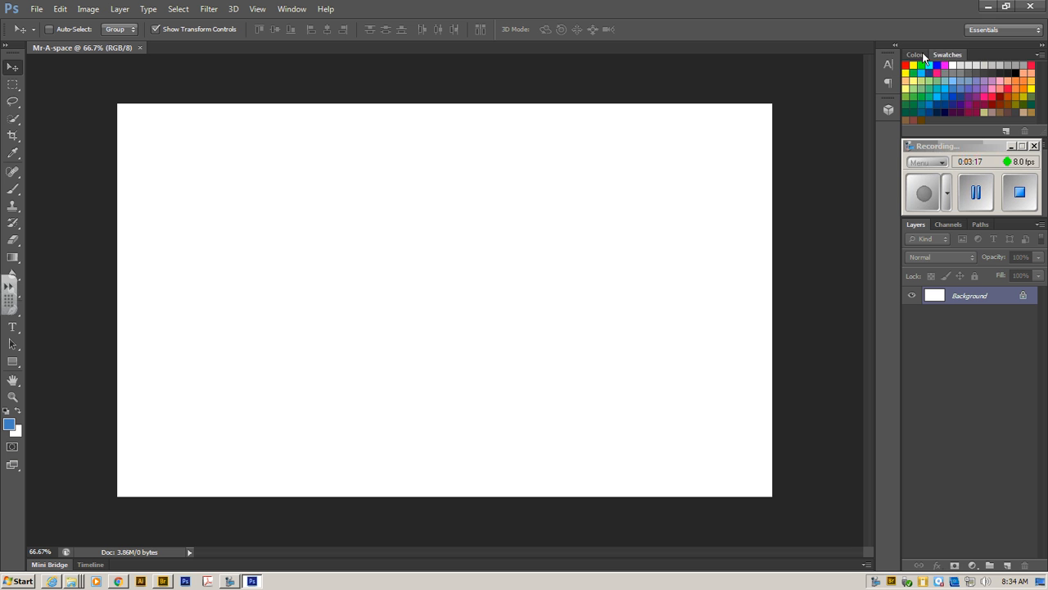
pyautogui.click(922, 54)
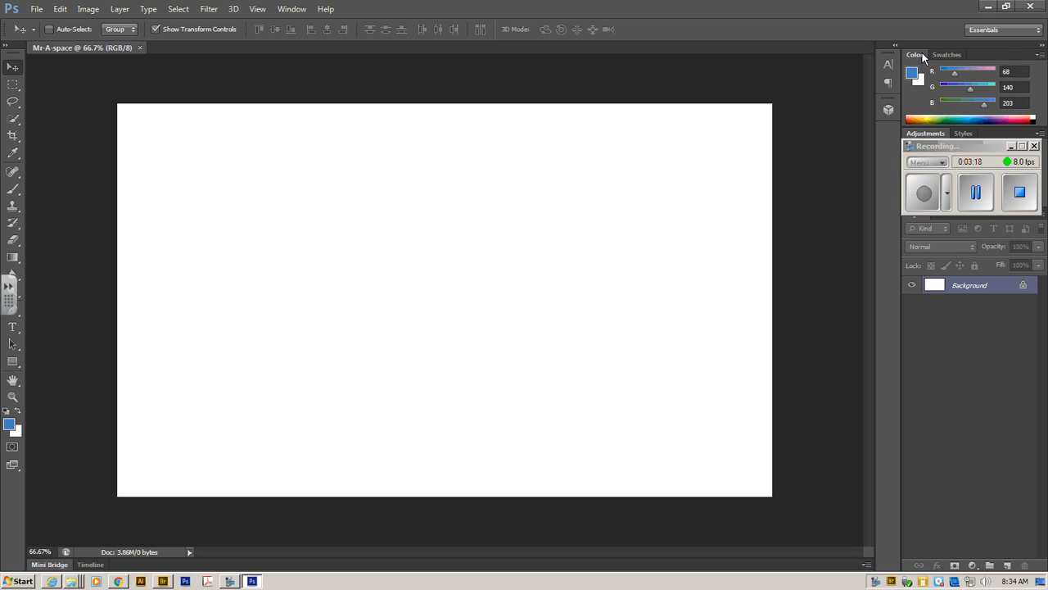
pyautogui.click(1033, 121)
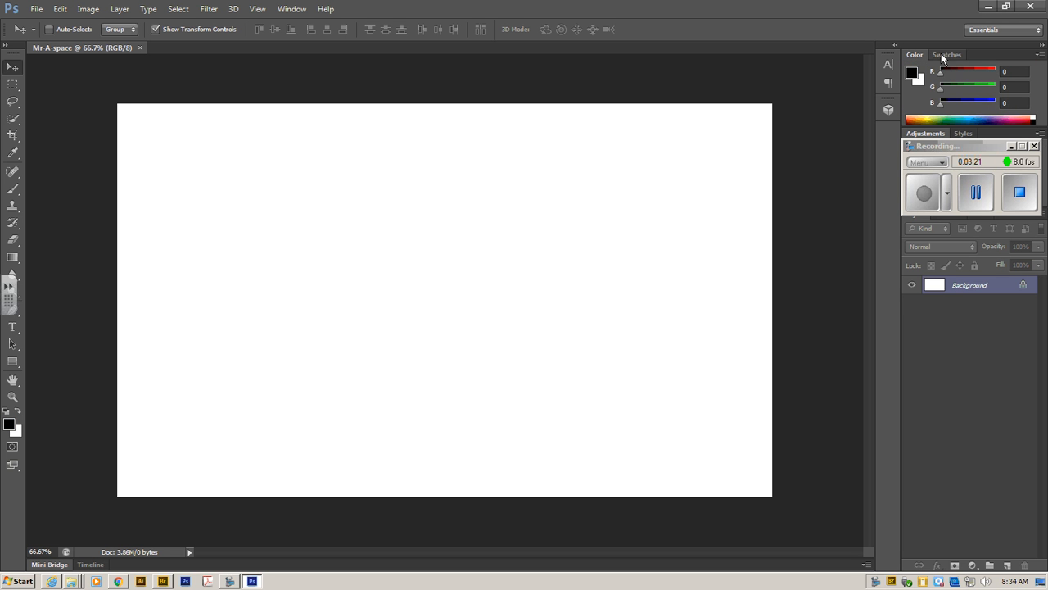
pyautogui.click(941, 54)
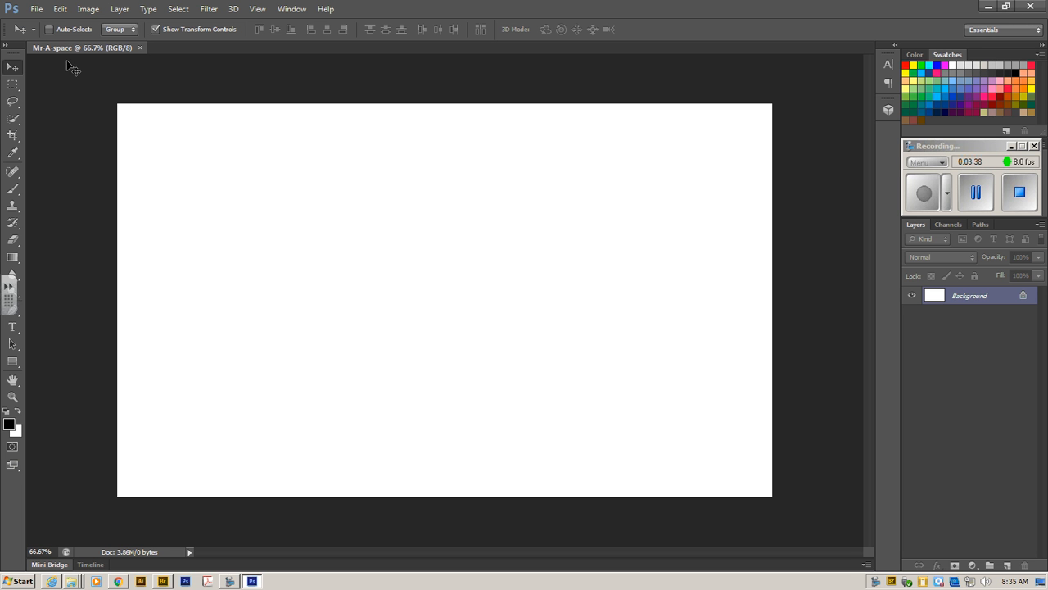
# Step: Fill the Background layer with the foreground color in Normal mode at 100% opacity using the Fill command
pyautogui.click(60, 9)
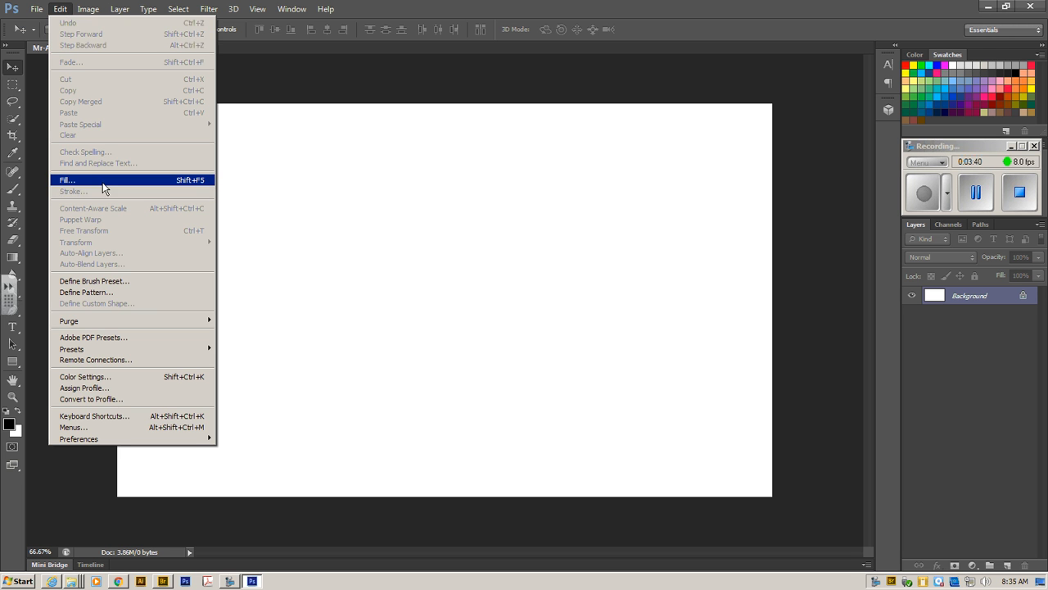
pyautogui.click(102, 179)
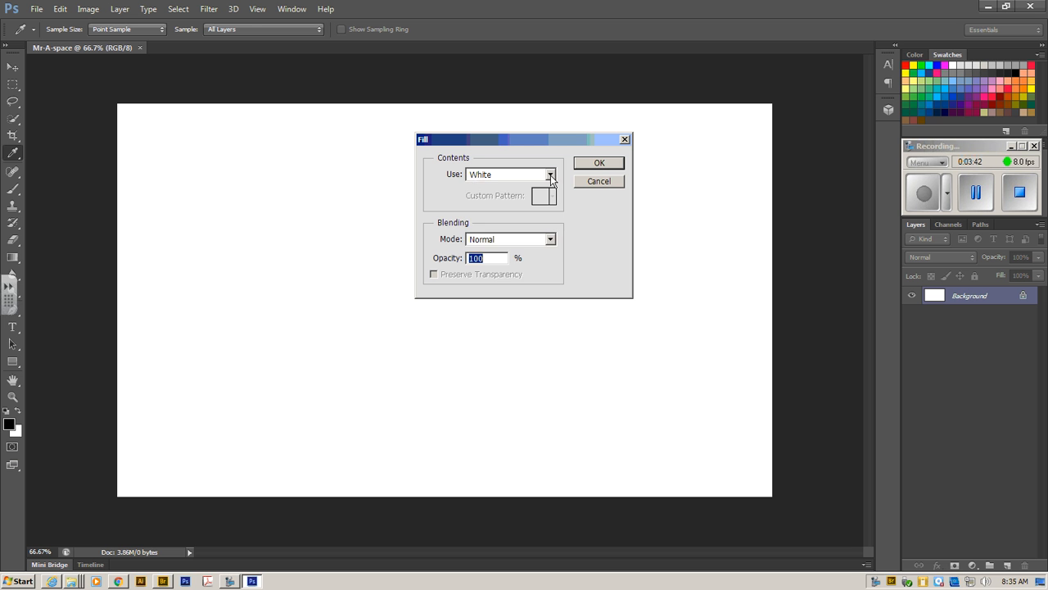
pyautogui.click(550, 175)
pyautogui.click(546, 189)
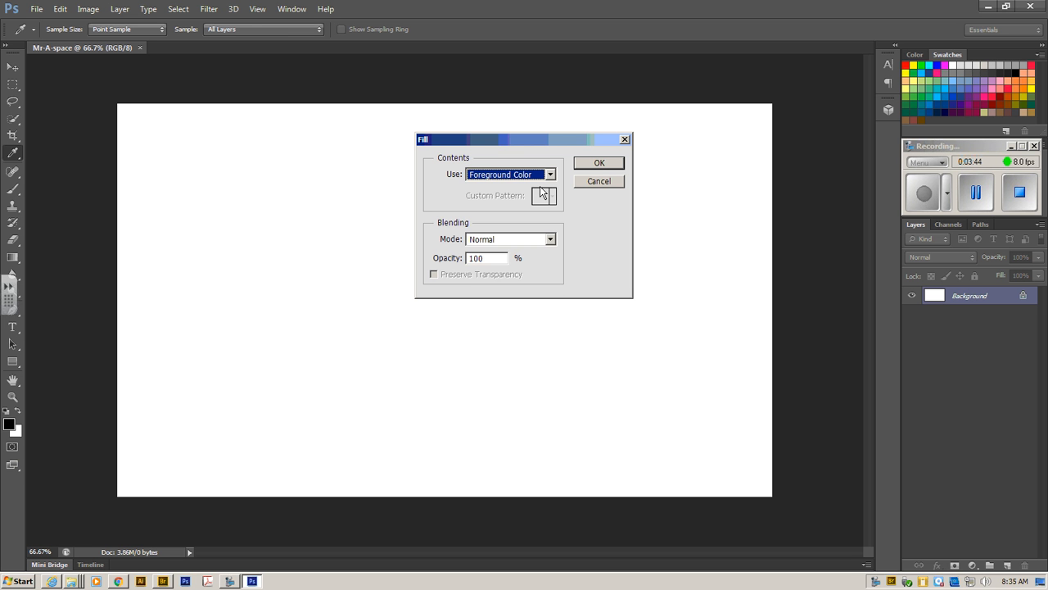
pyautogui.click(552, 176)
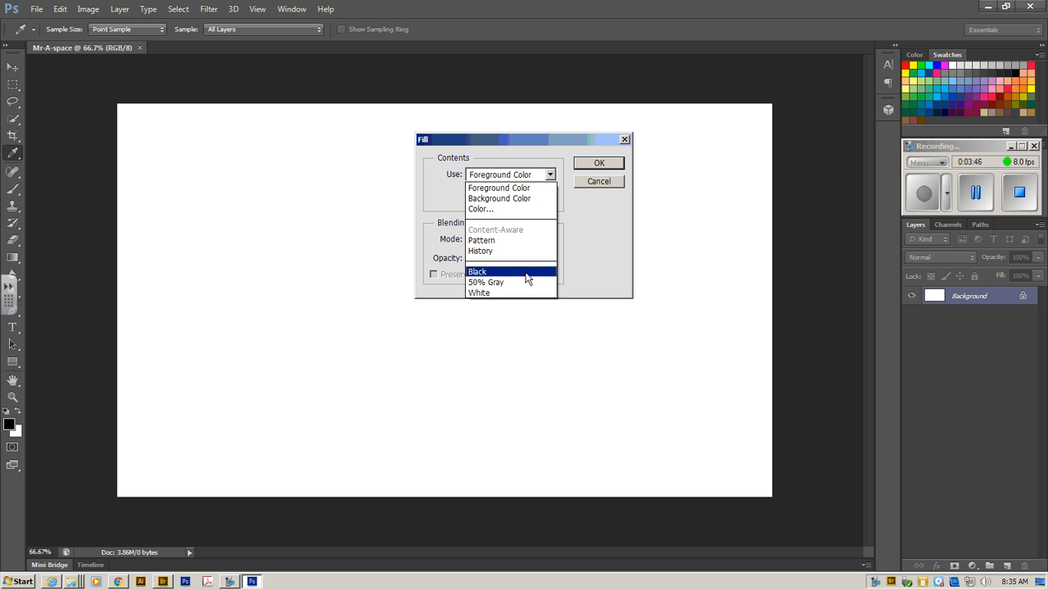
pyautogui.click(526, 273)
pyautogui.click(550, 175)
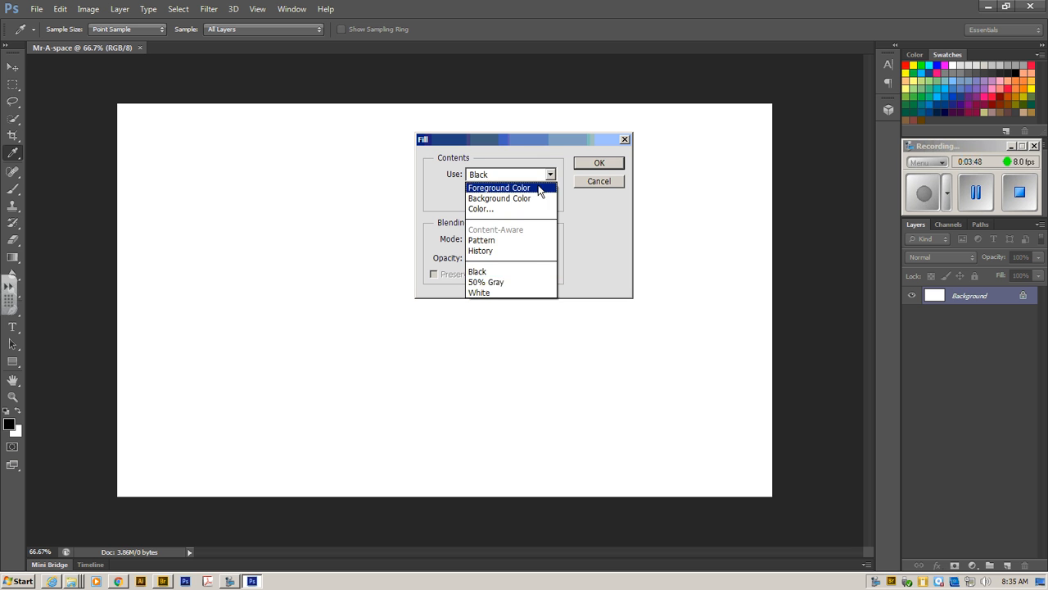
pyautogui.click(540, 190)
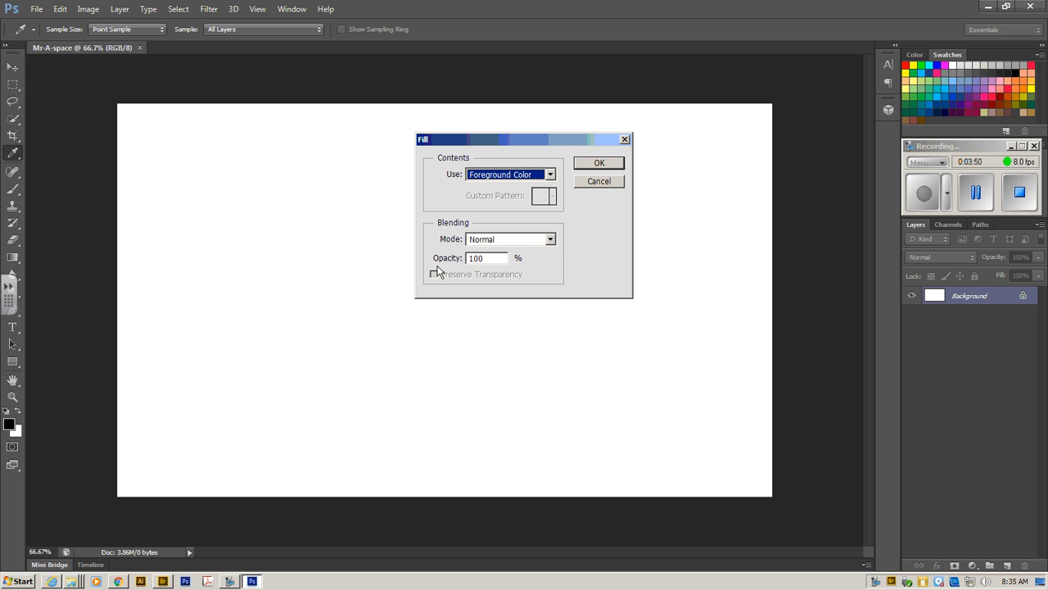
pyautogui.click(590, 164)
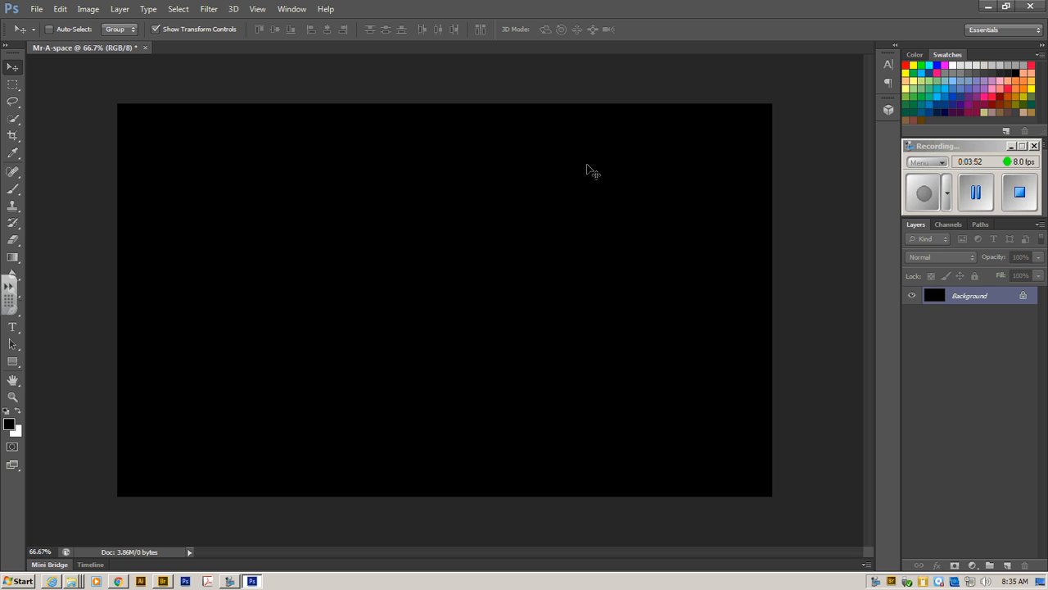
# Step: Undo the last fill on the Background layer
pyautogui.hotkey('ctrl', 'z')
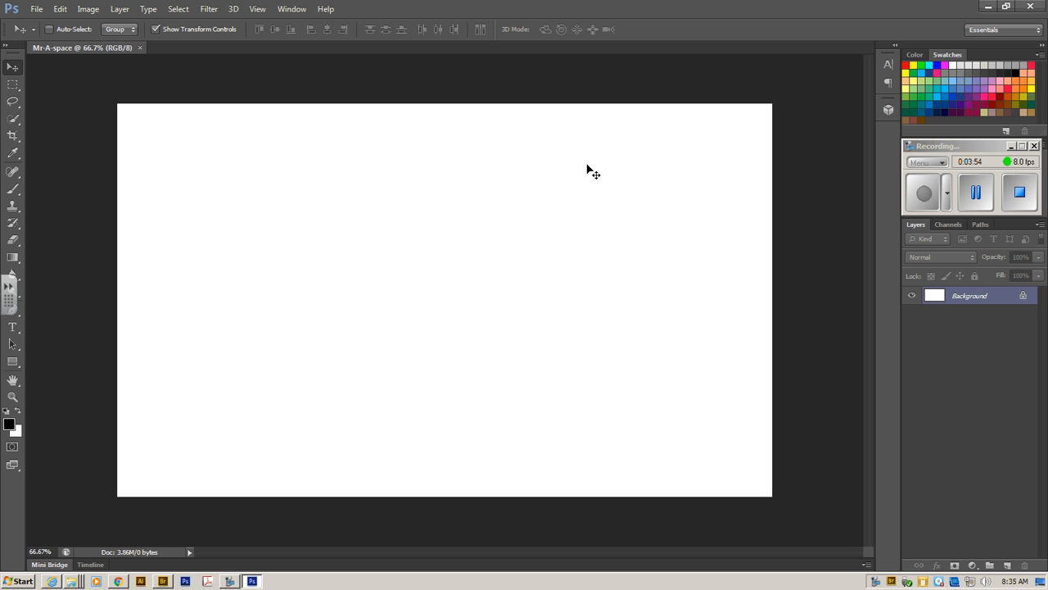
pyautogui.click(60, 9)
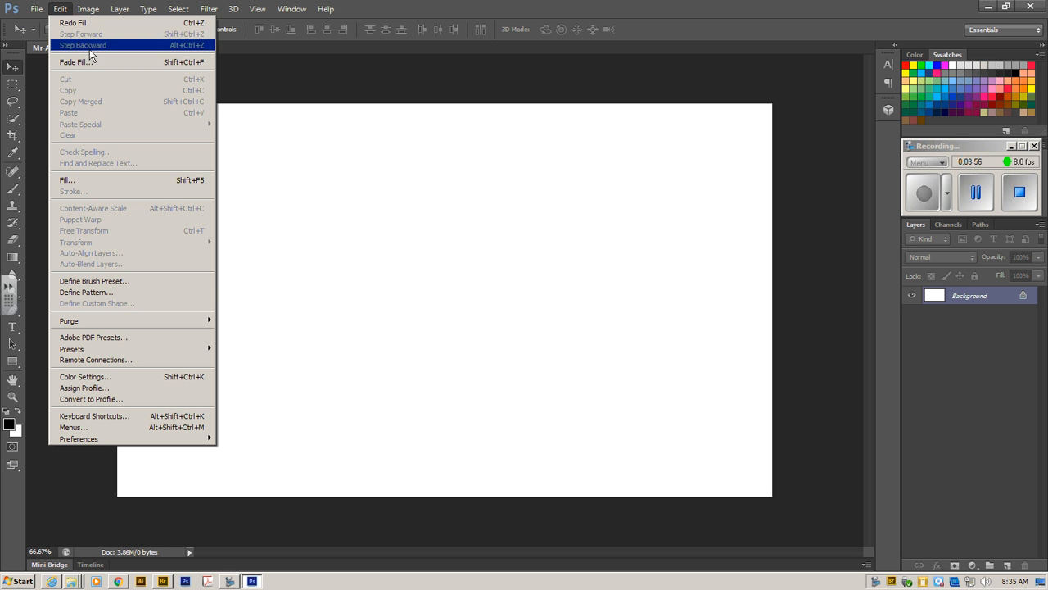
pyautogui.click(352, 82)
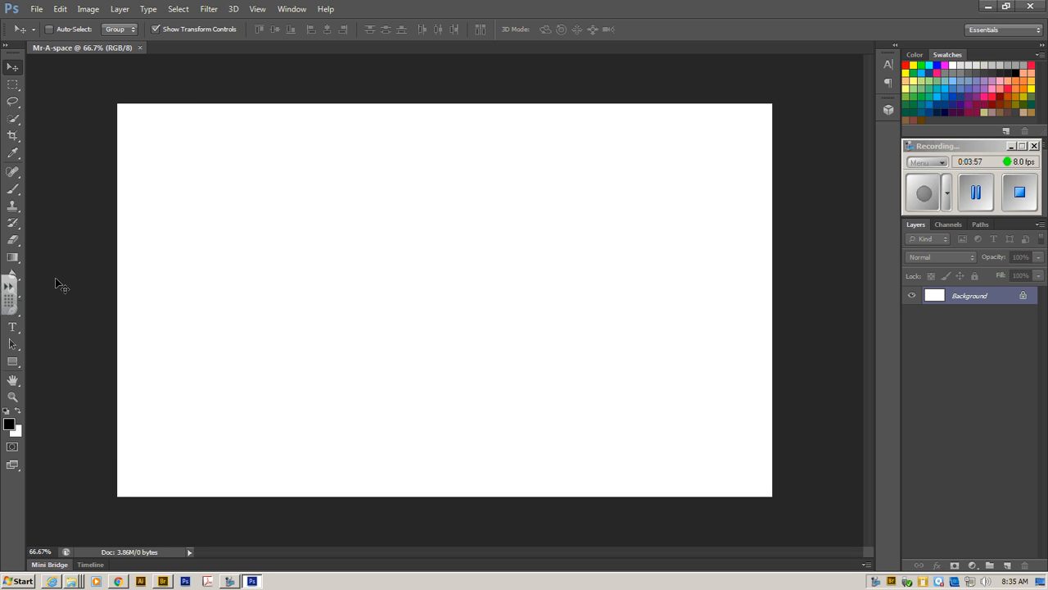
# Step: Fill the whole canvas with the black foreground color using the Paint Bucket Tool
pyautogui.click(14, 260)
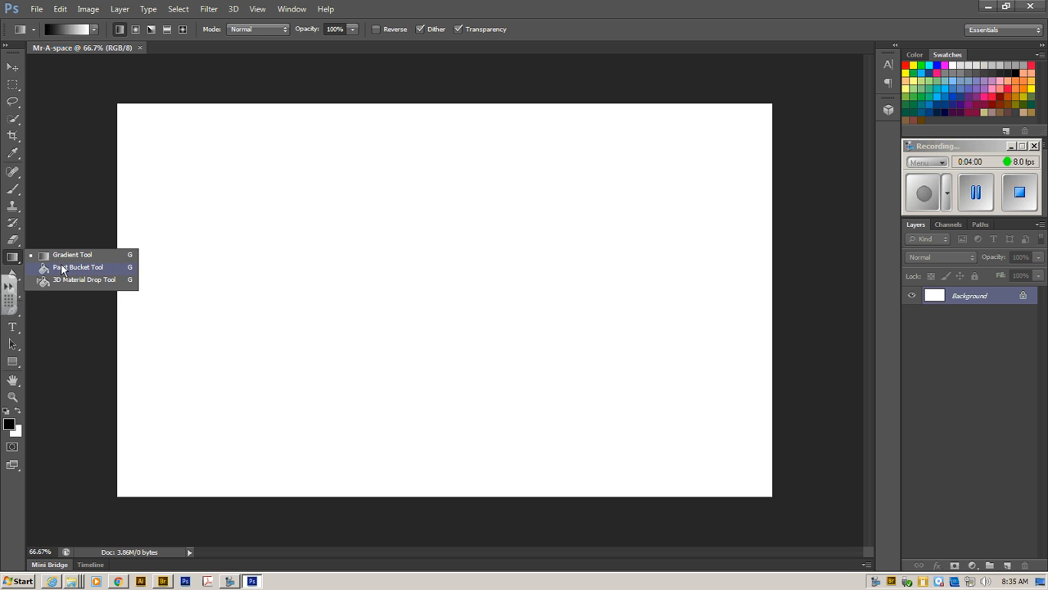
pyautogui.click(64, 268)
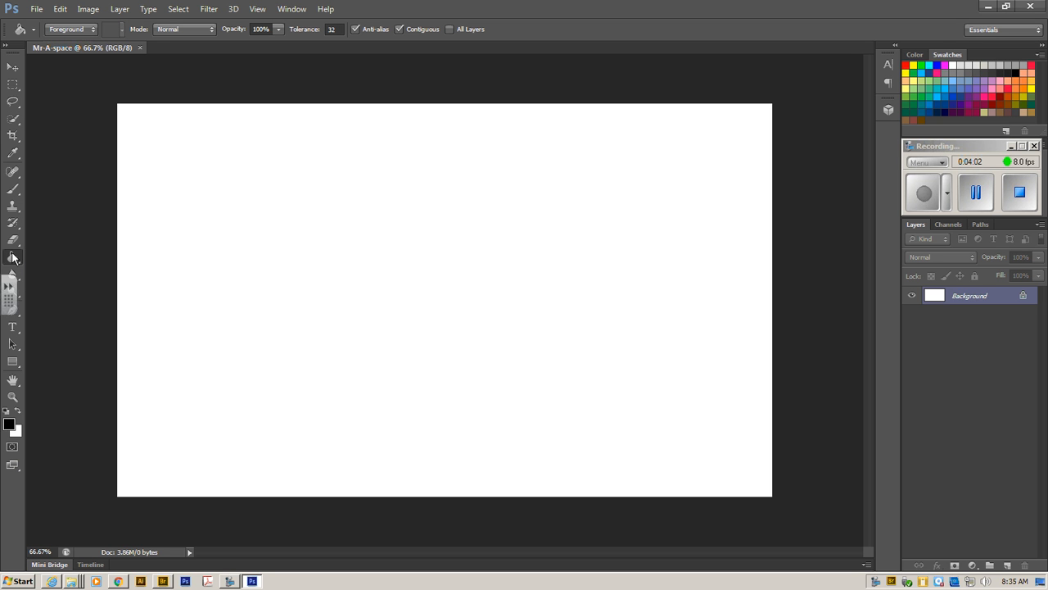
pyautogui.click(425, 323)
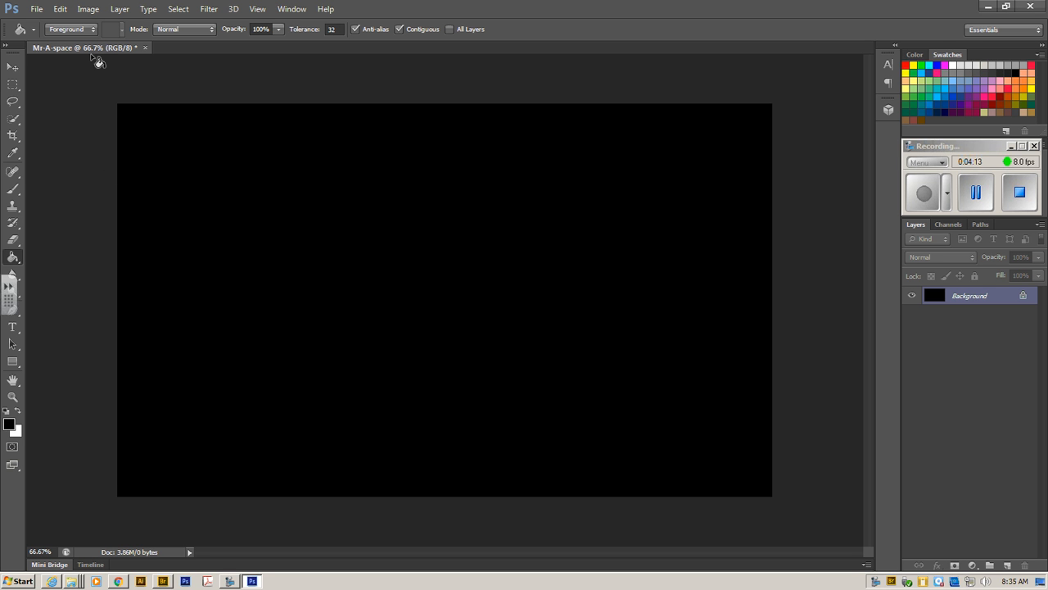
# Step: Apply the Add Noise filter to the Background with an amount of 400%, Gaussian distribution and Monochromatic enabled
pyautogui.click(208, 10)
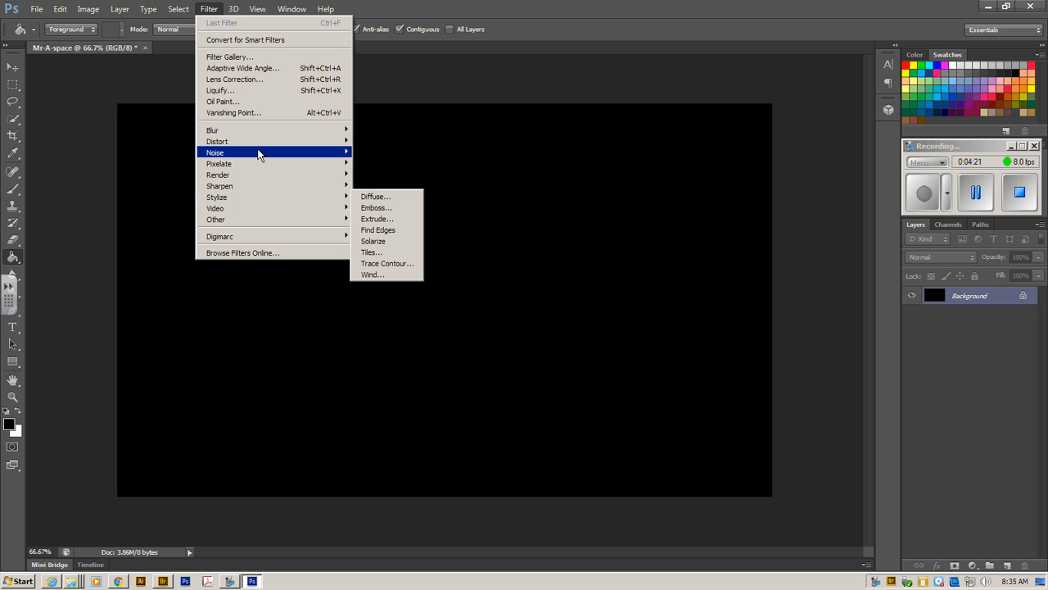
pyautogui.moveTo(256, 157)
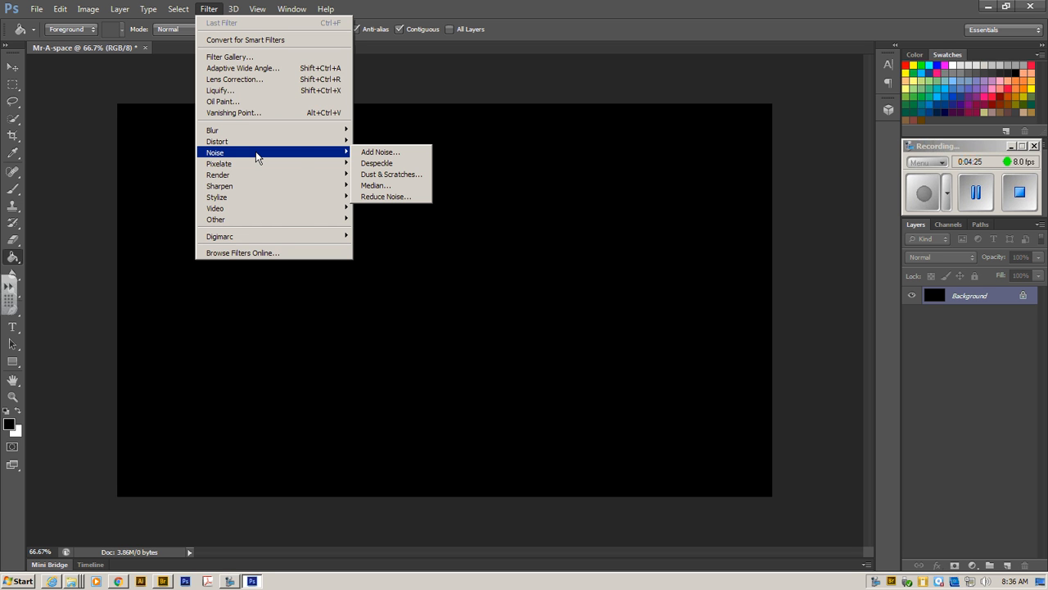
pyautogui.click(396, 155)
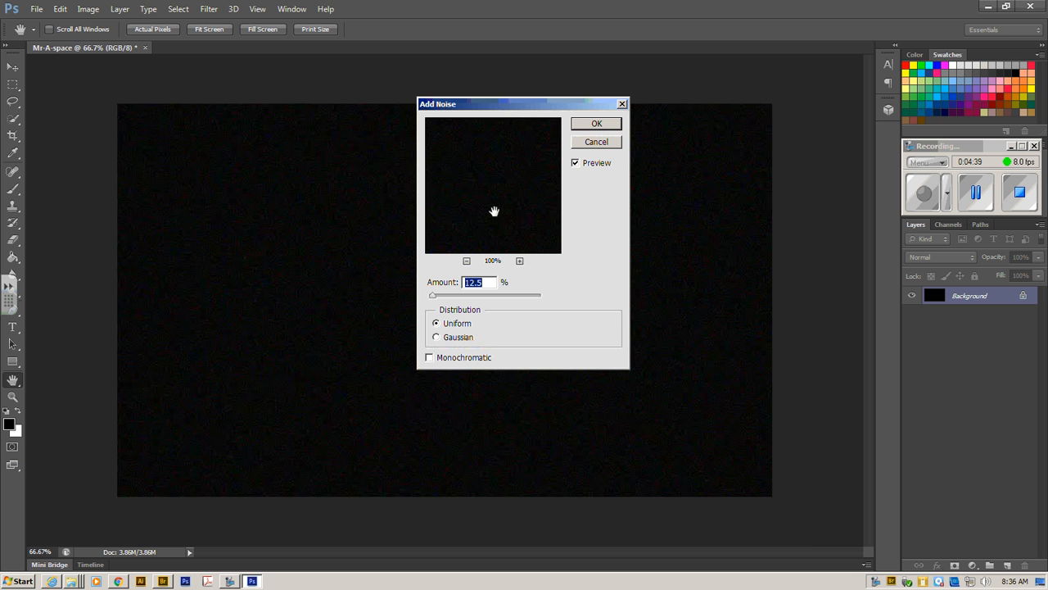
pyautogui.click(439, 342)
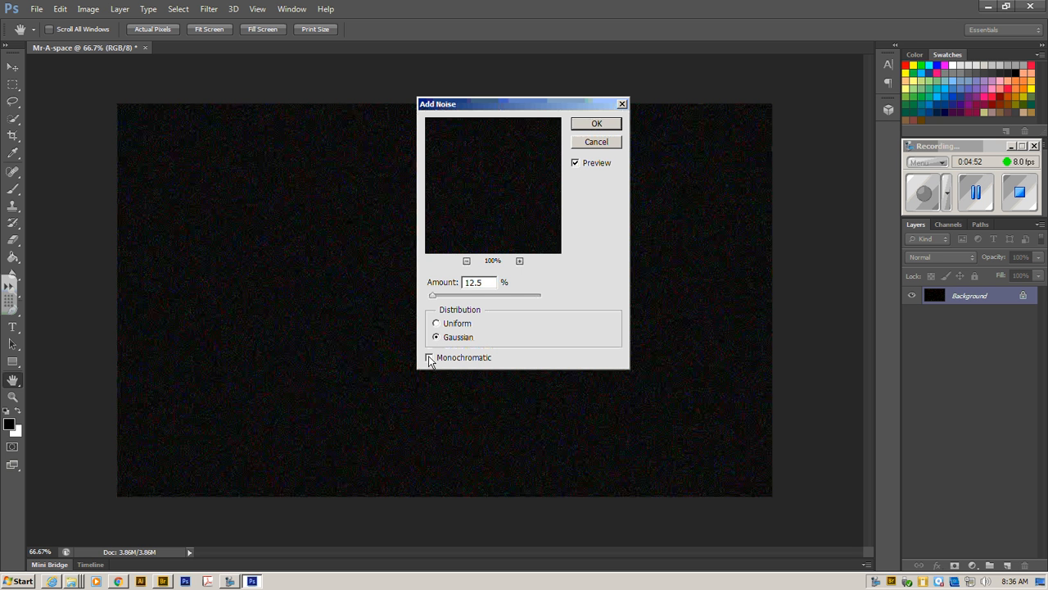
pyautogui.click(429, 358)
pyautogui.moveTo(433, 299); pyautogui.dragTo(554, 300)
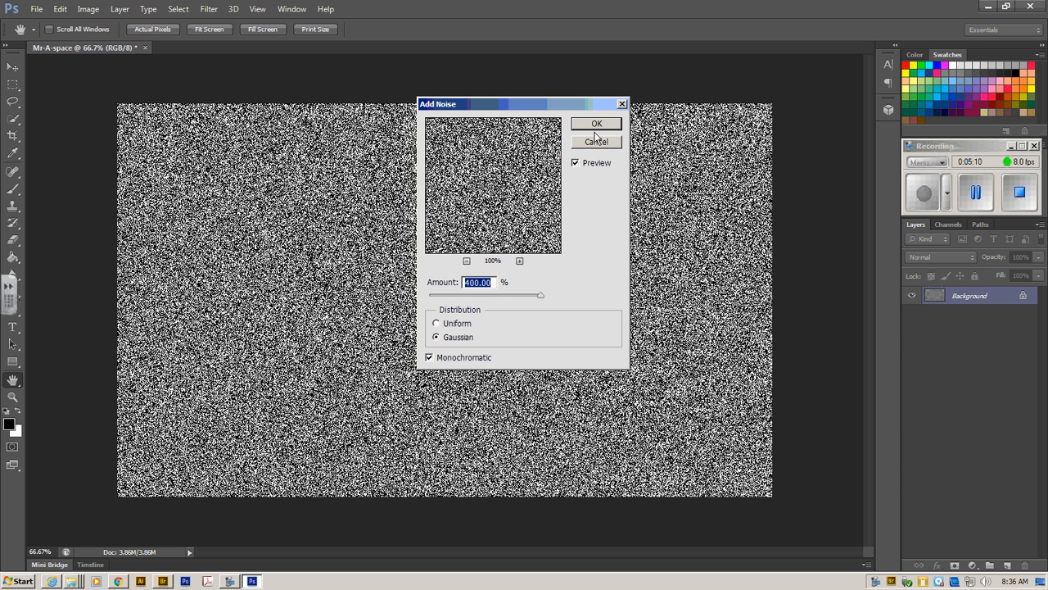
pyautogui.click(595, 128)
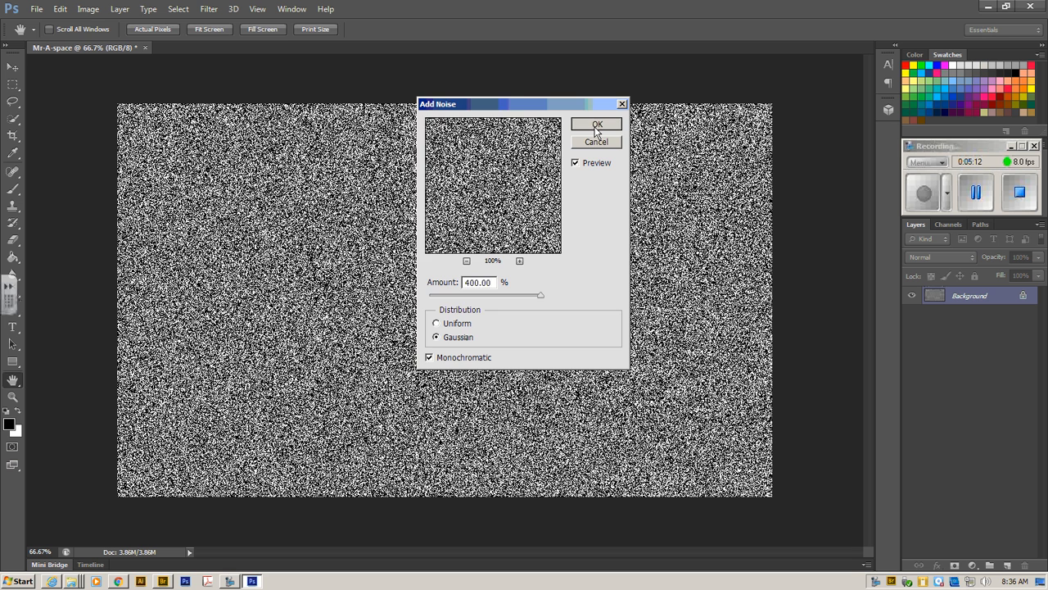
pyautogui.press('g')
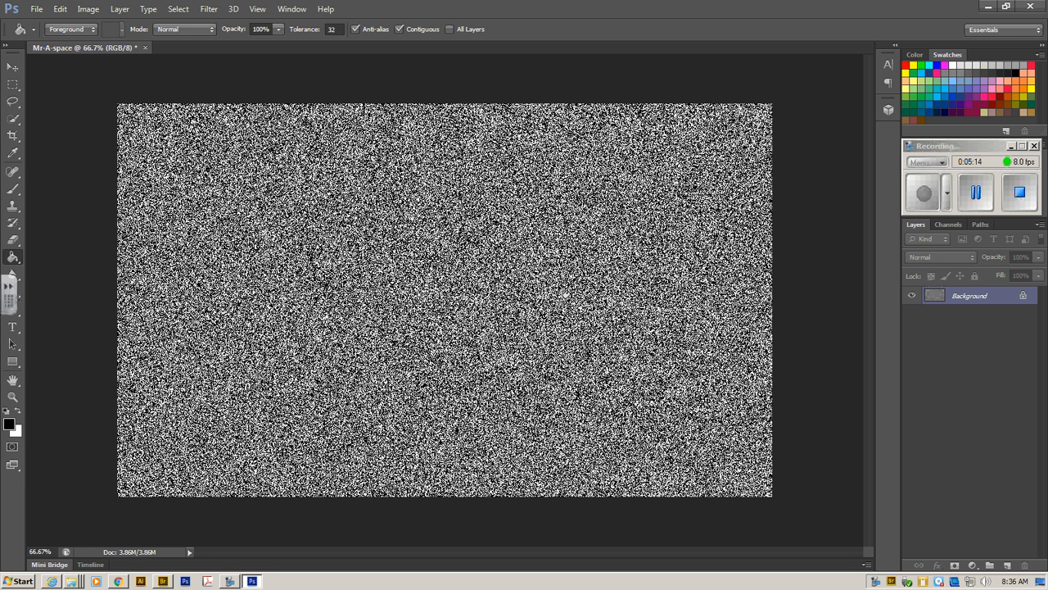
# Step: Apply a Gaussian Blur with a radius of 1.0 pixels to the noise on the Background
pyautogui.click(209, 9)
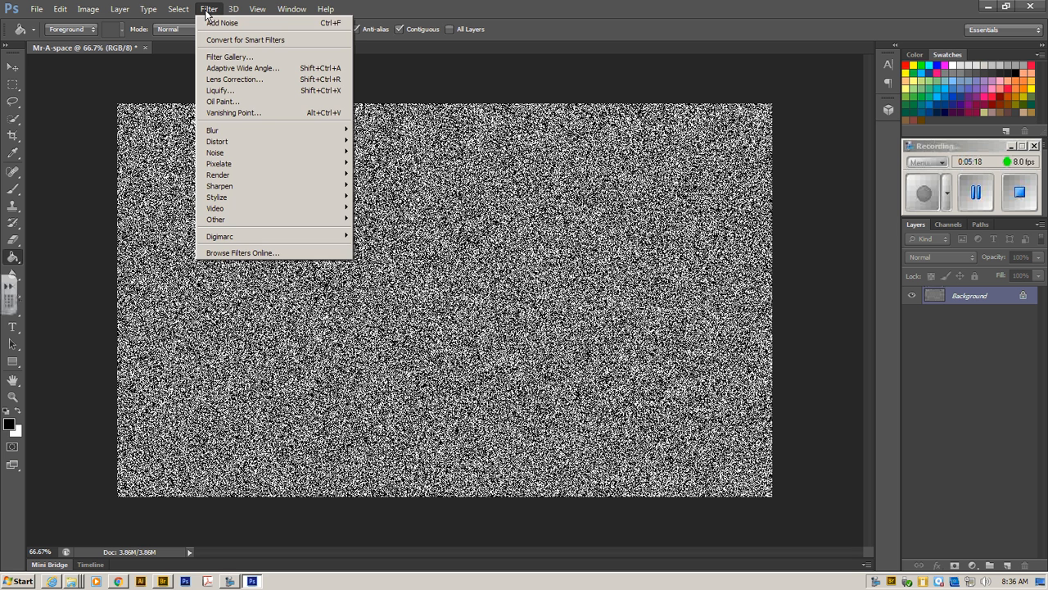
pyautogui.moveTo(247, 137)
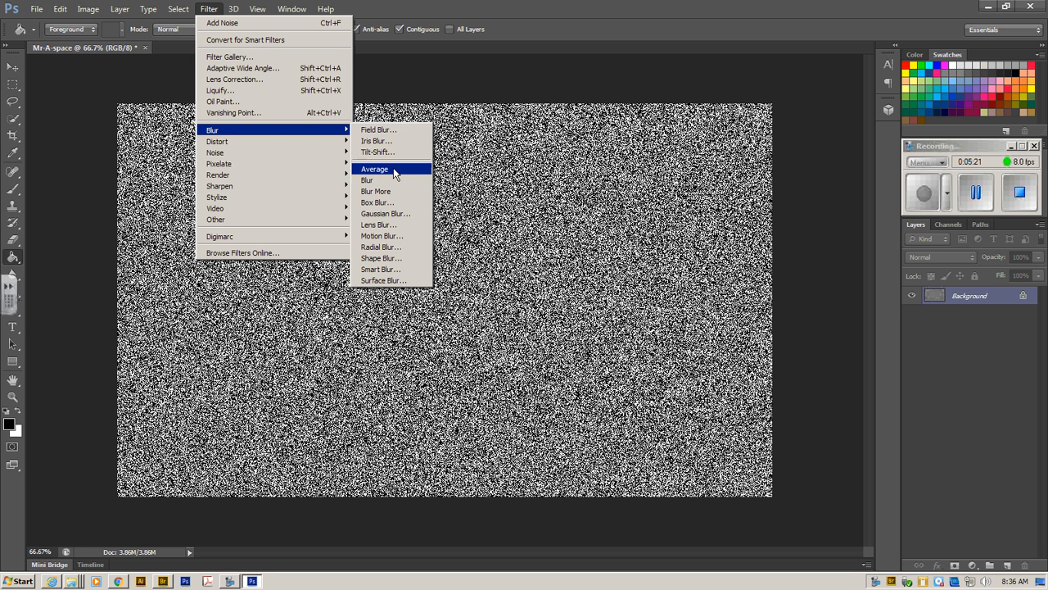
pyautogui.click(383, 213)
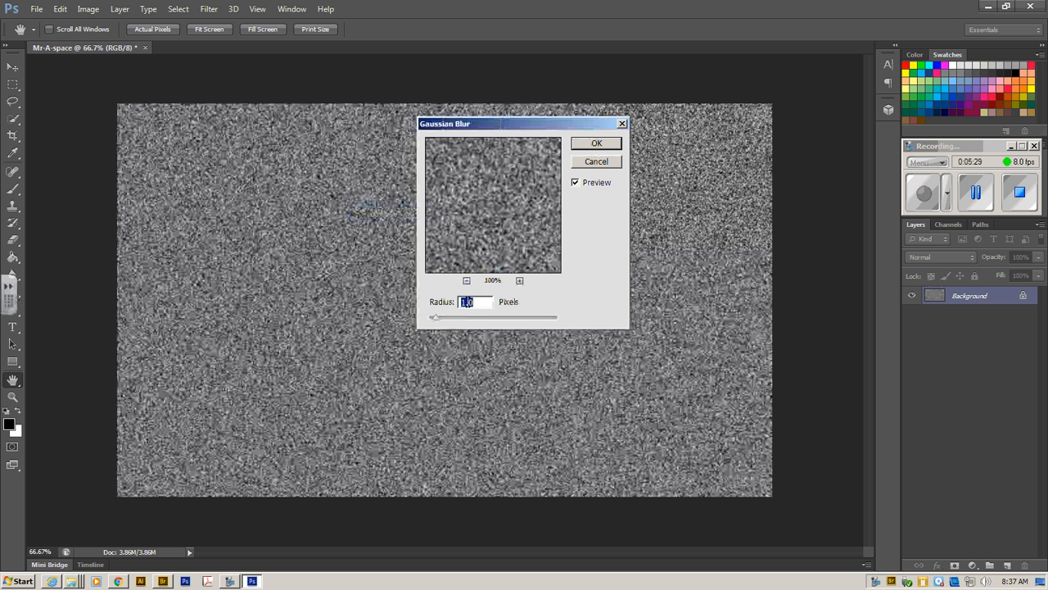
pyautogui.click(597, 144)
pyautogui.press('g')
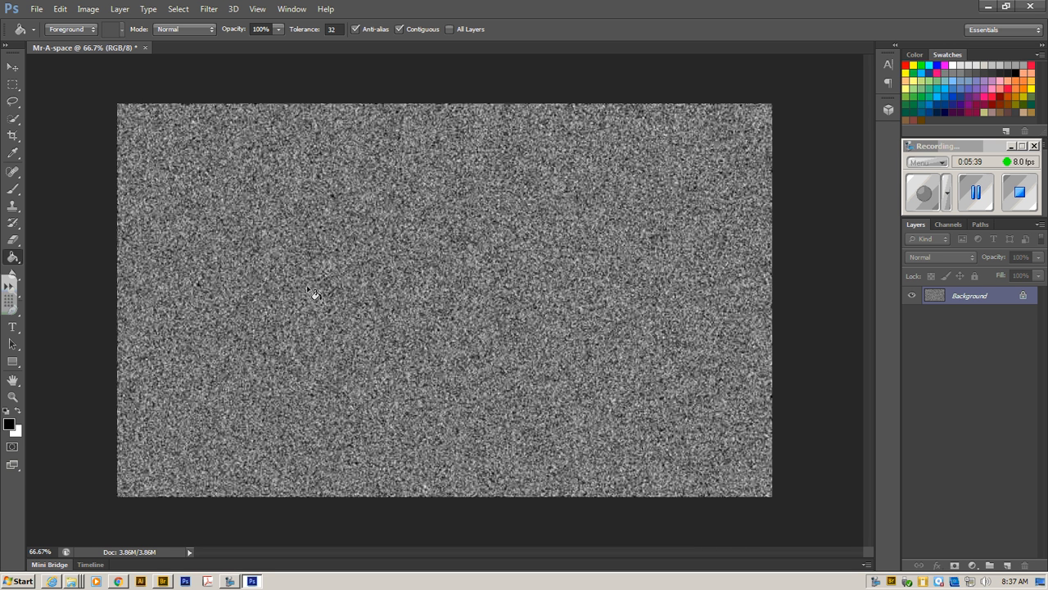
# Step: Apply a Levels adjustment to the Background with the RGB black input level raised to 173
pyautogui.click(86, 10)
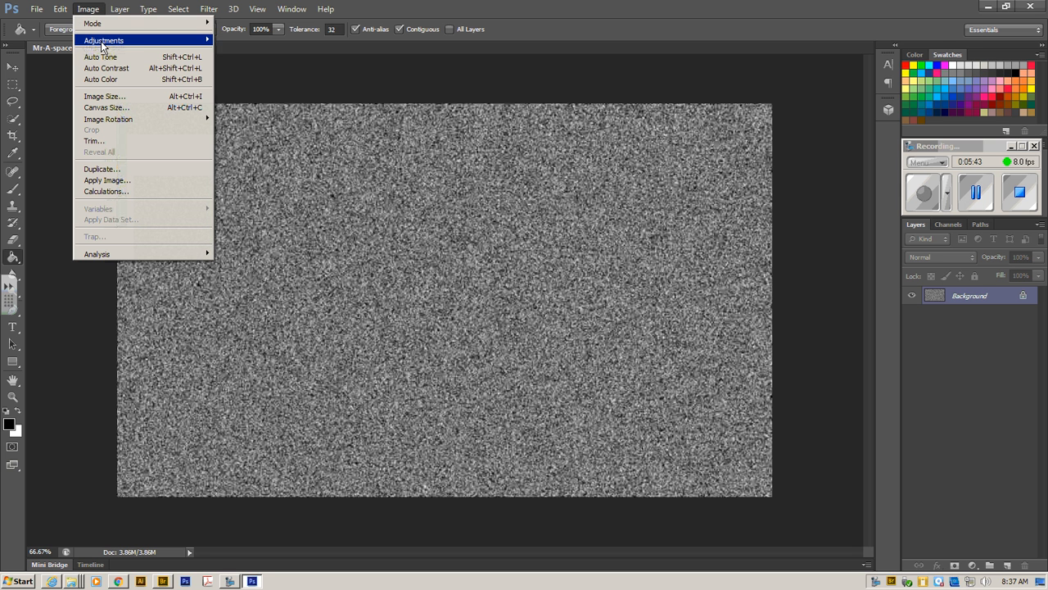
pyautogui.moveTo(103, 42)
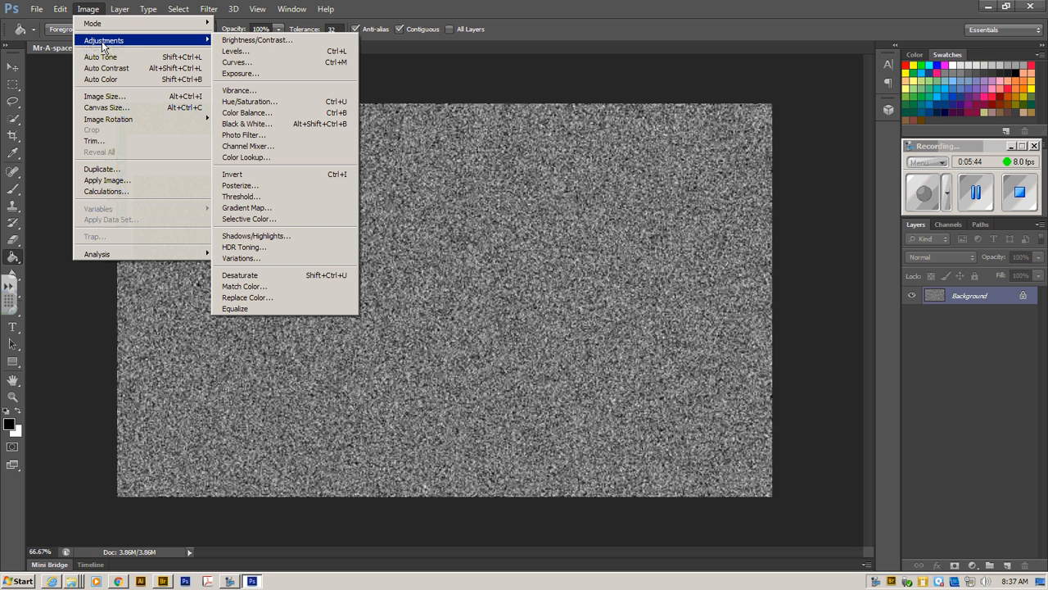
pyautogui.click(251, 51)
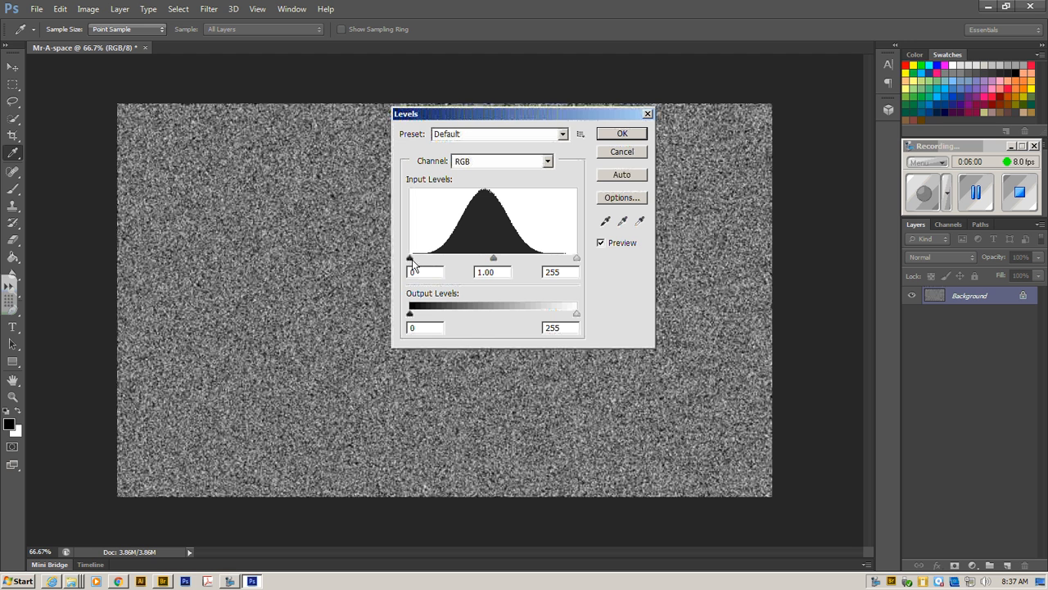
pyautogui.moveTo(410, 259); pyautogui.dragTo(524, 264)
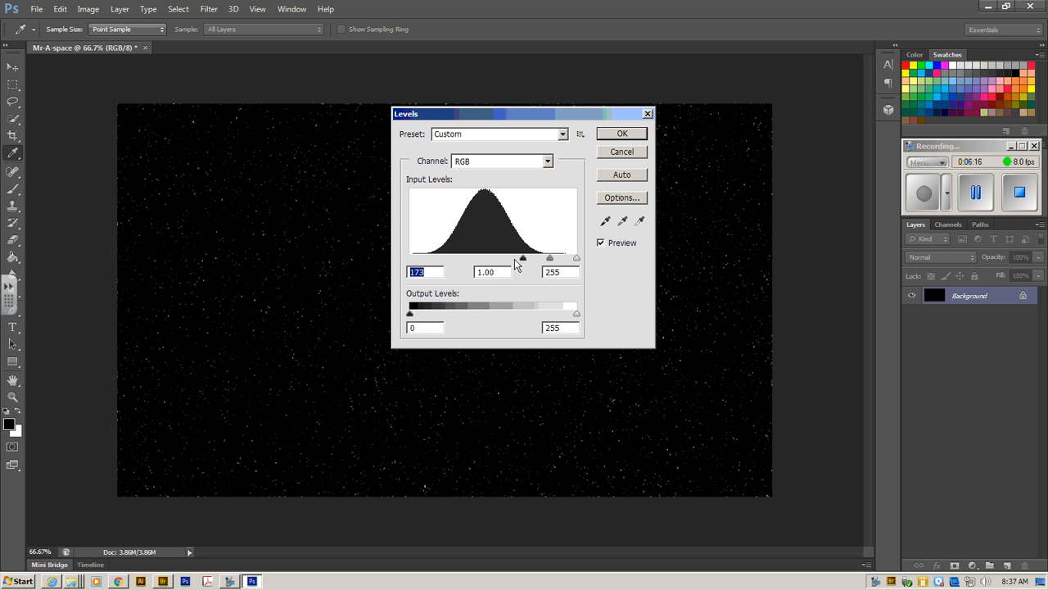
pyautogui.click(632, 133)
pyautogui.press('g')
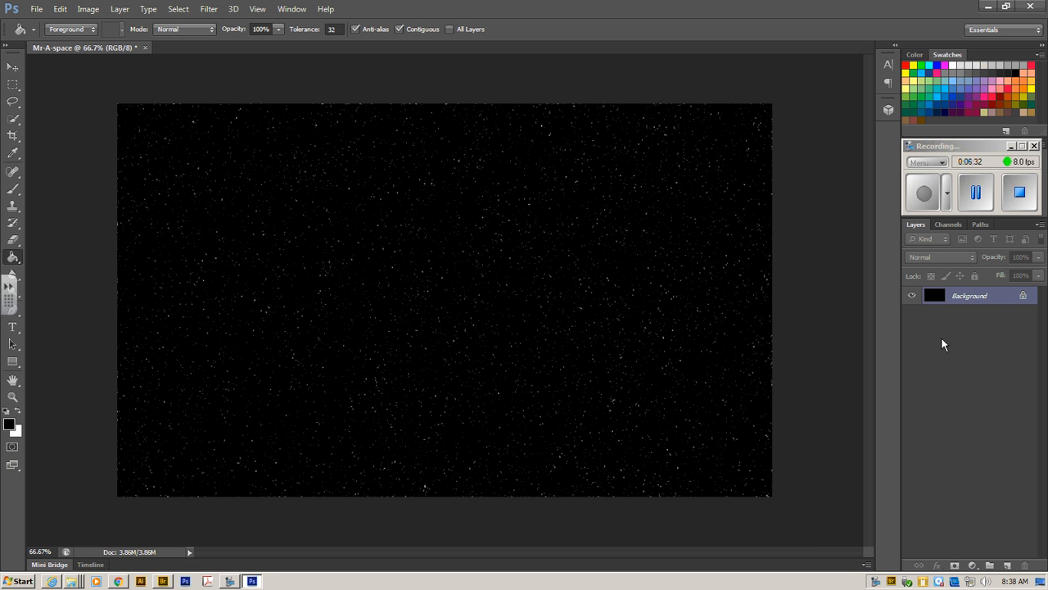
# Step: Add a new empty layer above the starry Background
pyautogui.click(1007, 566)
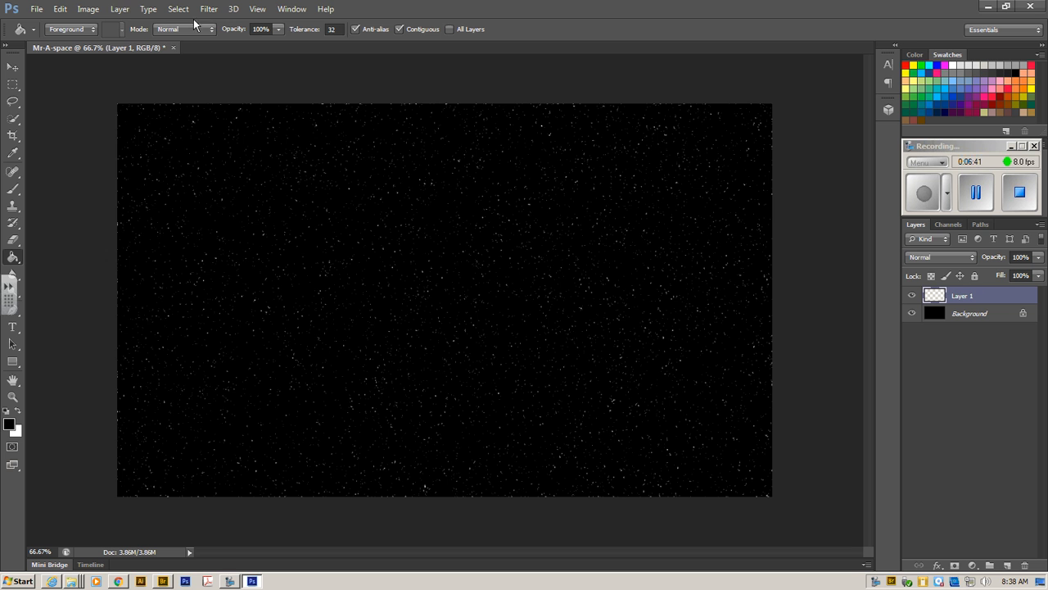
pyautogui.click(120, 10)
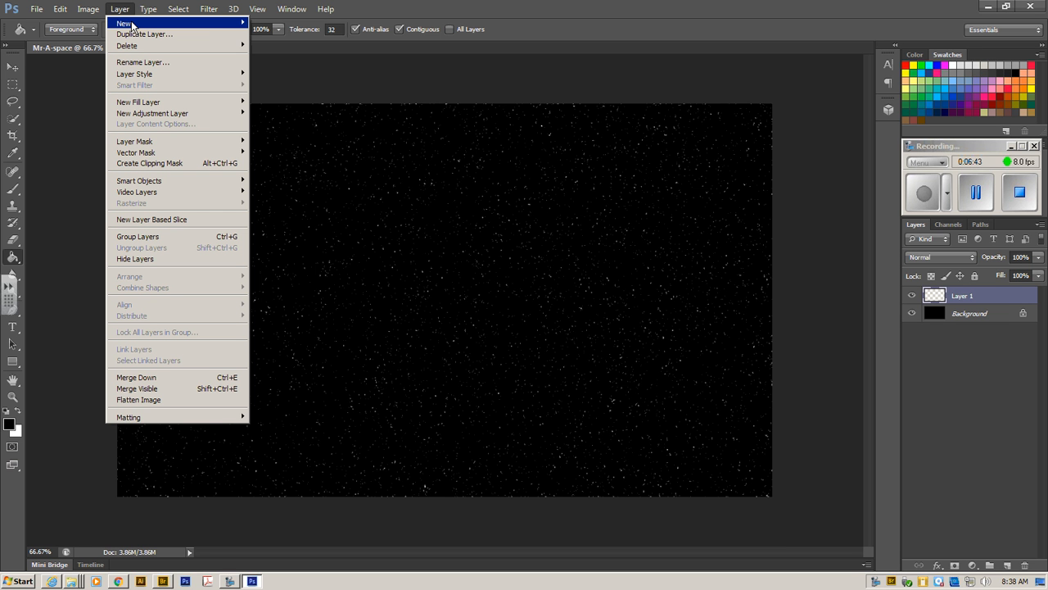
pyautogui.moveTo(135, 25)
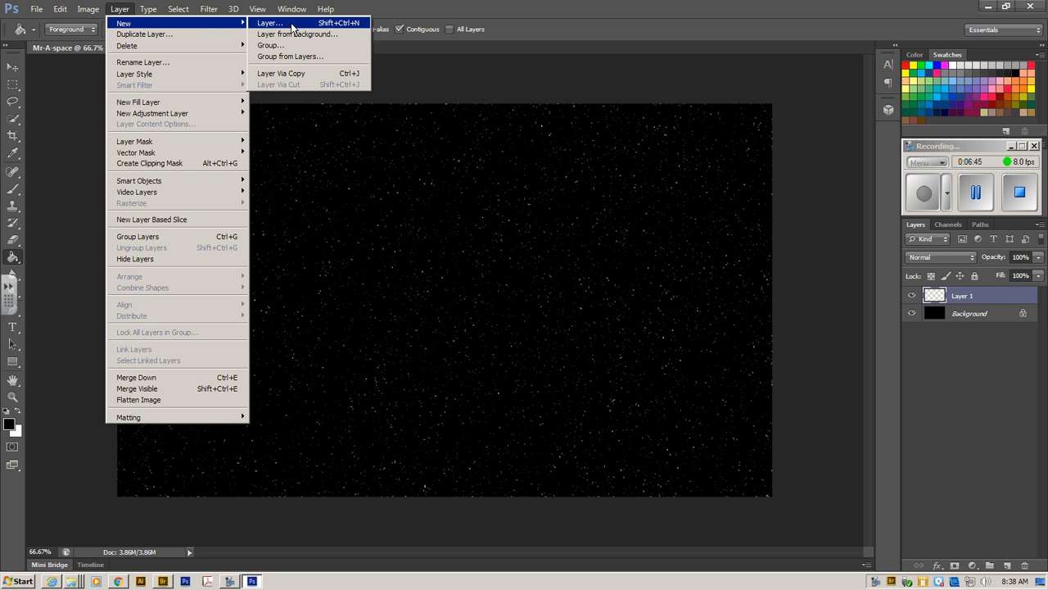
pyautogui.click(516, 24)
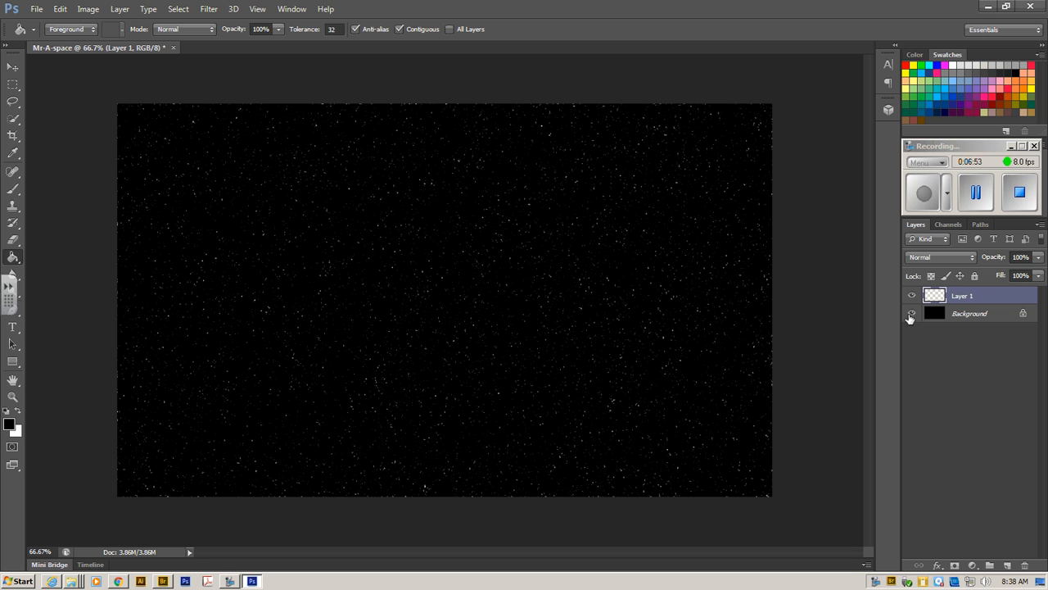
# Step: Choose the Brush Tool and set its size to 170 px
pyautogui.click(12, 191)
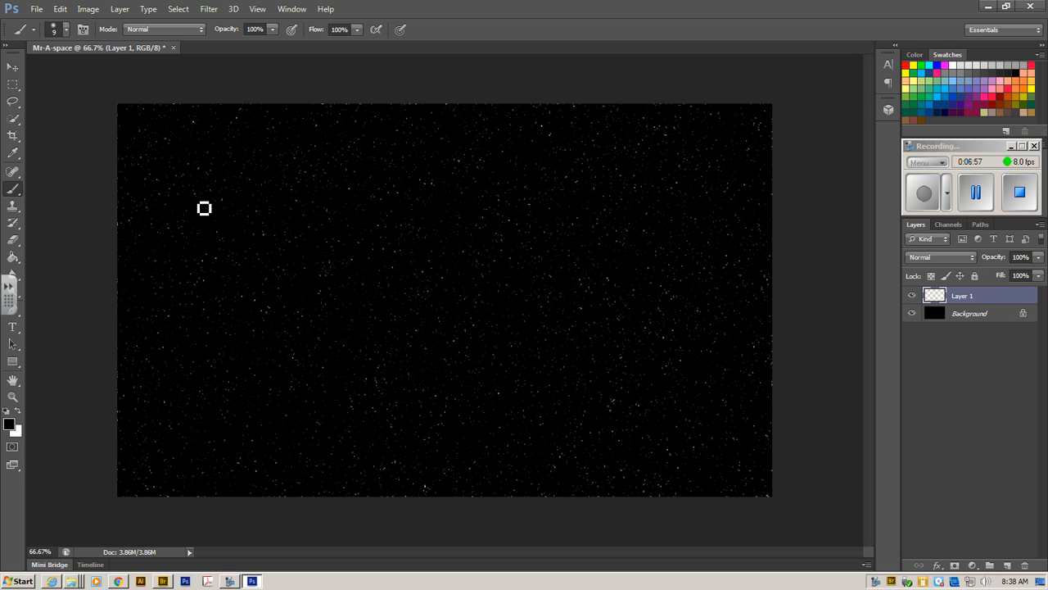
pyautogui.click(64, 33)
pyautogui.moveTo(26, 69); pyautogui.dragTo(81, 73)
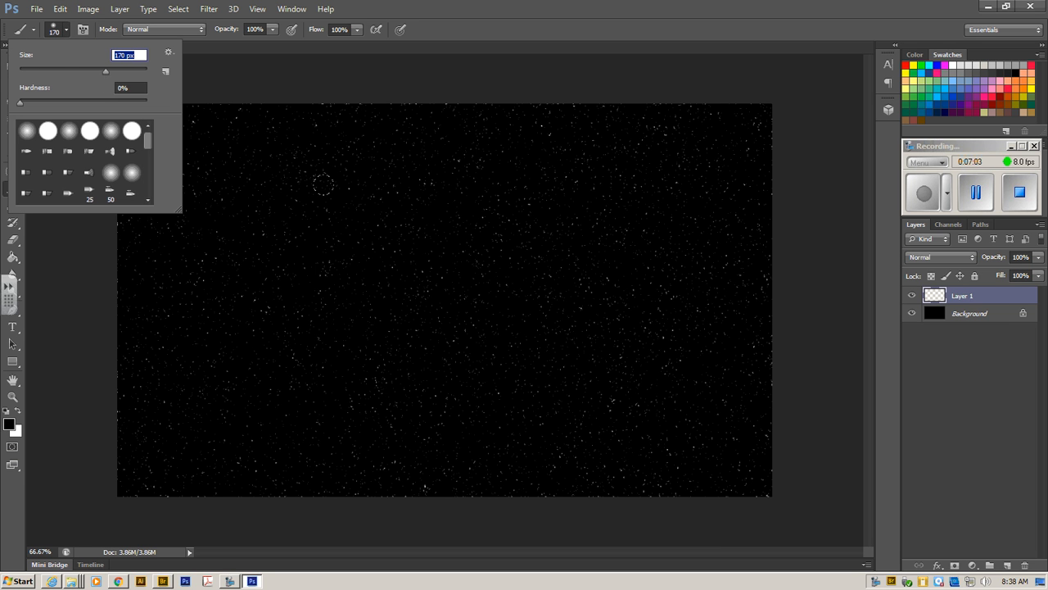
# Step: Undo the black brush stroke, set the foreground color to white, and undo a 170 px white test dab on the new layer
pyautogui.press('Return')
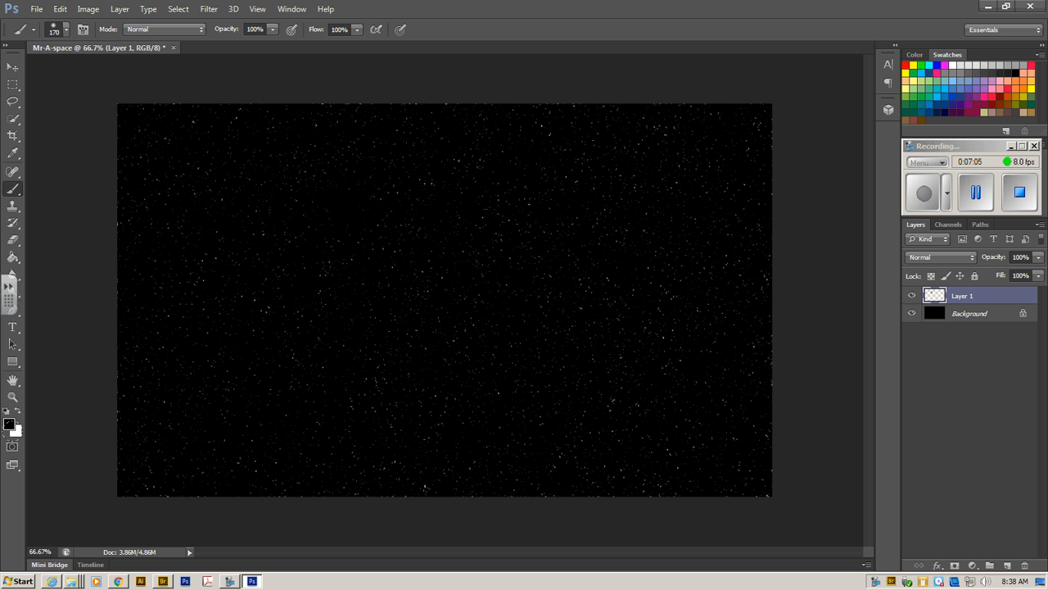
pyautogui.click(60, 9)
pyautogui.click(82, 20)
pyautogui.click(953, 64)
pyautogui.click(349, 222)
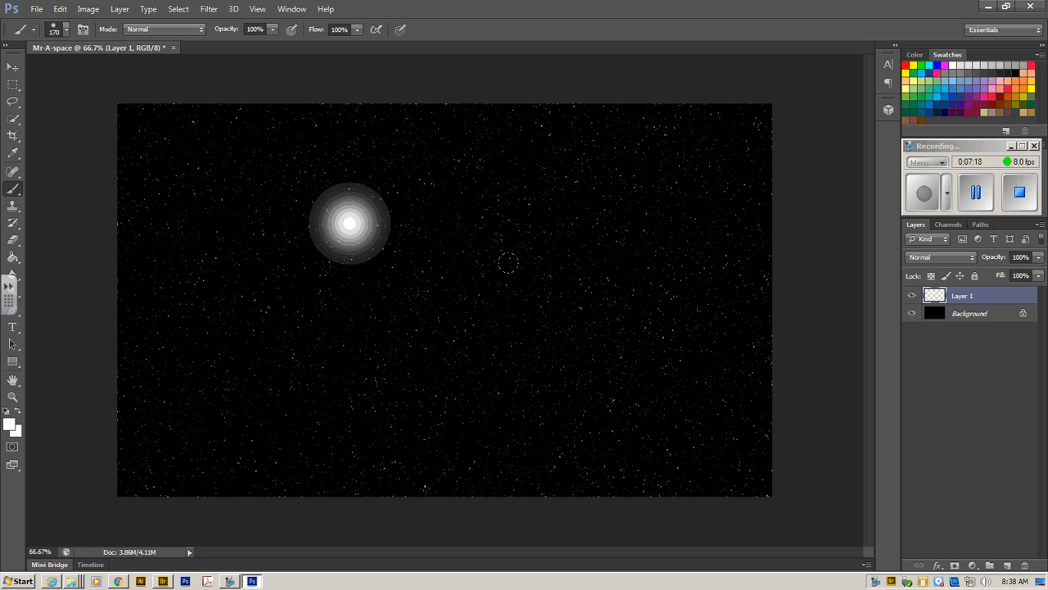
pyautogui.hotkey('ctrl', 'z')
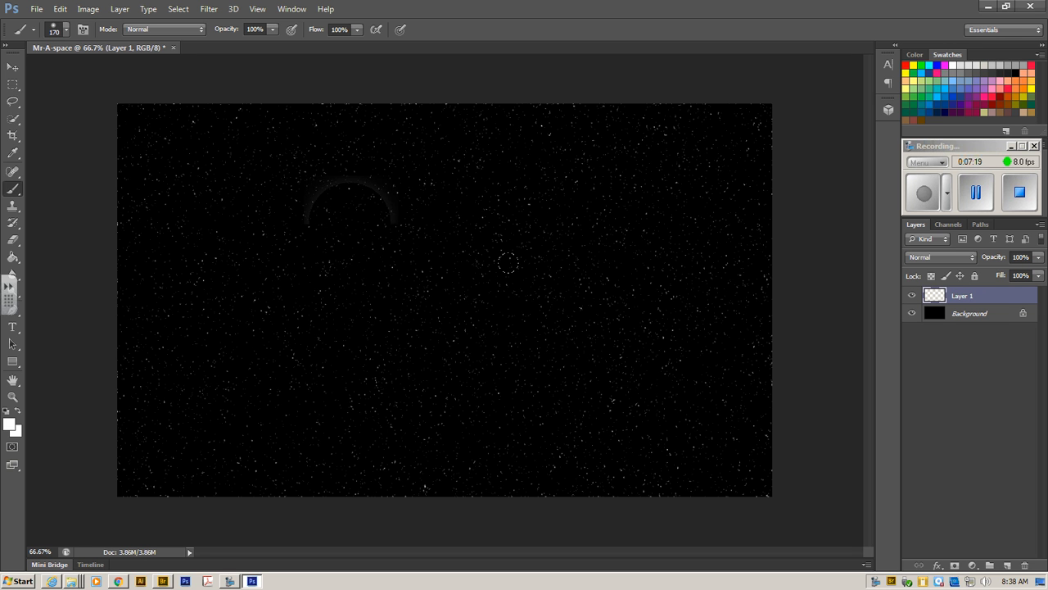
# Step: Reduce the brush size to 5 px and paint a few tiny white stars in the upper-left part of the sky
pyautogui.click(67, 31)
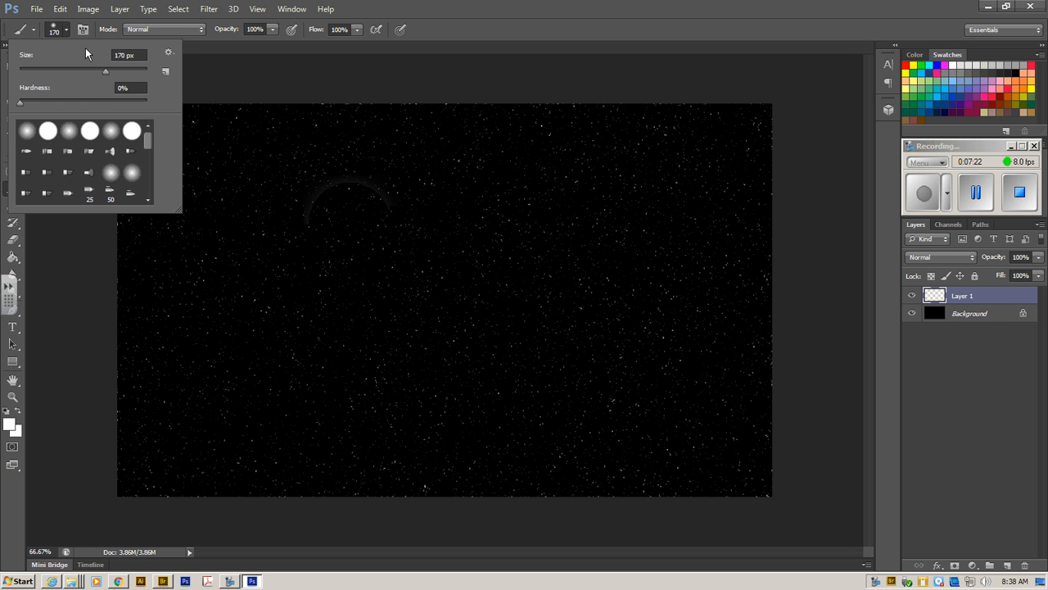
pyautogui.moveTo(106, 71); pyautogui.dragTo(26, 73)
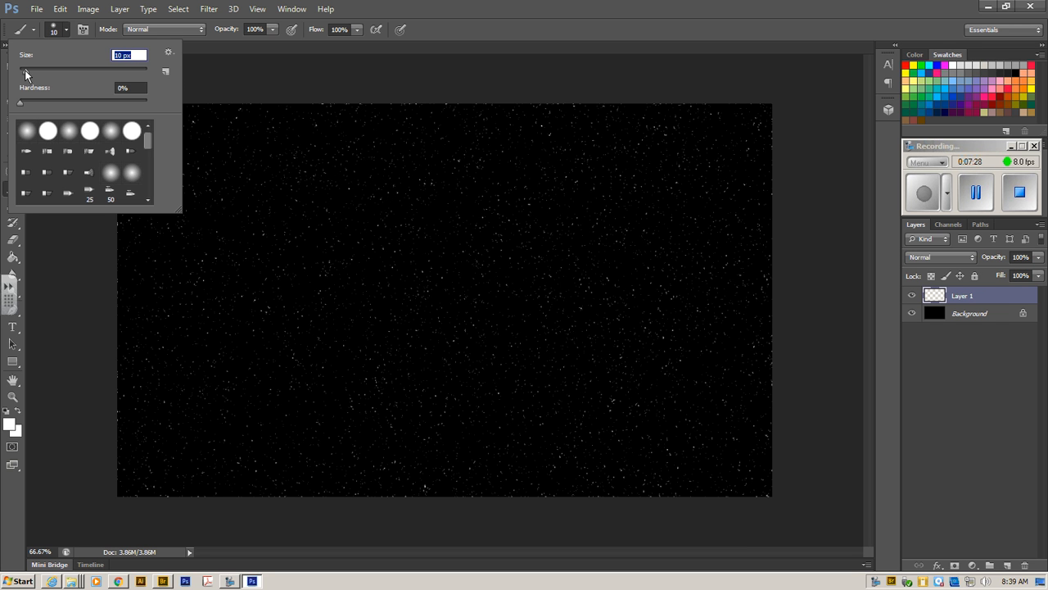
pyautogui.moveTo(26, 75); pyautogui.dragTo(23, 75)
pyautogui.click(257, 205)
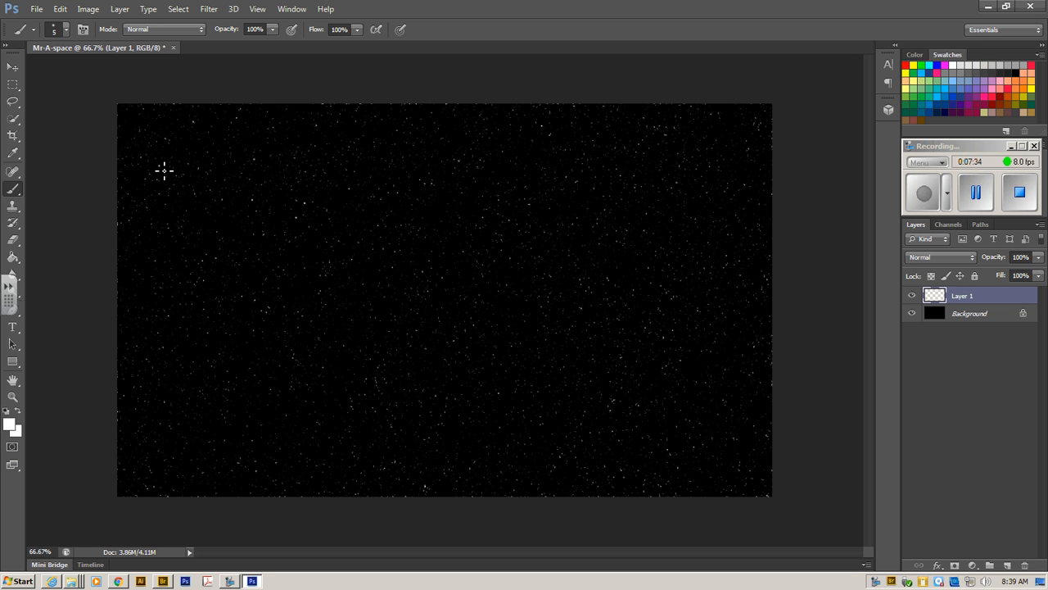
# Step: Set the brush size to 11 px and dab several brighter white stars across the left and upper-middle sky
pyautogui.click(63, 31)
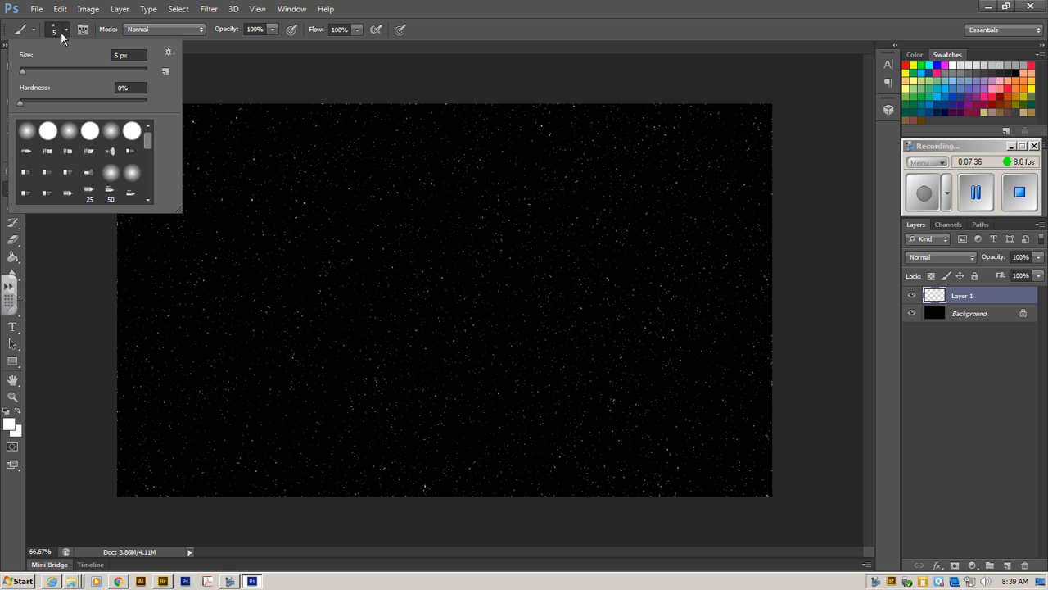
pyautogui.moveTo(23, 70); pyautogui.dragTo(25, 74)
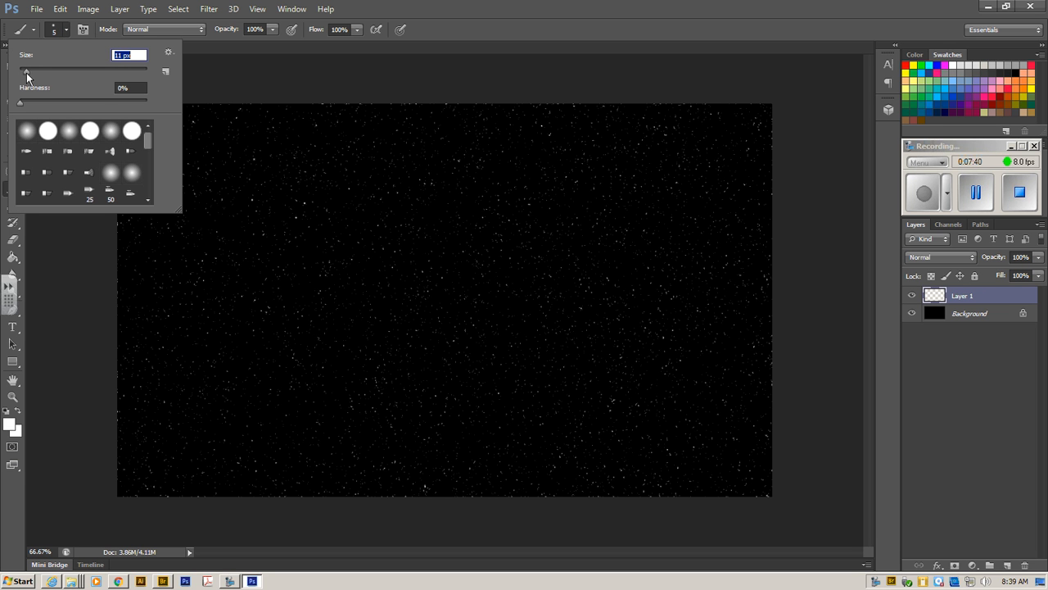
pyautogui.click(248, 356)
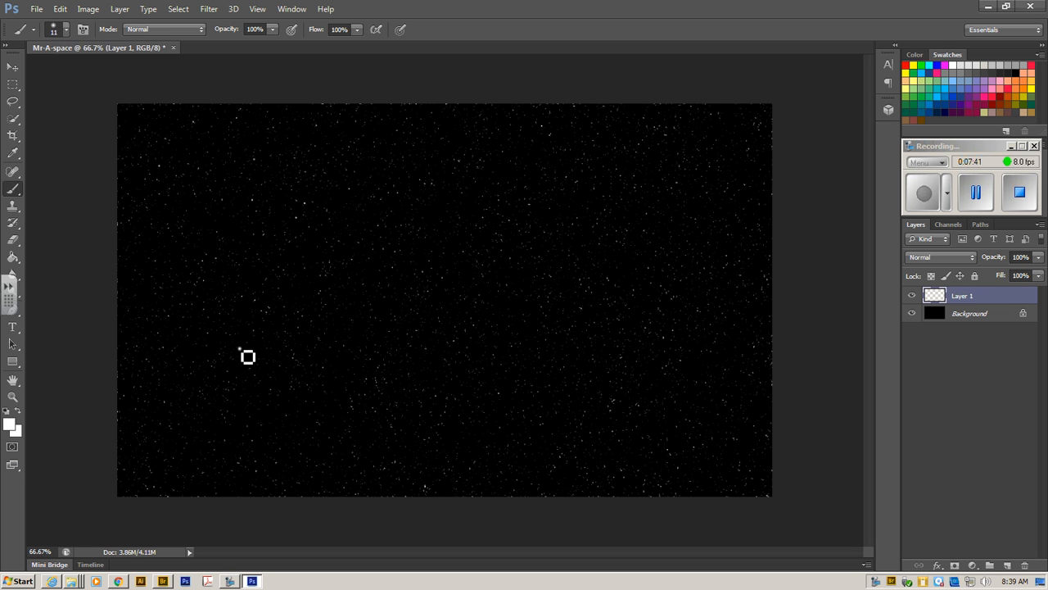
pyautogui.click(242, 266)
pyautogui.click(246, 270)
pyautogui.click(478, 207)
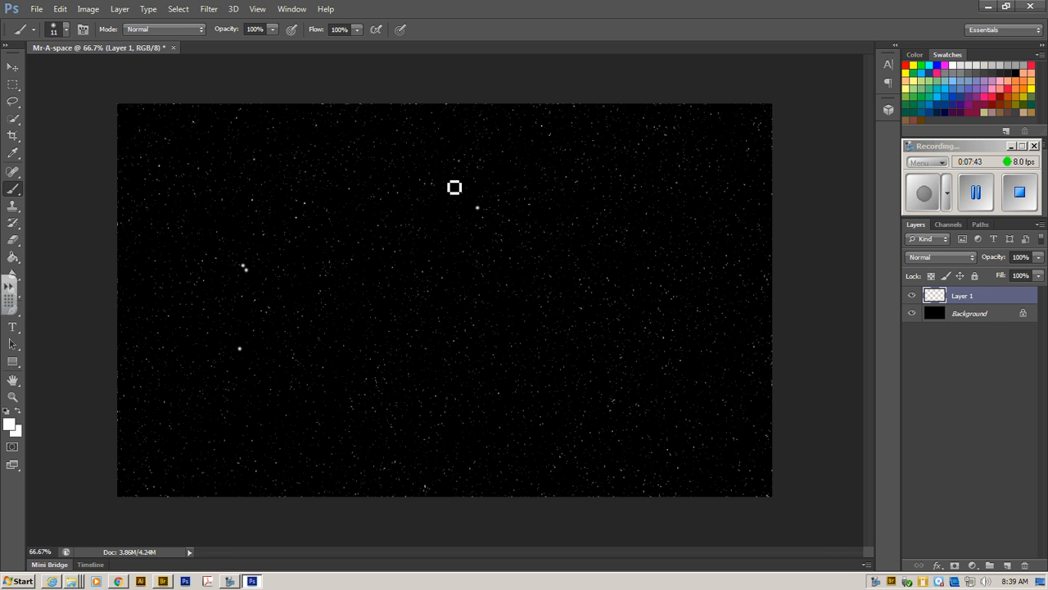
# Step: Set the brush size to 9 px and dab three white stars just below the middle of the sky
pyautogui.click(62, 29)
pyautogui.moveTo(22, 75); pyautogui.dragTo(25, 72)
pyautogui.click(405, 352)
pyautogui.click(441, 320)
pyautogui.click(501, 351)
# Step: Set the brush size to 14 px and scatter larger white stars over the whole sky, including near the edges and corners
pyautogui.click(66, 30)
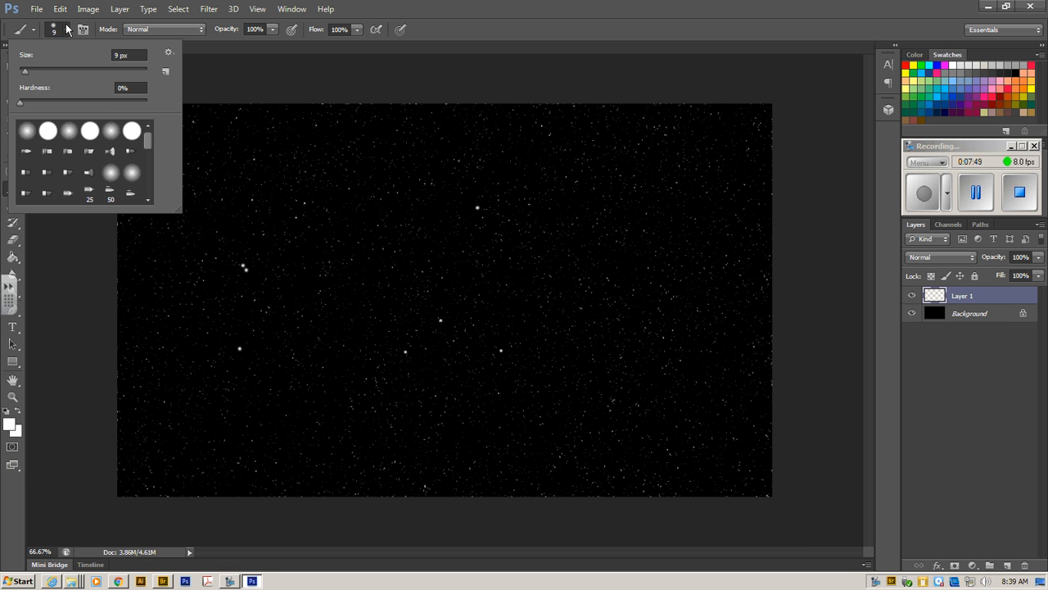
pyautogui.click(28, 72)
pyautogui.click(692, 158)
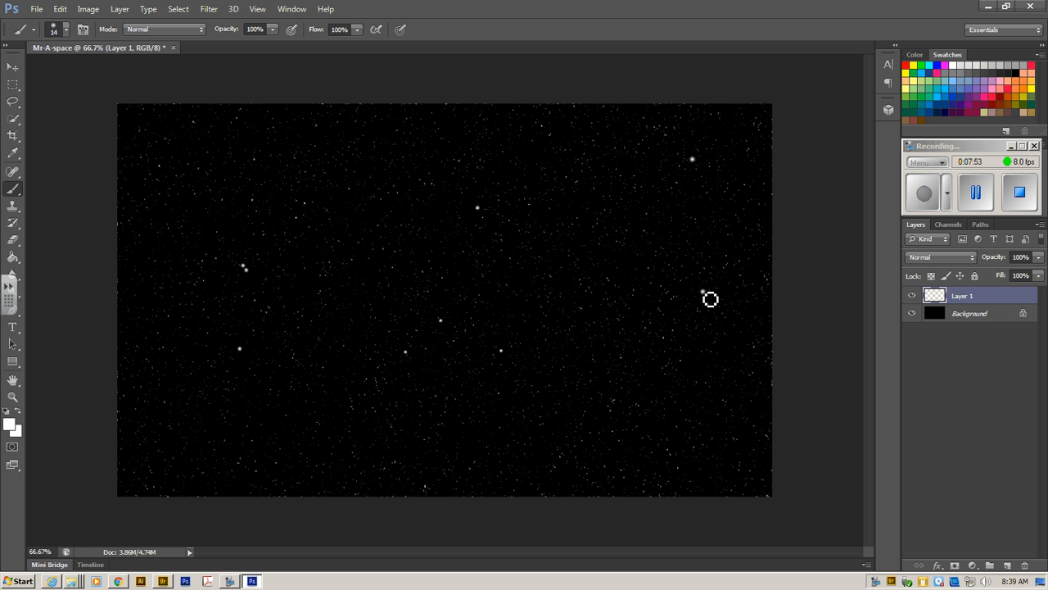
pyautogui.click(559, 247)
pyautogui.click(725, 393)
pyautogui.click(650, 417)
pyautogui.click(435, 446)
pyautogui.click(294, 442)
pyautogui.click(293, 424)
pyautogui.click(185, 463)
pyautogui.click(165, 137)
pyautogui.click(160, 287)
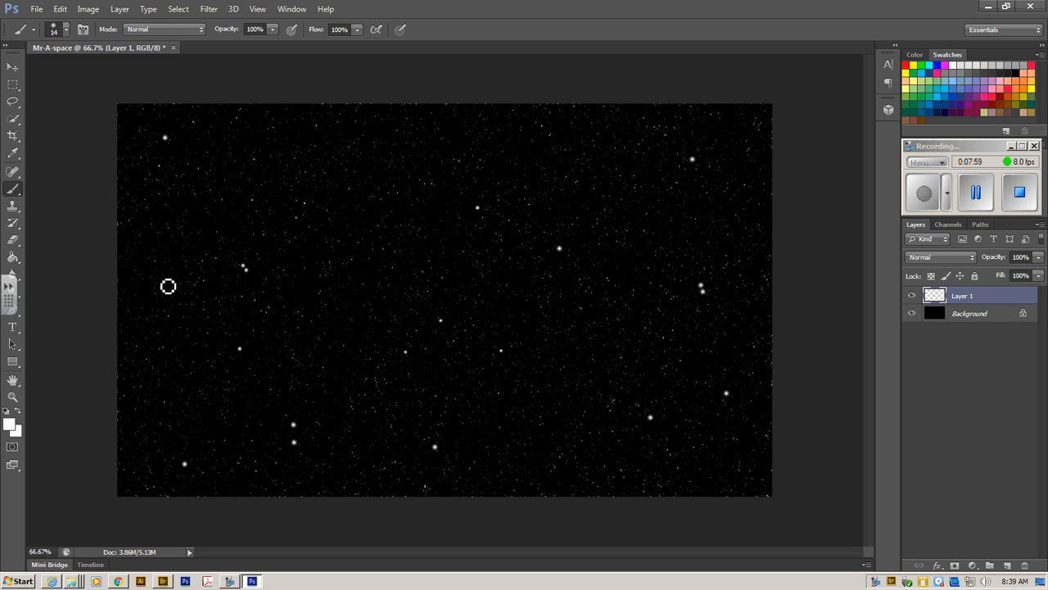
pyautogui.click(205, 254)
pyautogui.click(394, 191)
pyautogui.click(272, 170)
pyautogui.click(319, 301)
# Step: Toggle the visibility of Layer 1 and the Background to compare the painted stars with the noise star field
pyautogui.click(914, 296)
pyautogui.click(914, 296)
pyautogui.click(914, 297)
pyautogui.click(913, 296)
pyautogui.click(913, 297)
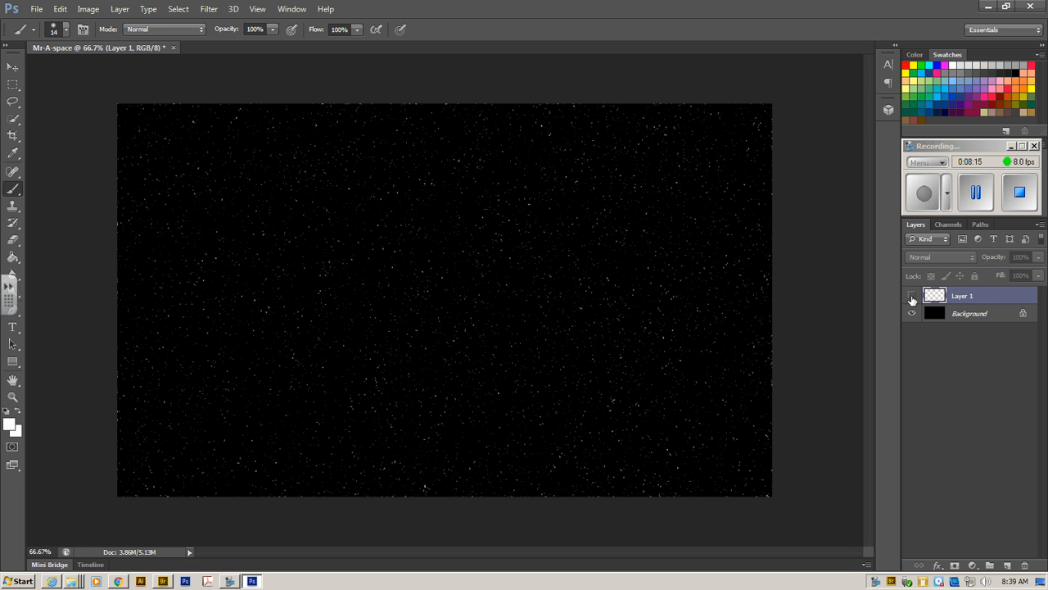
pyautogui.click(913, 298)
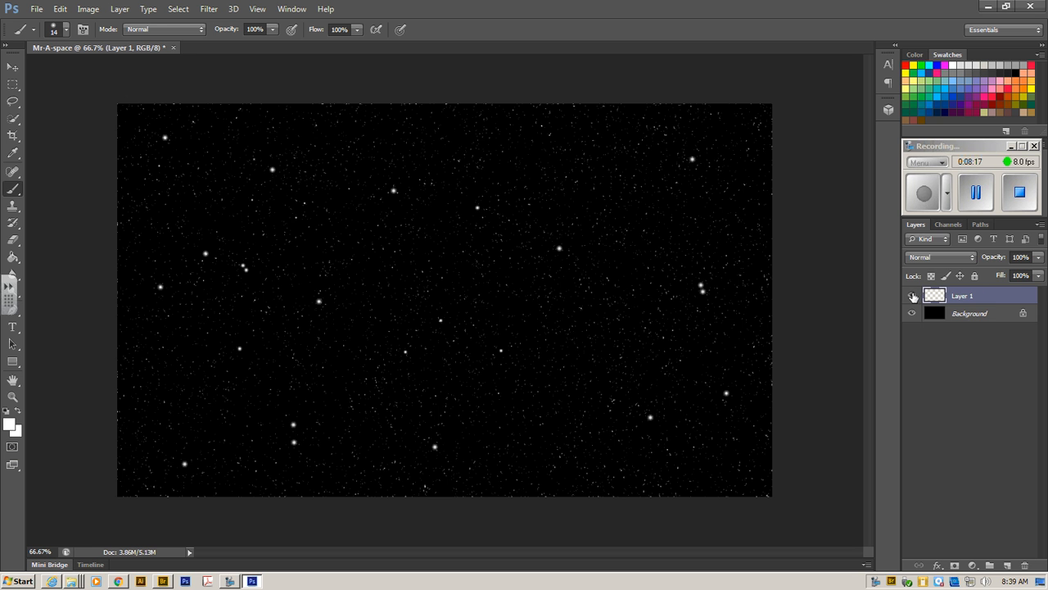
pyautogui.click(913, 296)
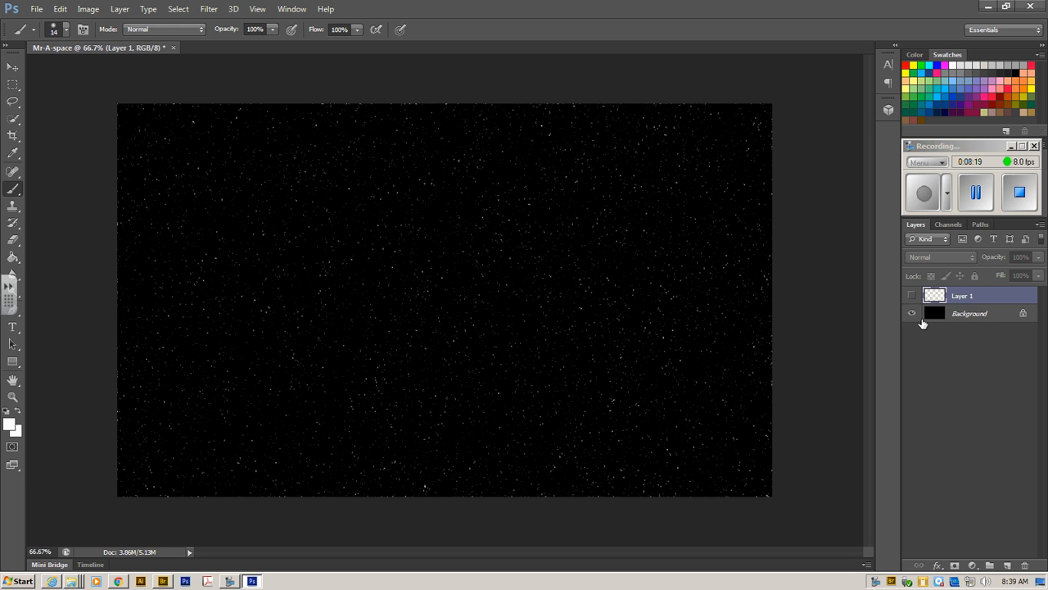
pyautogui.click(909, 314)
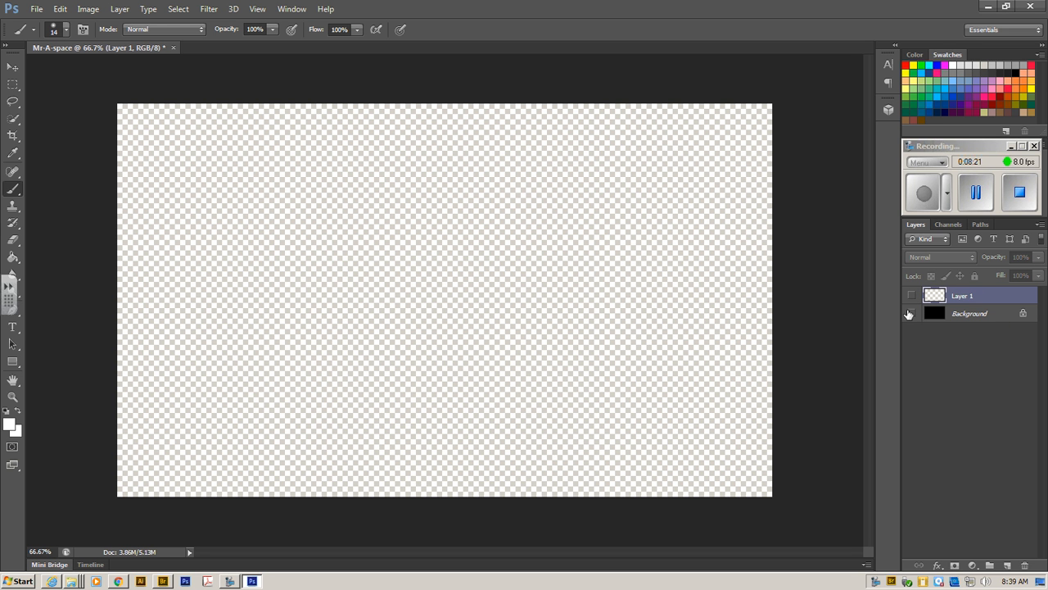
pyautogui.click(909, 314)
pyautogui.click(912, 296)
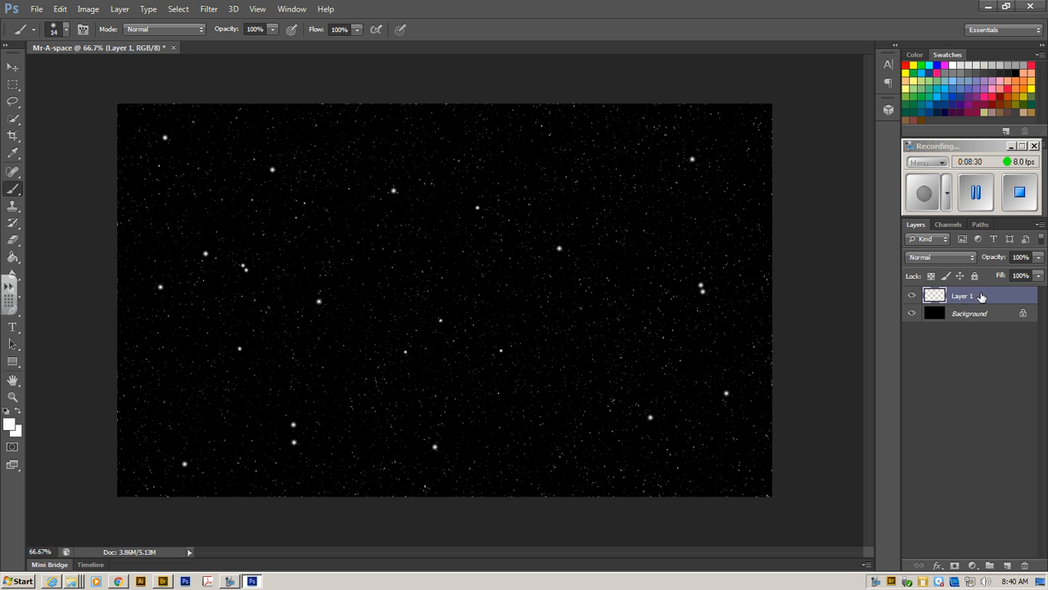
# Step: Add an Outer Glow to the painted stars on Layer 1 and set the glow color to bright blue, 1edefb
pyautogui.click(962, 314)
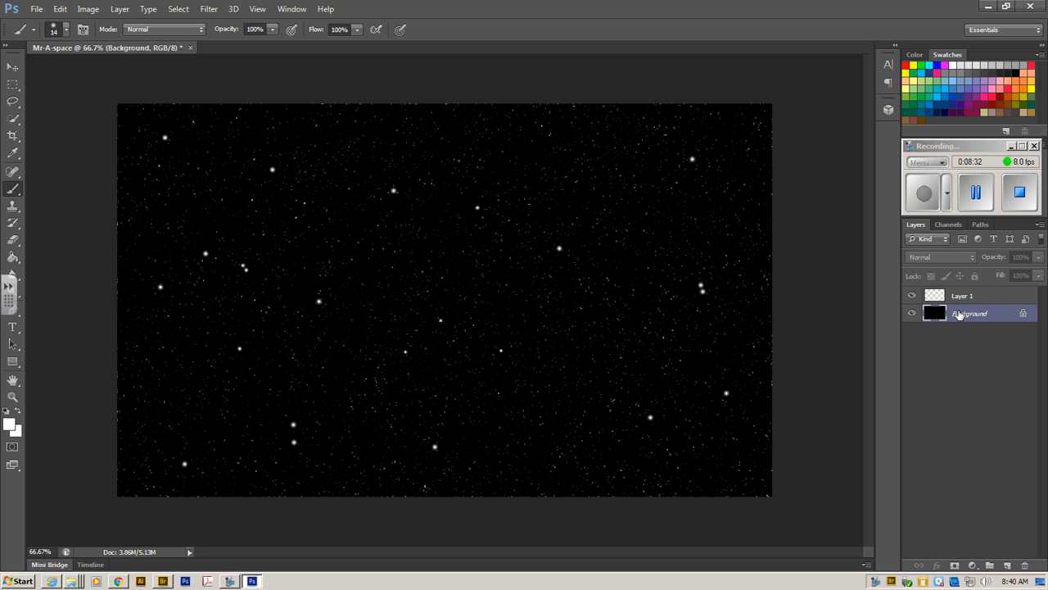
pyautogui.click(974, 295)
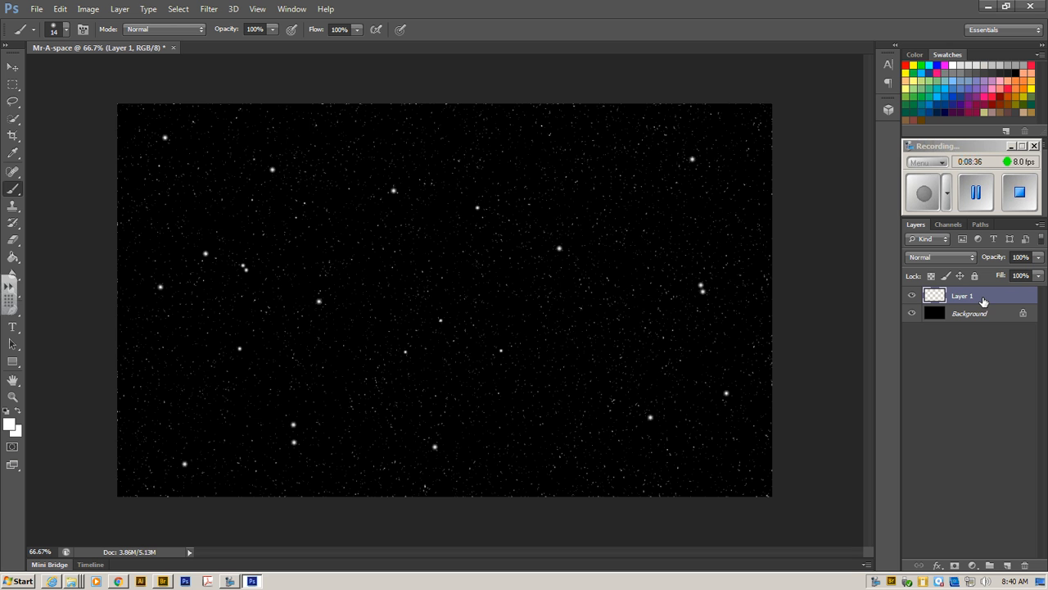
pyautogui.click(939, 566)
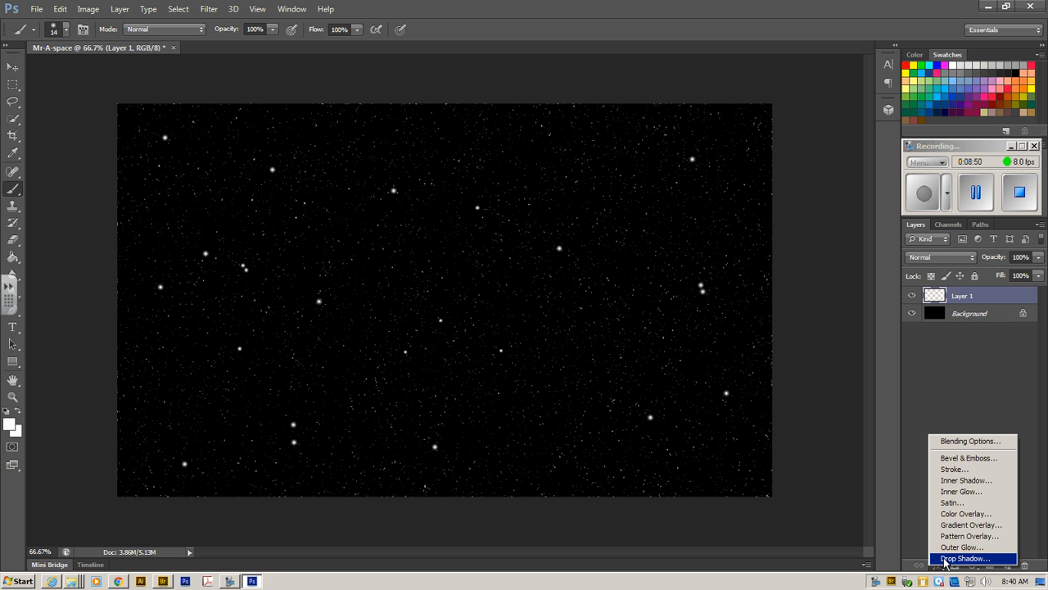
pyautogui.click(957, 546)
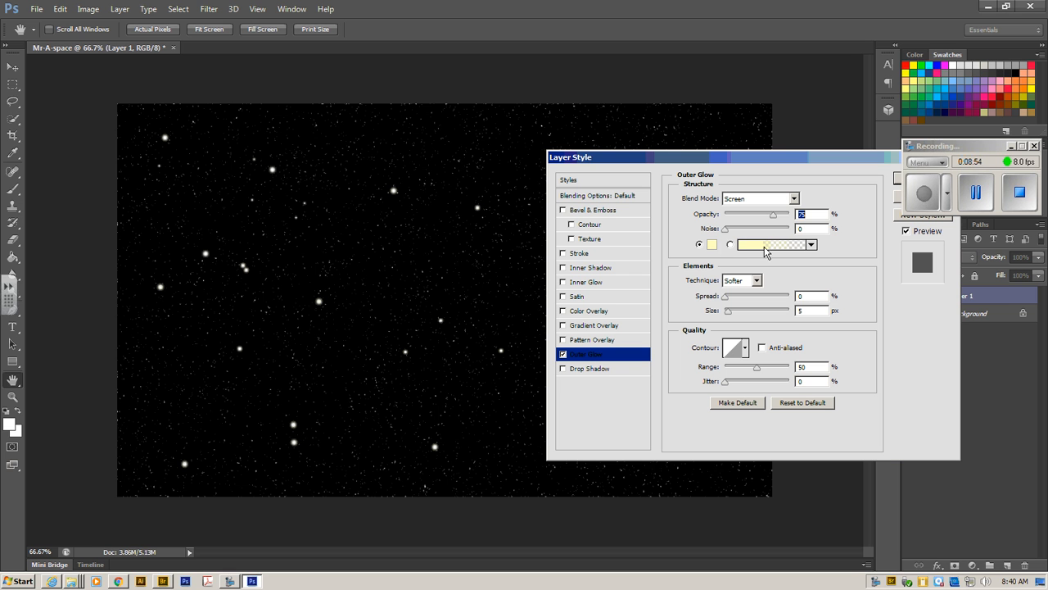
pyautogui.click(711, 246)
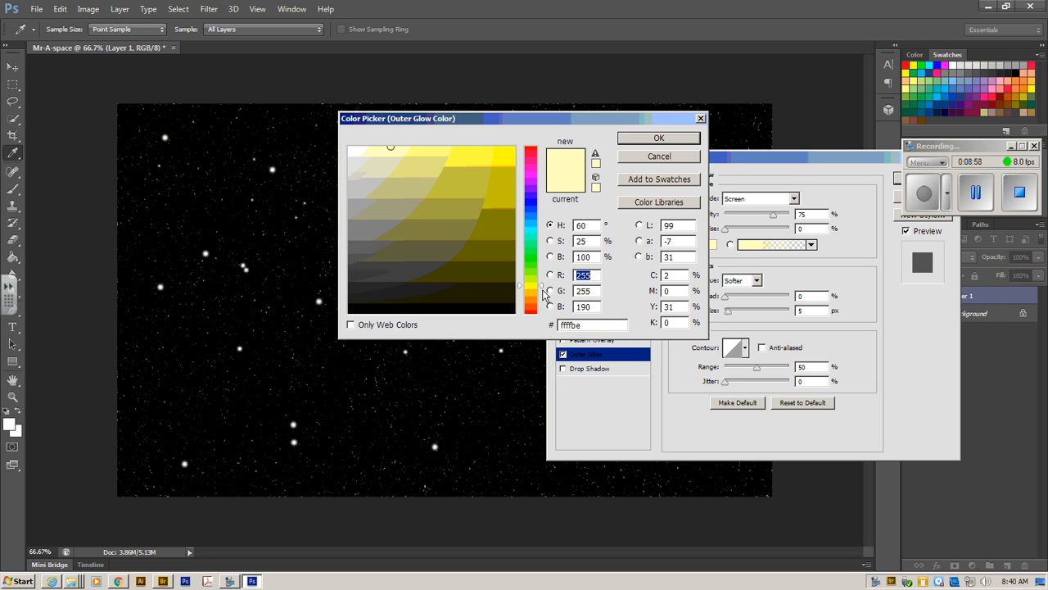
pyautogui.moveTo(541, 290); pyautogui.dragTo(544, 231)
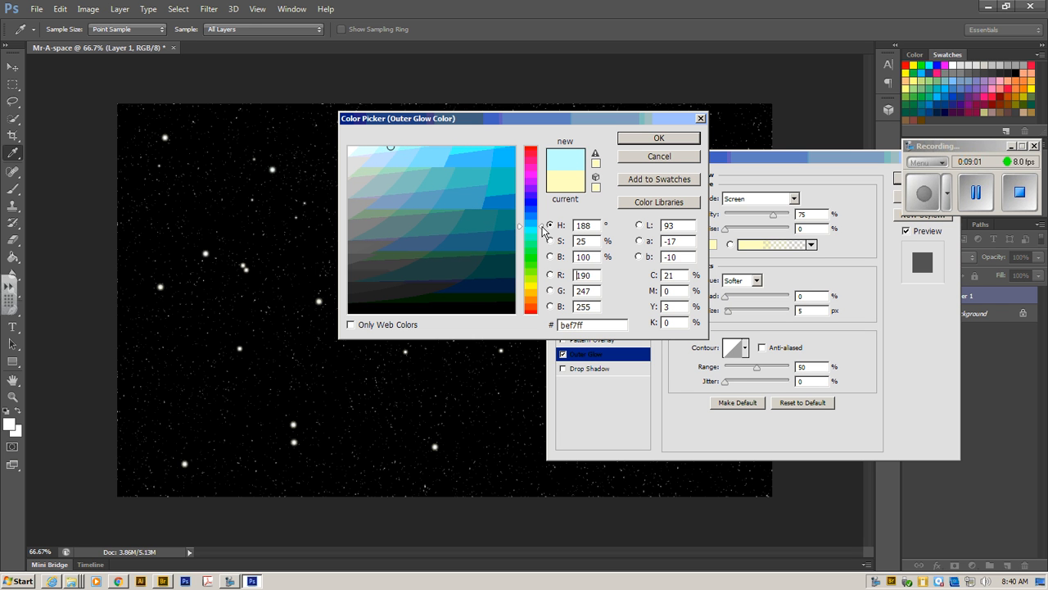
pyautogui.click(495, 149)
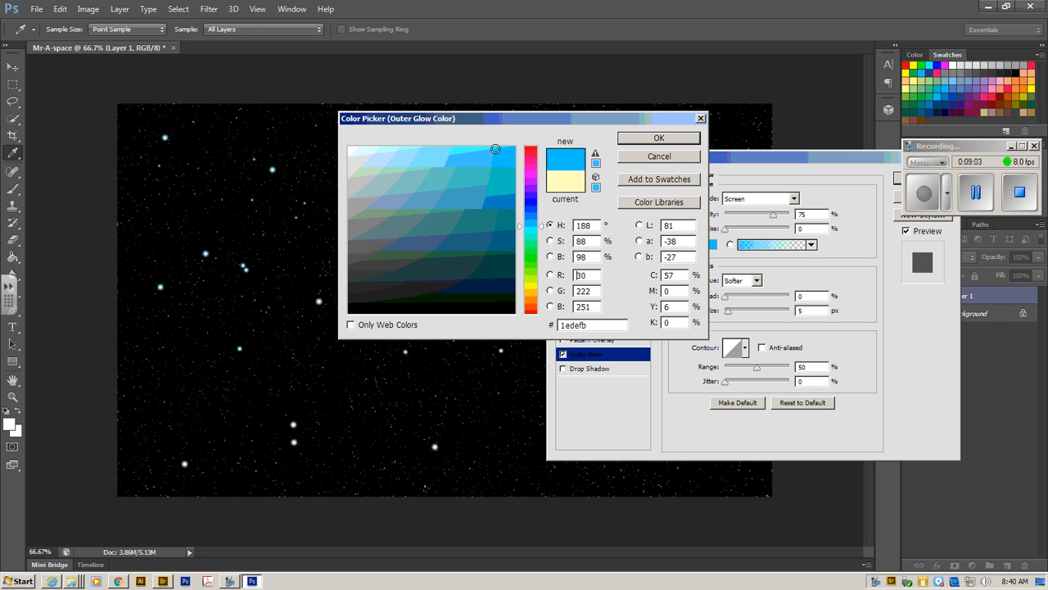
pyautogui.click(662, 139)
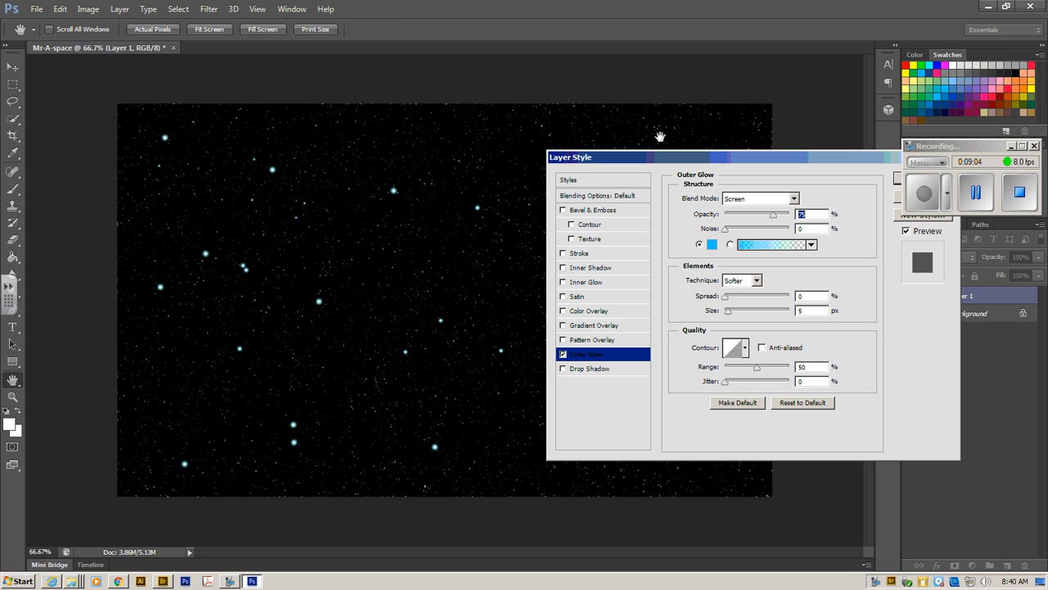
# Step: Set the Outer Glow's spread to 13%, size to 16 px and opacity to 17%, and apply the layer style
pyautogui.click(728, 297)
pyautogui.moveTo(728, 301); pyautogui.dragTo(733, 313)
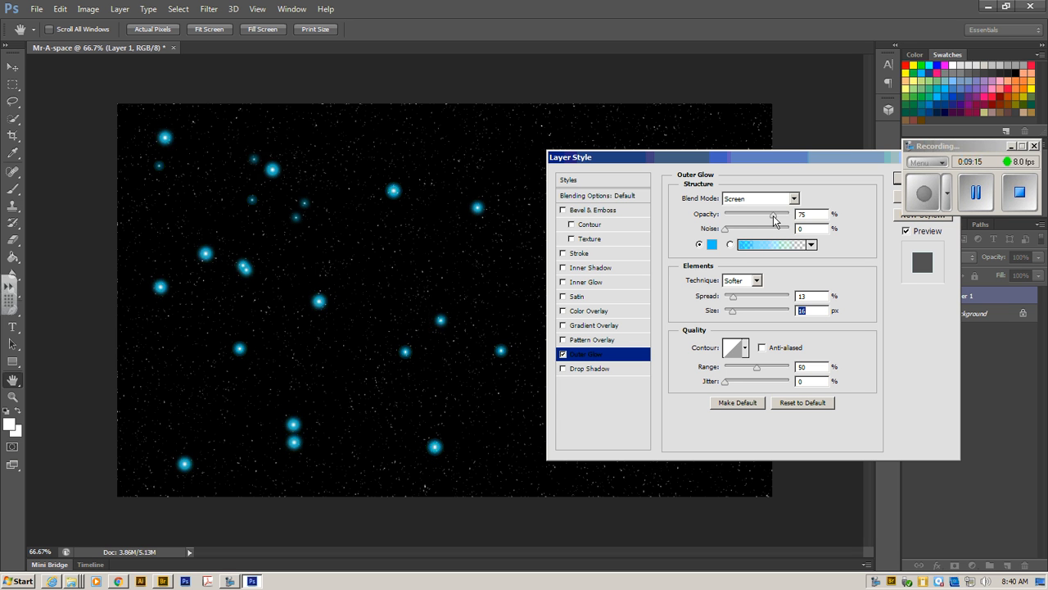
pyautogui.moveTo(774, 220); pyautogui.dragTo(737, 226)
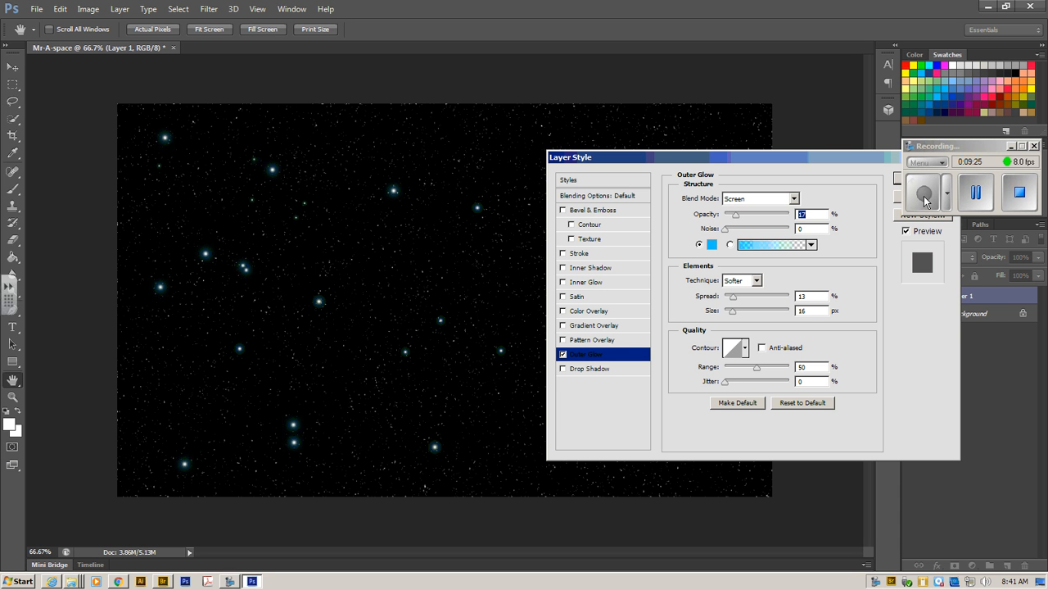
pyautogui.moveTo(835, 159); pyautogui.dragTo(731, 169)
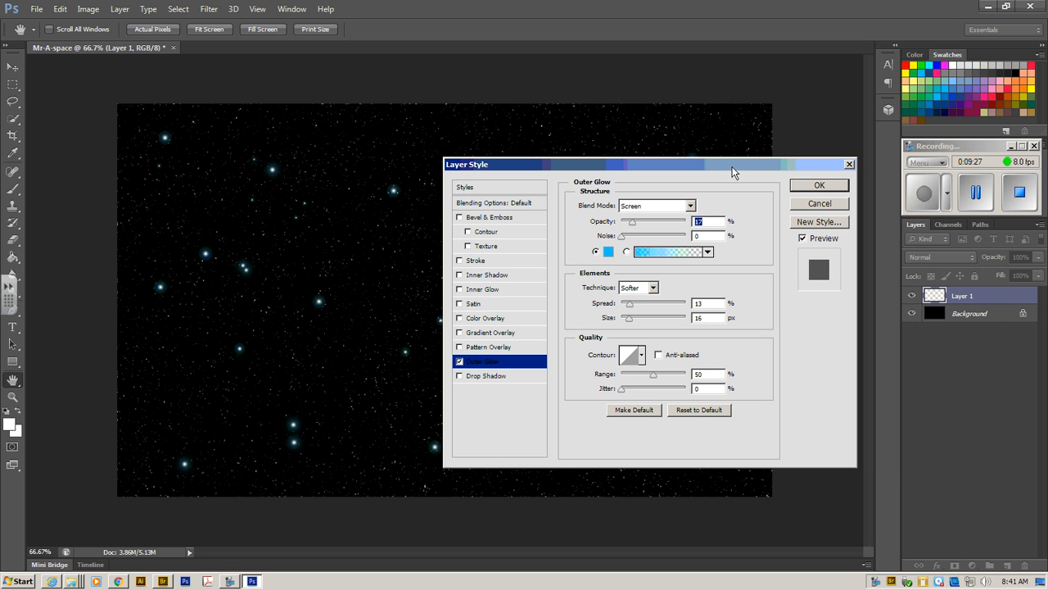
pyautogui.click(819, 185)
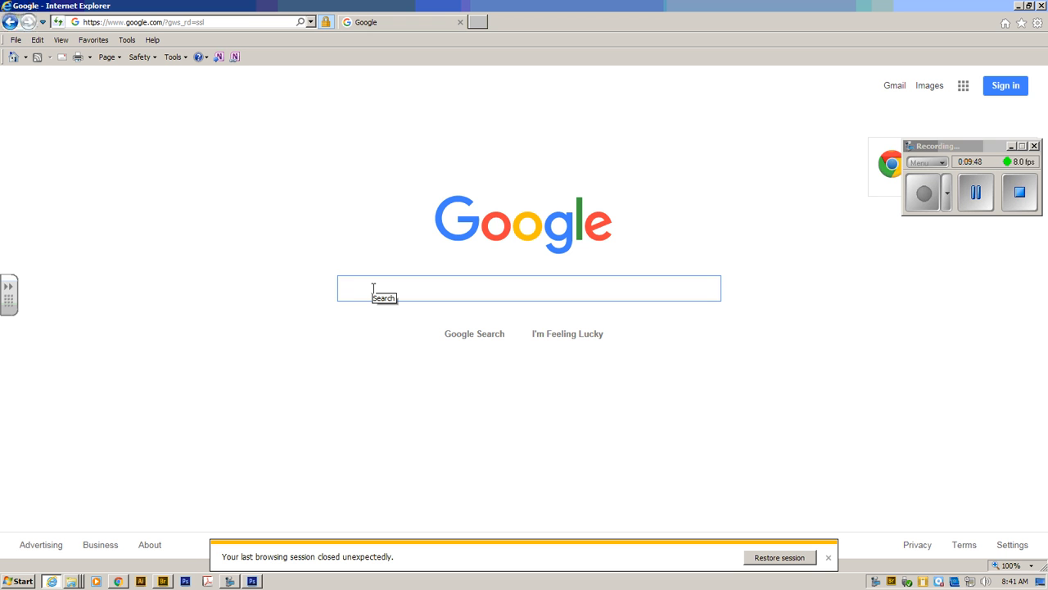
# Step: Search Google for "whispy clouds" in Internet Explorer and show the image results
pyautogui.write('w')
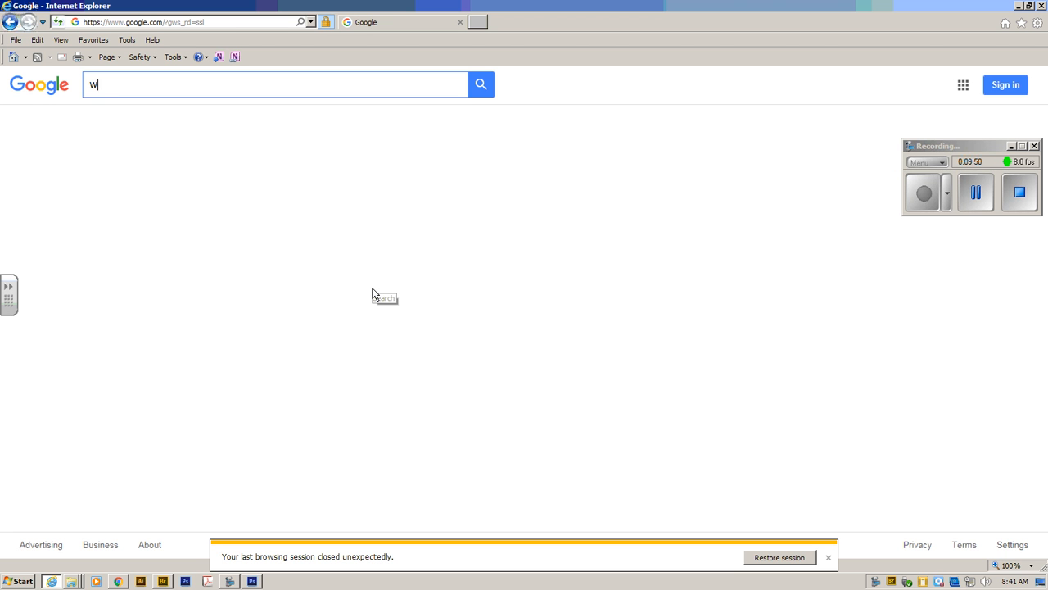
pyautogui.write('hispy ')
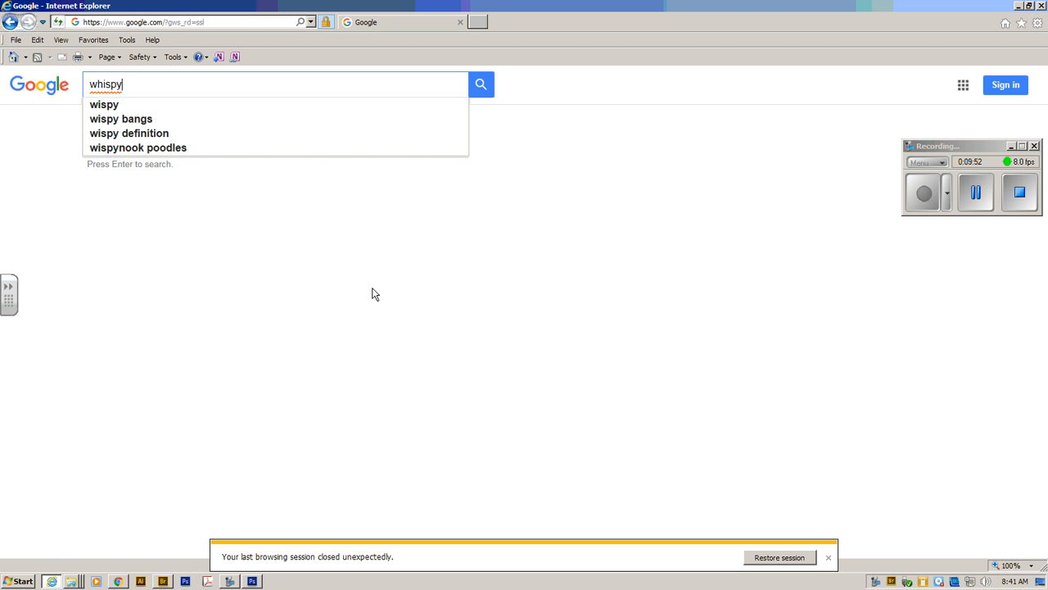
pyautogui.write('clouds')
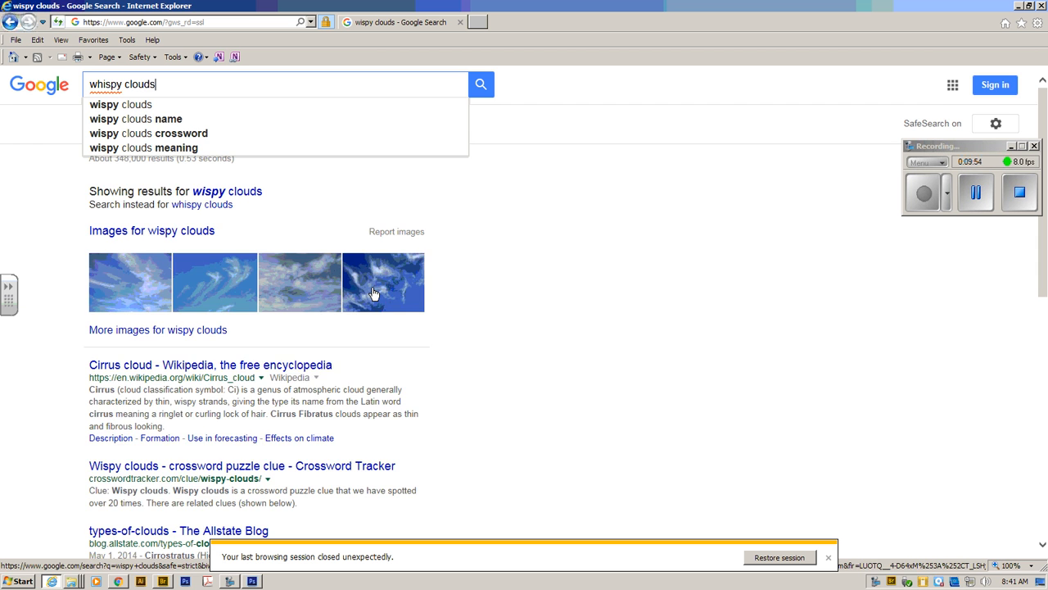
pyautogui.press('Return')
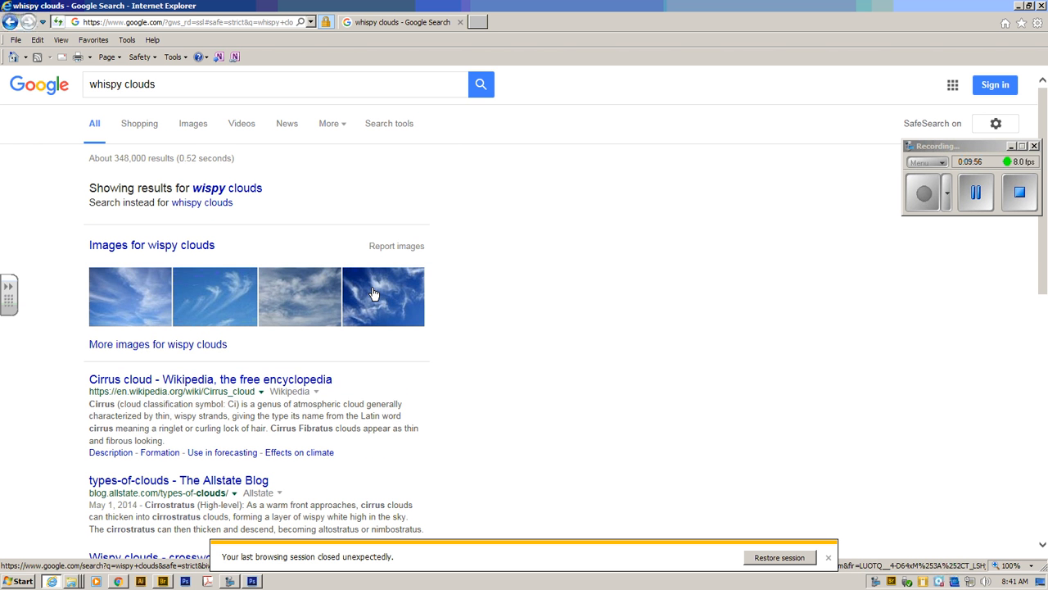
pyautogui.click(192, 125)
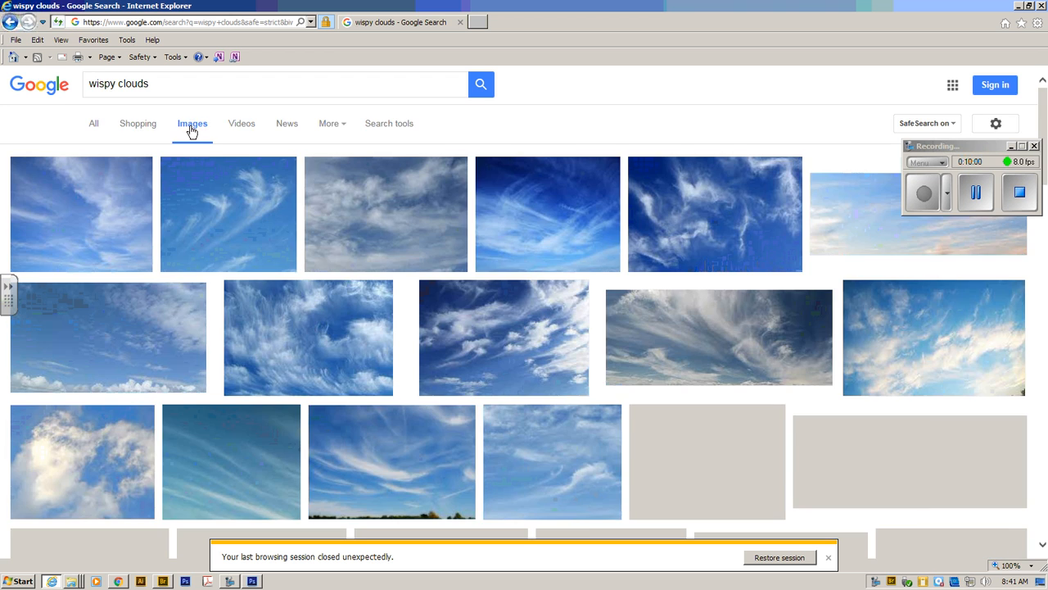
# Step: Browse the wispy clouds image results for a picture with thin, streaky clouds
pyautogui.scroll(-4, 456, 288)
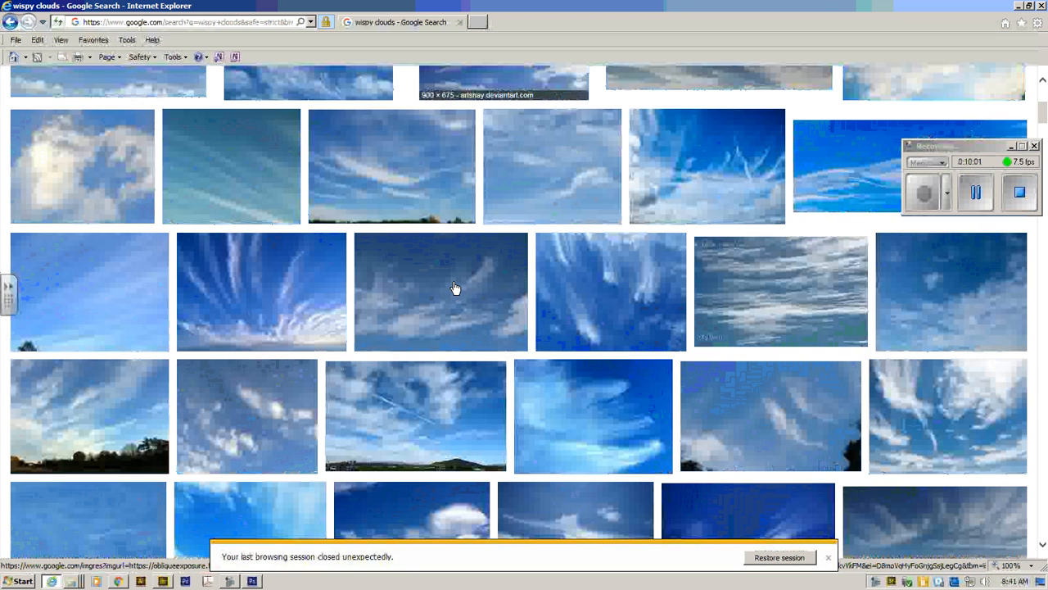
pyautogui.scroll(4, 456, 288)
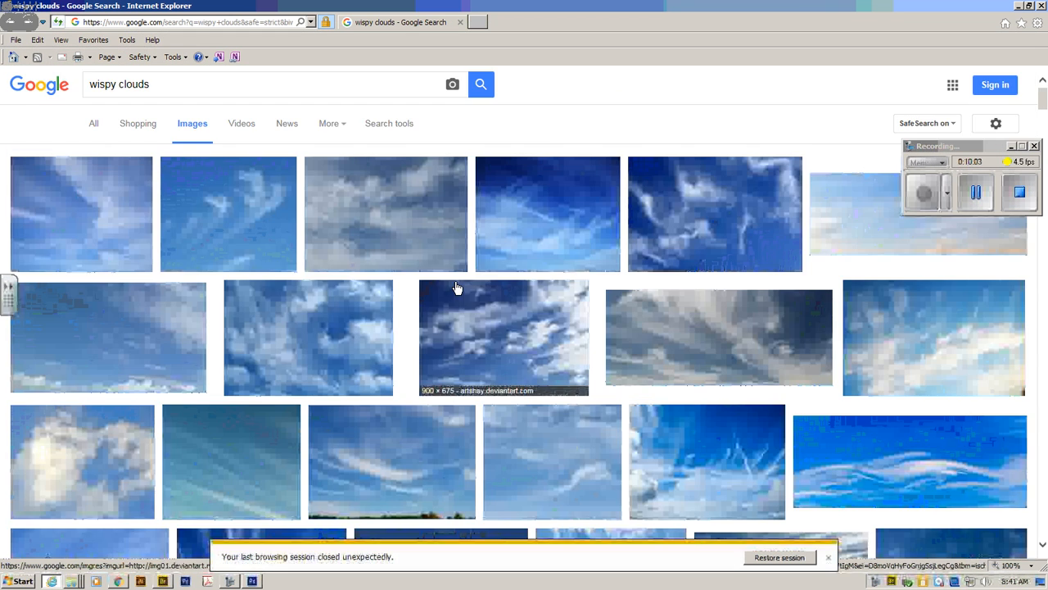
pyautogui.scroll(-5, 456, 289)
pyautogui.scroll(-5, 457, 288)
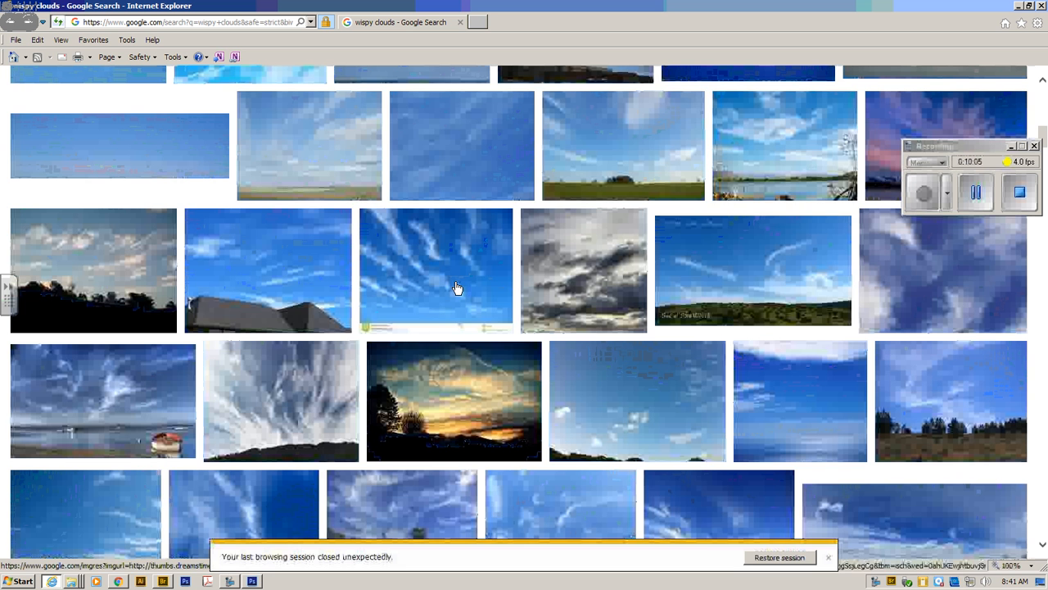
pyautogui.scroll(-2, 456, 288)
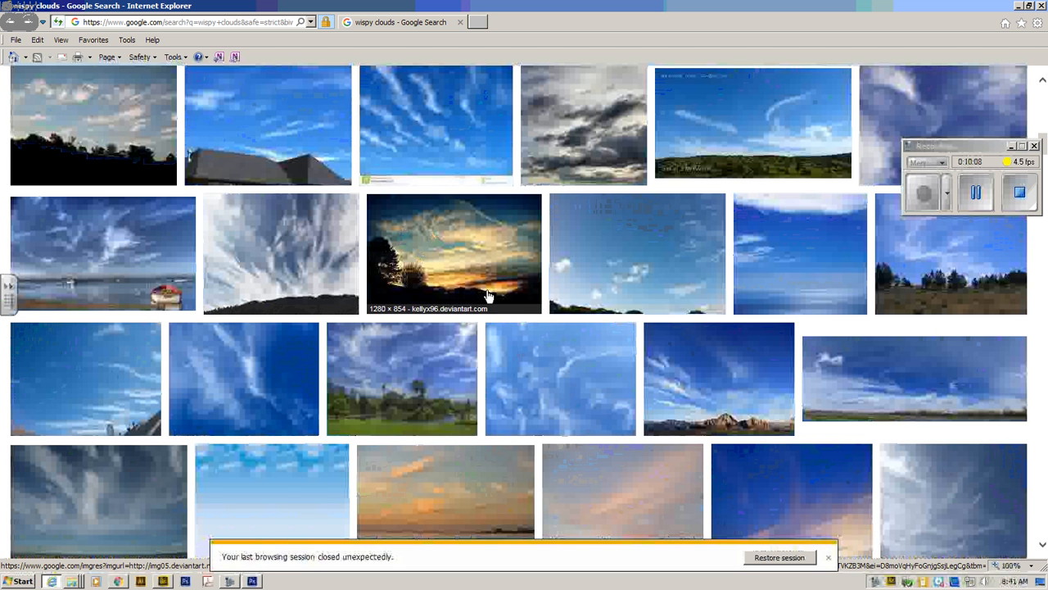
pyautogui.scroll(-1, 488, 295)
pyautogui.scroll(-2, 470, 363)
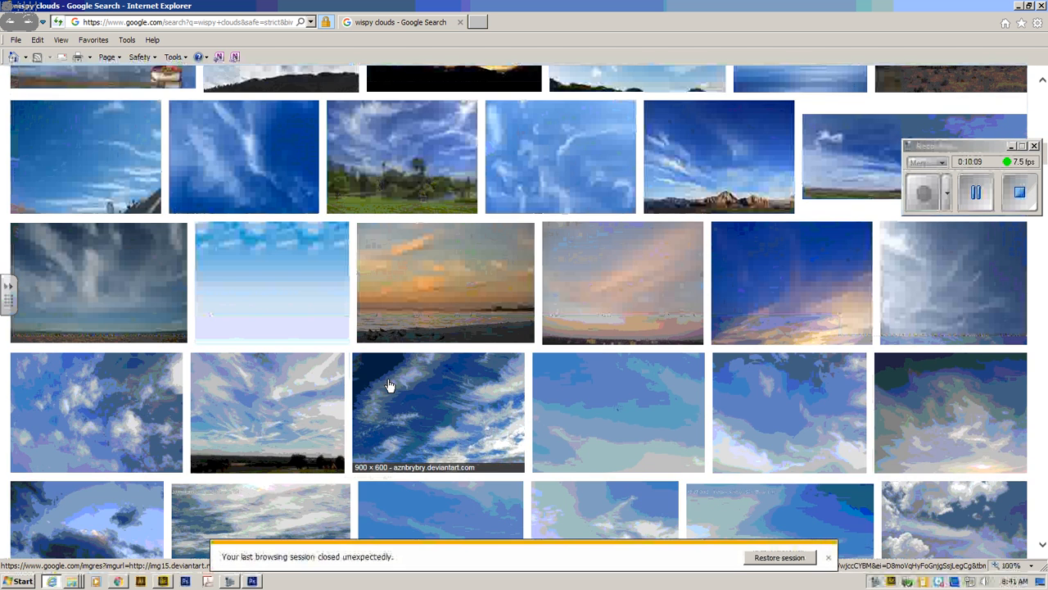
pyautogui.scroll(-2, 584, 407)
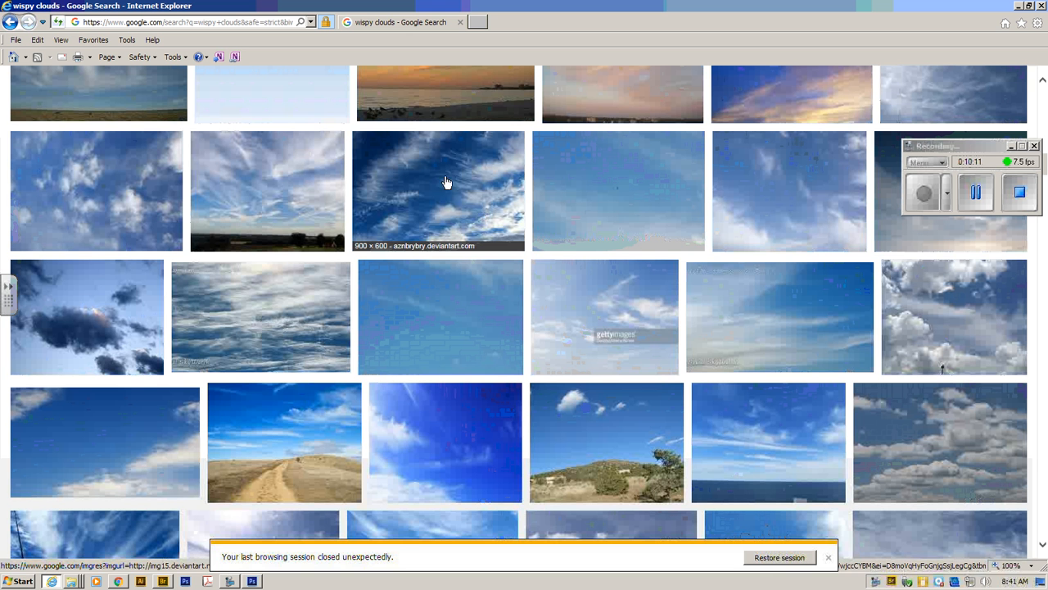
# Step: Try to view the 900 × 600 DeviantArt "Wispy Clouds" picture at full size and return to the image results
pyautogui.click(440, 216)
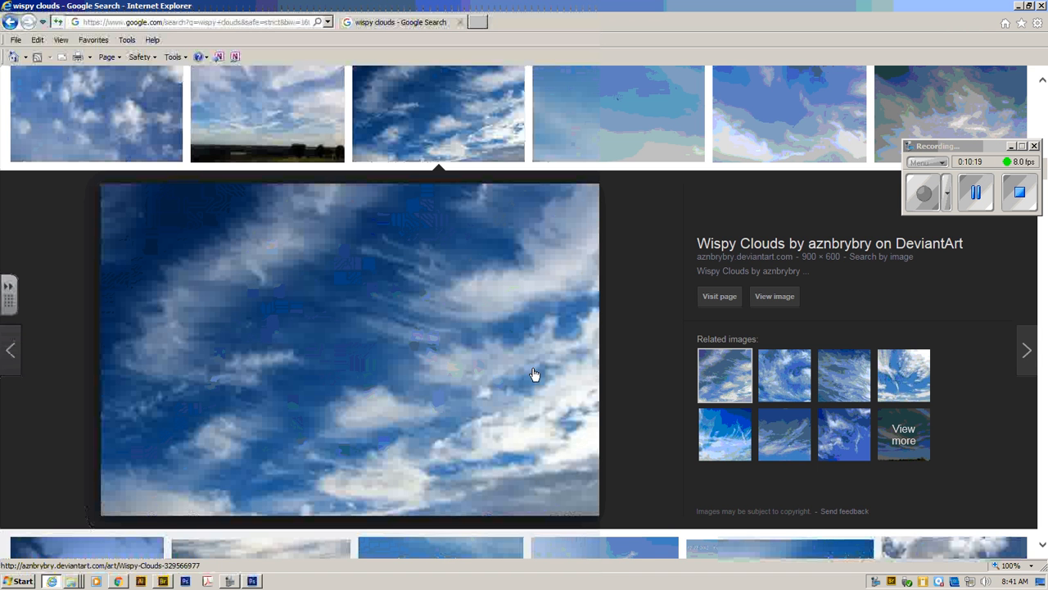
pyautogui.click(776, 303)
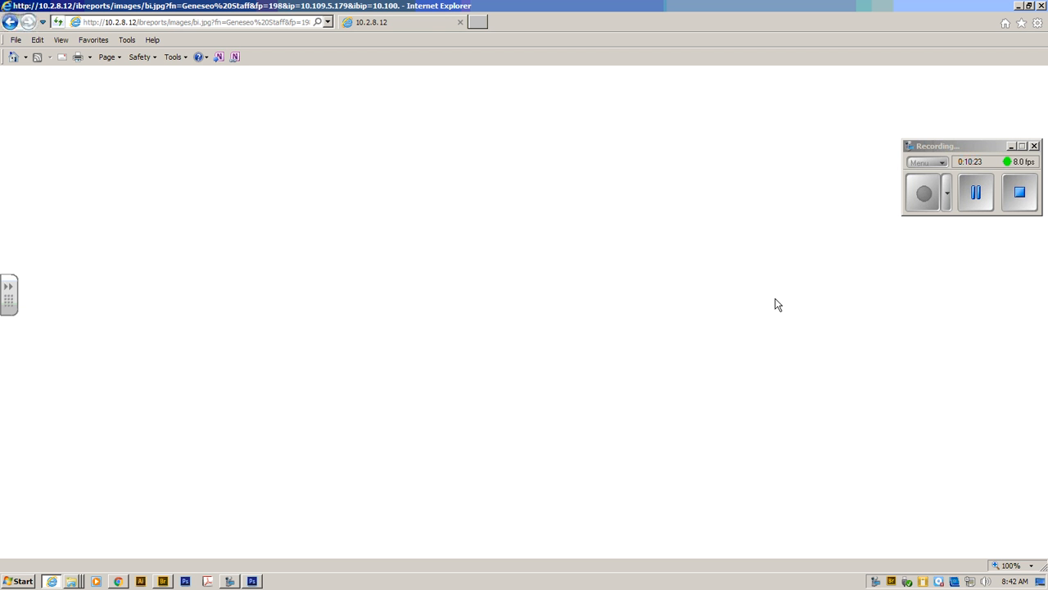
pyautogui.click(10, 22)
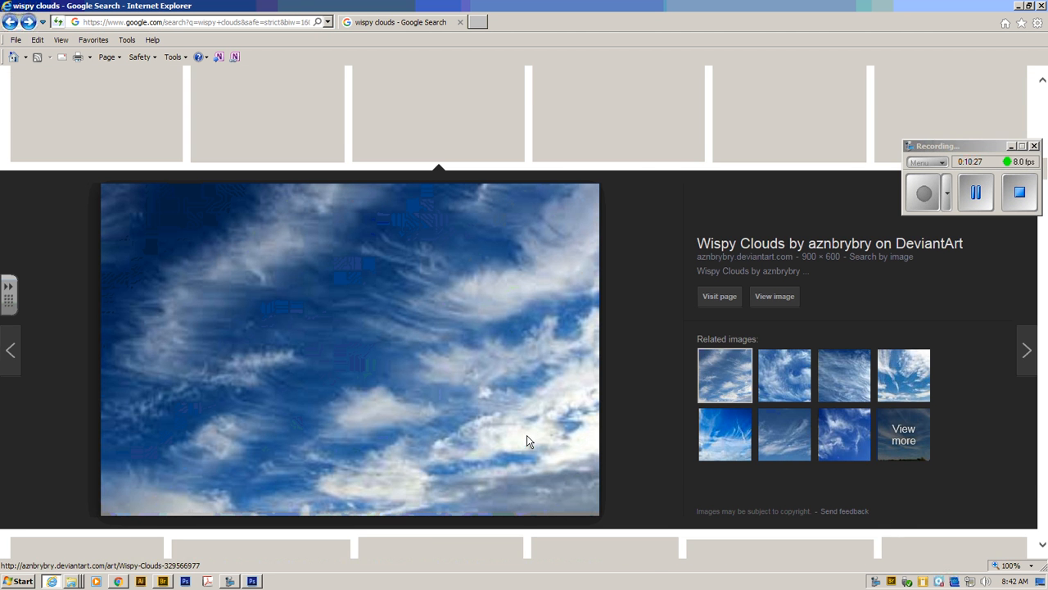
# Step: Find the 400 × 300 cirrus cloud picture from "Cloud Page!!!!!", open it at full size and copy it
pyautogui.scroll(-4, 473, 407)
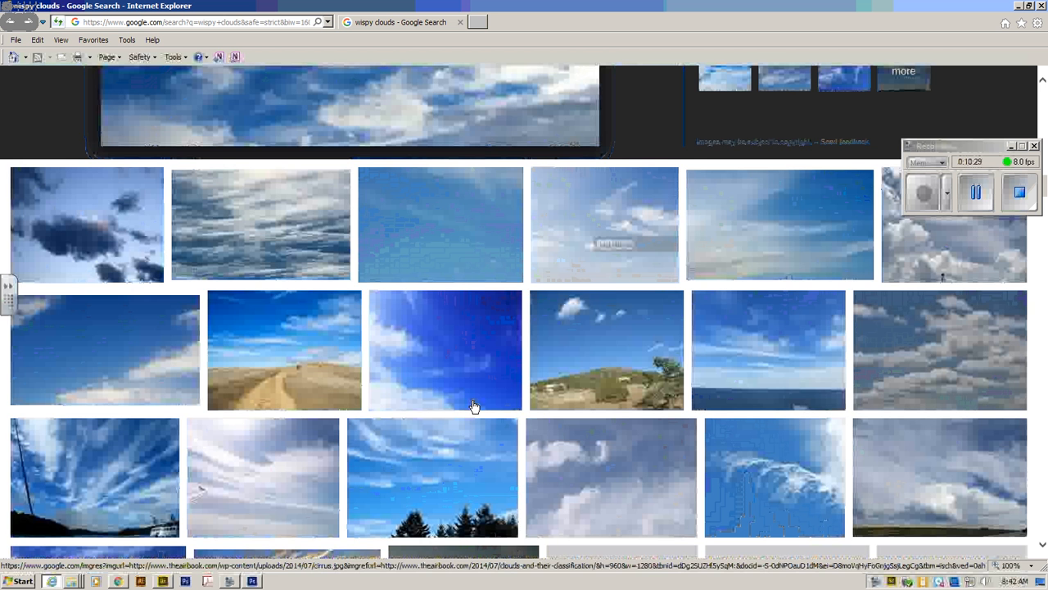
pyautogui.scroll(-5, 473, 407)
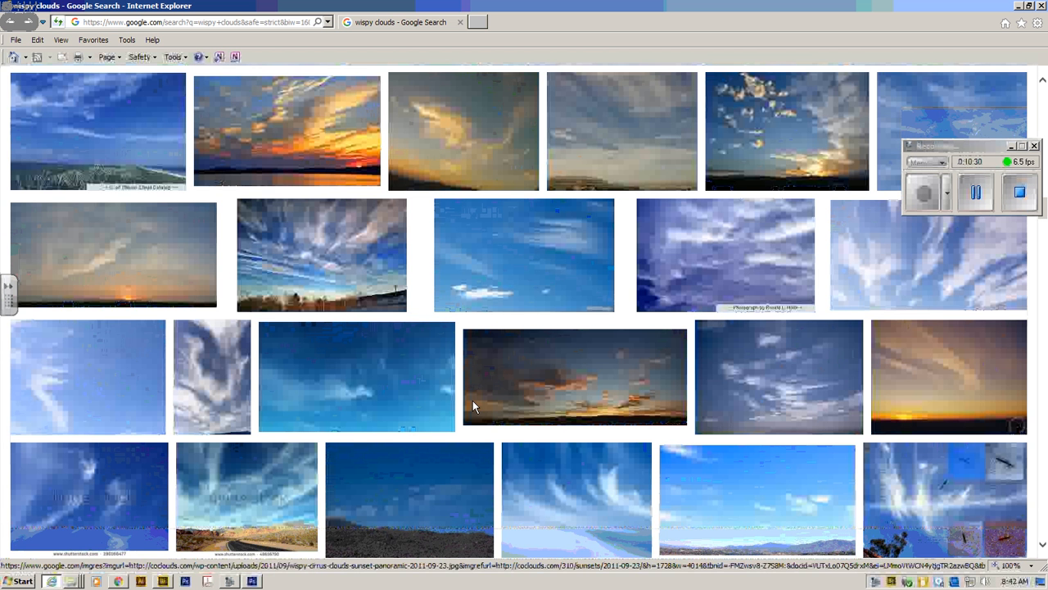
pyautogui.scroll(-1, 473, 401)
pyautogui.click(553, 399)
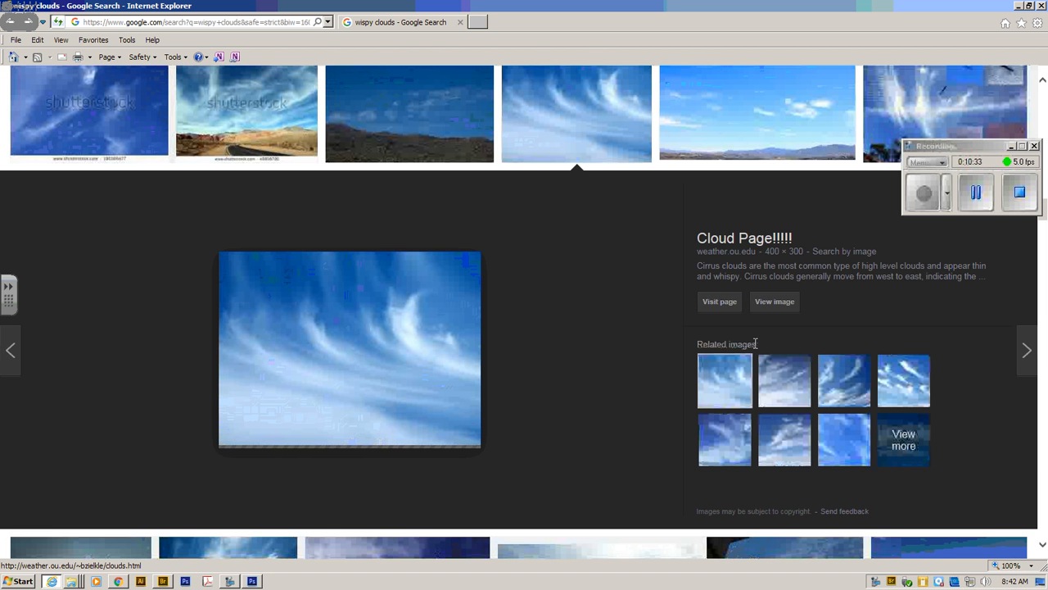
pyautogui.click(774, 302)
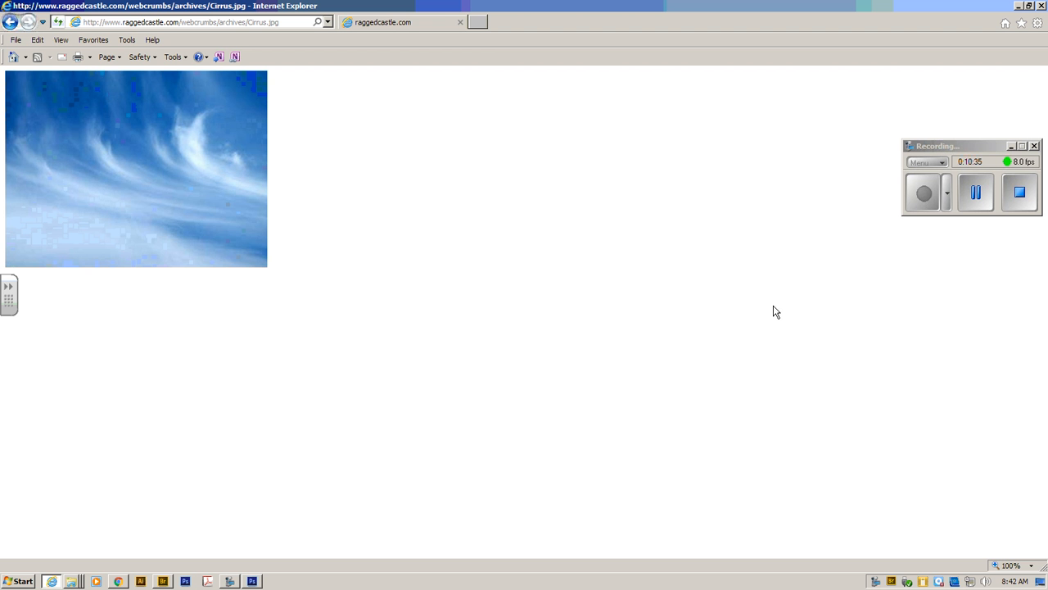
pyautogui.rightClick(113, 174)
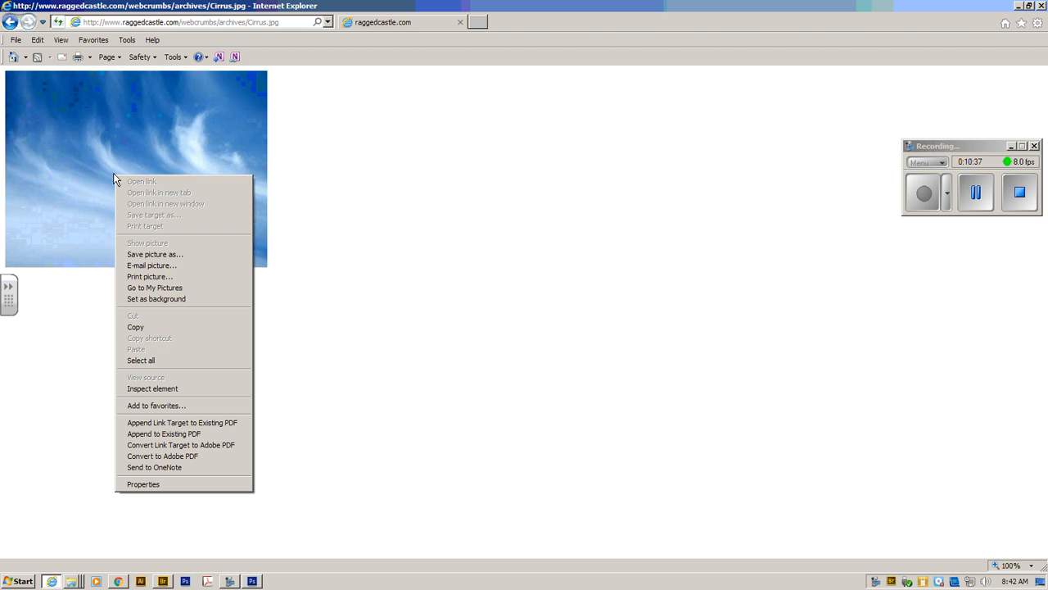
pyautogui.click(195, 328)
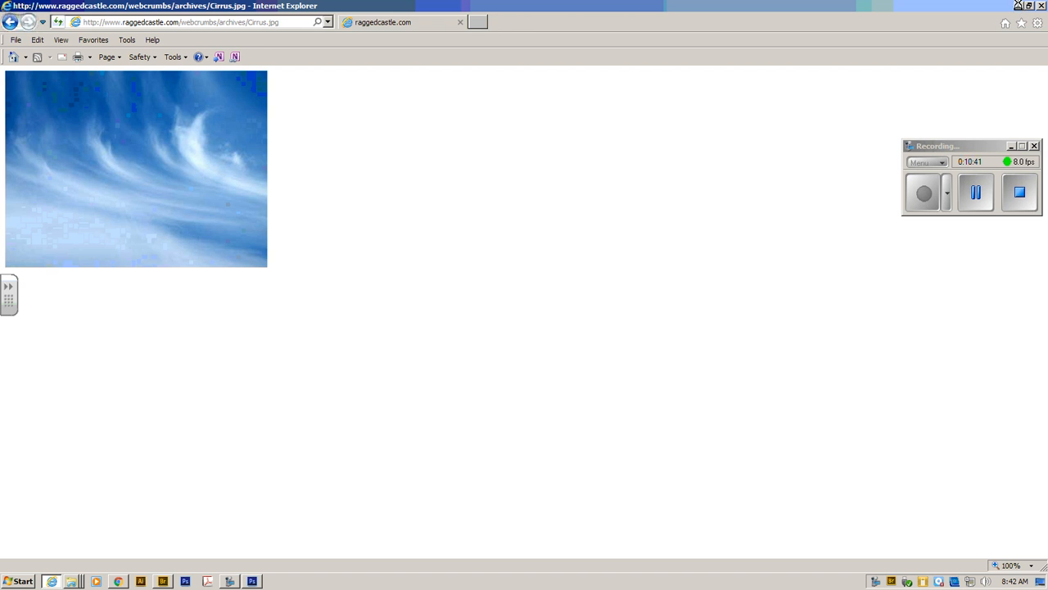
# Step: Switch to Photoshop and paste the copied cloud picture into the Mr-A-space document as a new layer
pyautogui.click(1018, 6)
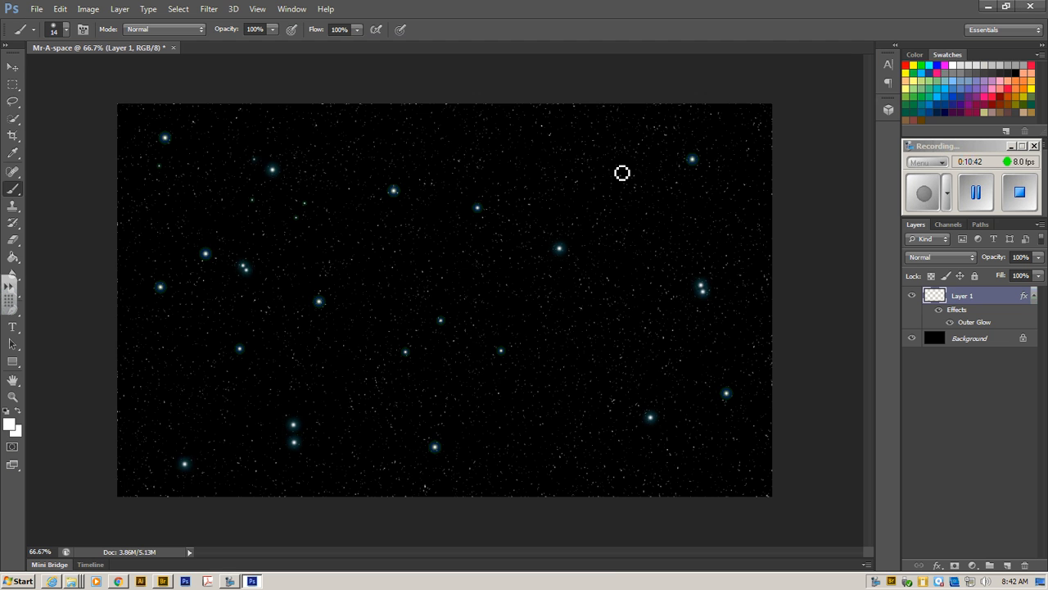
pyautogui.click(15, 71)
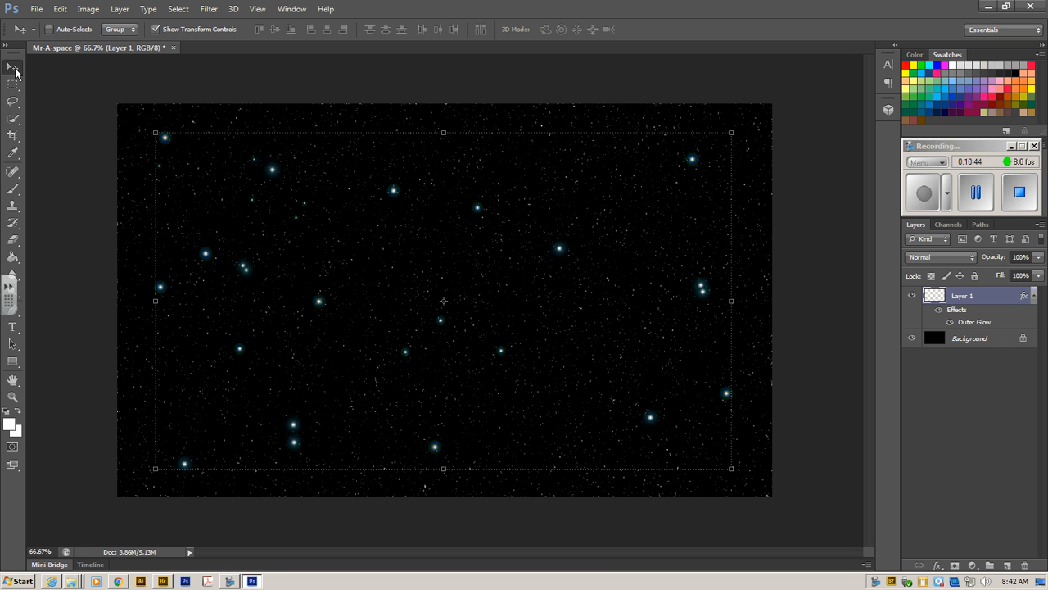
pyautogui.click(59, 10)
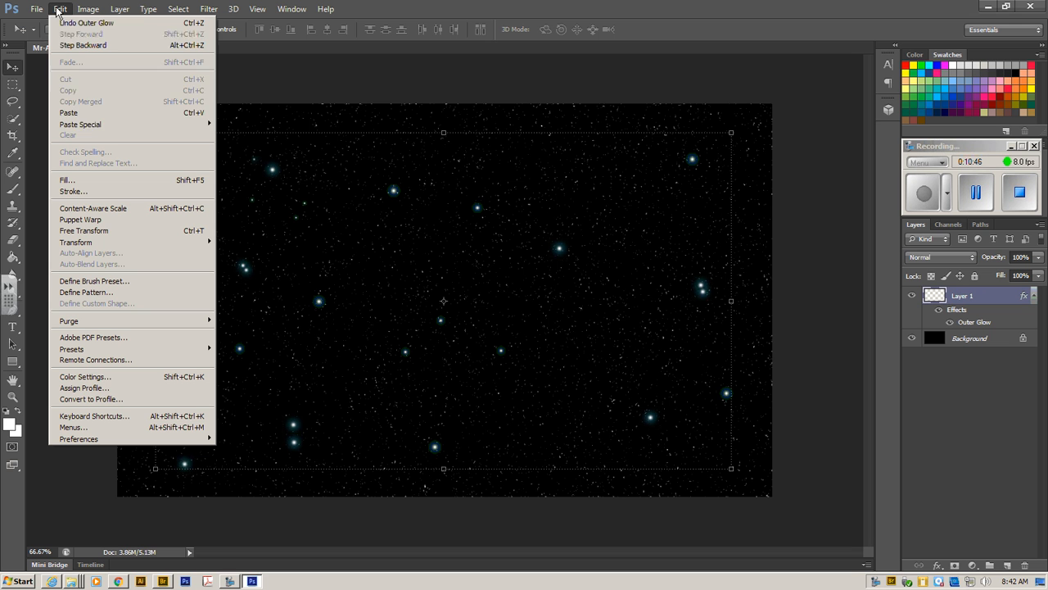
pyautogui.click(70, 112)
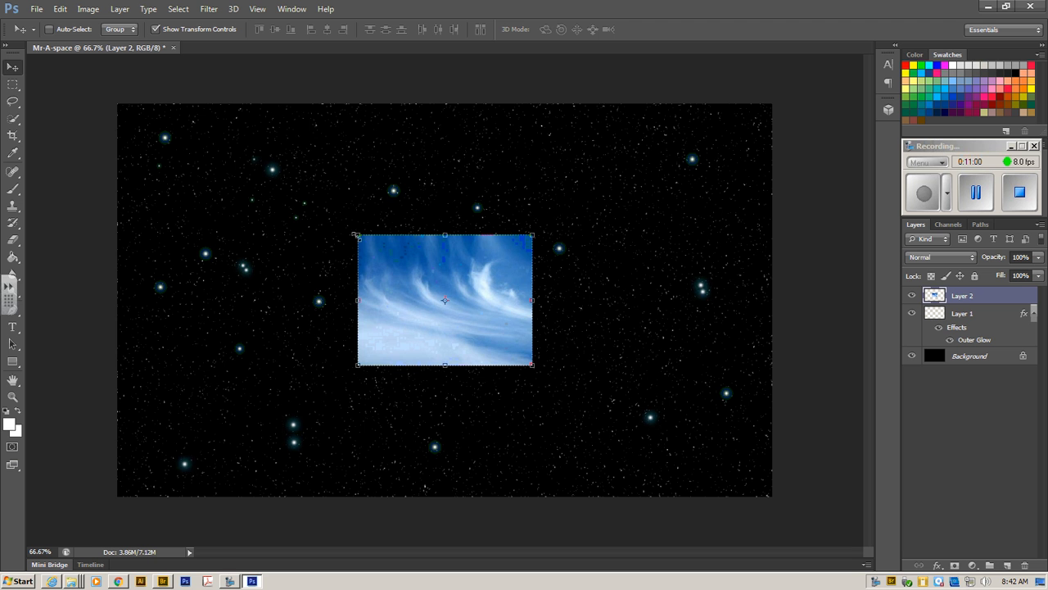
# Step: Stretch the cloud picture on Layer 2 with the transform controls to fill the whole canvas, and apply the transformation
pyautogui.click(156, 29)
pyautogui.click(155, 30)
pyautogui.moveTo(356, 237); pyautogui.dragTo(119, 106)
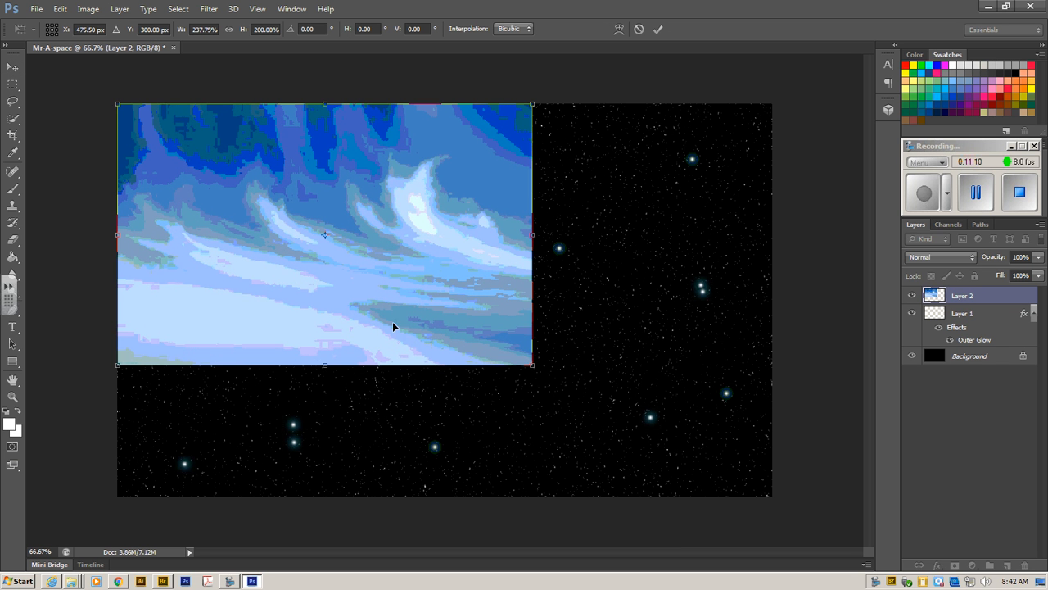
pyautogui.moveTo(533, 365); pyautogui.dragTo(769, 491)
pyautogui.press('Return')
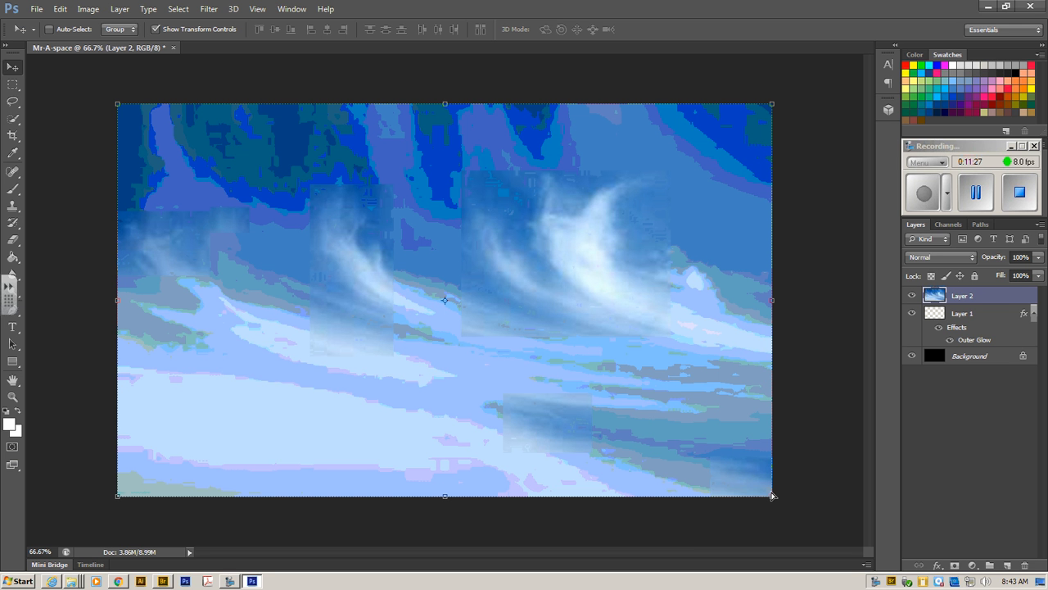
# Step: Desaturate the cloud picture on Layer 2, toggling the change to compare it with the color version
pyautogui.hotkey('ctrl', 'shift', 'u')
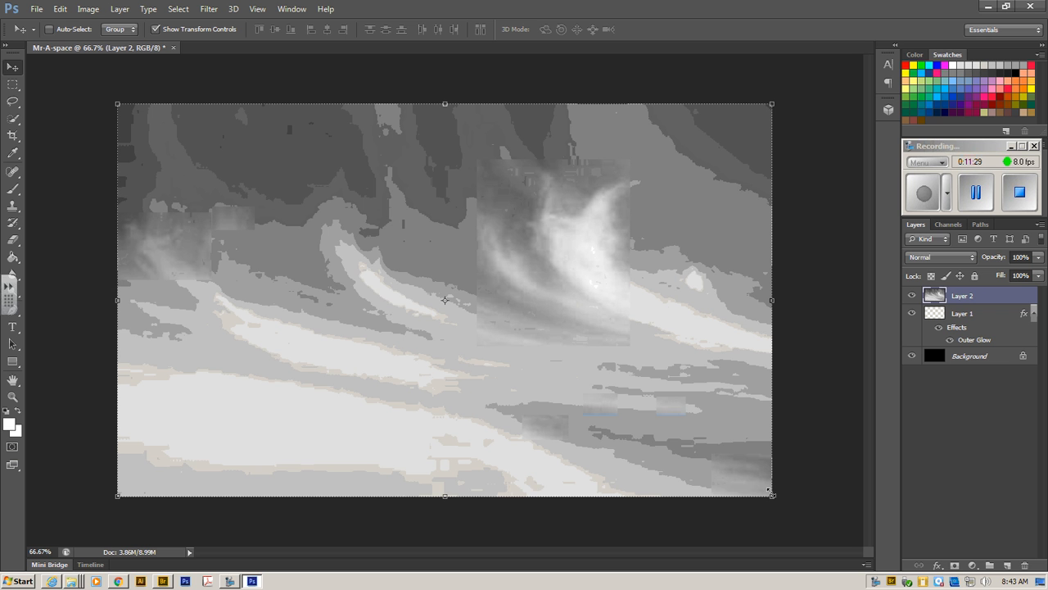
pyautogui.hotkey('ctrl', 'z')
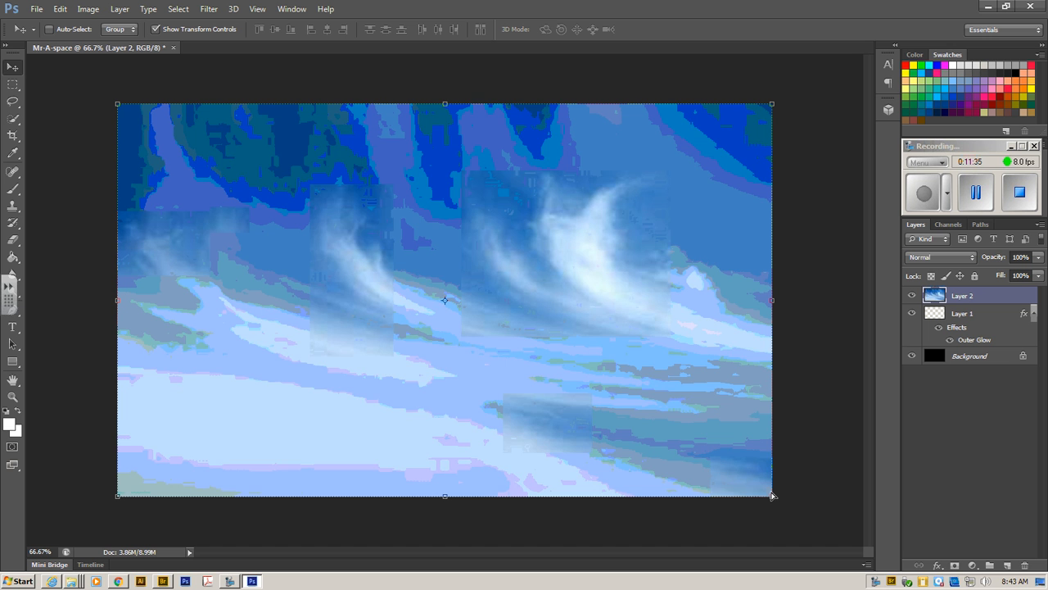
pyautogui.hotkey('ctrl', 'z')
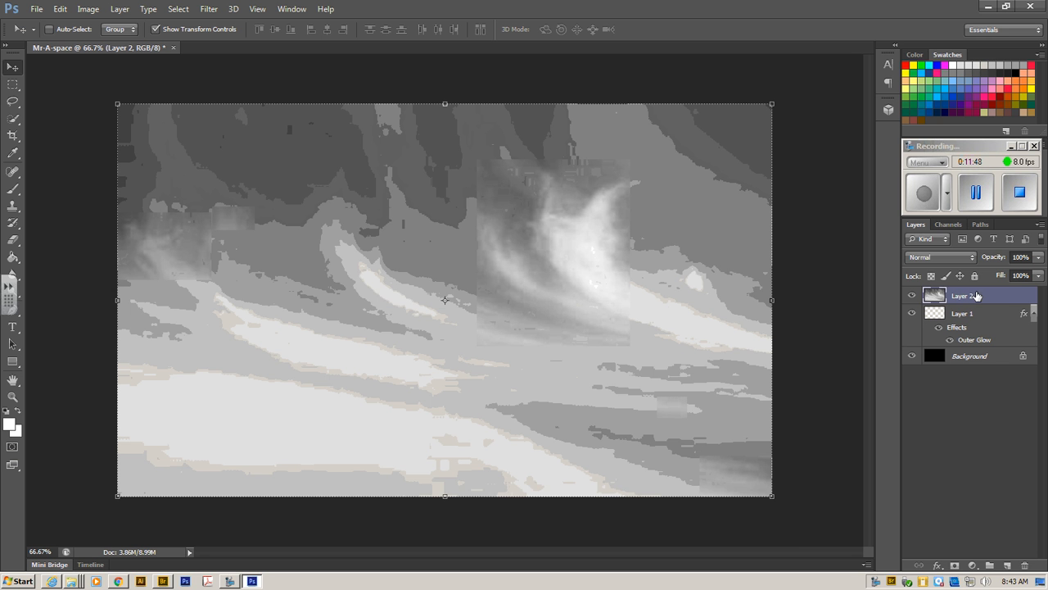
# Step: Toggle Layer 2's visibility to check the stars beneath it, and set its blend mode to Screen
pyautogui.click(912, 296)
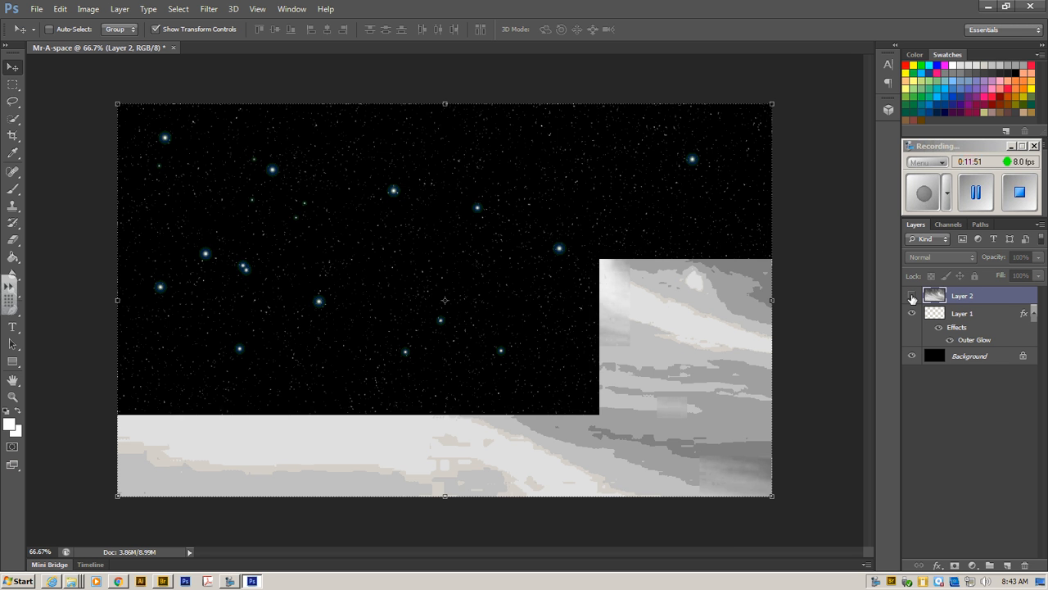
pyautogui.click(912, 296)
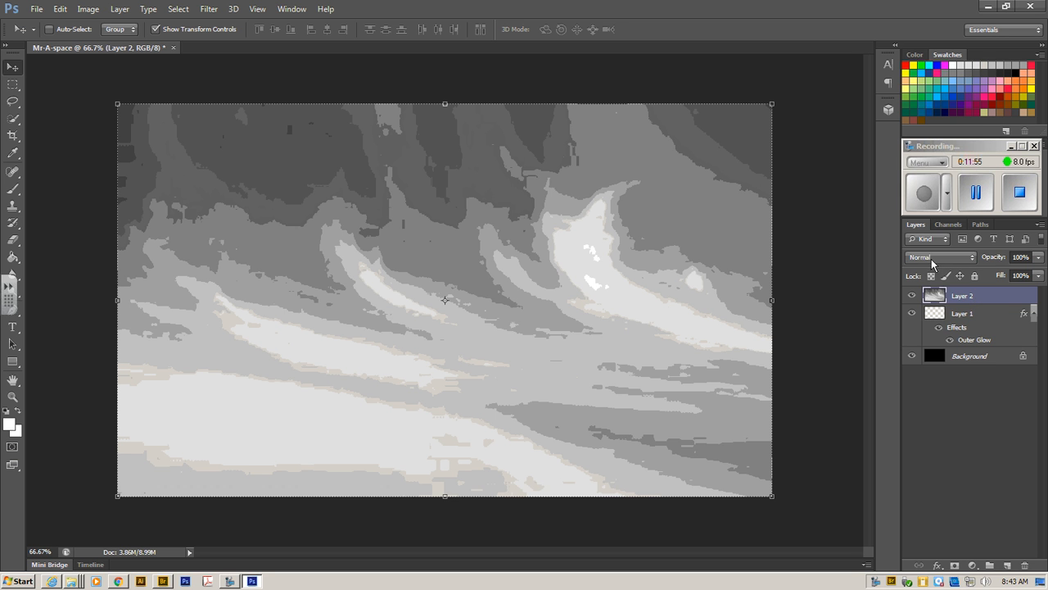
pyautogui.click(931, 258)
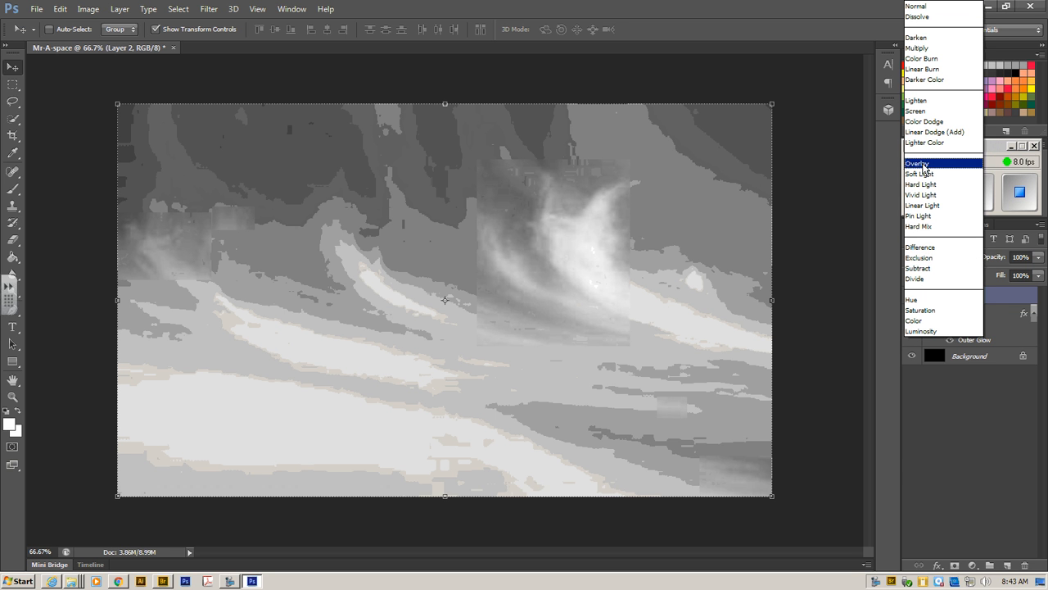
pyautogui.click(924, 111)
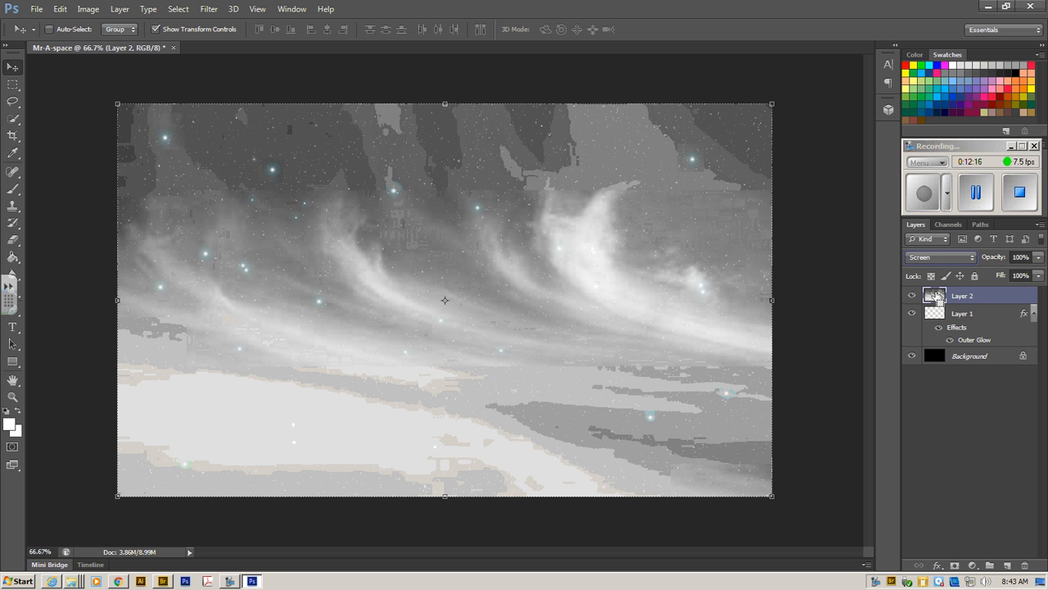
# Step: Darken the clouds on Layer 2 with Levels, using input shadows 130, midtones 0.36 and slightly lowered highlights, and set the layer's opacity to 50%
pyautogui.hotkey('ctrl', 'l')
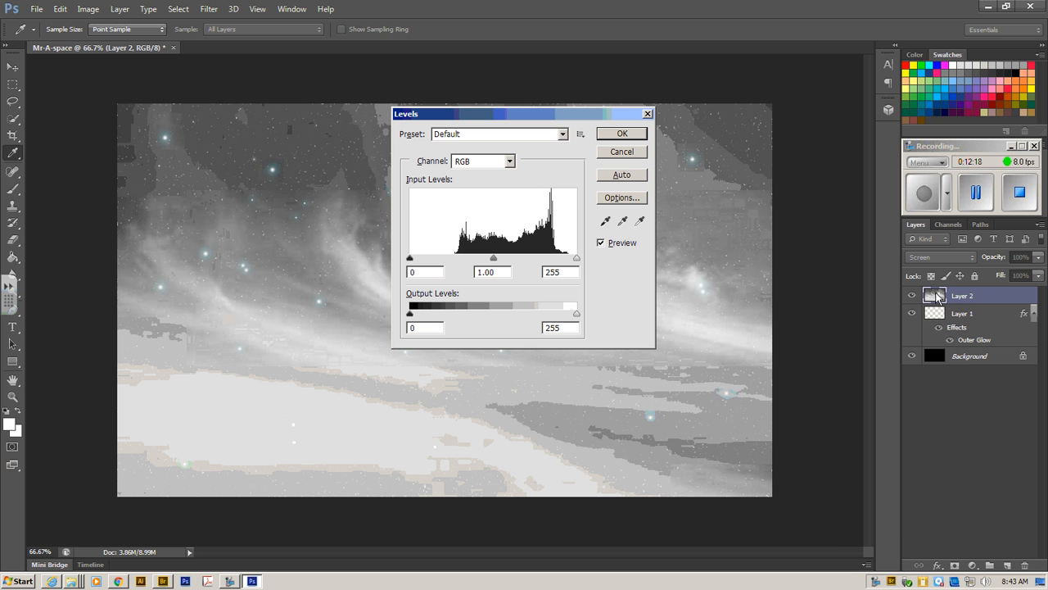
pyautogui.click(619, 151)
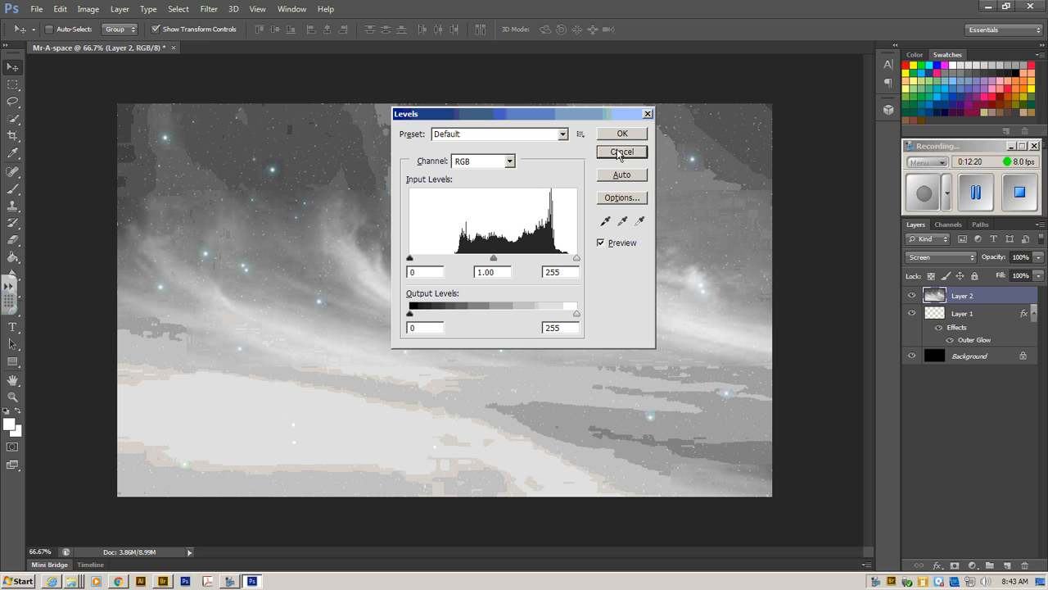
pyautogui.click(88, 9)
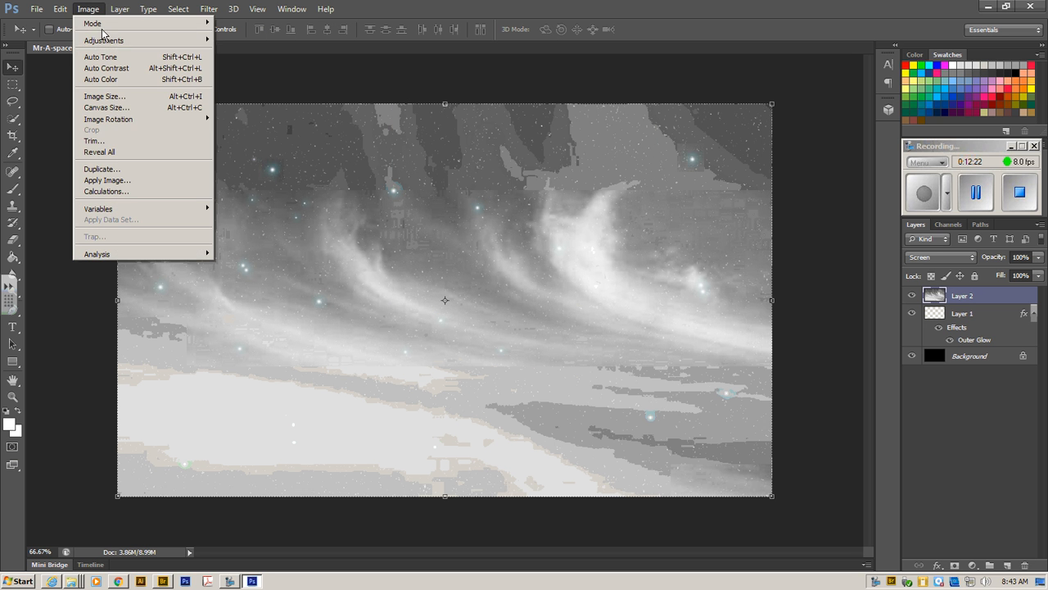
pyautogui.moveTo(103, 41)
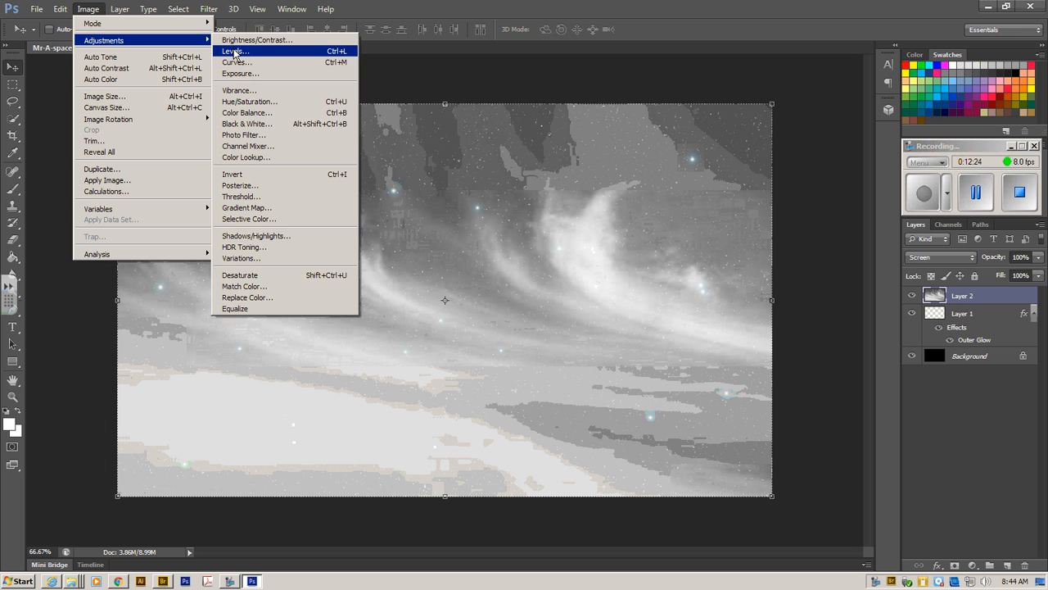
pyautogui.click(233, 50)
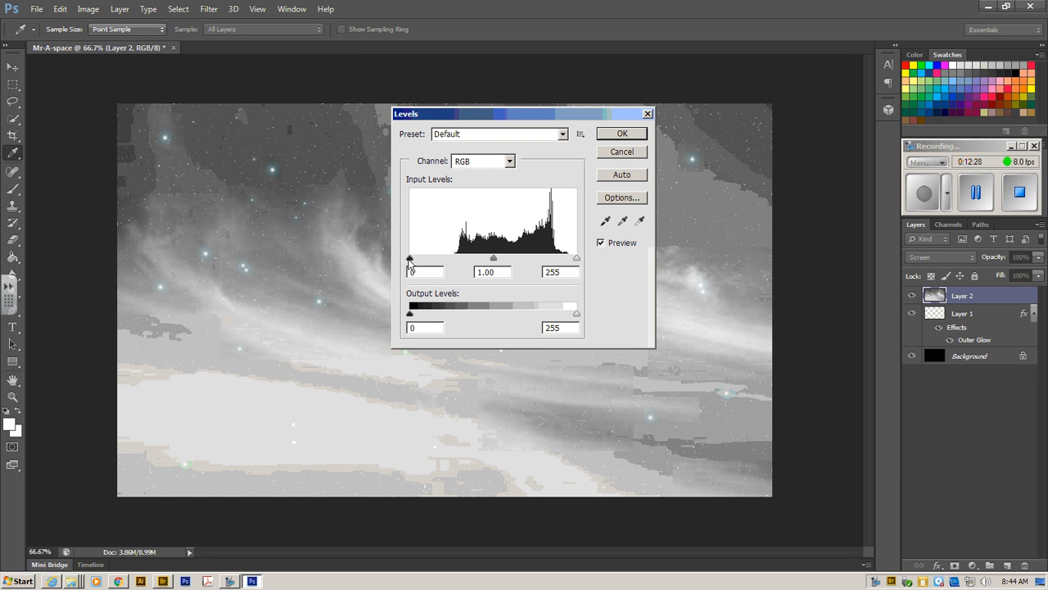
pyautogui.moveTo(409, 263); pyautogui.dragTo(554, 262)
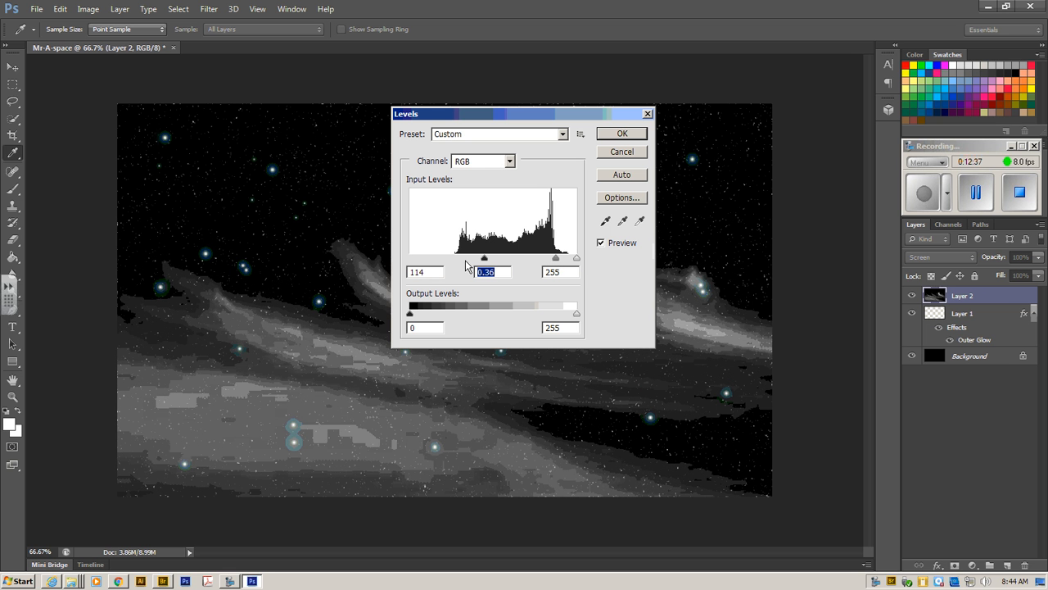
pyautogui.moveTo(484, 261); pyautogui.dragTo(497, 262)
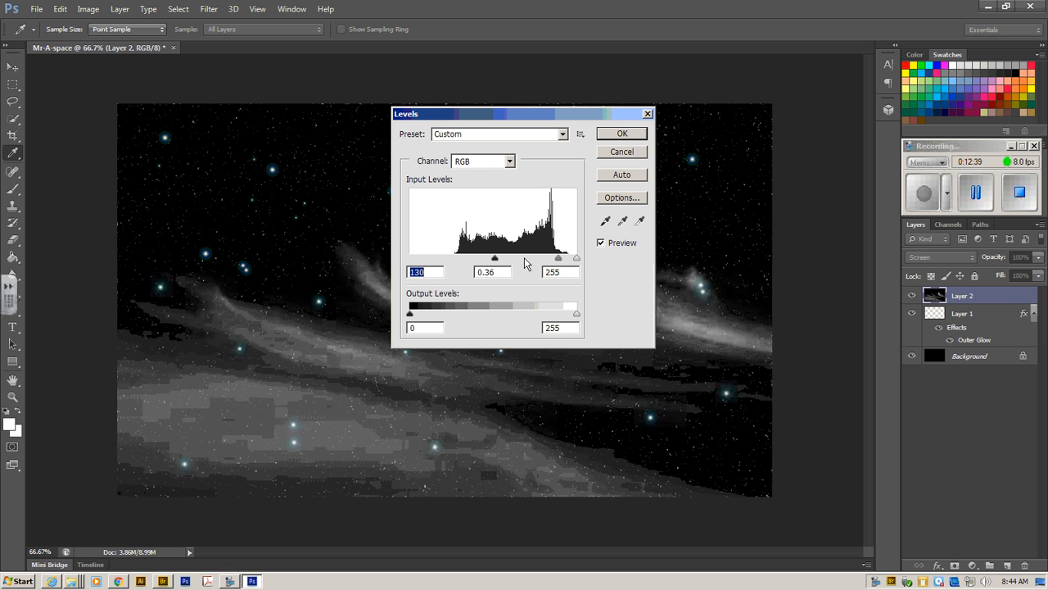
pyautogui.moveTo(576, 258)
pyautogui.mouseDown()
pyautogui.moveTo(527, 262)
pyautogui.moveTo(571, 262)
pyautogui.mouseUp()
pyautogui.click(627, 137)
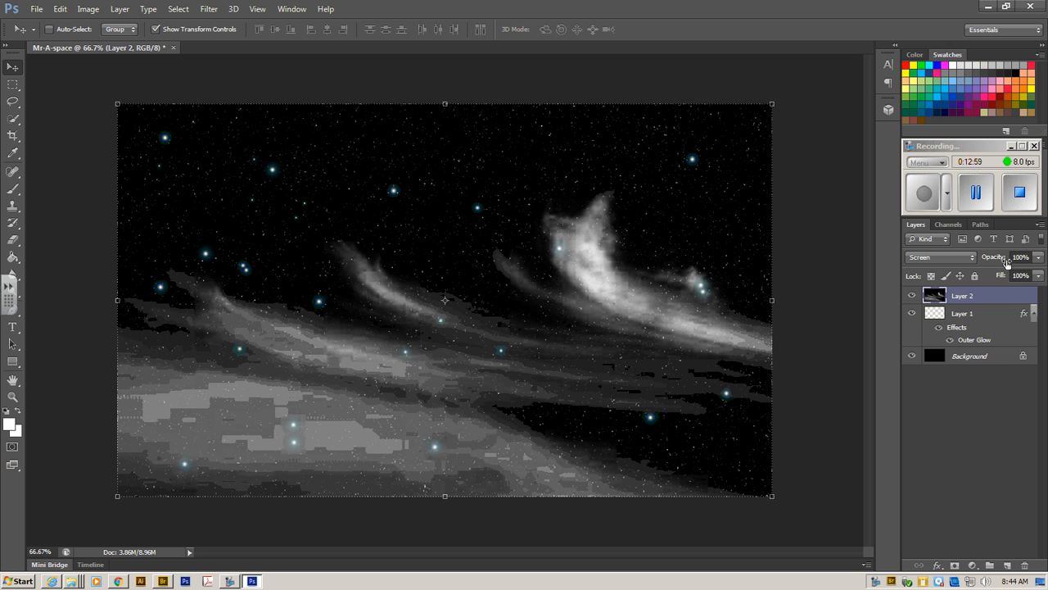
pyautogui.click(1039, 258)
pyautogui.moveTo(1039, 273); pyautogui.dragTo(1004, 276)
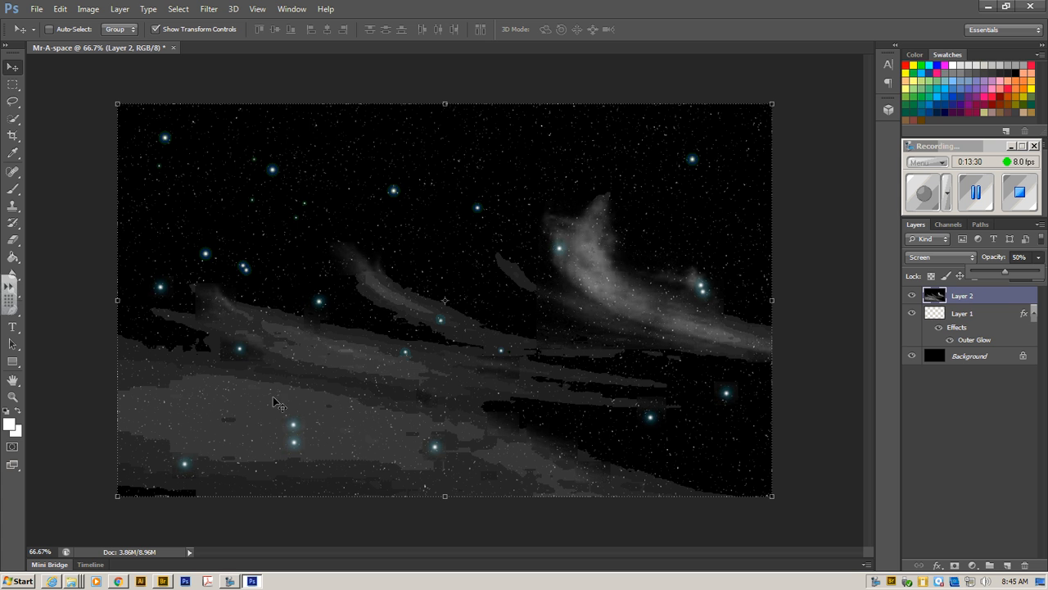
# Step: Switch to Internet Explorer, go back to the wispy clouds image results and look through them
pyautogui.click(50, 580)
pyautogui.click(7, 25)
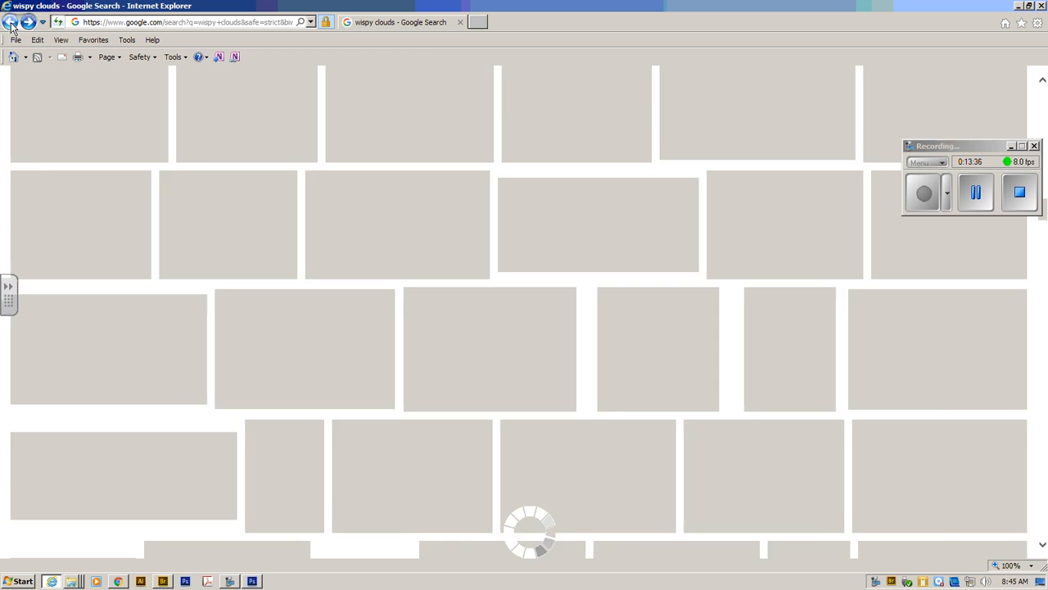
pyautogui.scroll(-5, 282, 189)
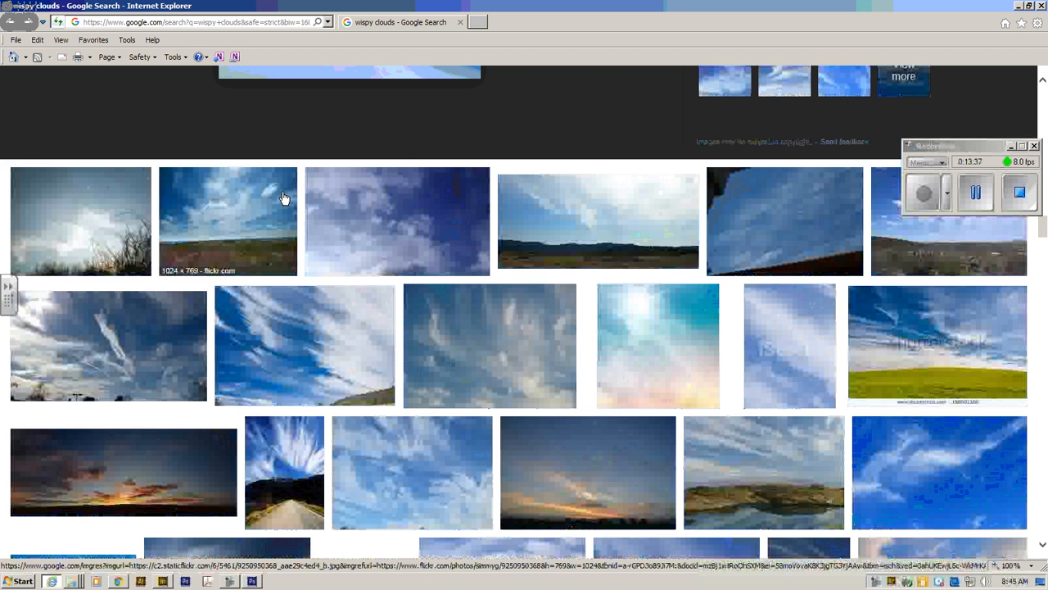
pyautogui.scroll(-5, 282, 197)
pyautogui.scroll(10, 297, 197)
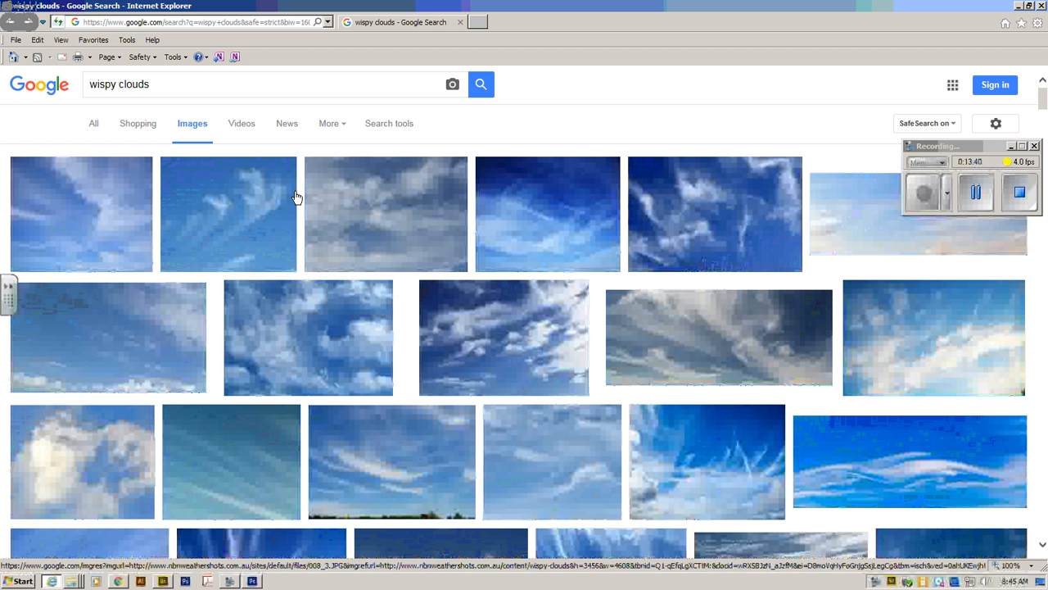
# Step: Search Google Images for rust and for concrete as example textures
pyautogui.moveTo(185, 86); pyautogui.dragTo(42, 92)
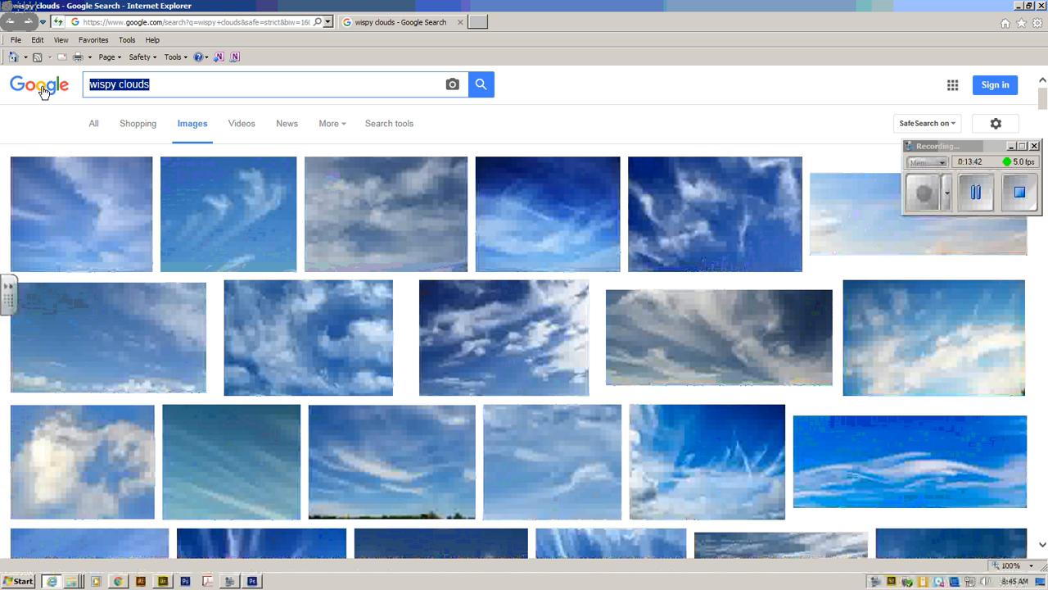
pyautogui.press('BackSpace')
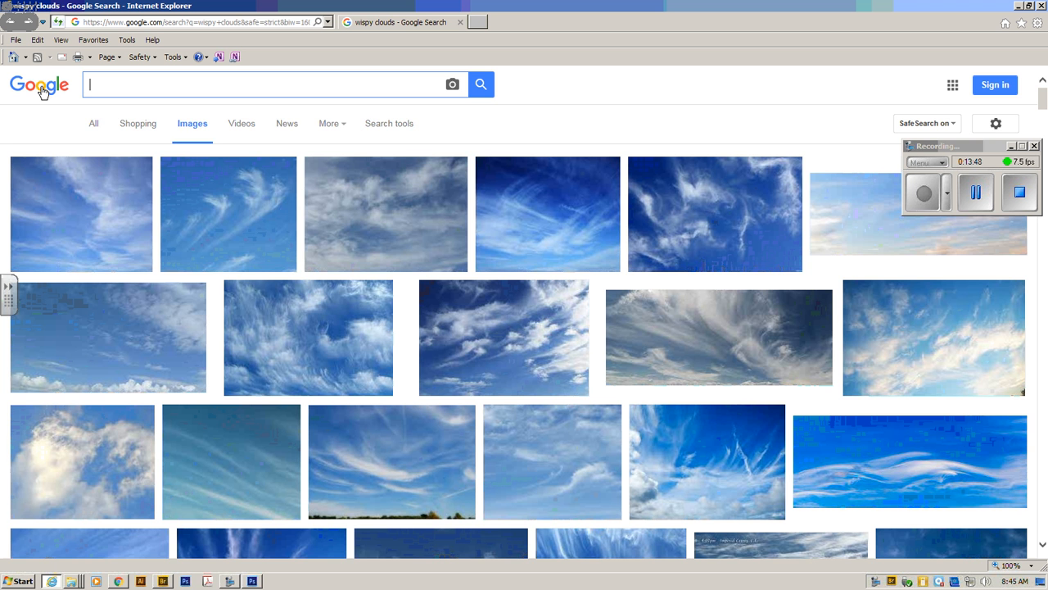
pyautogui.write('rust')
pyautogui.press('Return')
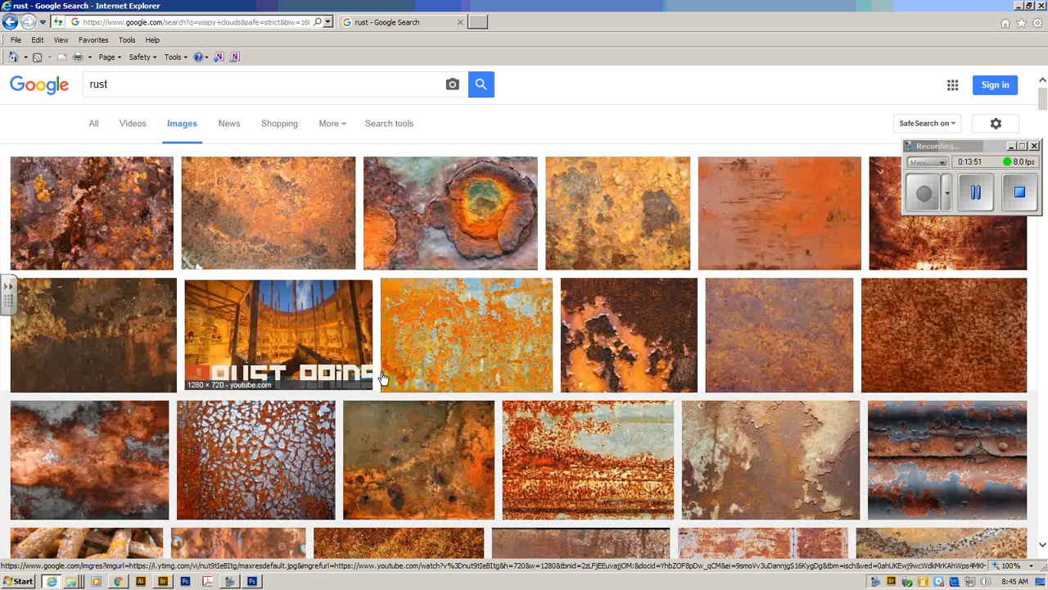
pyautogui.click(160, 95)
pyautogui.write('con')
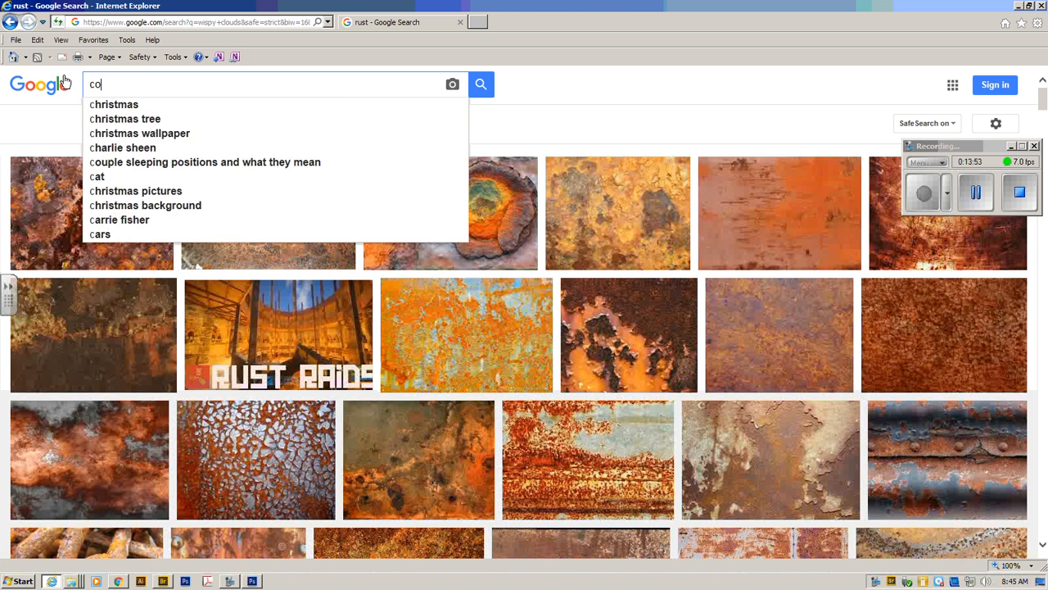
pyautogui.write('crete')
pyautogui.press('Return')
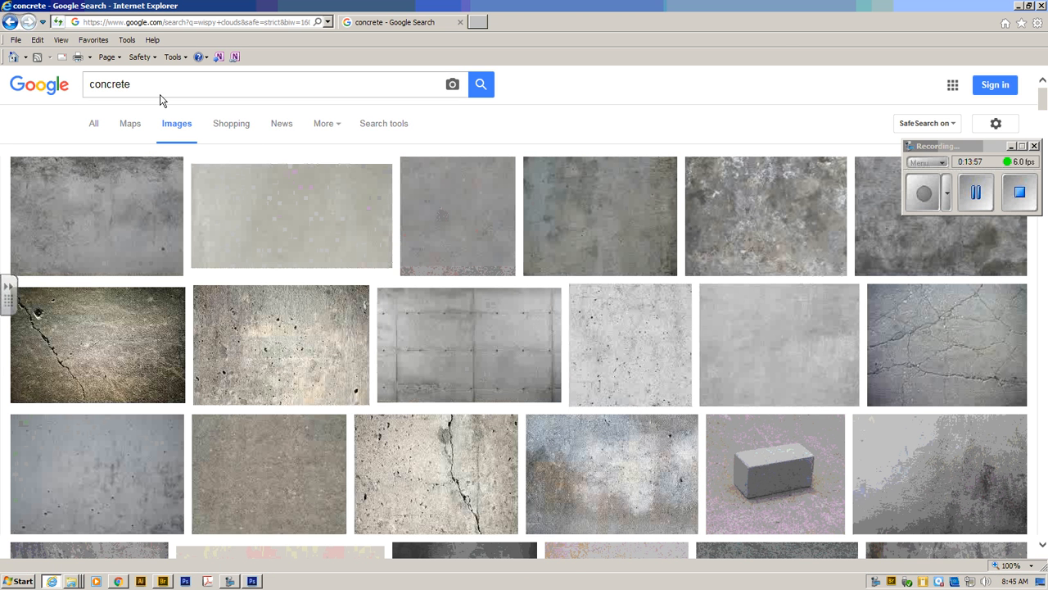
# Step: Search Google Images for moss and browse the results for a suitable close-up texture
pyautogui.doubleClick(119, 83)
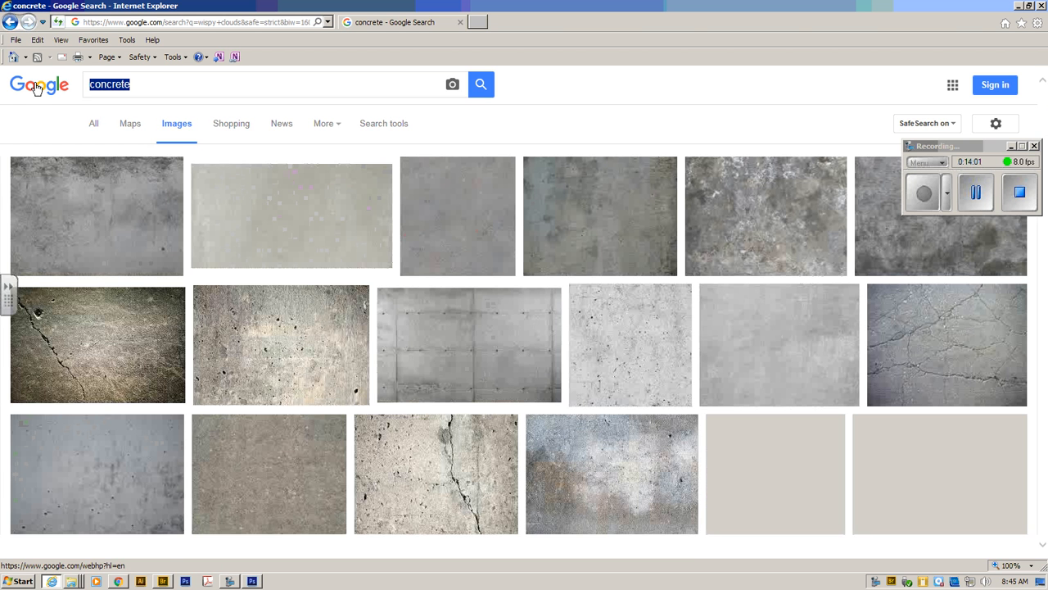
pyautogui.click(195, 85)
pyautogui.doubleClick(127, 86)
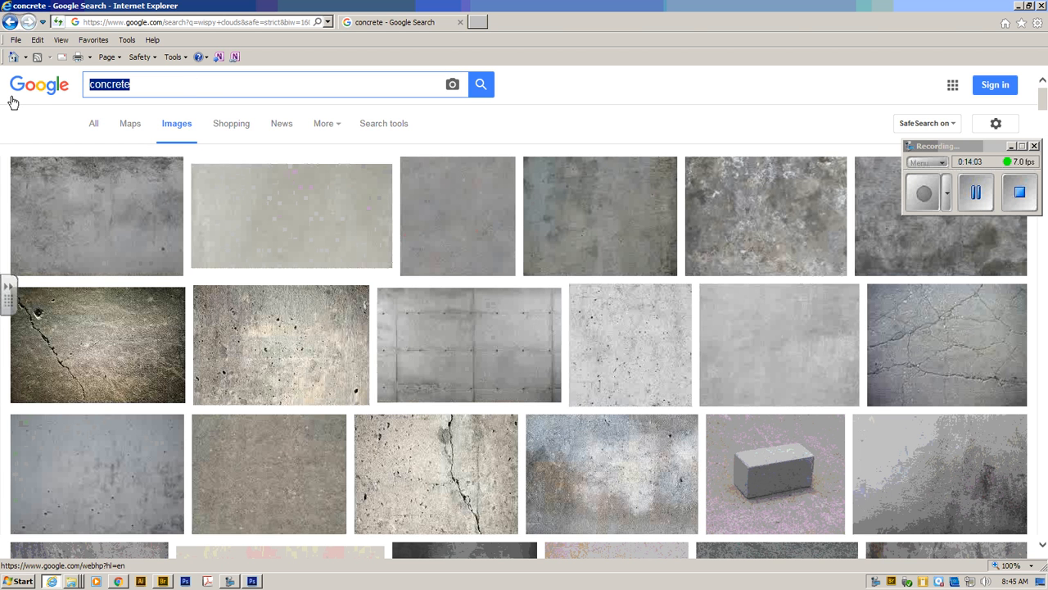
pyautogui.write('moss')
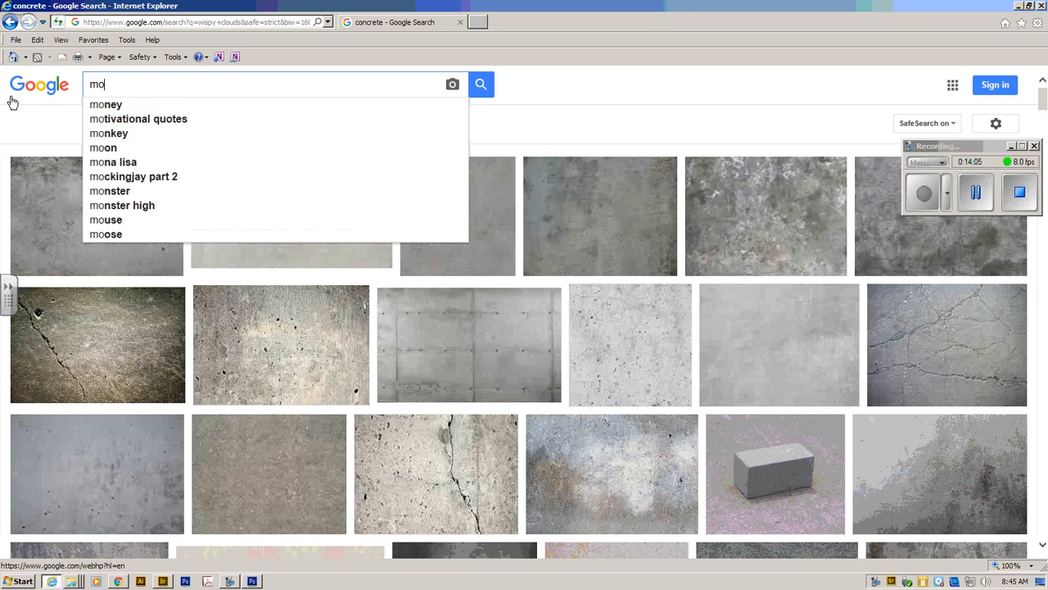
pyautogui.press('Return')
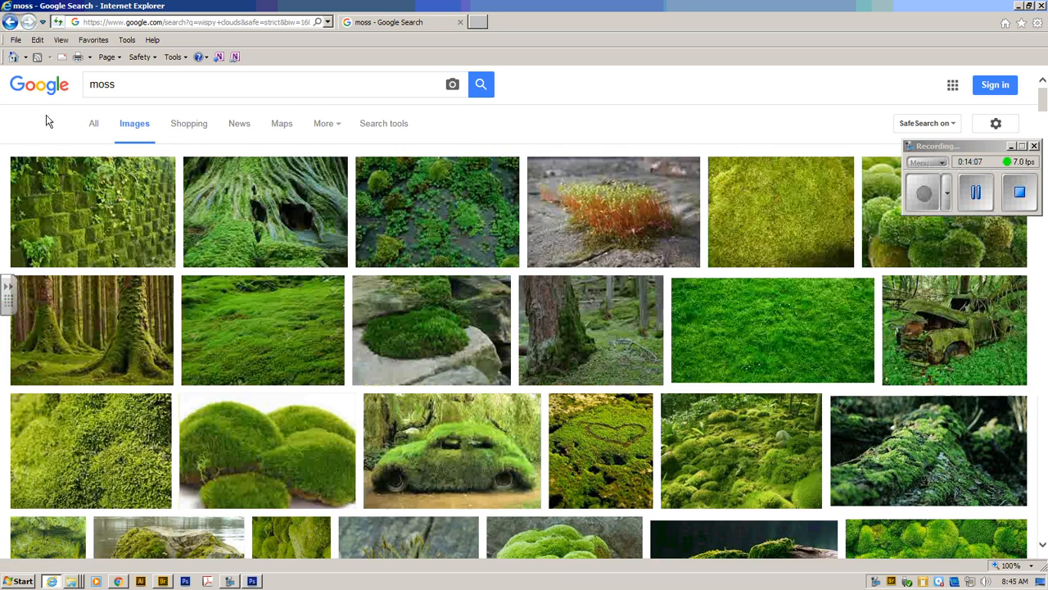
pyautogui.scroll(-1, 373, 338)
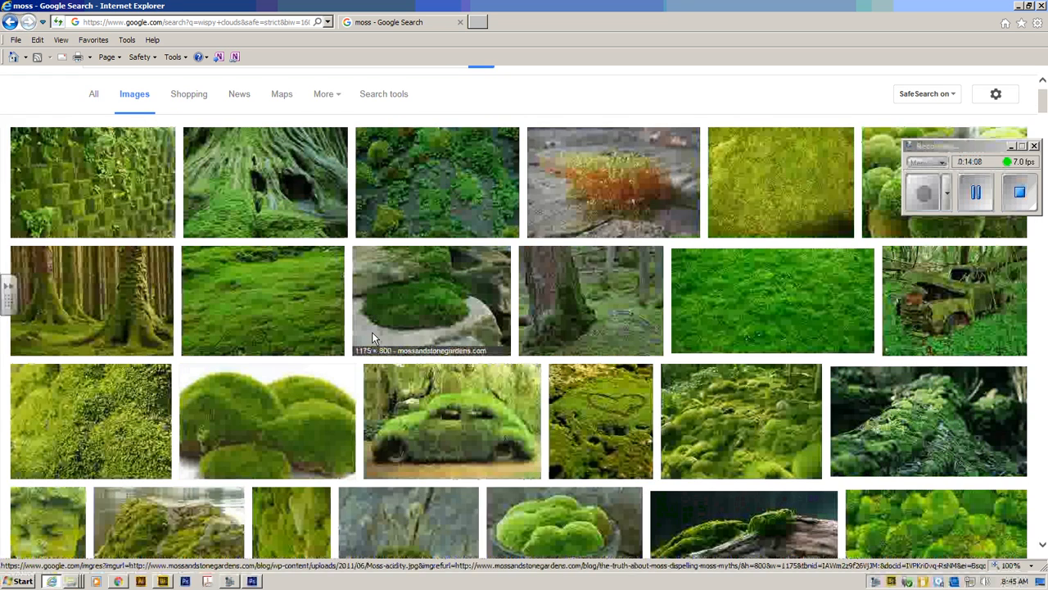
pyautogui.scroll(-5, 372, 335)
pyautogui.scroll(-5, 373, 339)
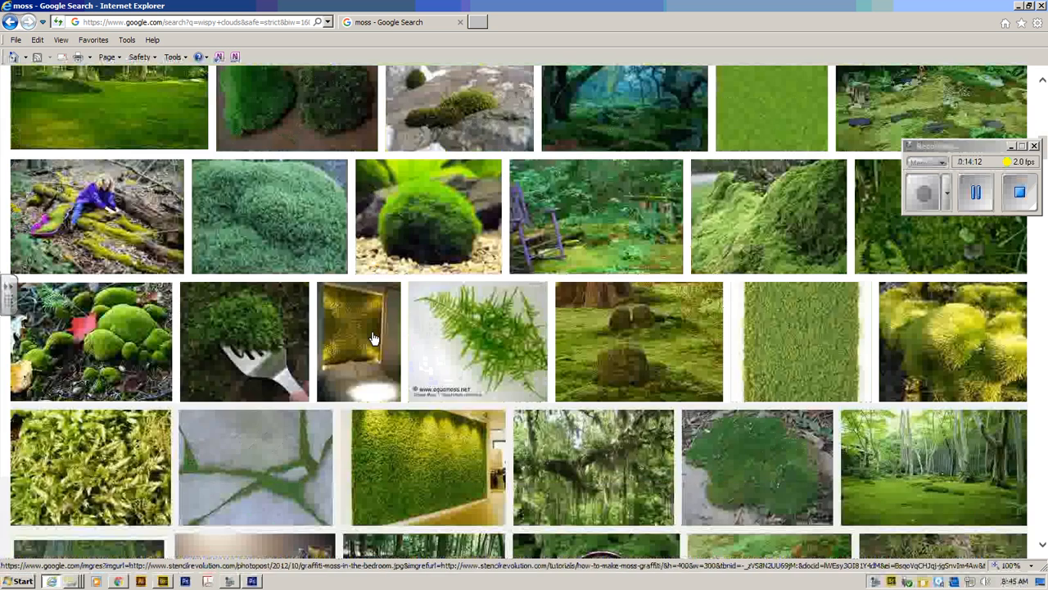
pyautogui.scroll(3, 372, 338)
pyautogui.scroll(2, 372, 336)
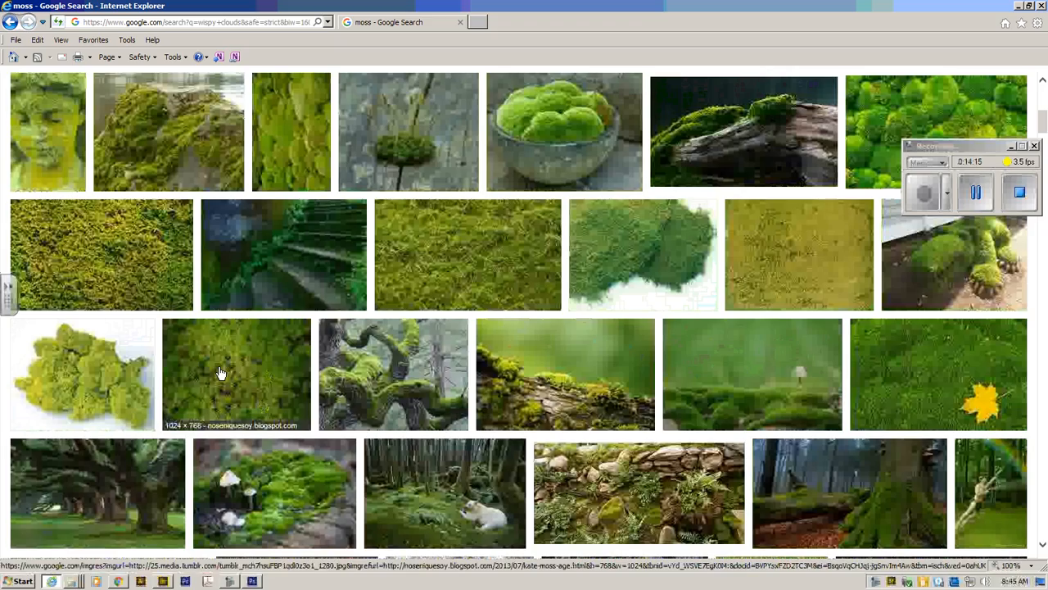
# Step: Open the 1024 × 768 close-up of star-shaped green moss as a full-size image and copy it
pyautogui.click(220, 373)
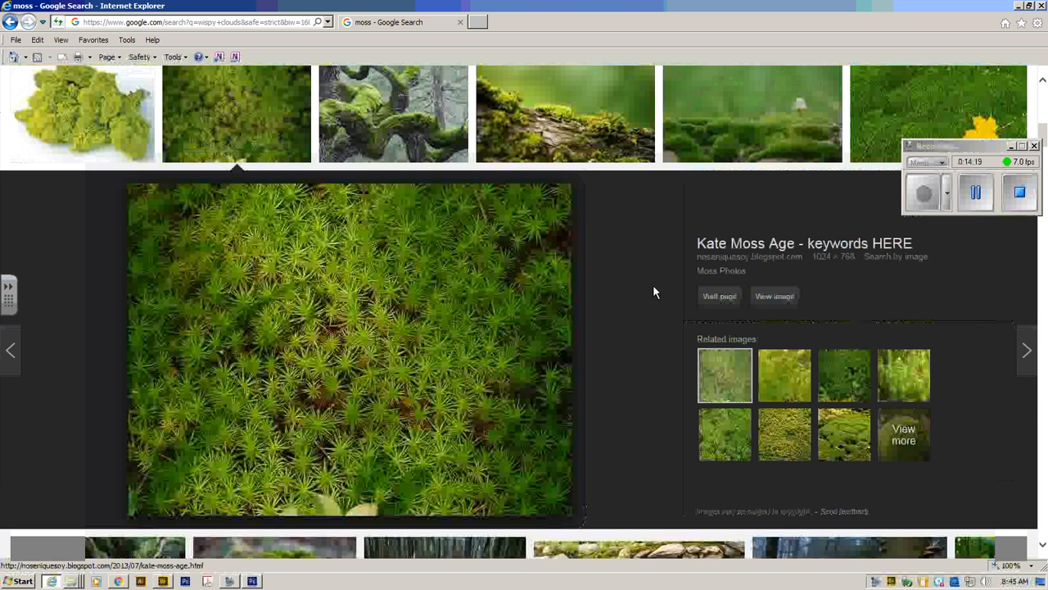
pyautogui.click(774, 294)
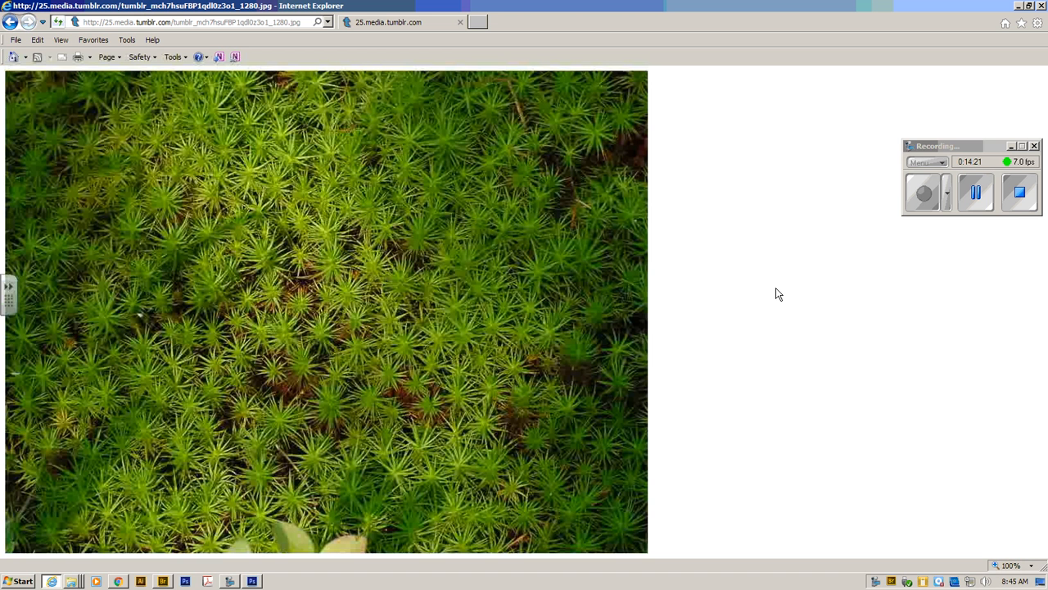
pyautogui.click(134, 304)
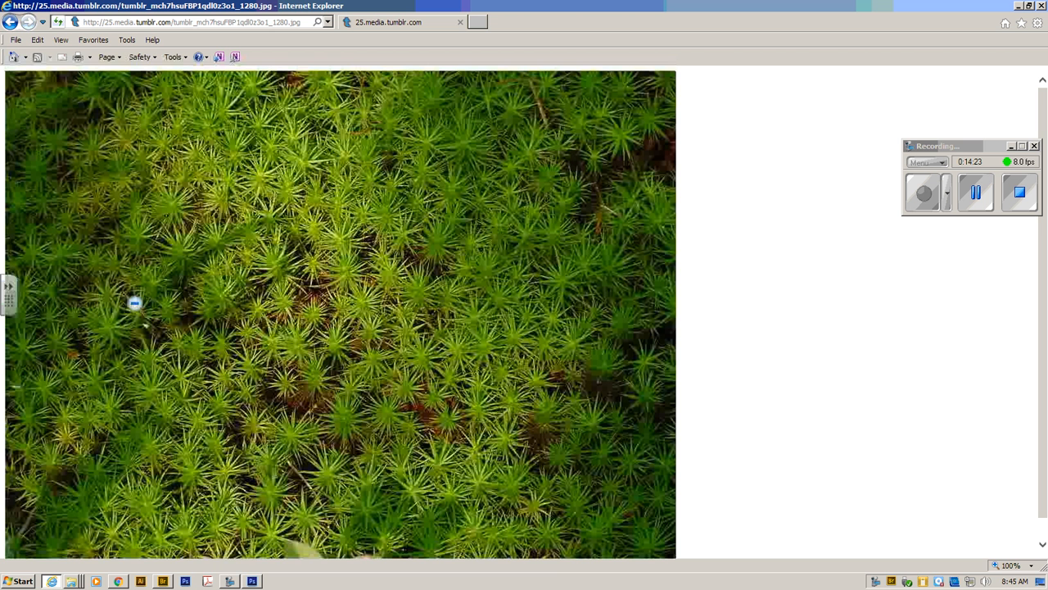
pyautogui.rightClick(191, 286)
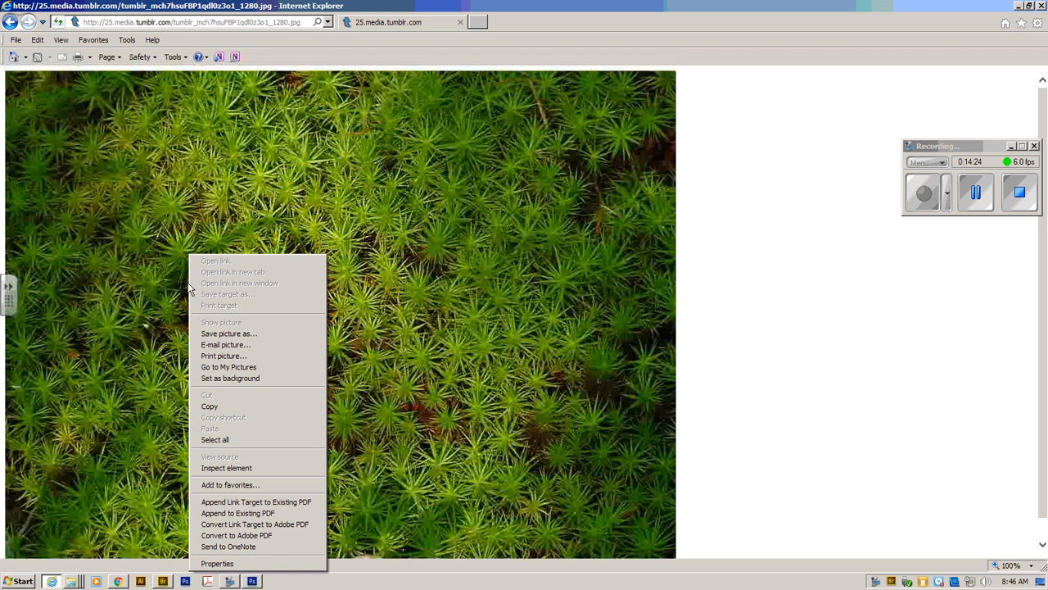
pyautogui.click(246, 407)
# Step: Switch to Photoshop, create a 1024 by 768 pixel, 72 ppi document with white background from the Clipboard preset, and paste the moss picture into it
pyautogui.click(251, 581)
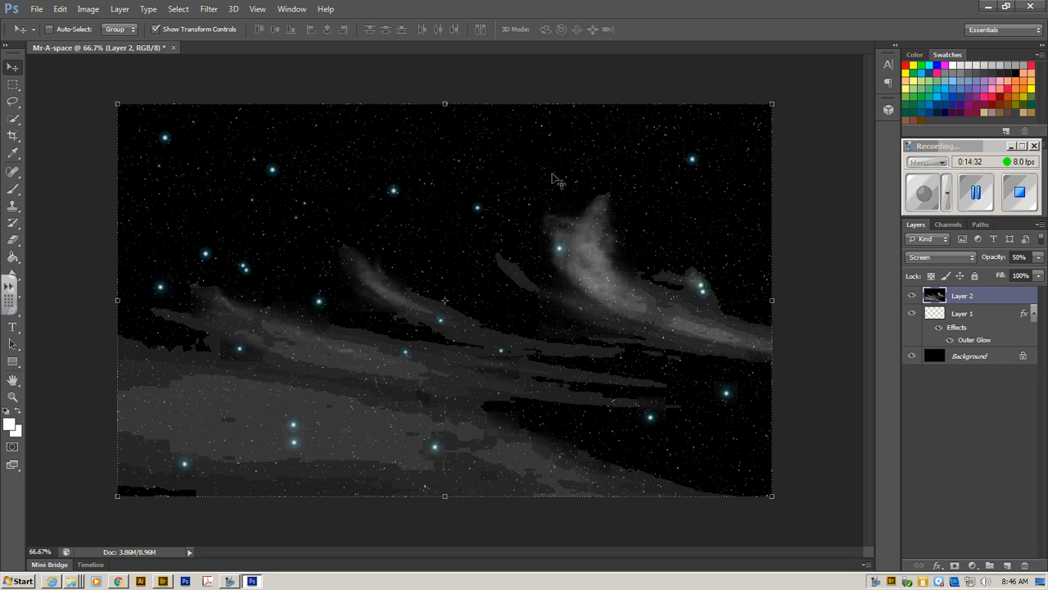
pyautogui.click(33, 10)
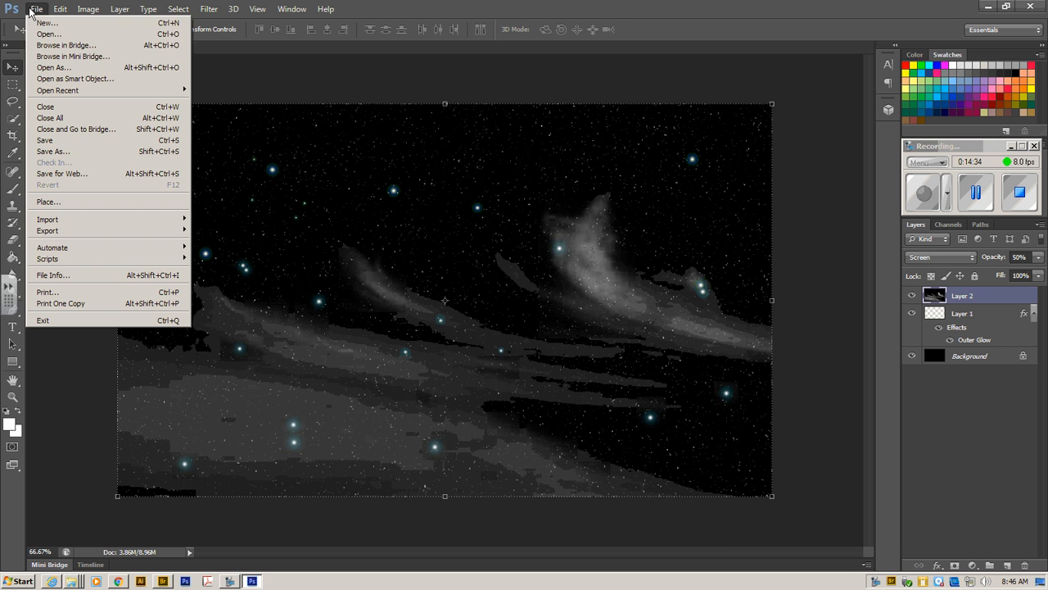
pyautogui.click(35, 24)
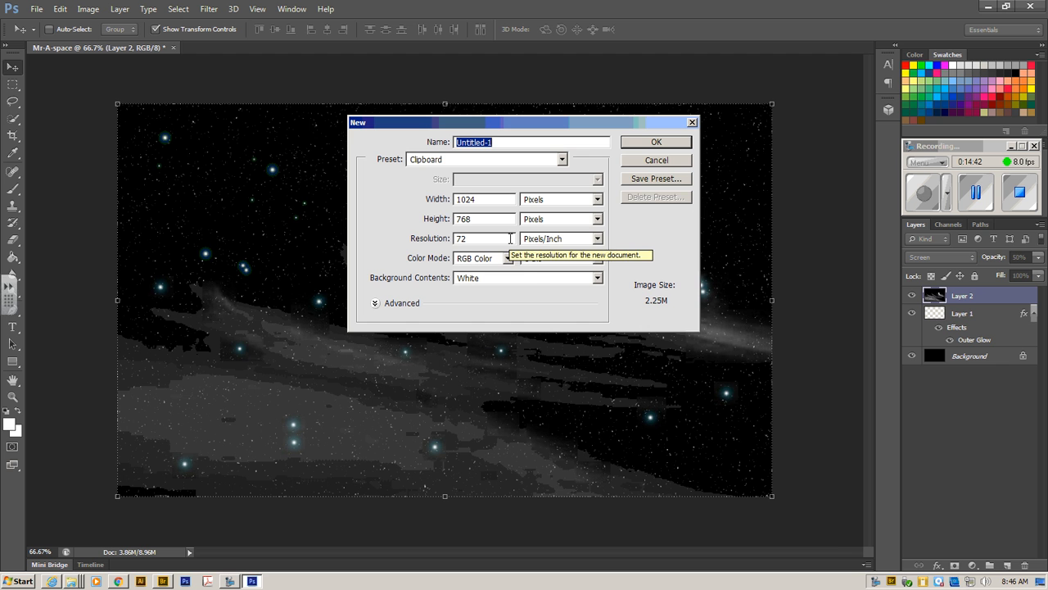
pyautogui.click(641, 144)
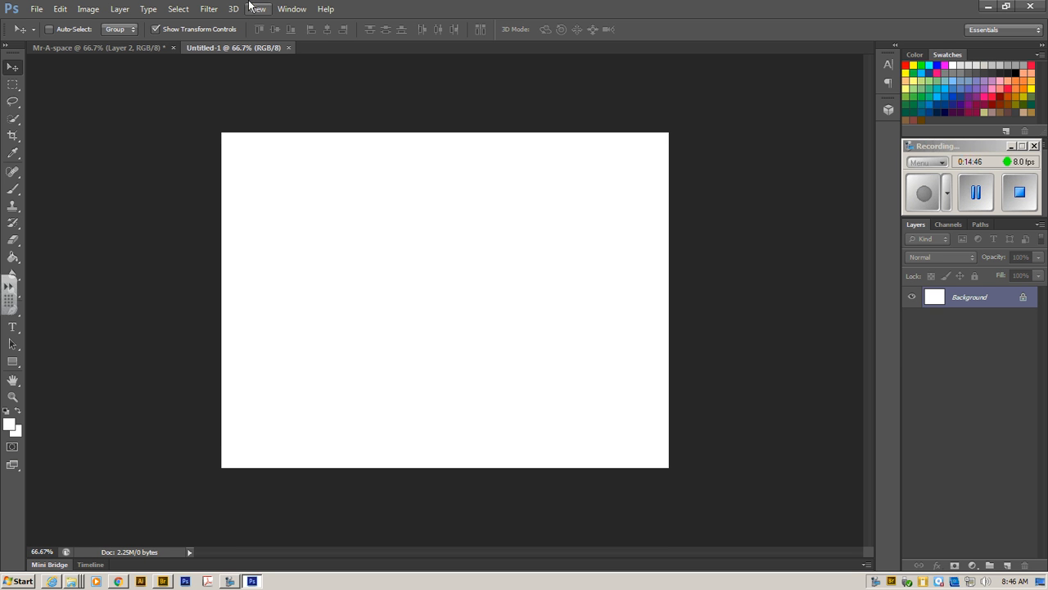
pyautogui.click(60, 8)
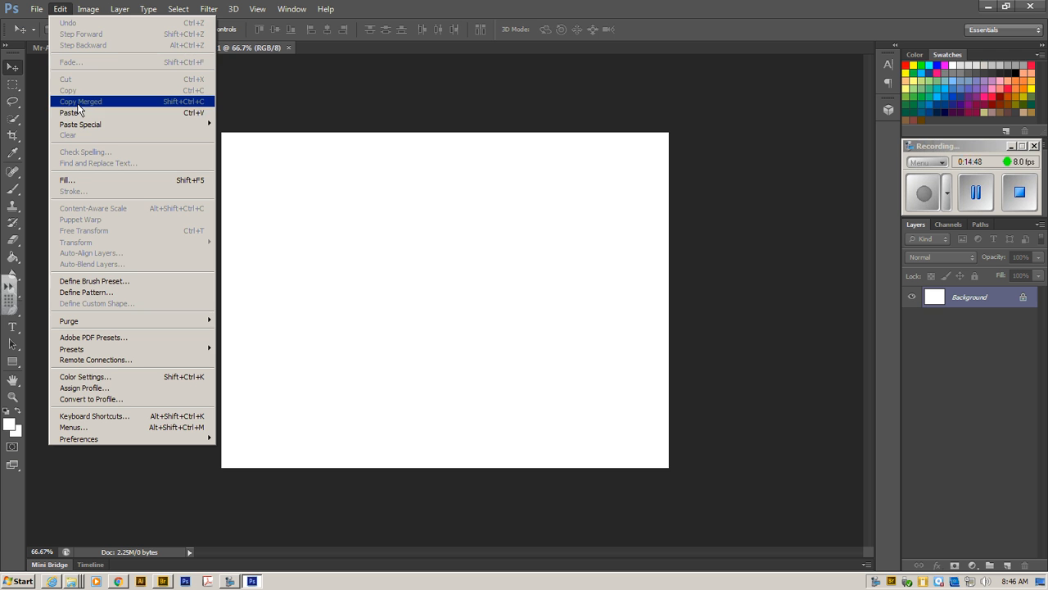
pyautogui.click(79, 113)
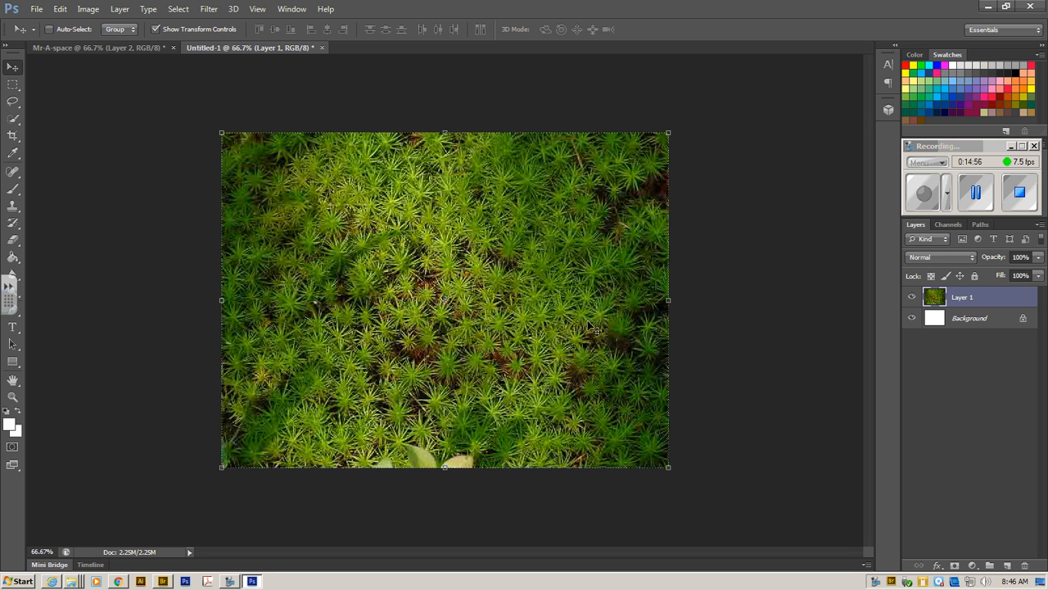
# Step: Select a circular area of the moss picture about 641 px across with the Elliptical Marquee and copy it
pyautogui.click(14, 91)
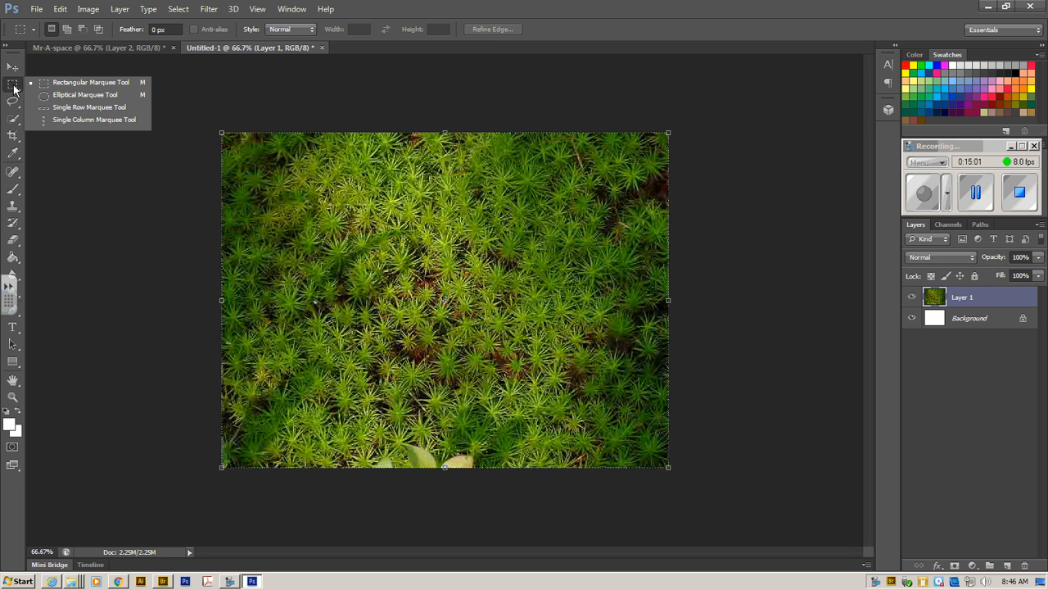
pyautogui.click(74, 96)
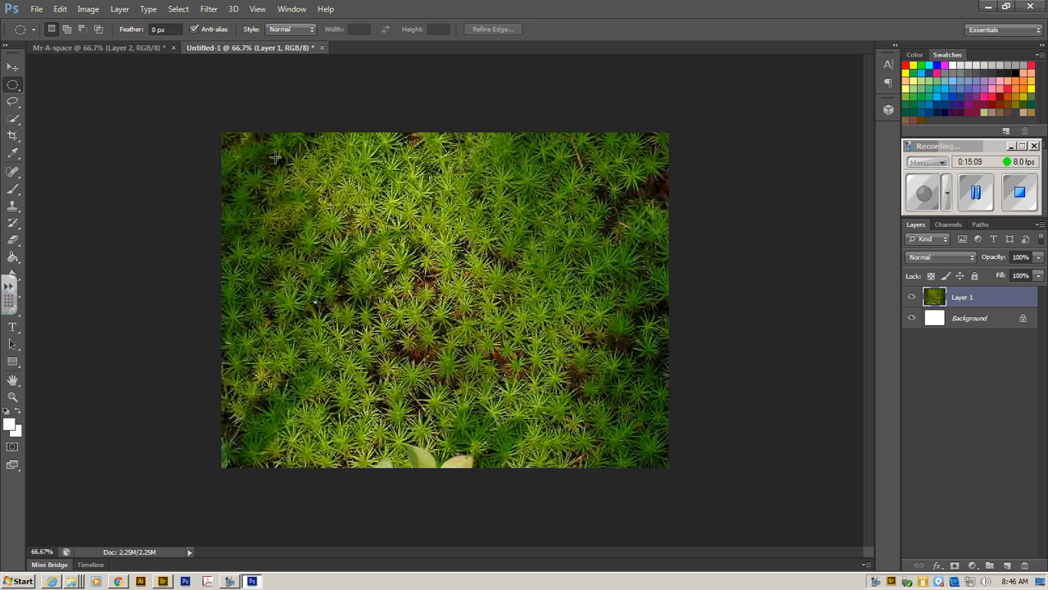
pyautogui.moveTo(276, 157); pyautogui.dragTo(649, 437)
pyautogui.press('shift')
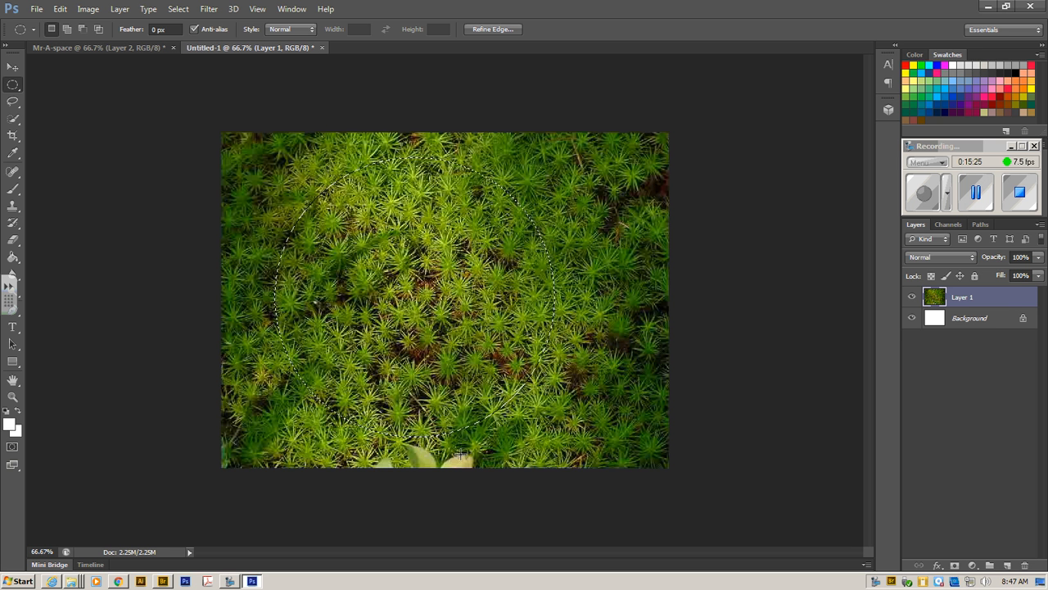
pyautogui.click(60, 9)
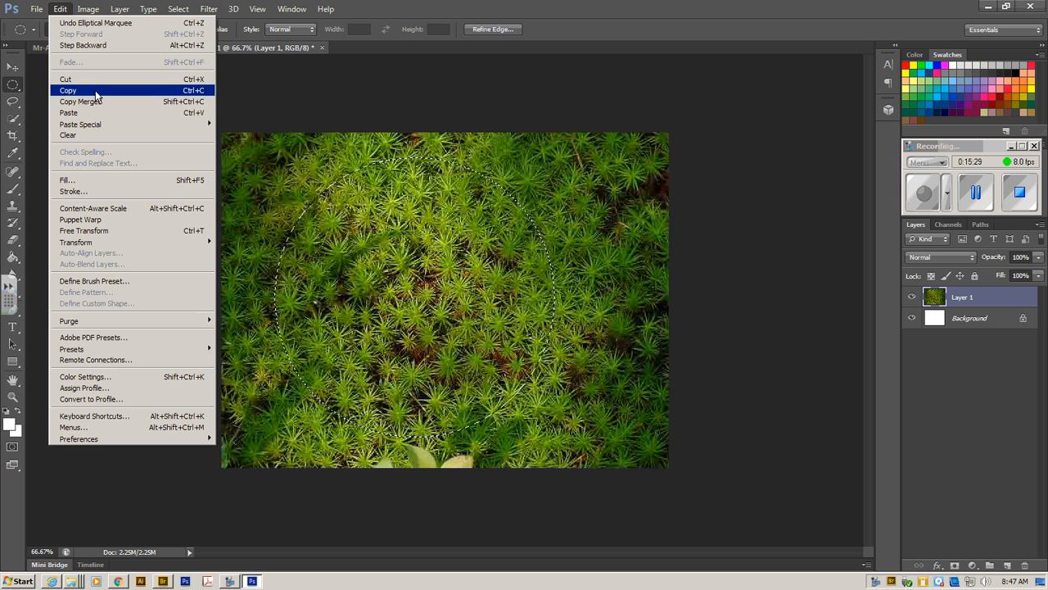
pyautogui.click(95, 90)
# Step: Create a 641 by 641 pixel, 72 ppi document with white background and paste the moss circle into it
pyautogui.click(39, 9)
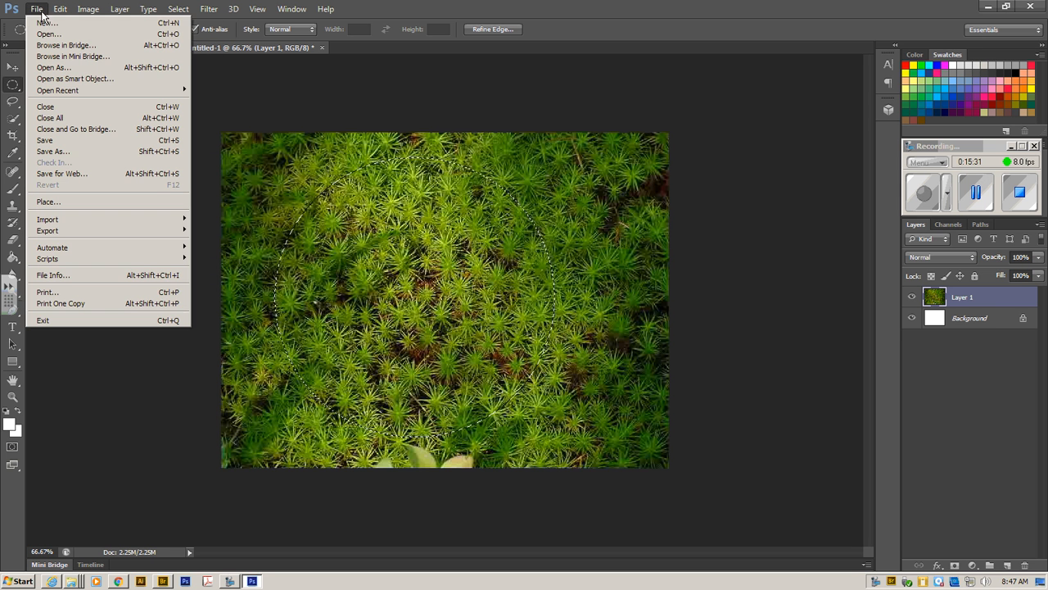
pyautogui.click(45, 23)
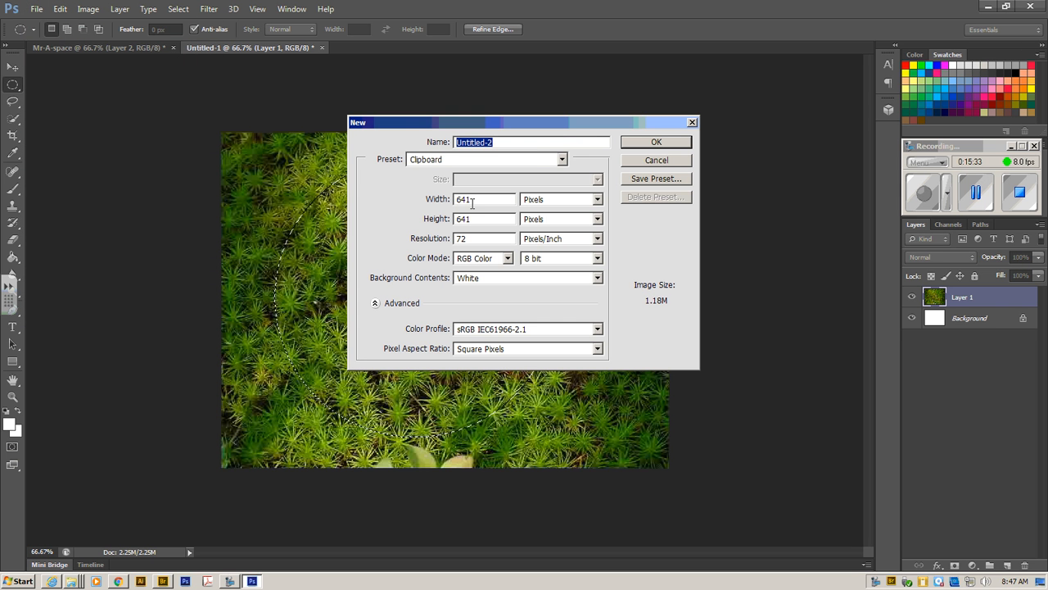
pyautogui.click(657, 143)
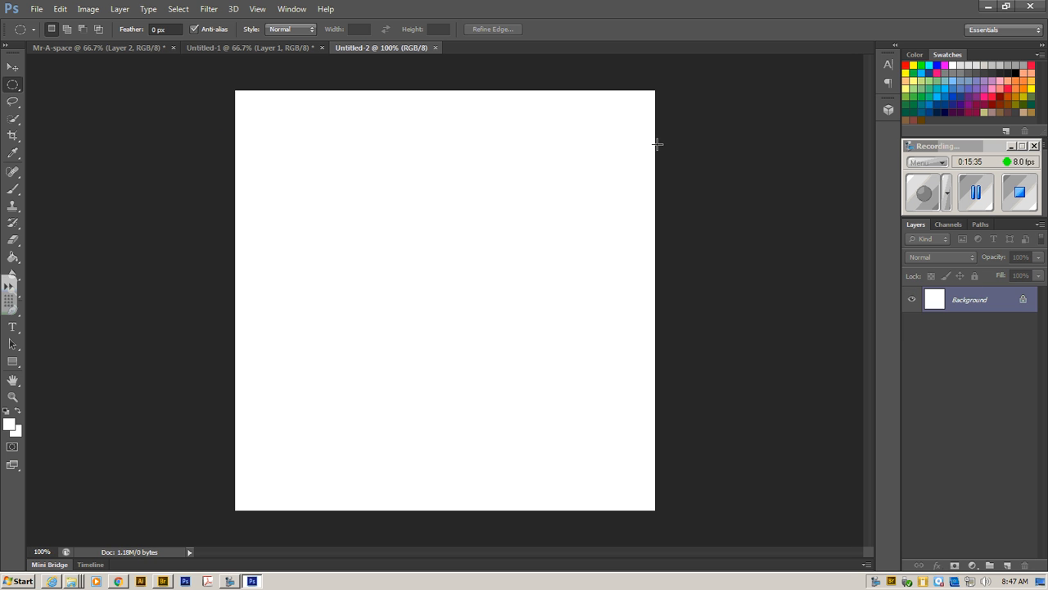
pyautogui.click(60, 9)
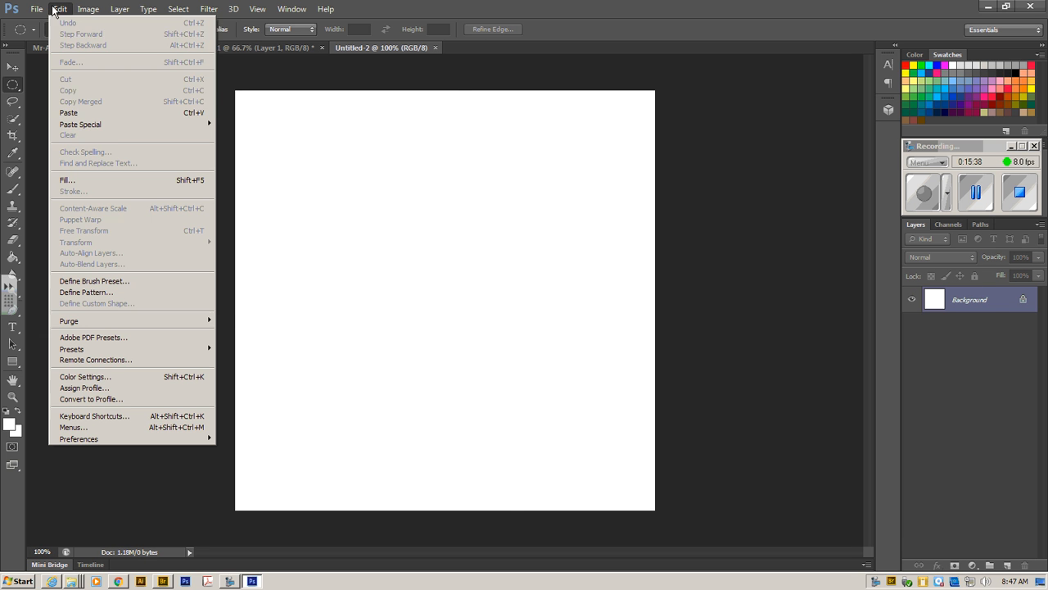
pyautogui.click(116, 118)
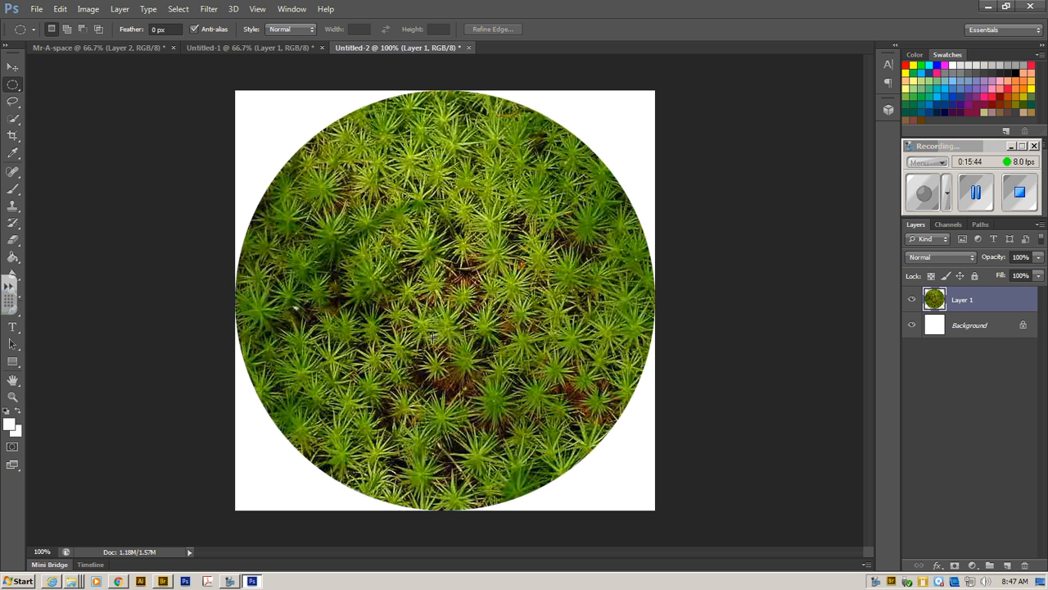
# Step: Load the moss circle's outline as a selection and apply the Spherize filter at 100% in Normal mode
pyautogui.keyDown('ctrl'); pyautogui.click(936, 299); pyautogui.keyUp('ctrl')
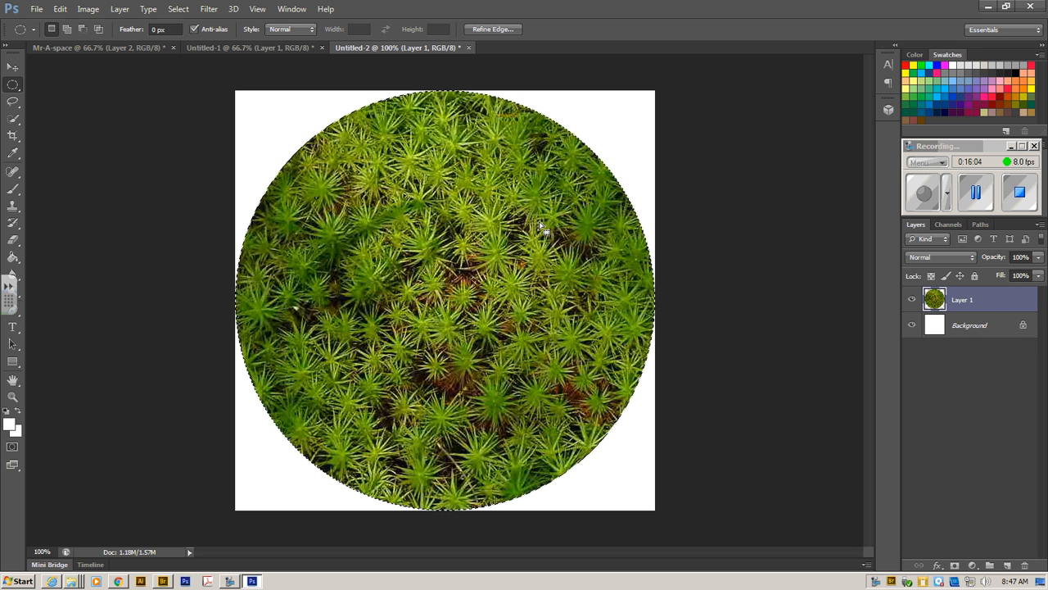
pyautogui.click(209, 12)
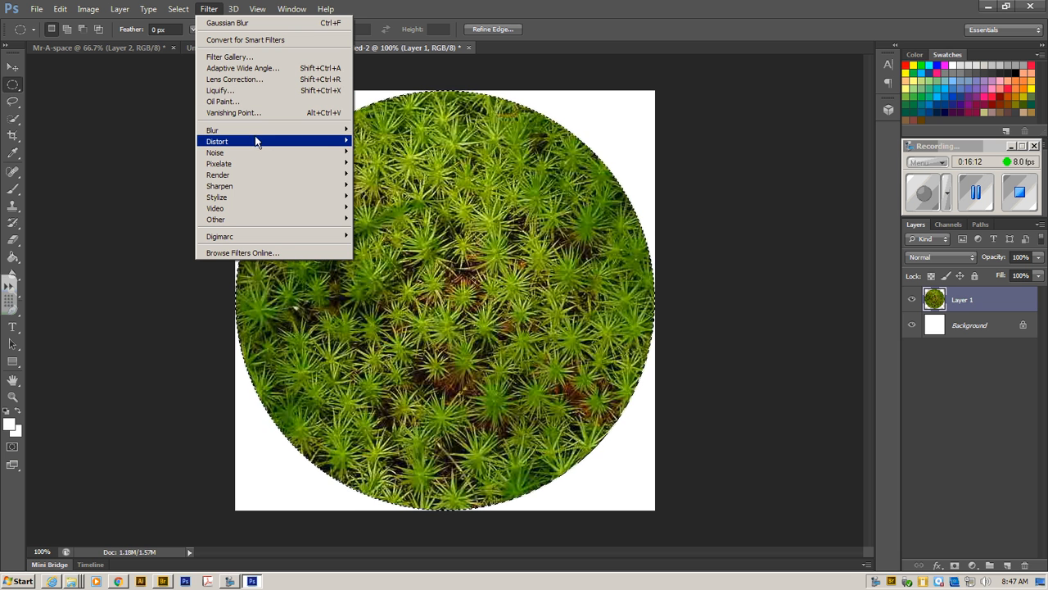
pyautogui.moveTo(257, 143)
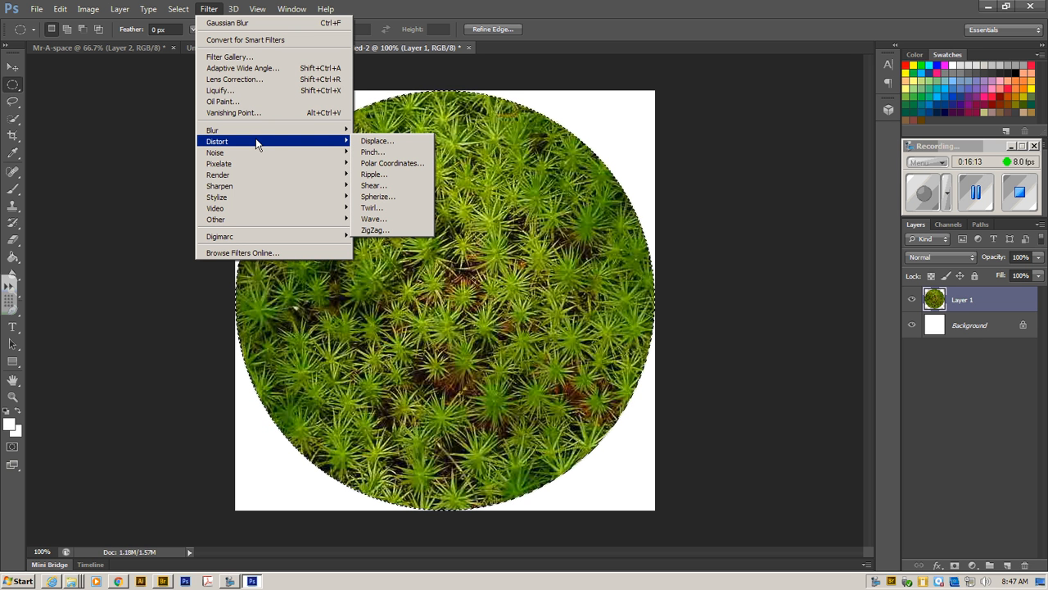
pyautogui.click(381, 198)
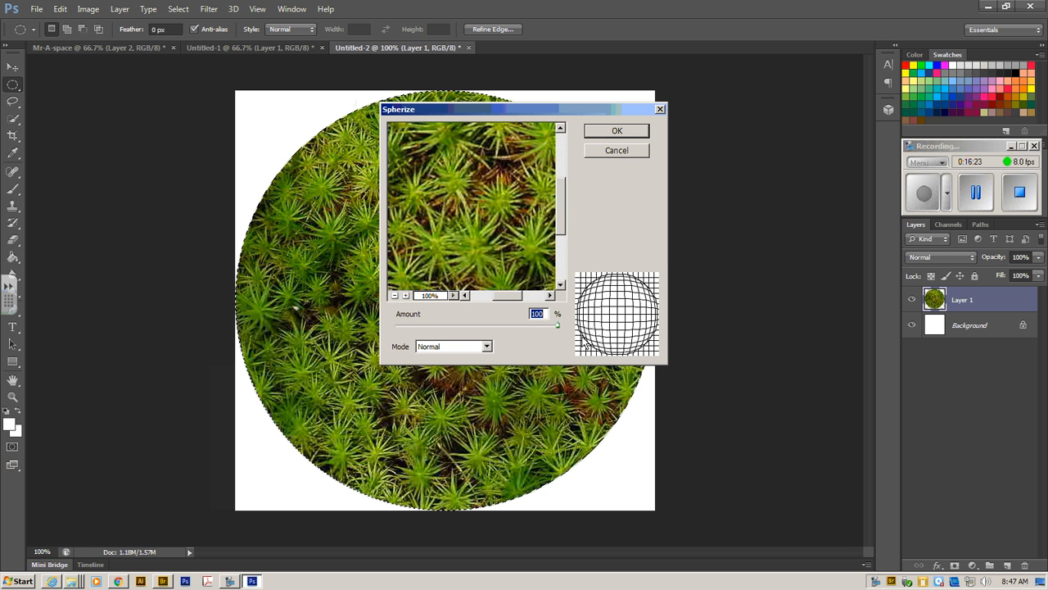
pyautogui.moveTo(557, 325); pyautogui.dragTo(393, 325)
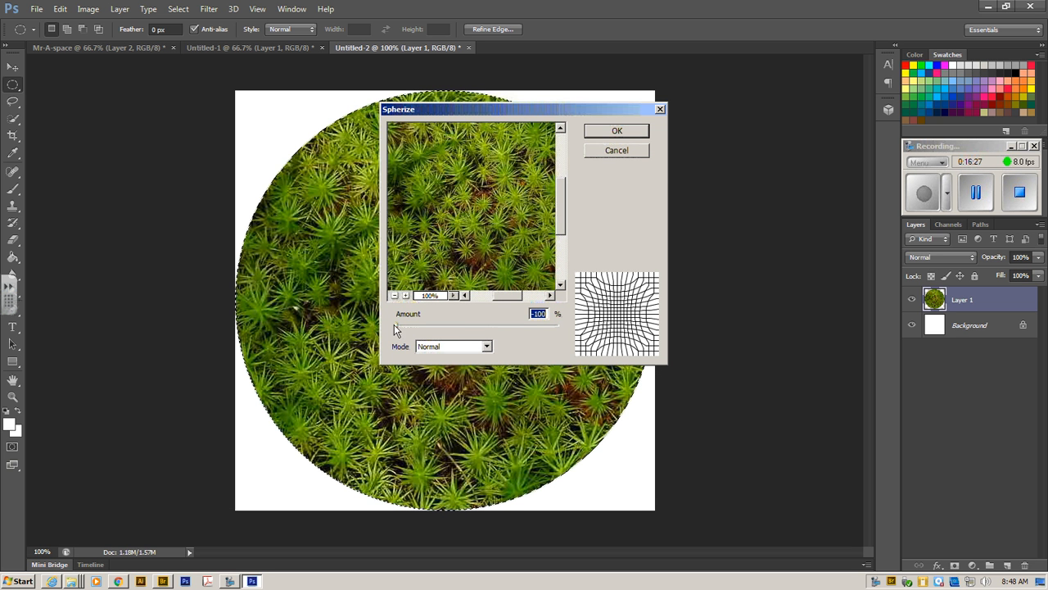
pyautogui.moveTo(394, 325); pyautogui.dragTo(571, 332)
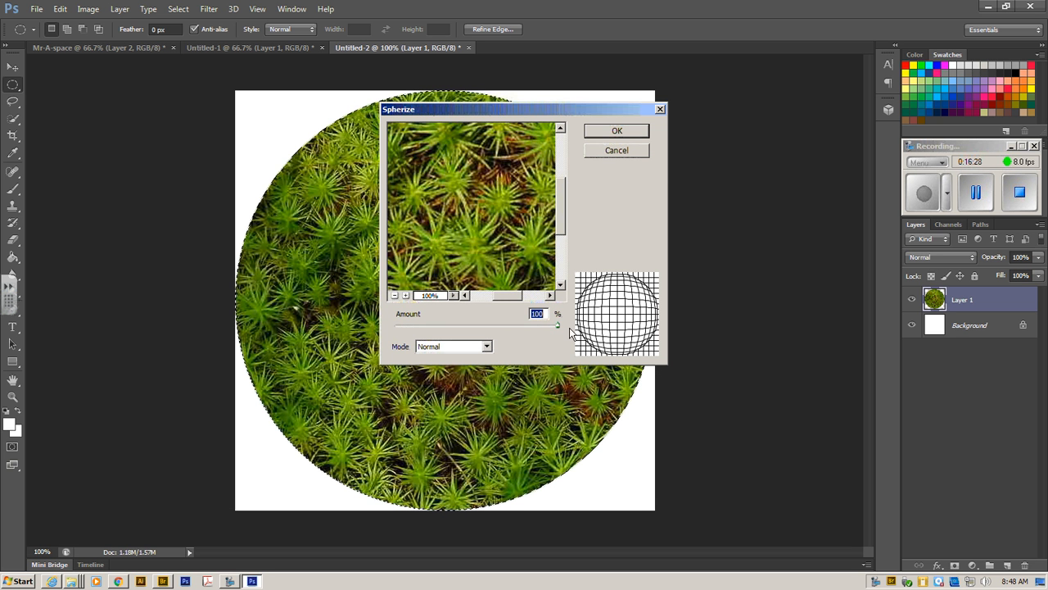
pyautogui.click(615, 132)
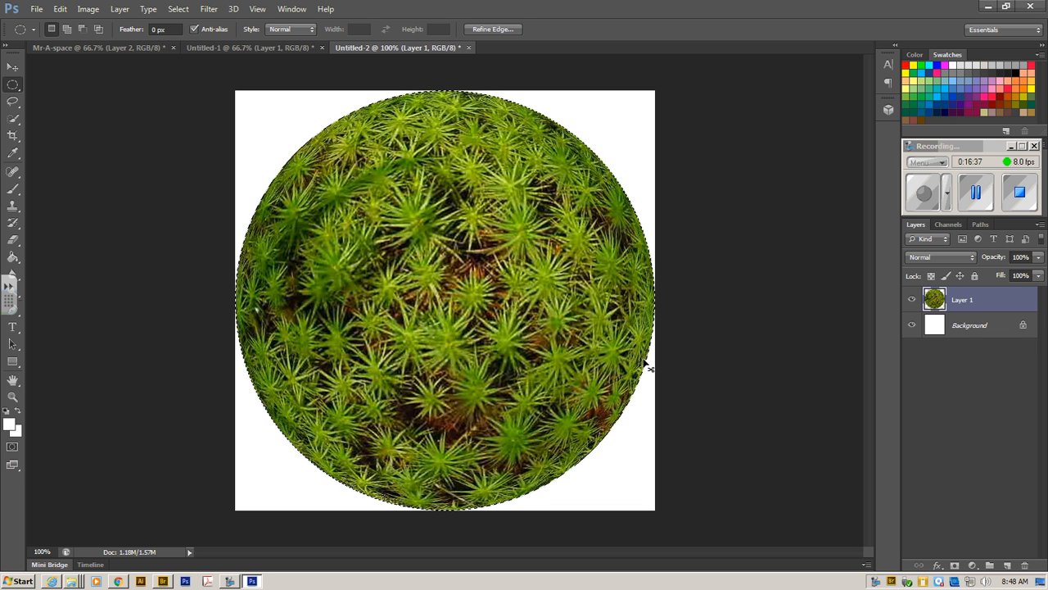
# Step: Copy the spherized moss ball and switch to the Mr-A-space document
pyautogui.click(61, 9)
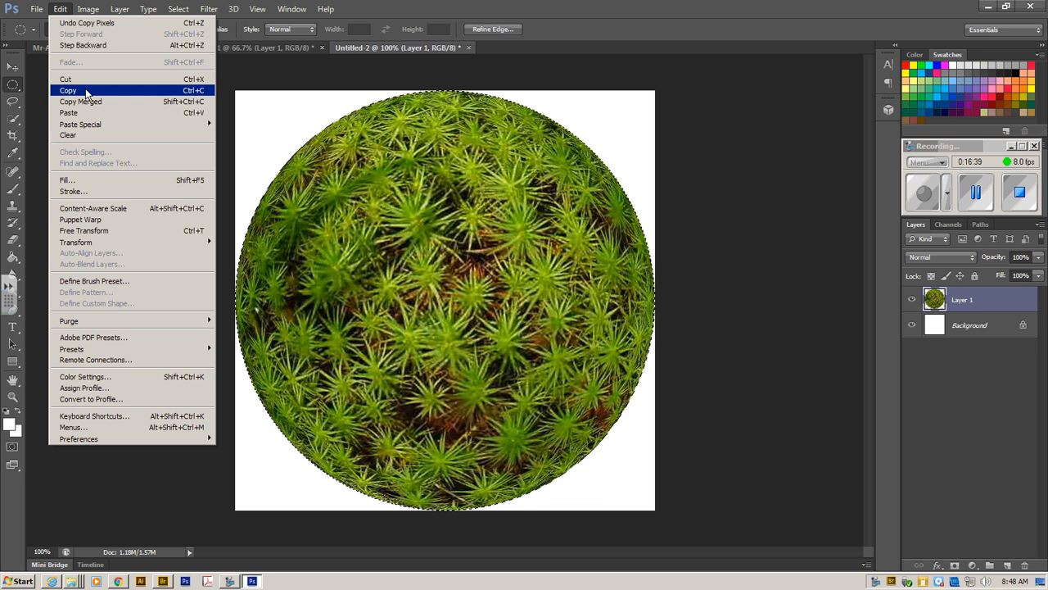
pyautogui.click(86, 90)
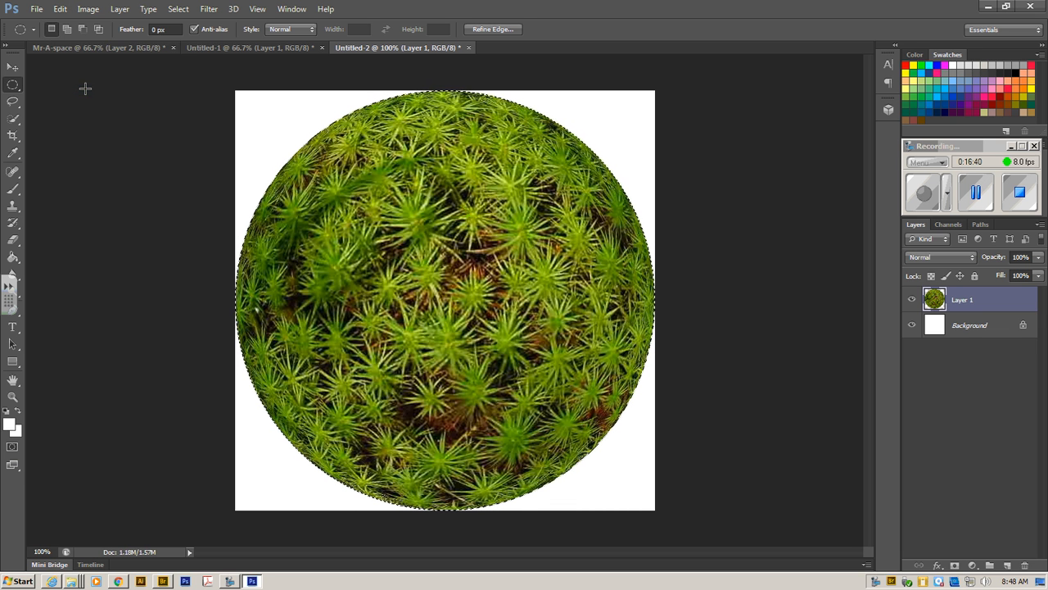
pyautogui.click(260, 47)
pyautogui.click(113, 47)
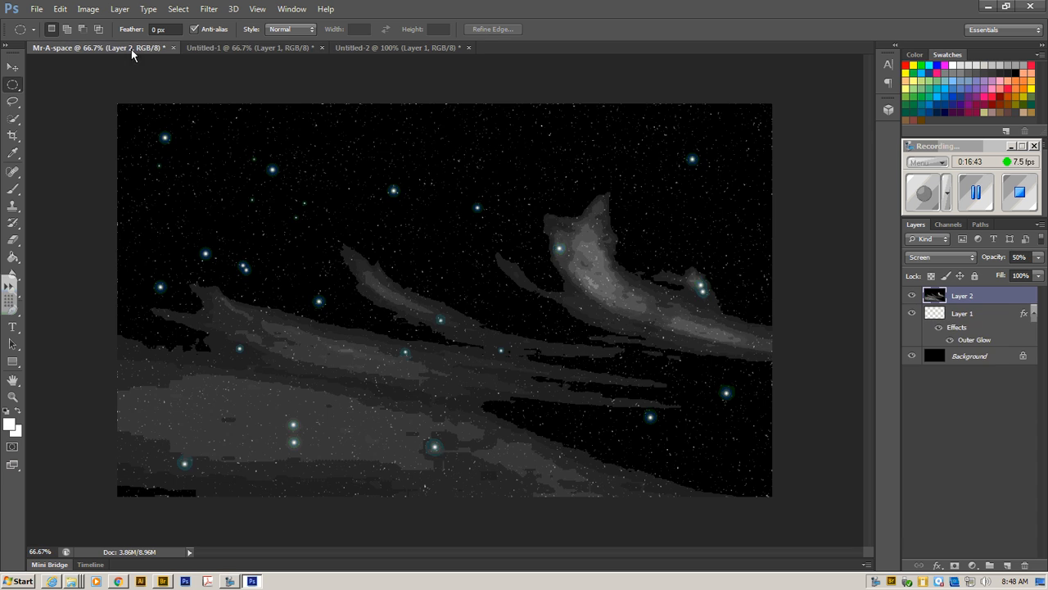
pyautogui.click(237, 48)
pyautogui.click(413, 50)
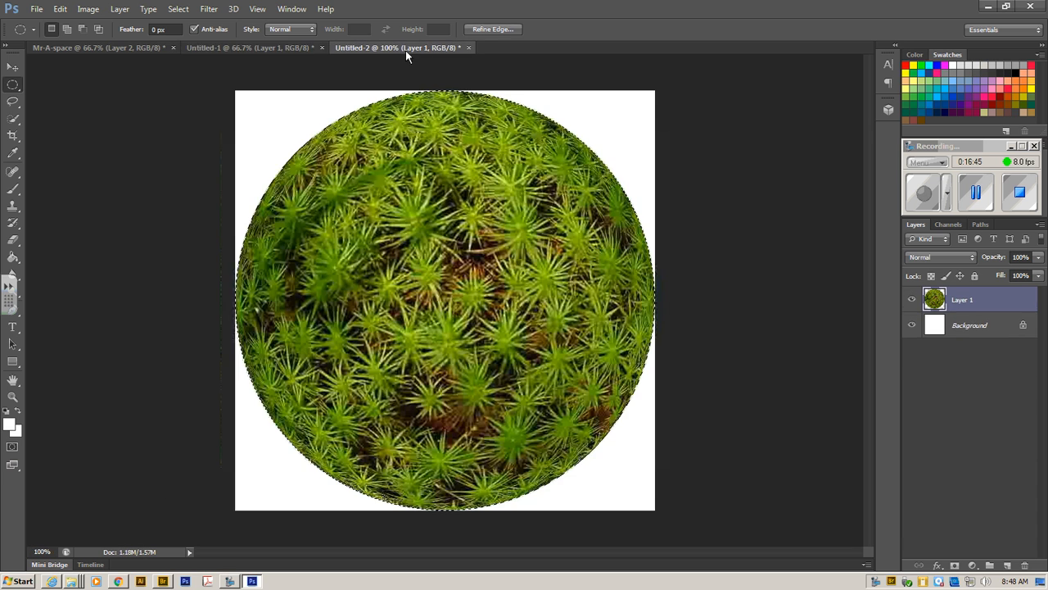
pyautogui.click(244, 48)
pyautogui.click(103, 48)
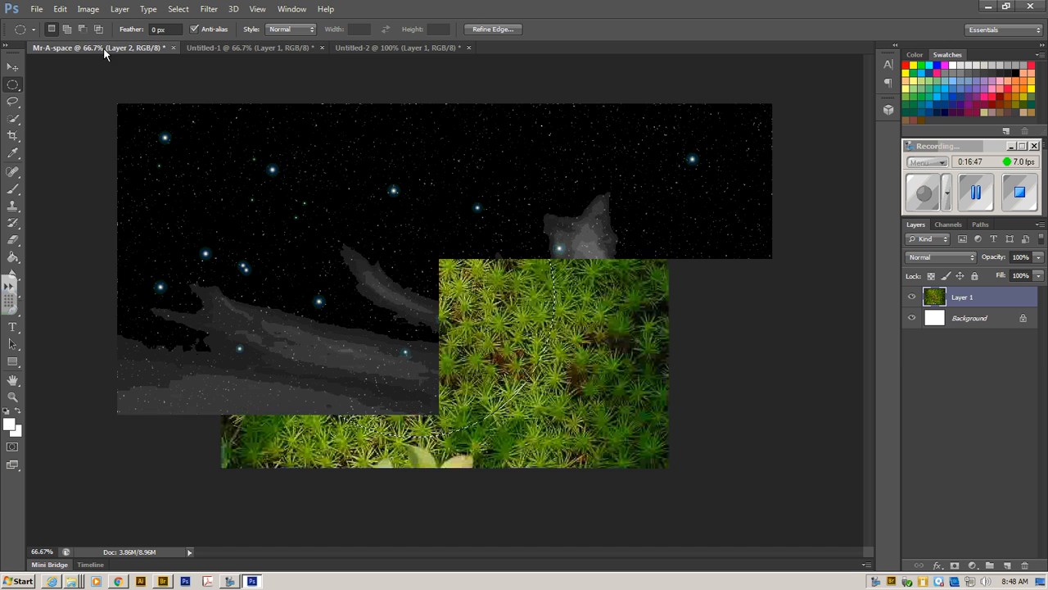
pyautogui.click(222, 48)
pyautogui.click(377, 49)
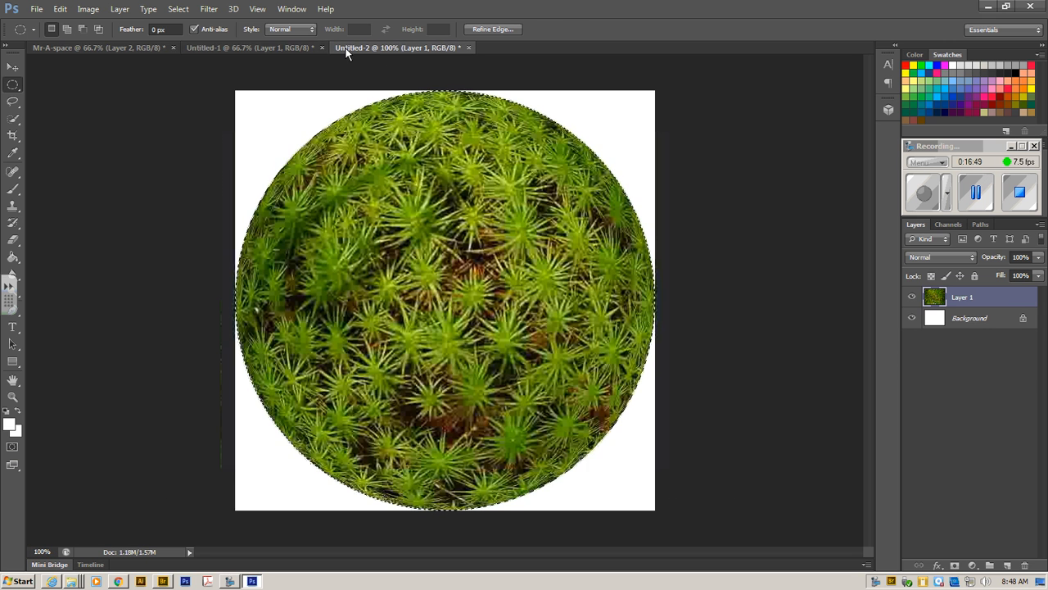
pyautogui.click(245, 48)
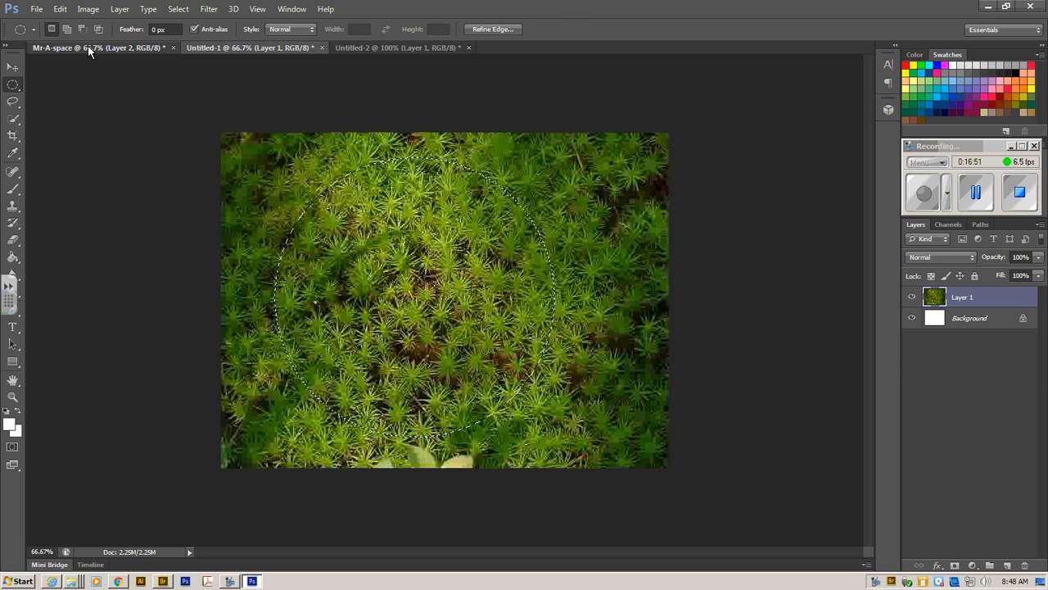
pyautogui.click(88, 47)
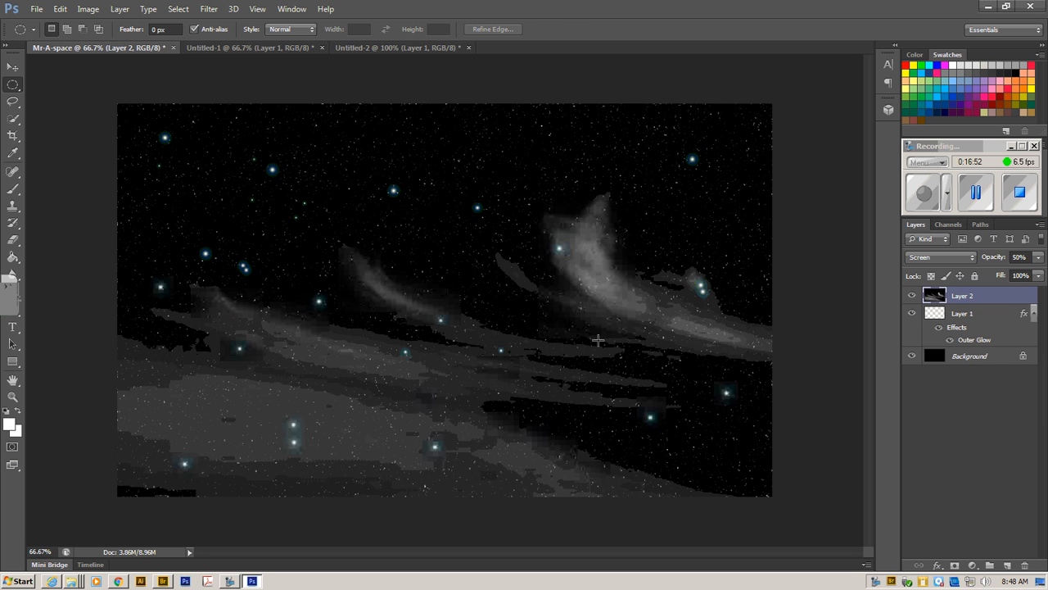
# Step: Paste the moss ball into the space scene and move it to the right of the canvas centre
pyautogui.click(57, 11)
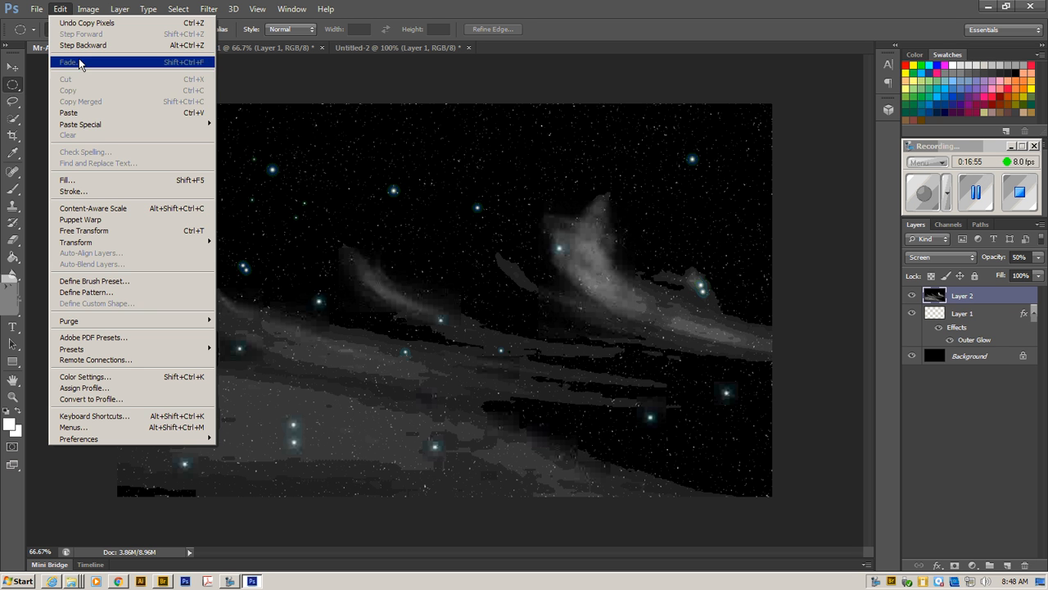
pyautogui.click(99, 115)
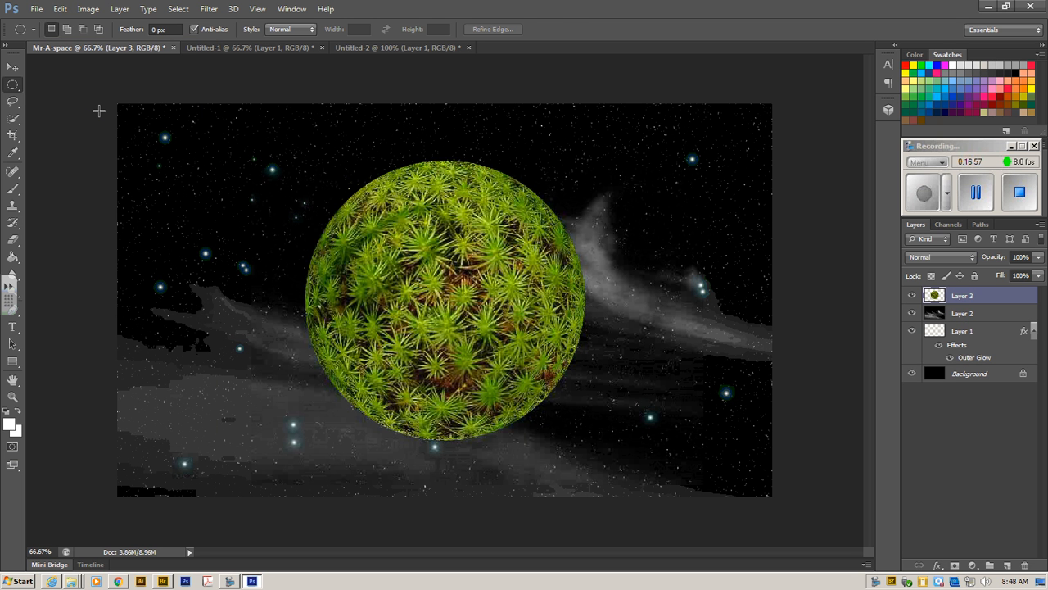
pyautogui.click(12, 67)
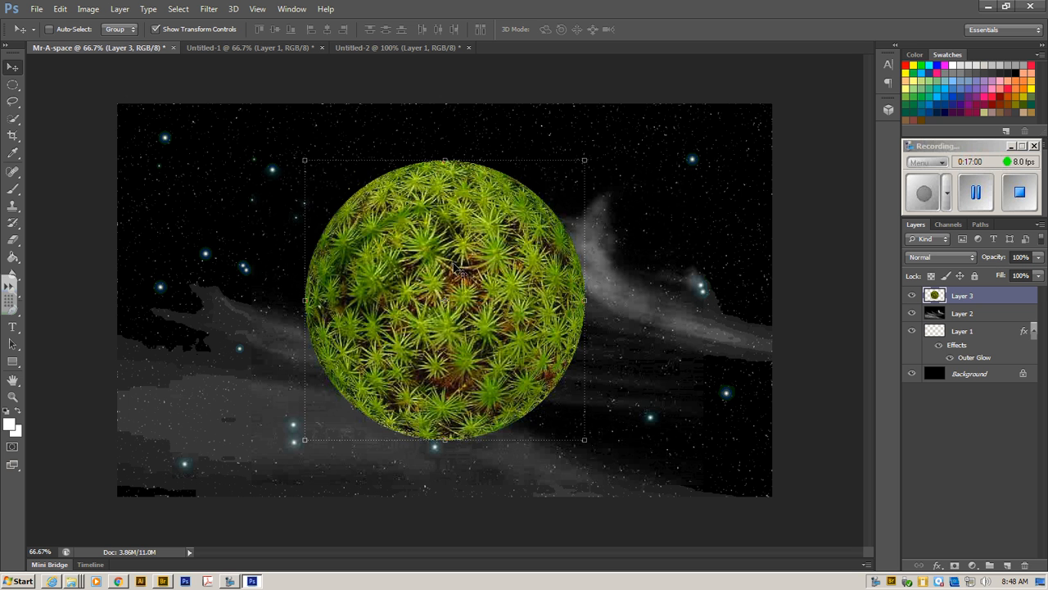
pyautogui.moveTo(462, 270); pyautogui.dragTo(577, 299)
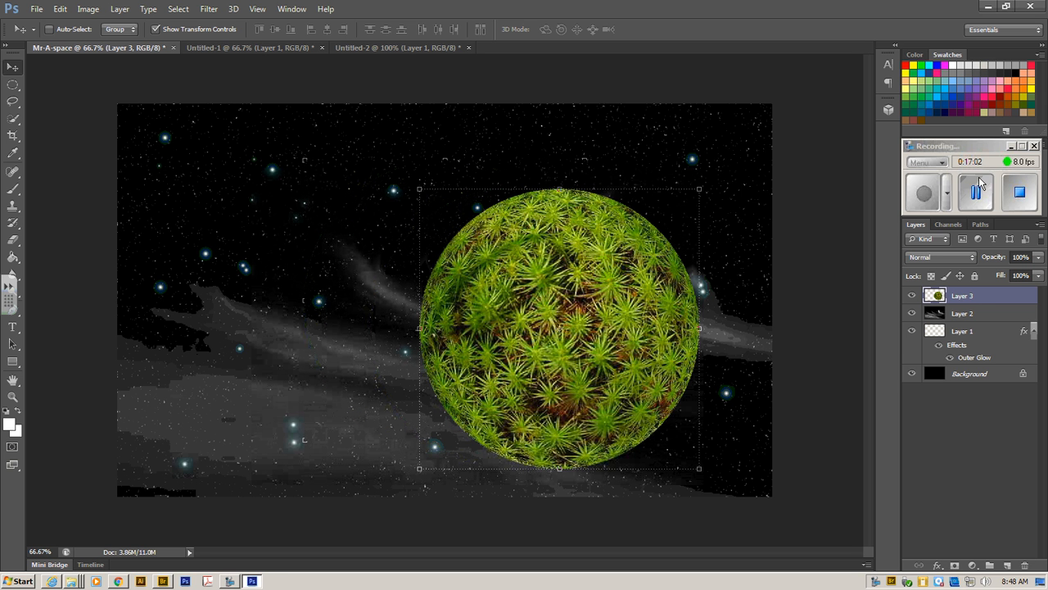
# Step: Try the moss planet partly cropped in the canvas's lower-left corner and move it back to the right of centre
pyautogui.click(925, 196)
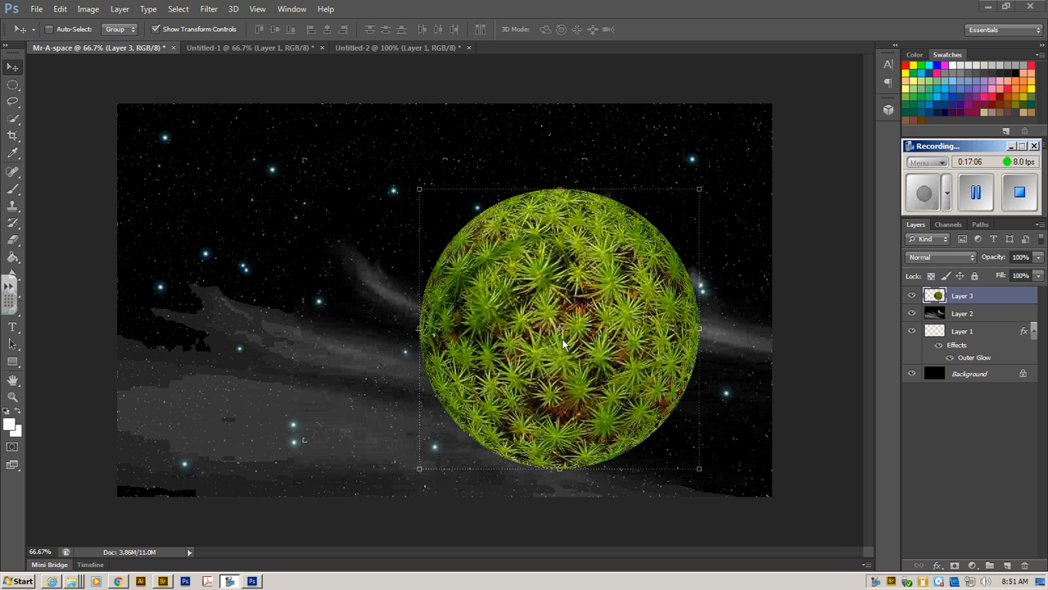
pyautogui.click(560, 310)
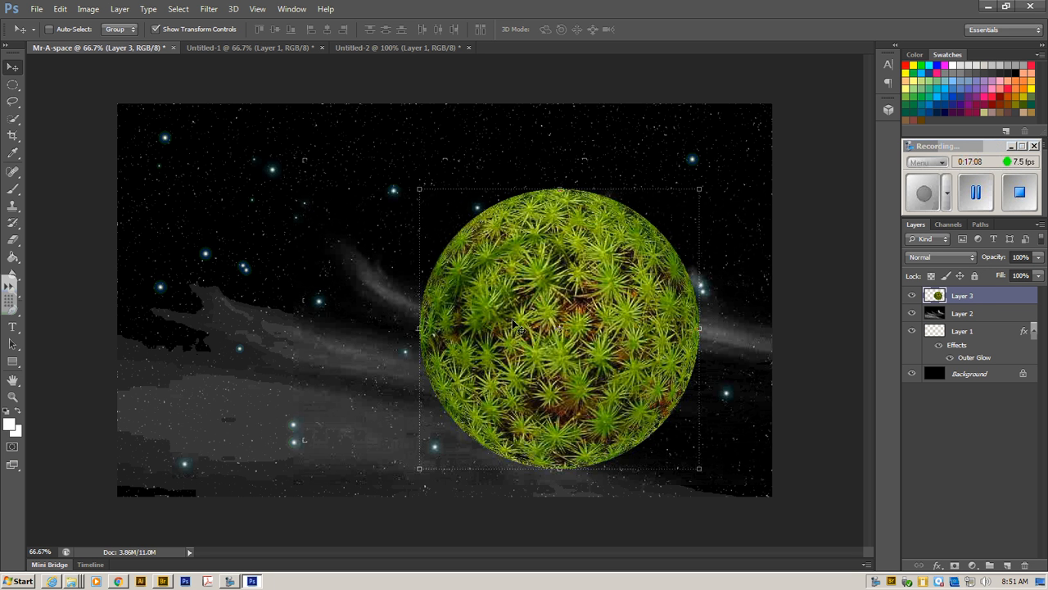
pyautogui.moveTo(556, 268); pyautogui.dragTo(196, 358)
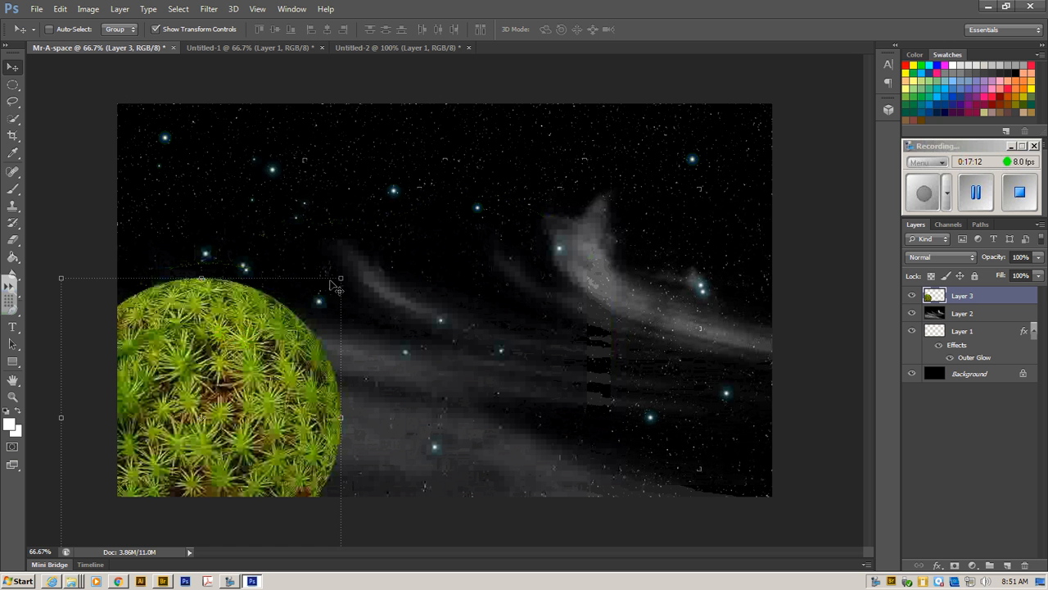
pyautogui.moveTo(223, 337); pyautogui.dragTo(512, 239)
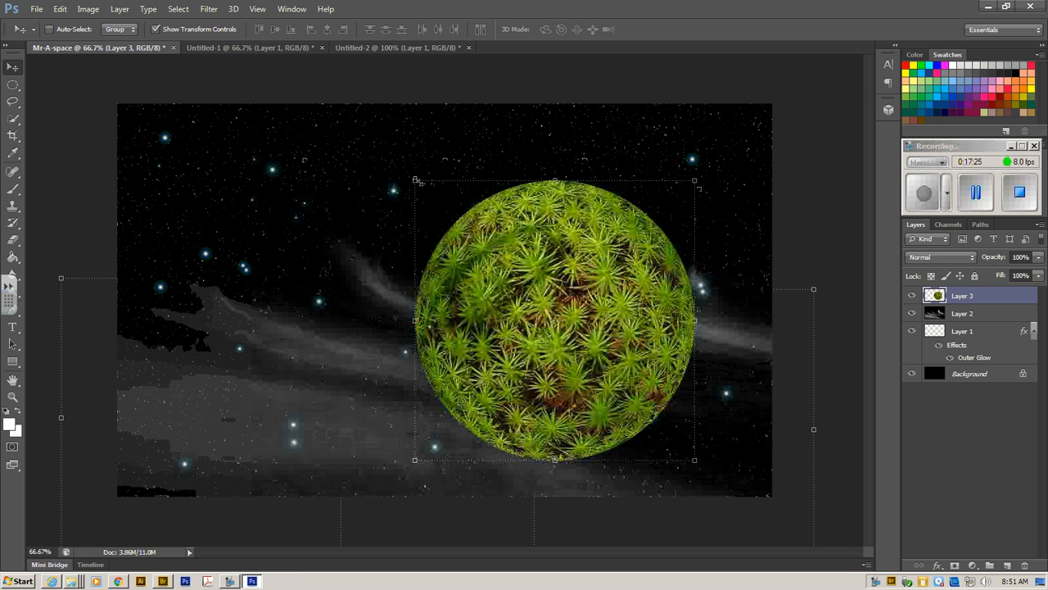
# Step: Scale the moss planet proportionally to about 136% and place it partly cropped in the canvas's lower-right corner
pyautogui.moveTo(417, 179); pyautogui.dragTo(208, 123)
pyautogui.hotkey('ctrl', 'z')
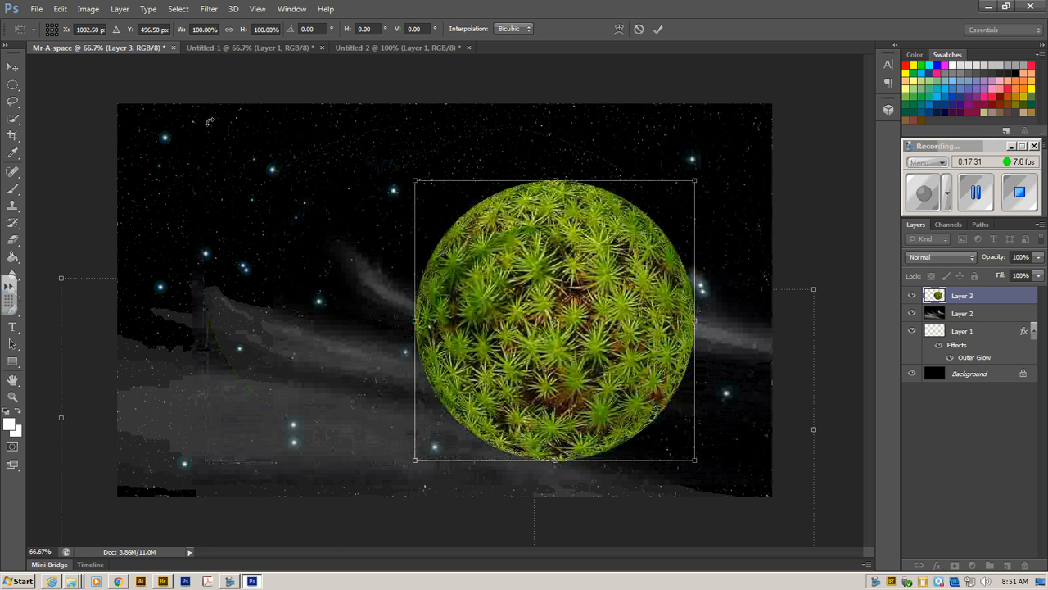
pyautogui.moveTo(415, 181); pyautogui.dragTo(335, 100)
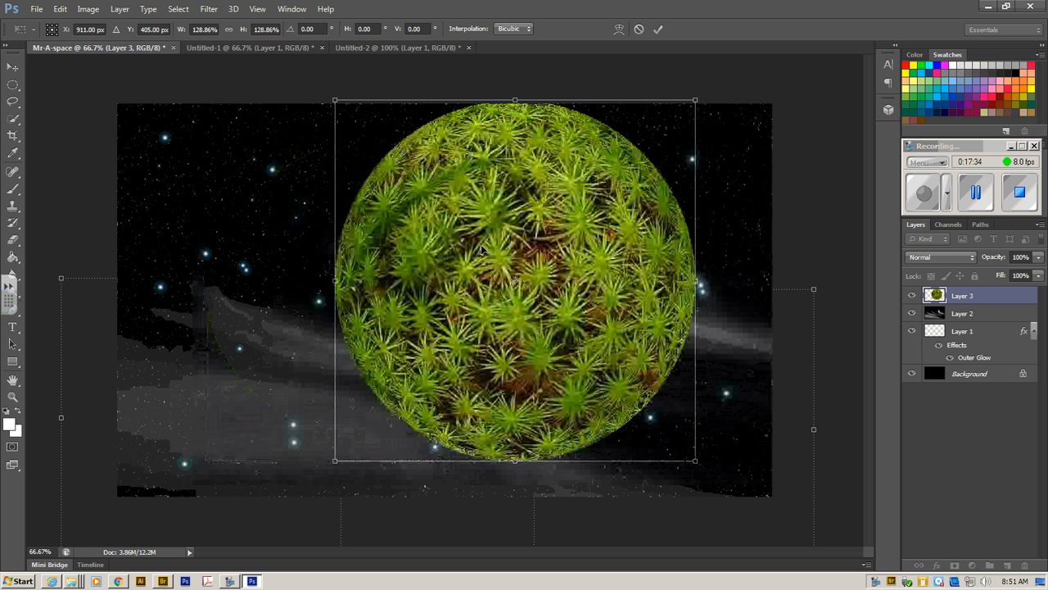
pyautogui.moveTo(482, 248); pyautogui.dragTo(603, 368)
pyautogui.moveTo(459, 221); pyautogui.dragTo(439, 205)
pyautogui.moveTo(576, 274); pyautogui.dragTo(560, 286)
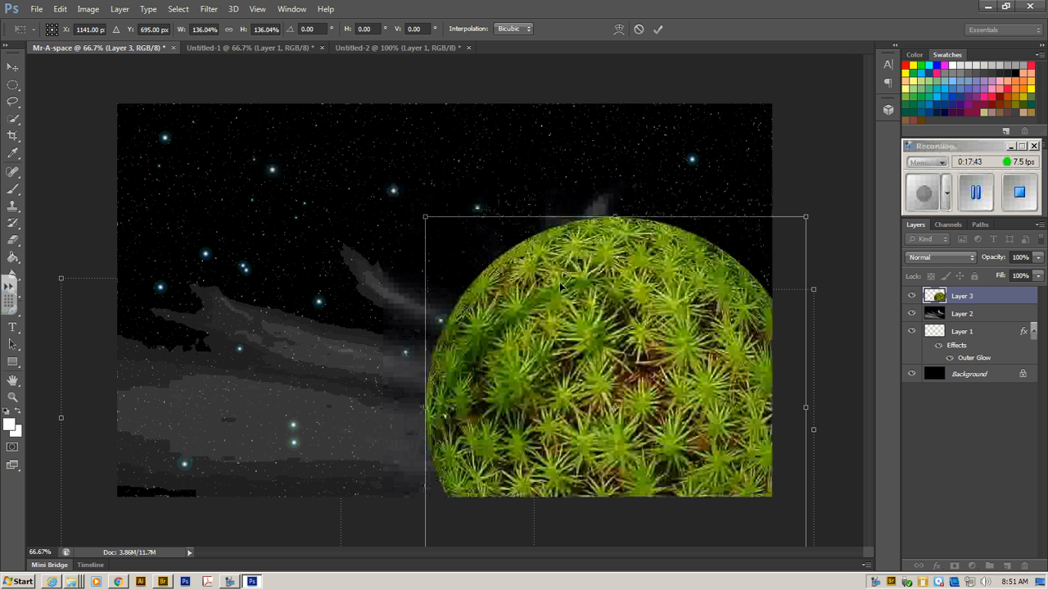
pyautogui.press('Return')
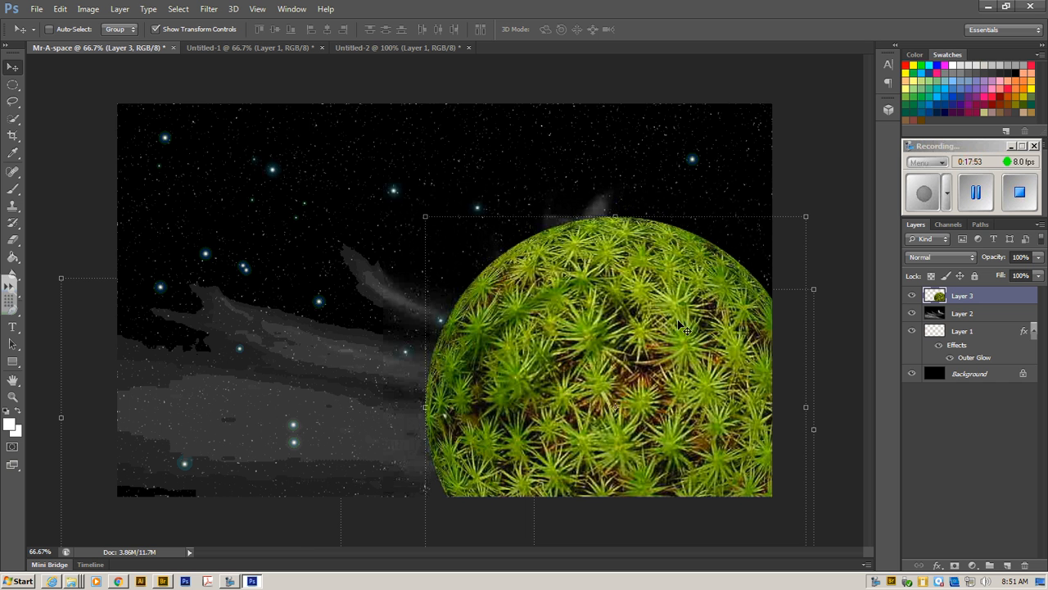
# Step: Load the moss planet's outline as a selection and add an Inner Glow effect to its layer, keeping the planet in view
pyautogui.keyDown('ctrl'); pyautogui.click(939, 296); pyautogui.keyUp('ctrl')
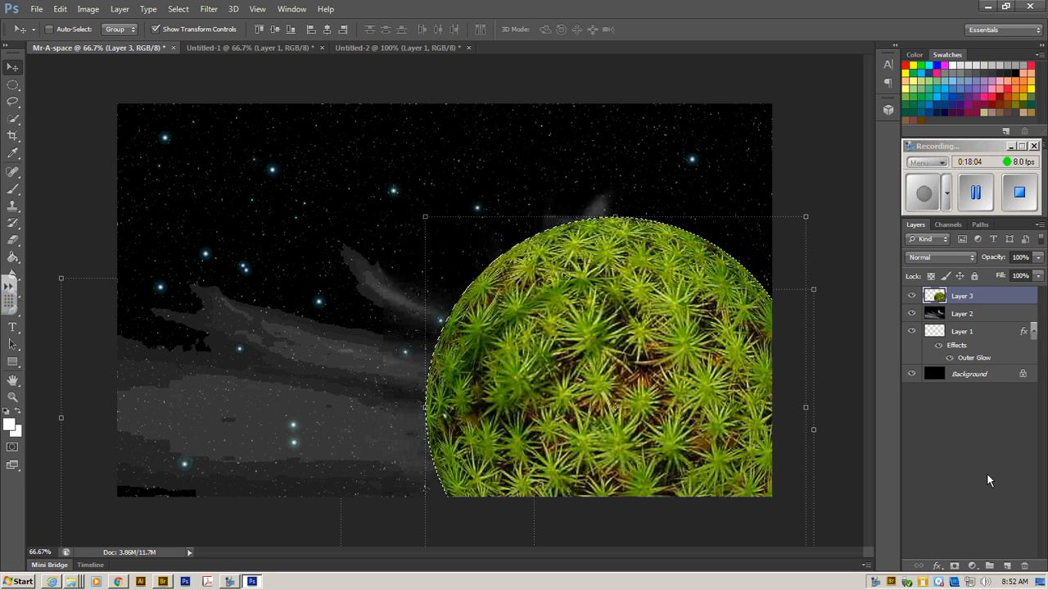
pyautogui.click(939, 565)
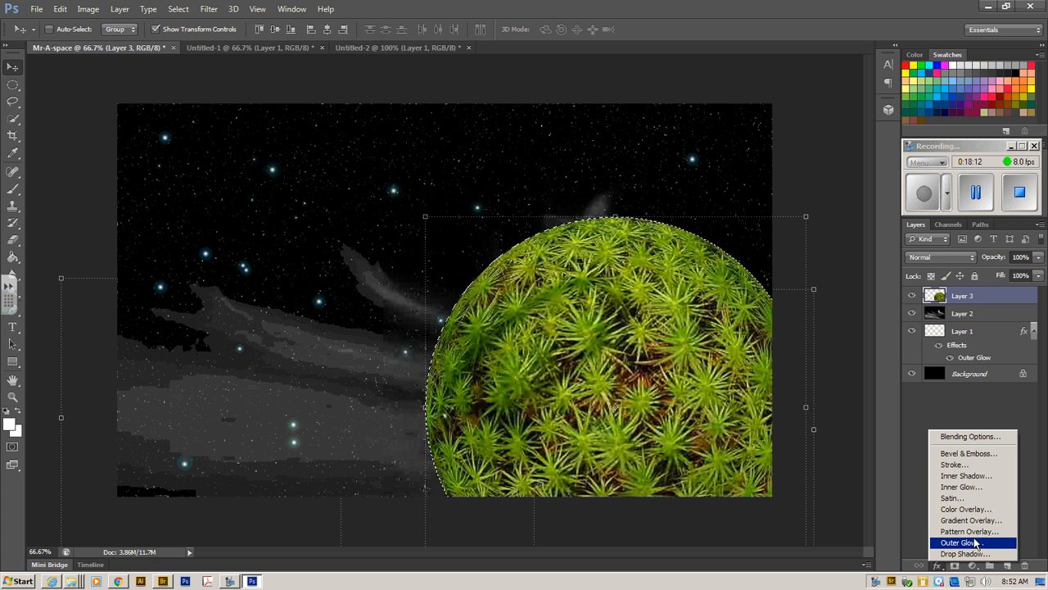
pyautogui.click(963, 487)
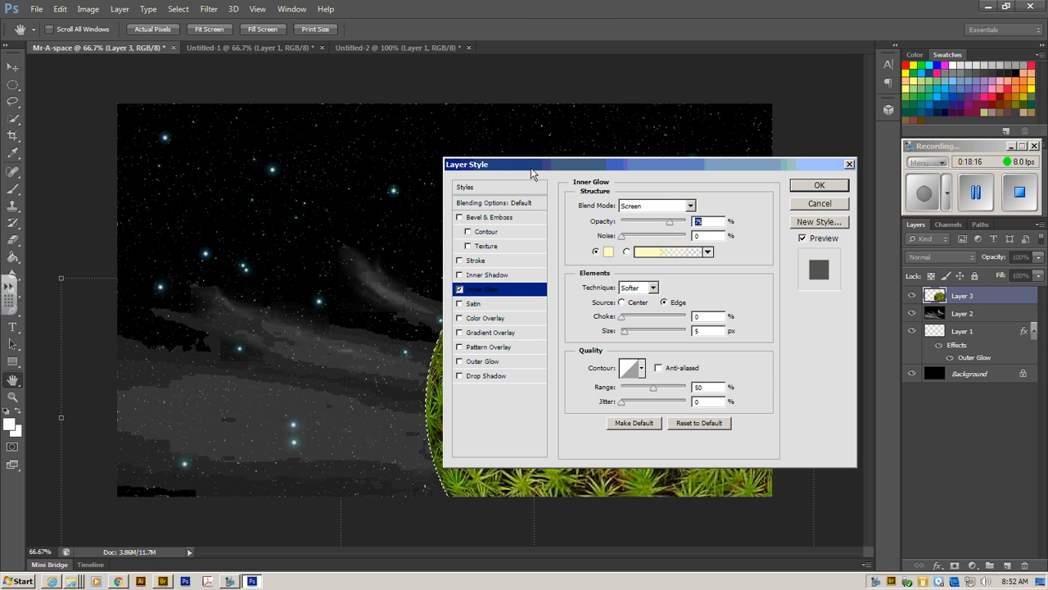
pyautogui.moveTo(529, 169); pyautogui.dragTo(123, 150)
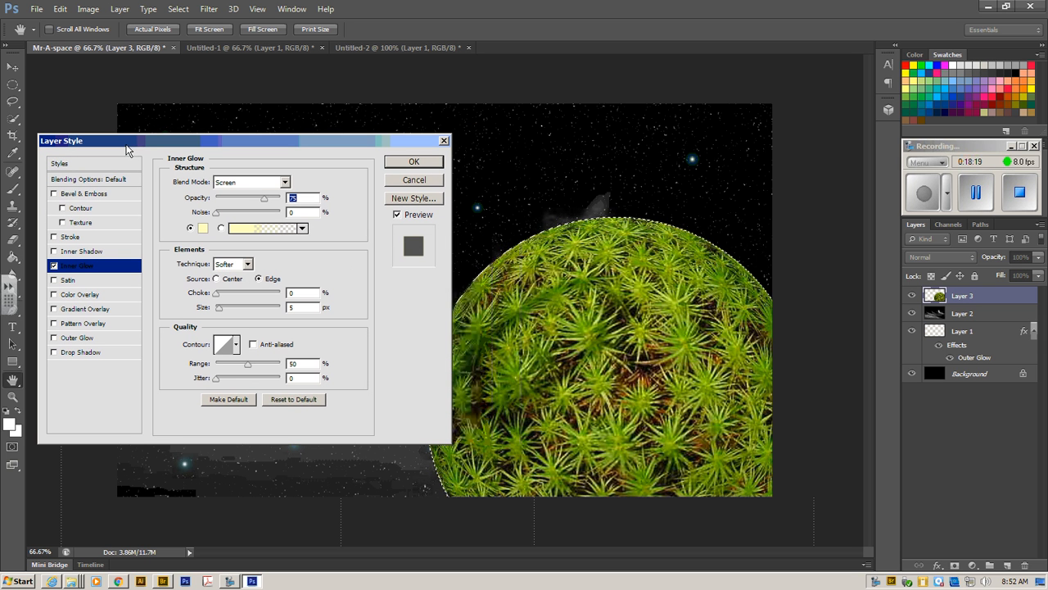
# Step: Set the planet's Inner Glow colour to light cyan-blue, about #61d8ea
pyautogui.click(203, 229)
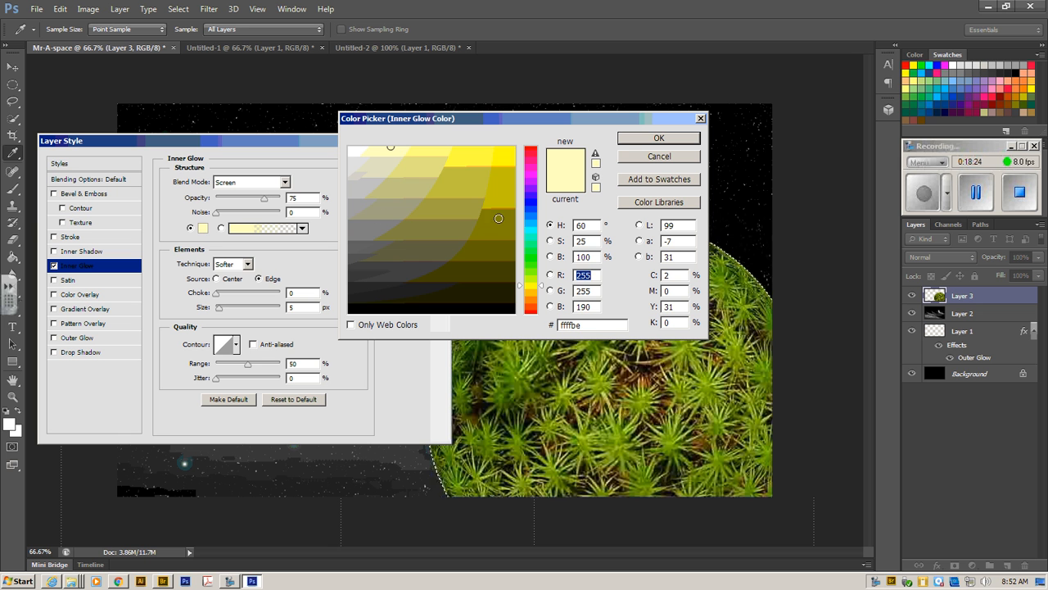
pyautogui.moveTo(528, 230); pyautogui.dragTo(532, 225)
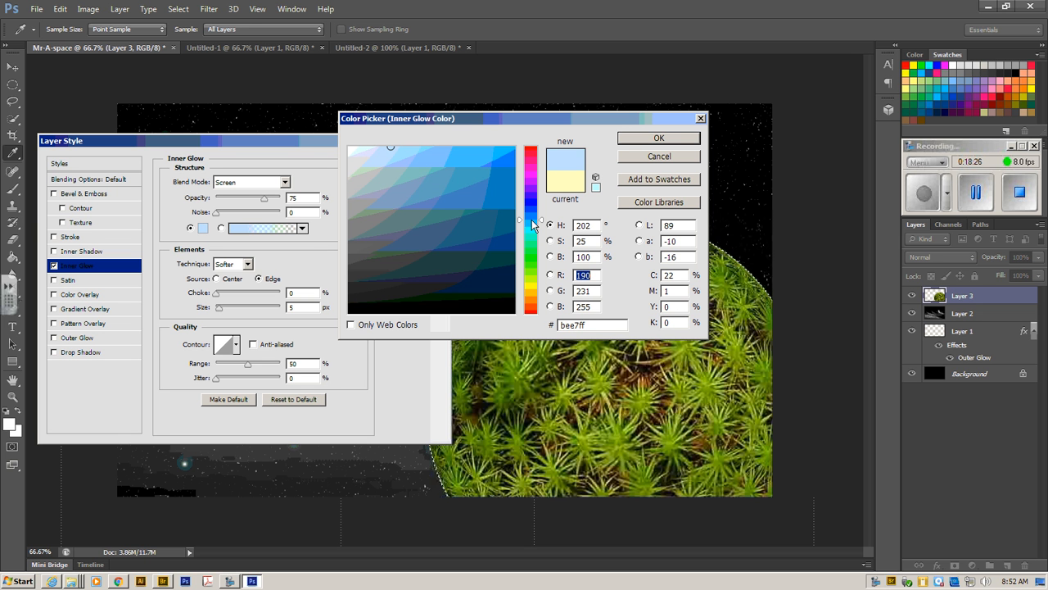
pyautogui.moveTo(411, 146); pyautogui.dragTo(445, 160)
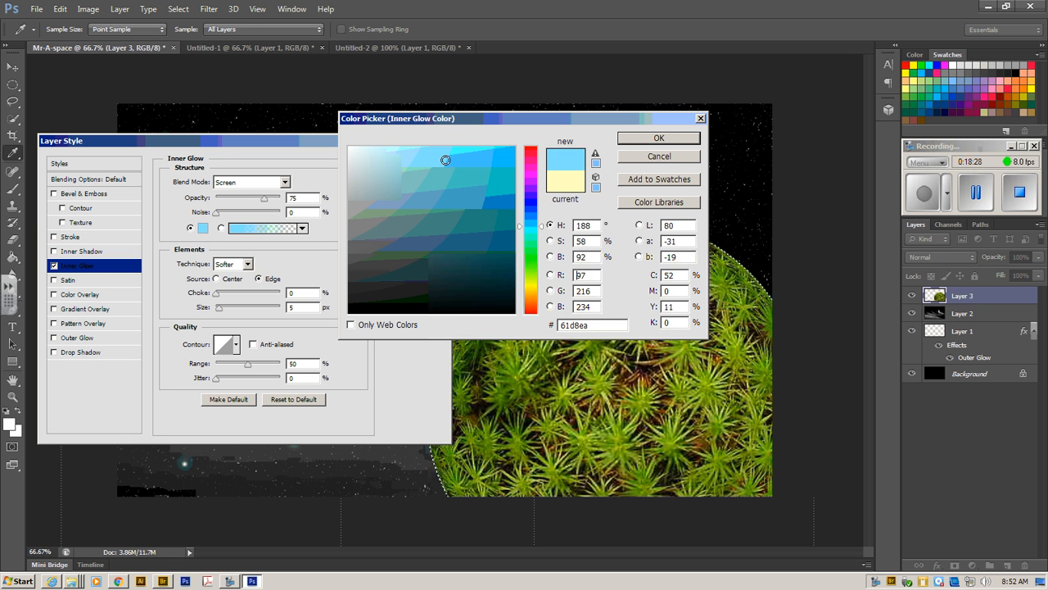
pyautogui.click(640, 141)
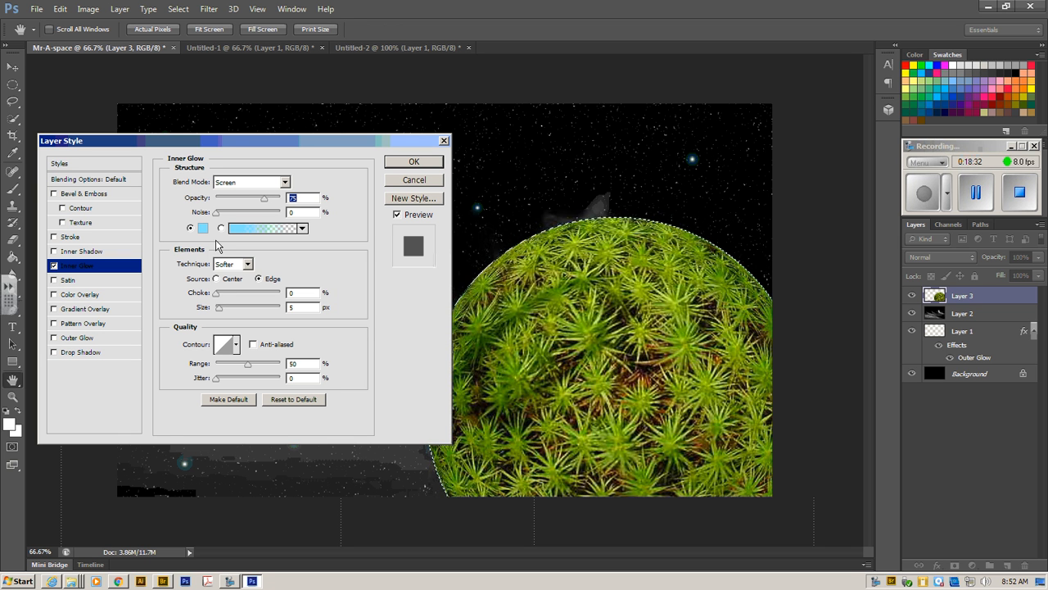
pyautogui.click(982, 201)
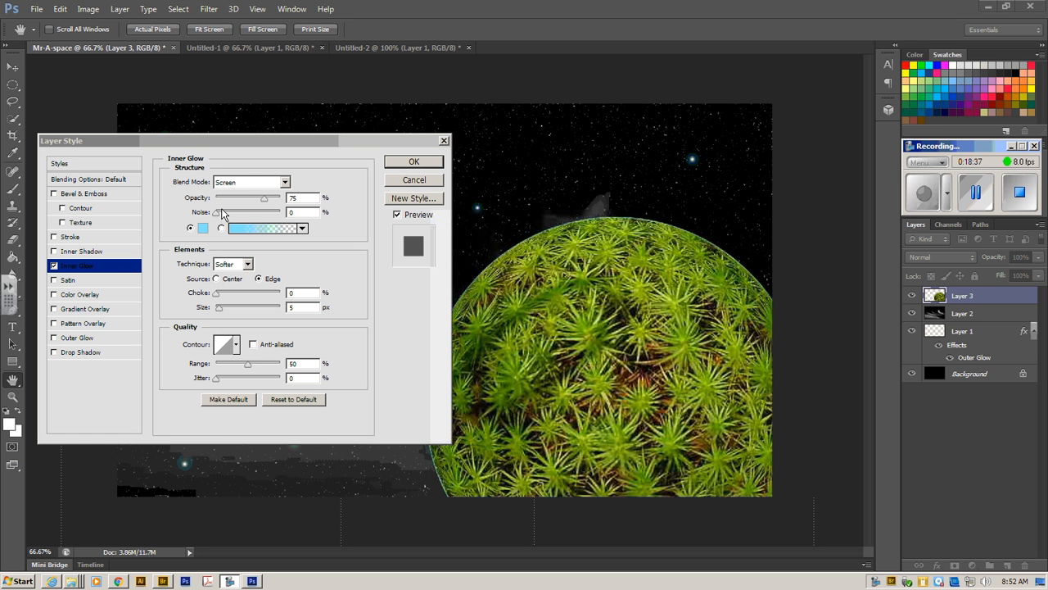
# Step: Set the planet layer's inner glow to Linear Dodge (Add) blending and a size of about 106 px
pyautogui.click(251, 187)
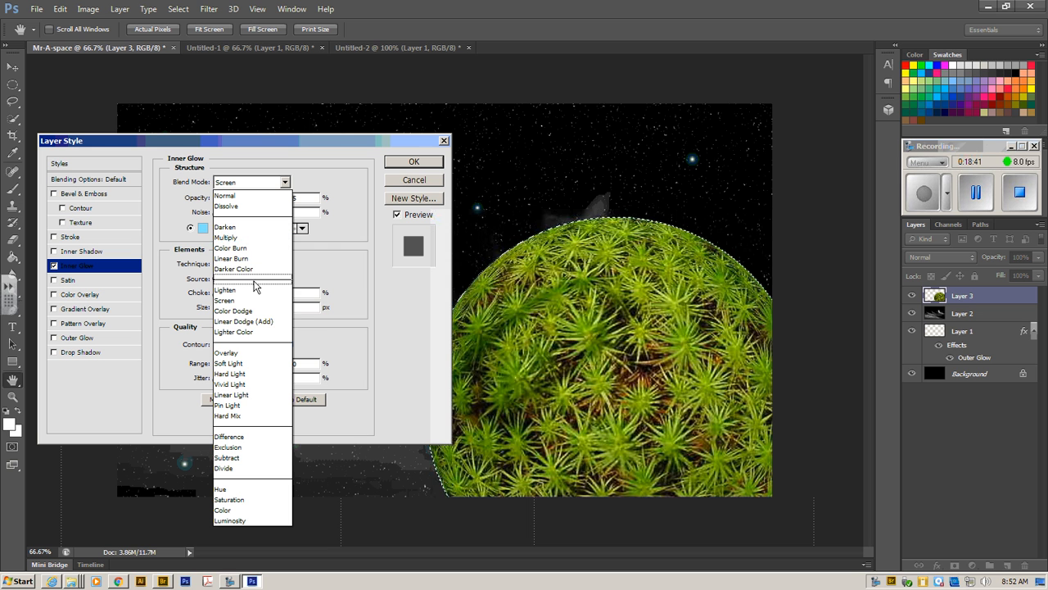
pyautogui.click(256, 322)
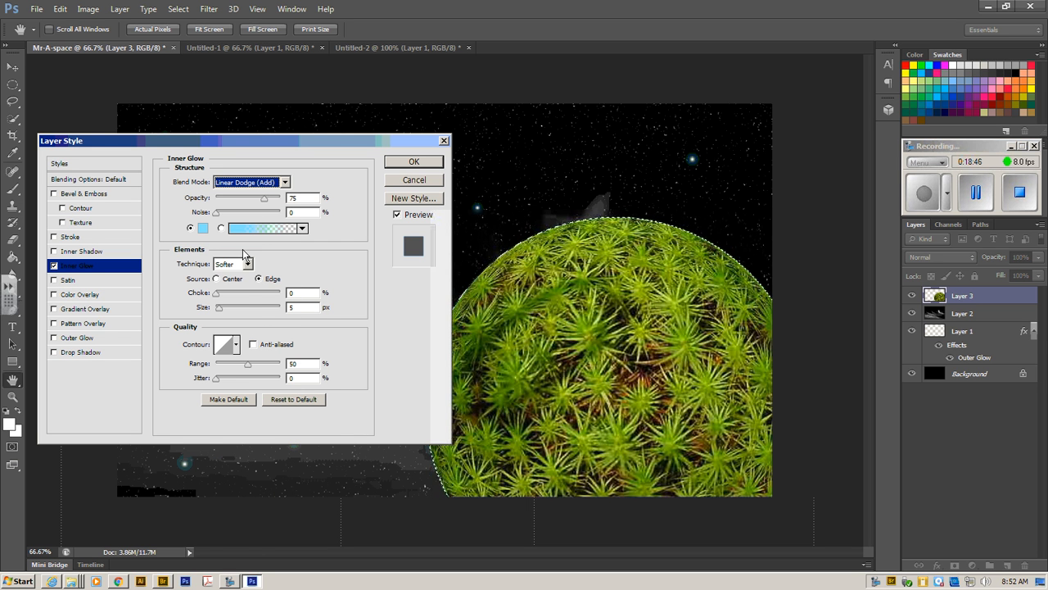
pyautogui.moveTo(222, 313); pyautogui.dragTo(234, 315)
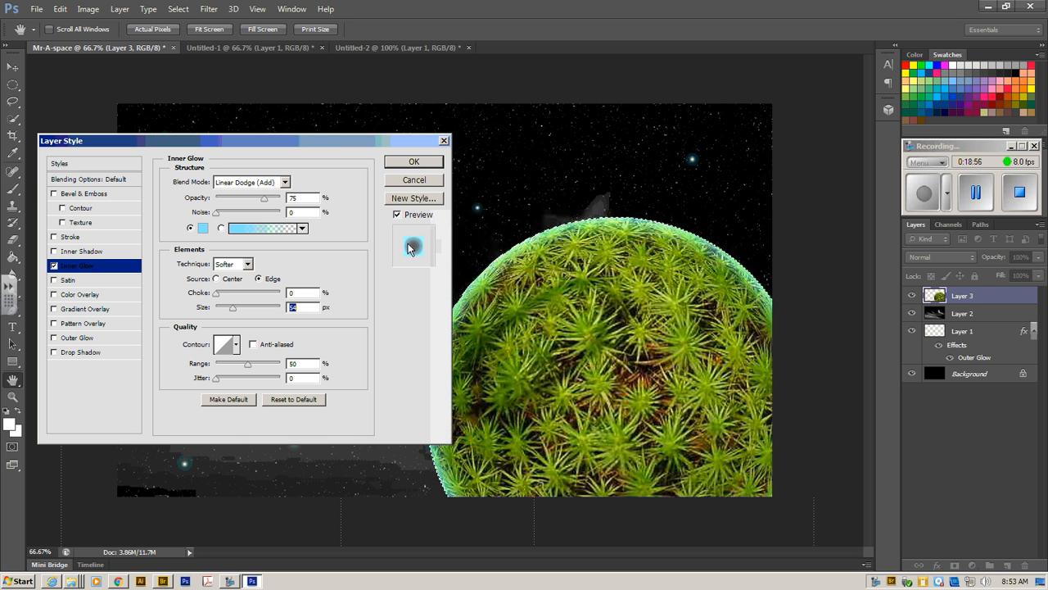
pyautogui.moveTo(233, 314); pyautogui.dragTo(245, 316)
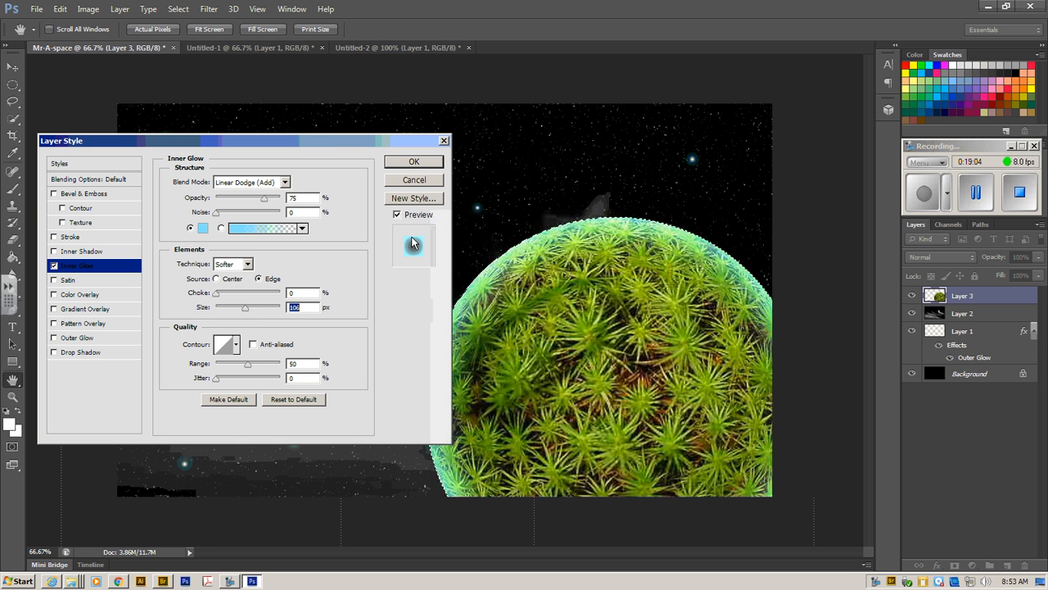
# Step: Add an outer glow to the planet in blue #2cdffa with a size of about 57 px, and apply the layer style
pyautogui.click(81, 339)
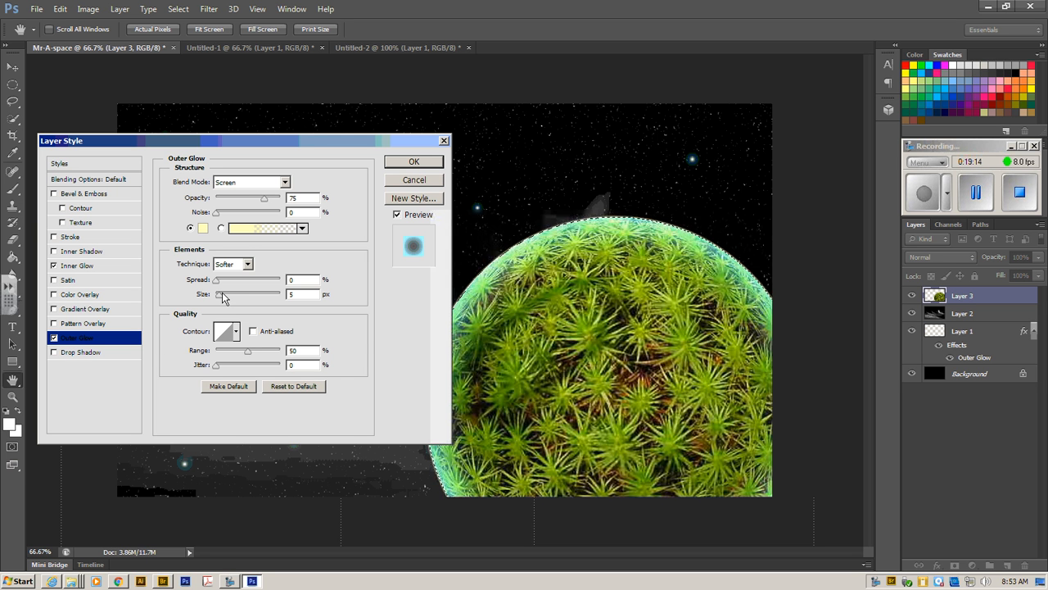
pyautogui.click(202, 228)
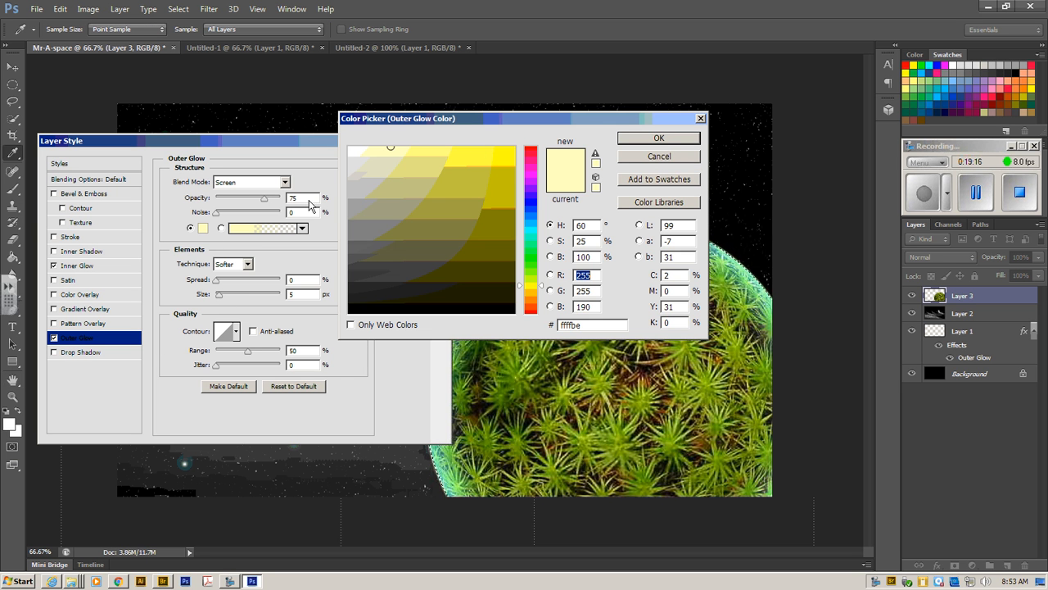
pyautogui.click(529, 229)
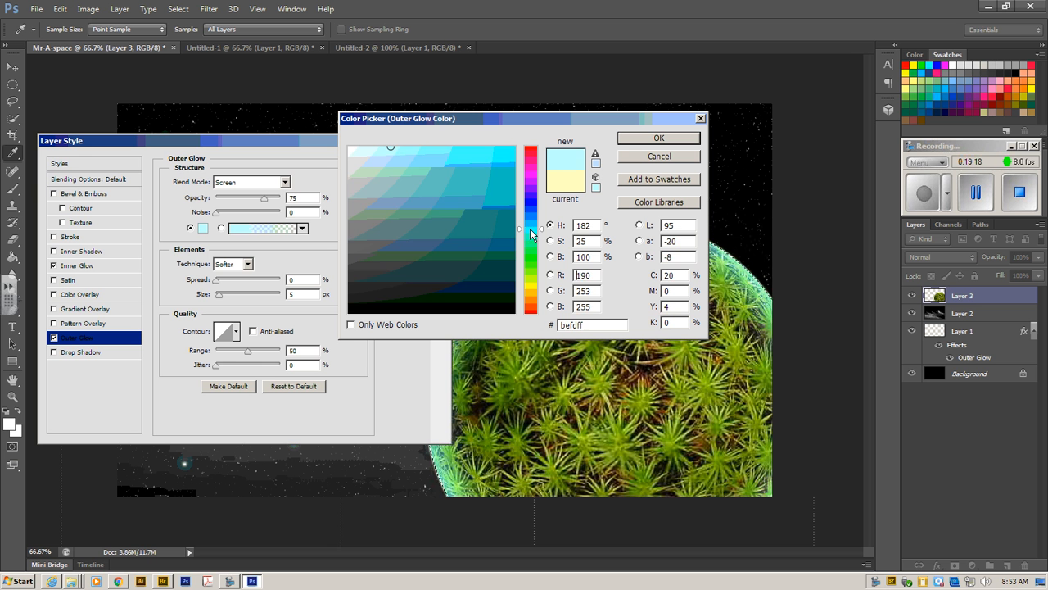
pyautogui.moveTo(541, 229)
pyautogui.mouseDown()
pyautogui.moveTo(542, 241)
pyautogui.moveTo(542, 227)
pyautogui.mouseUp()
pyautogui.click(486, 150)
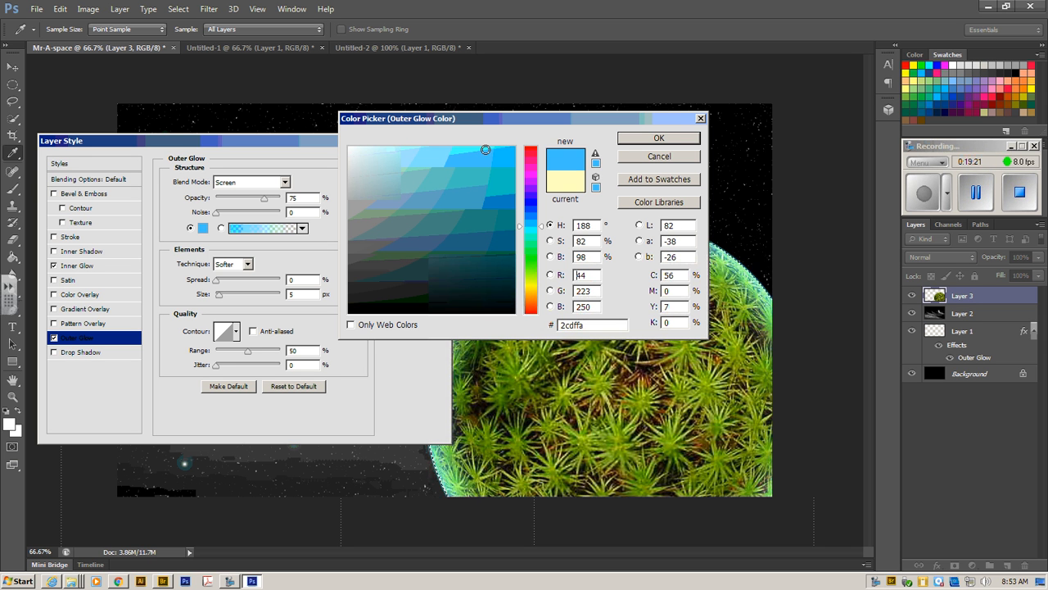
pyautogui.click(644, 139)
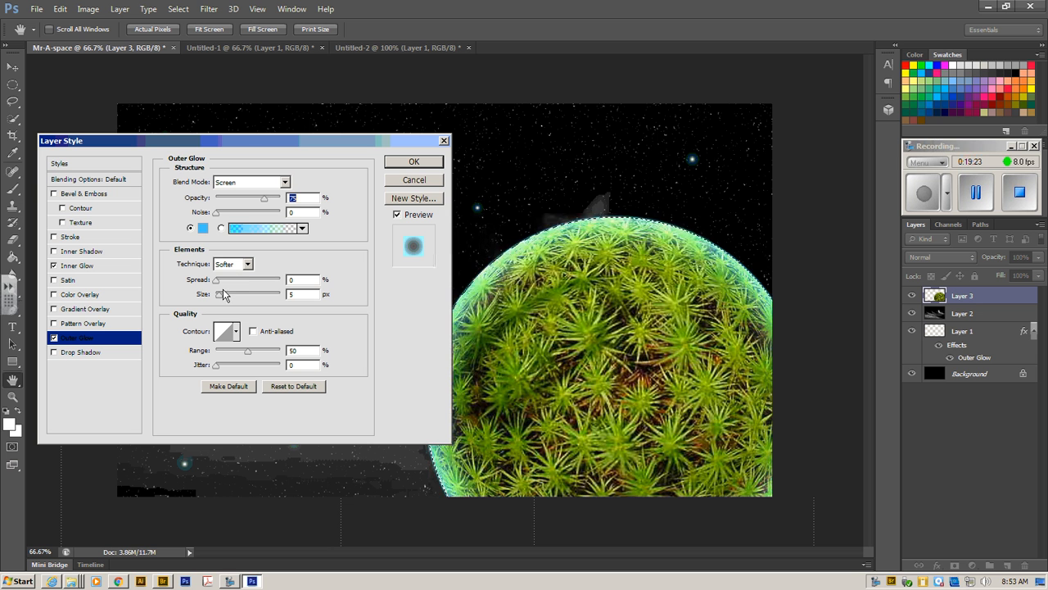
pyautogui.moveTo(219, 298); pyautogui.dragTo(233, 300)
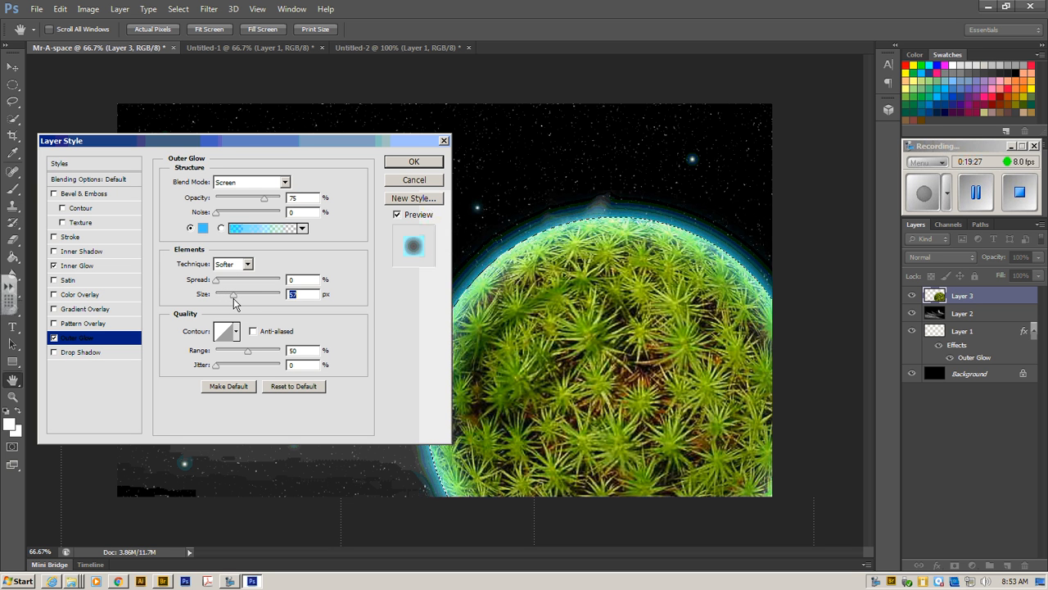
pyautogui.click(414, 163)
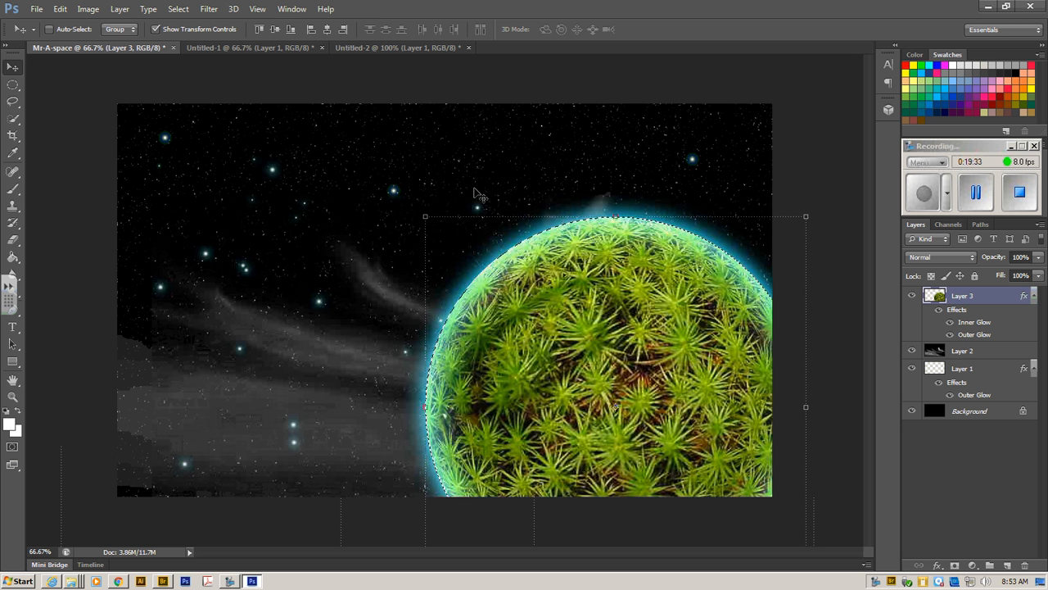
pyautogui.click(968, 185)
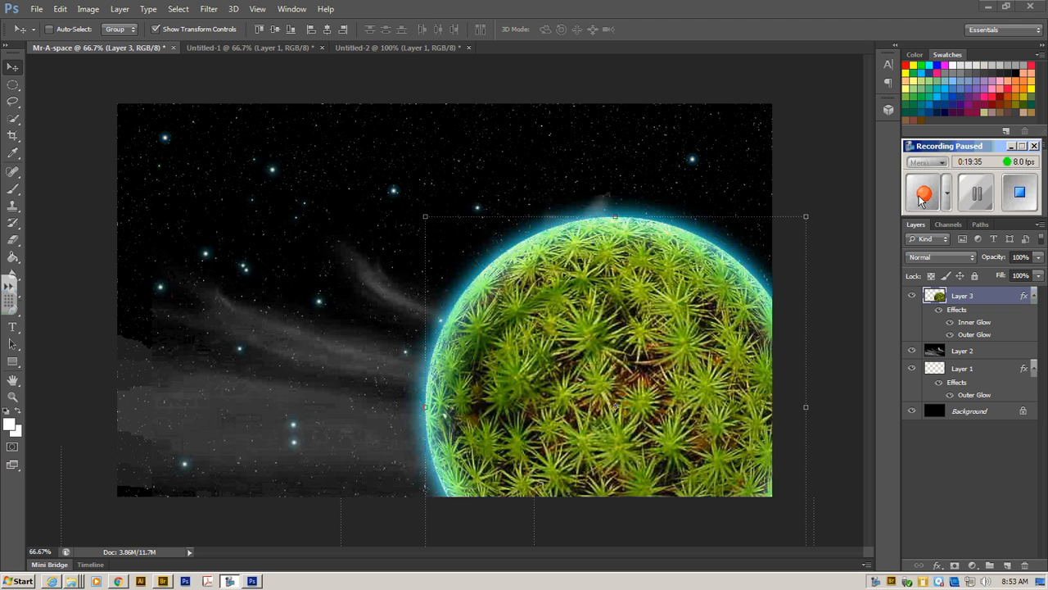
pyautogui.click(919, 200)
# Step: Load the planet layer's outline as a selection and create a new empty layer above it
pyautogui.keyDown('ctrl'); pyautogui.click(938, 295); pyautogui.keyUp('ctrl')
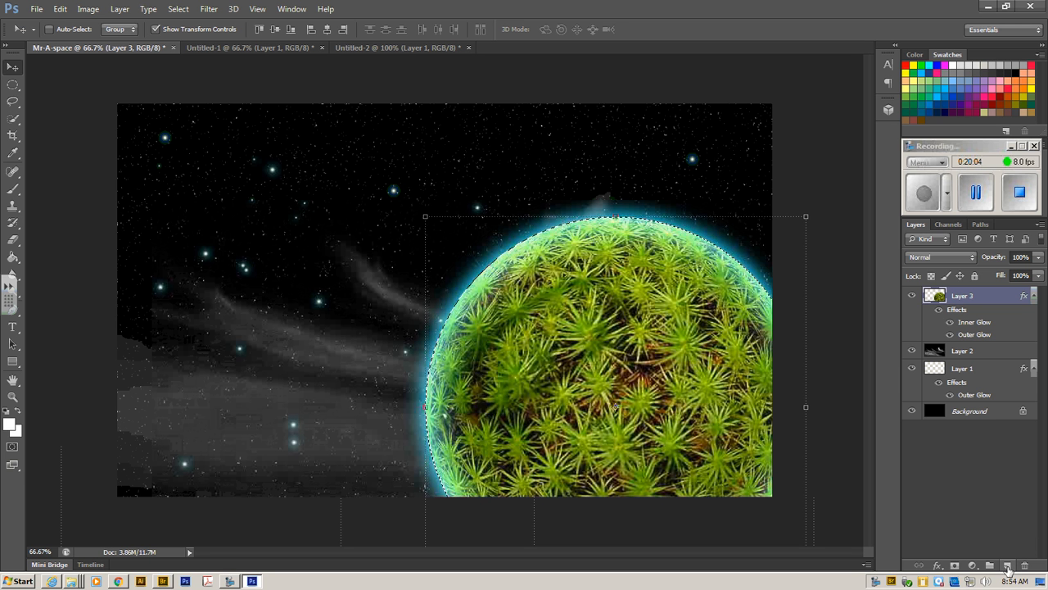
pyautogui.click(1007, 567)
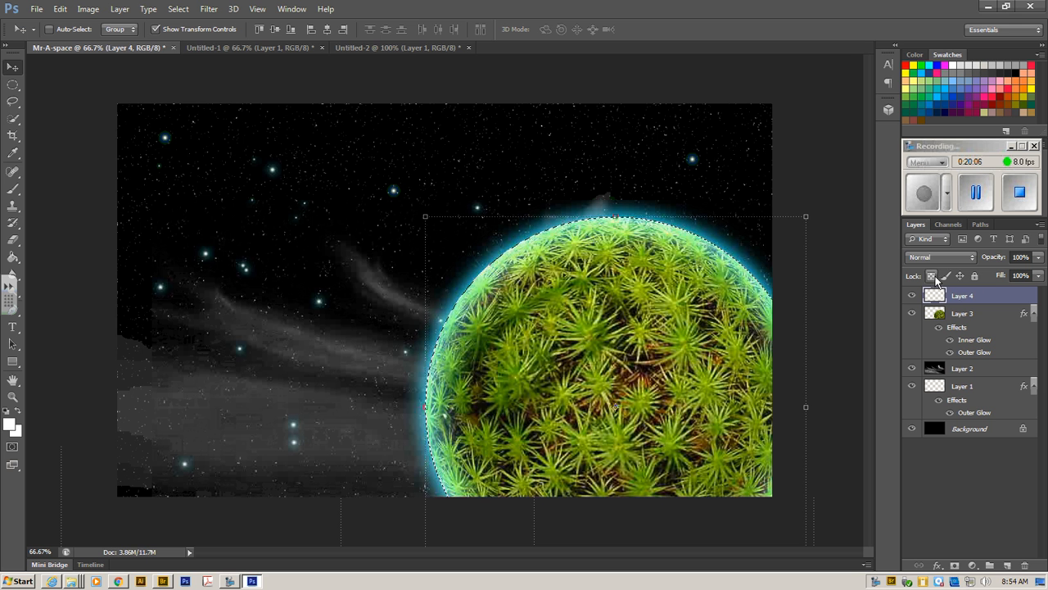
pyautogui.click(120, 9)
pyautogui.moveTo(127, 24)
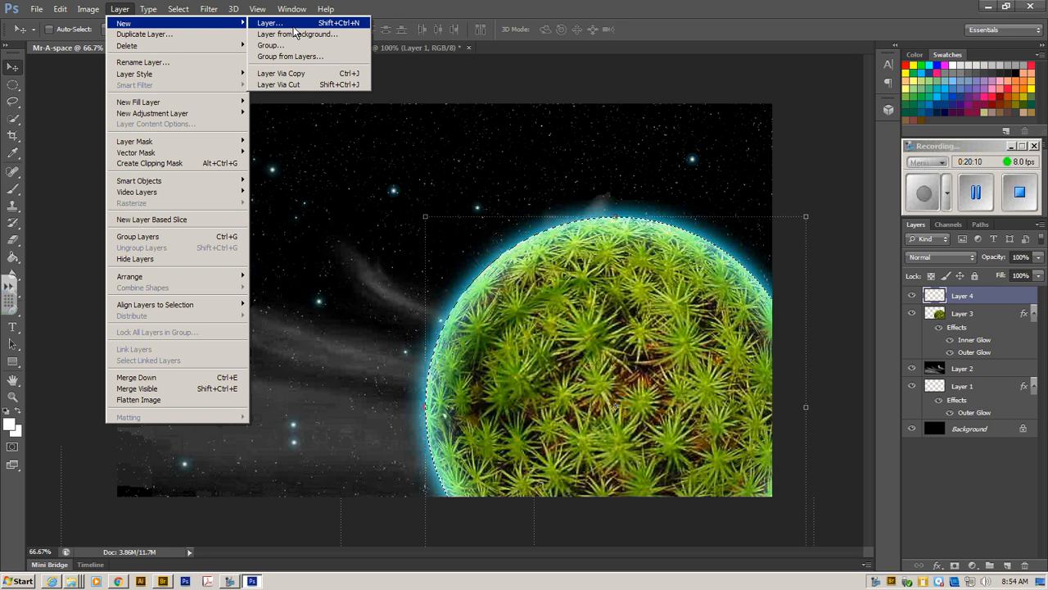
pyautogui.click(970, 299)
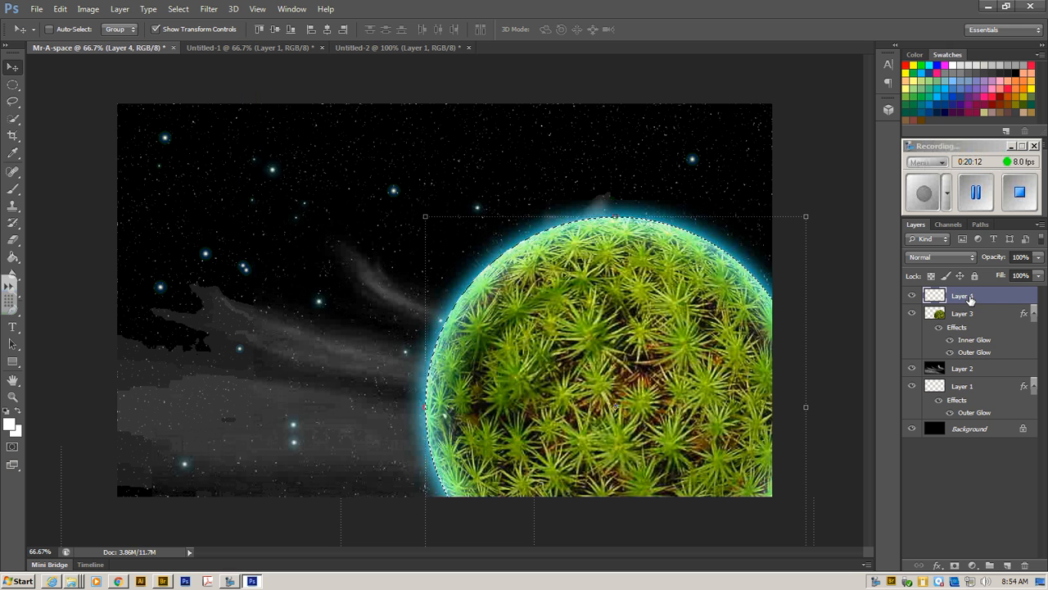
# Step: Rename the moss planet layer, Layer 3, as "Planet 1"
pyautogui.click(965, 319)
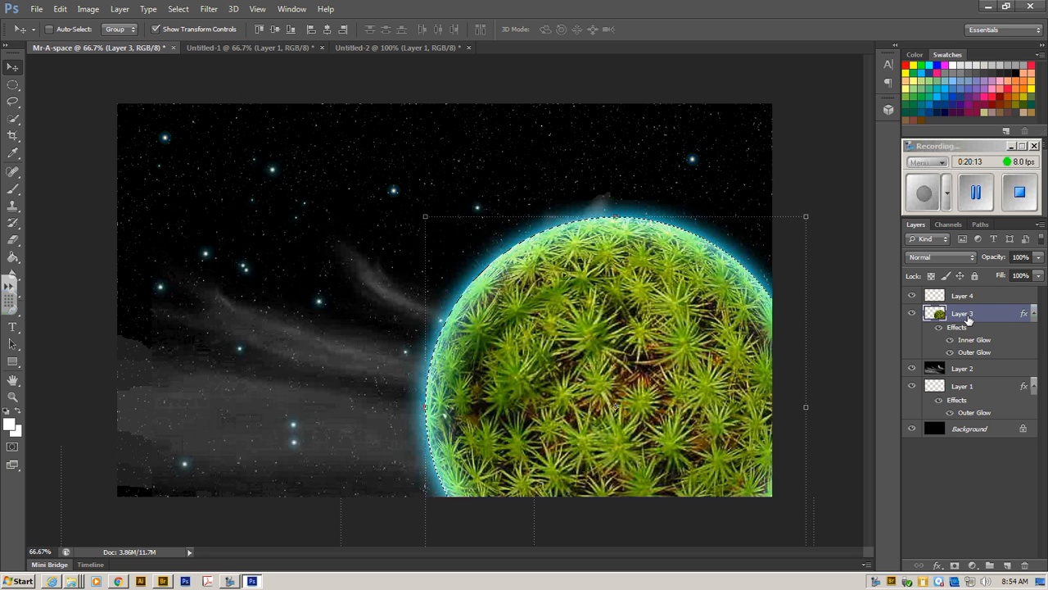
pyautogui.doubleClick(964, 314)
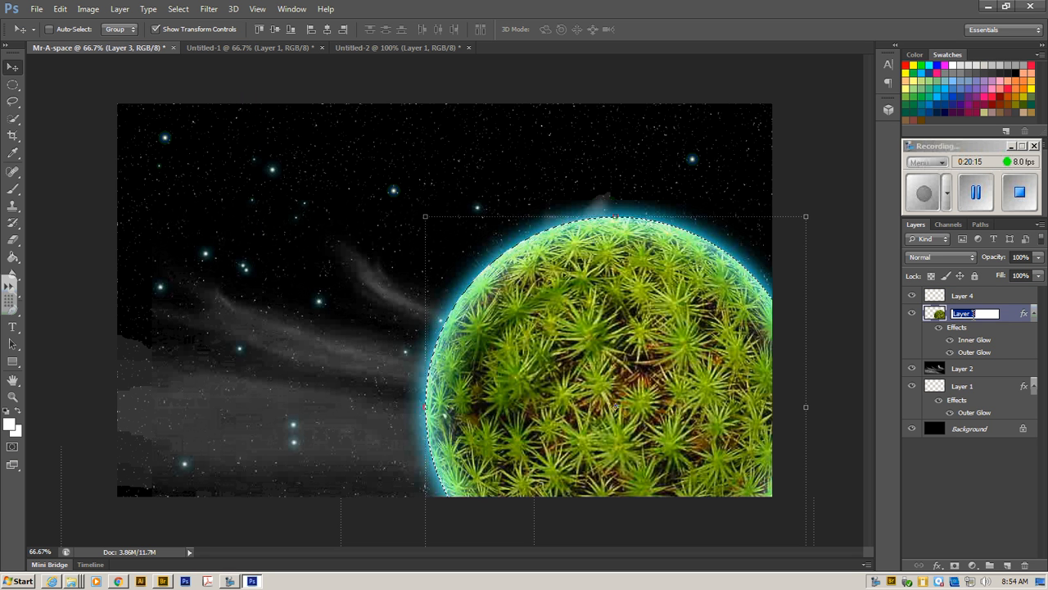
pyautogui.write('Planet 1')
# Step: Rename the new empty layer above the planet as "Shadow"
pyautogui.click(965, 296)
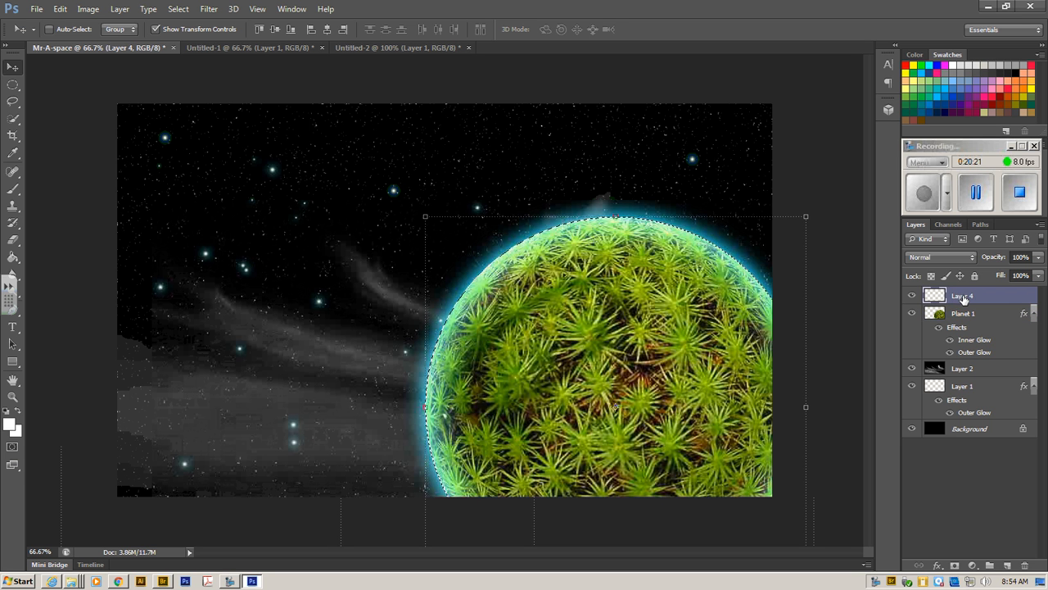
pyautogui.doubleClick(964, 297)
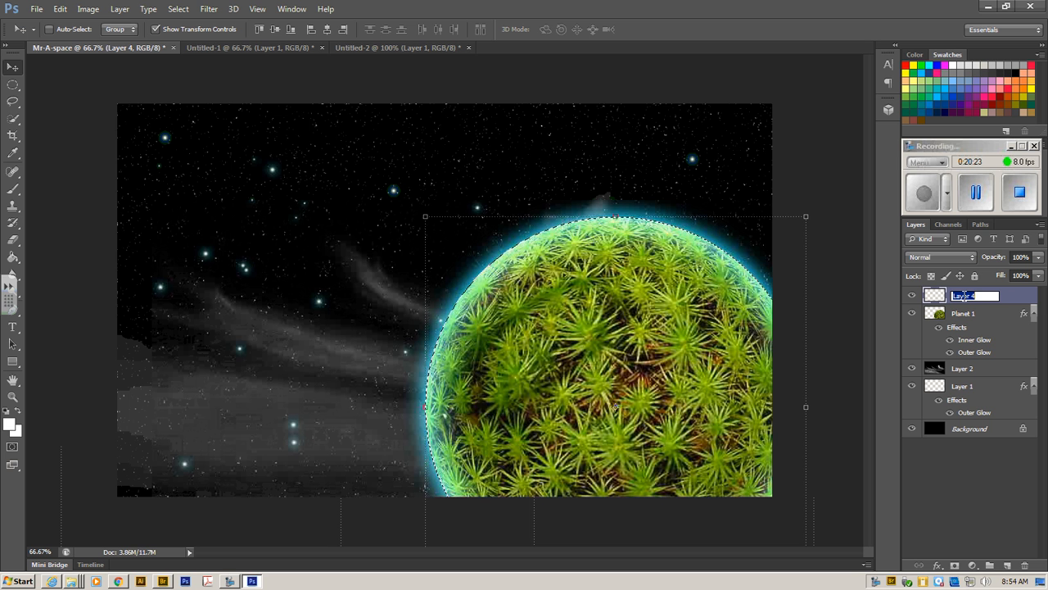
pyautogui.write('Sh')
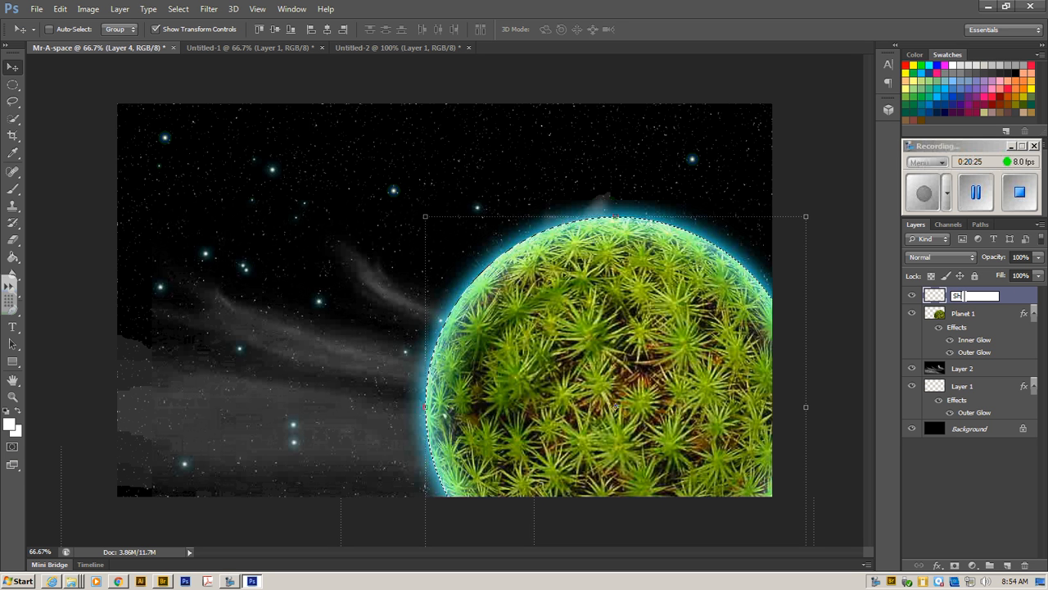
pyautogui.write('adow')
pyautogui.press('Return')
# Step: Rename Layer 2, which holds the grey wisps behind the planet, as "clouds"
pyautogui.click(964, 369)
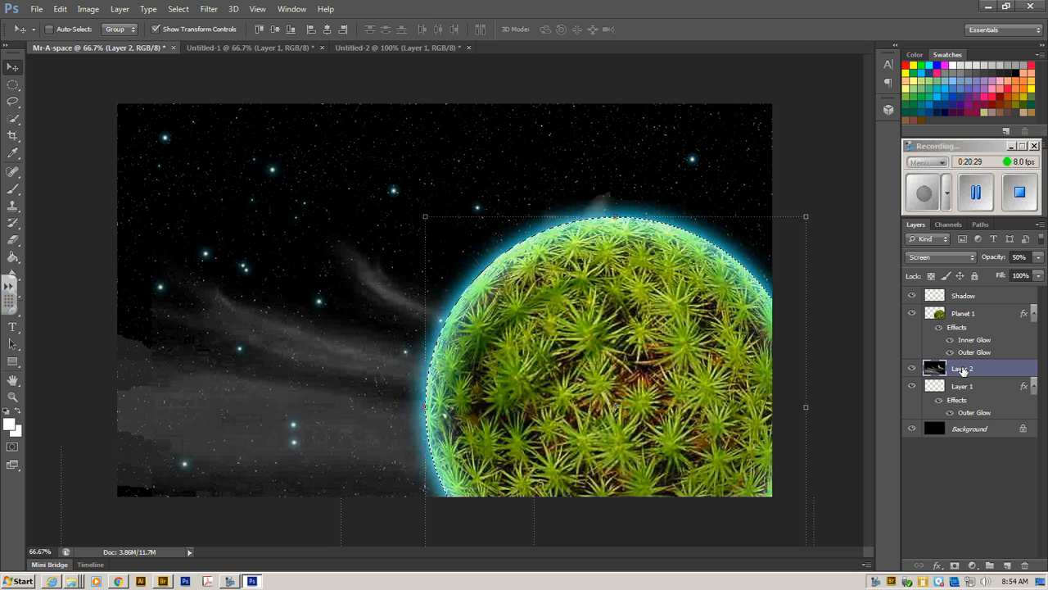
pyautogui.doubleClick(964, 369)
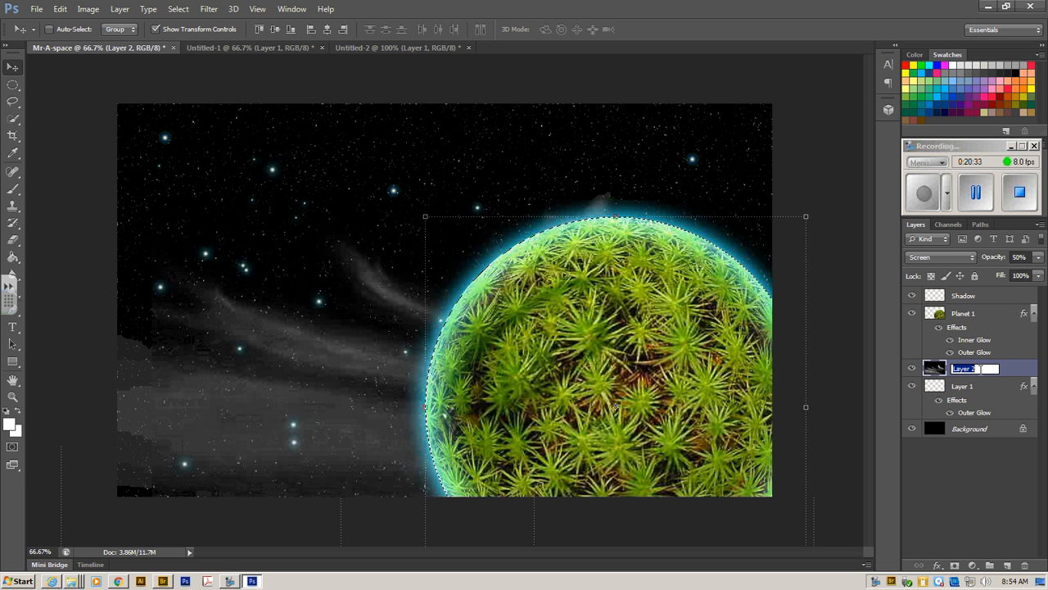
pyautogui.write('clouds')
pyautogui.click(984, 318)
# Step: Make the Shadow layer active and set the foreground colour to black
pyautogui.click(982, 296)
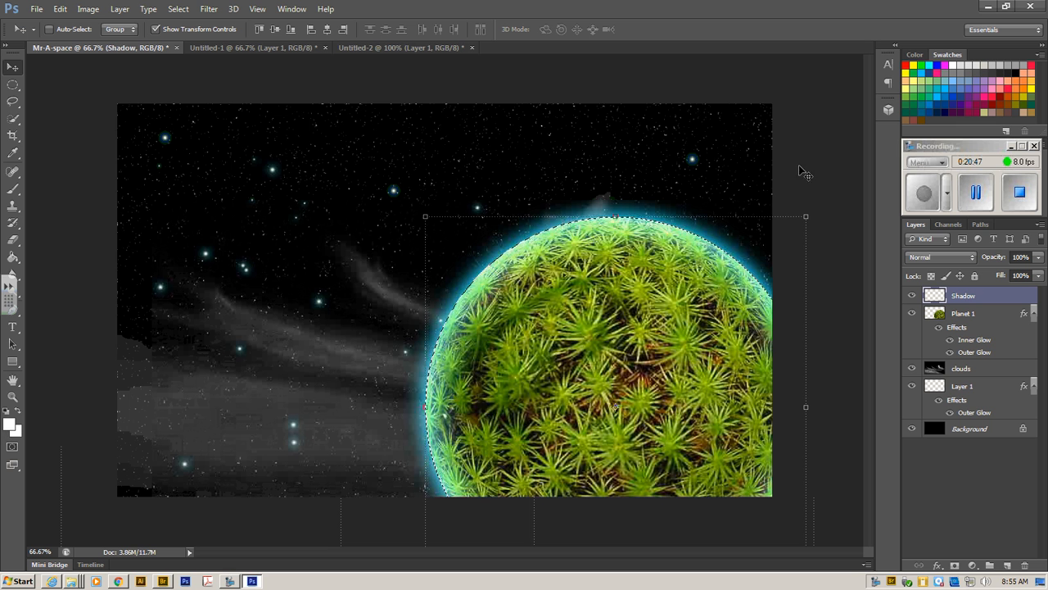
pyautogui.click(1021, 70)
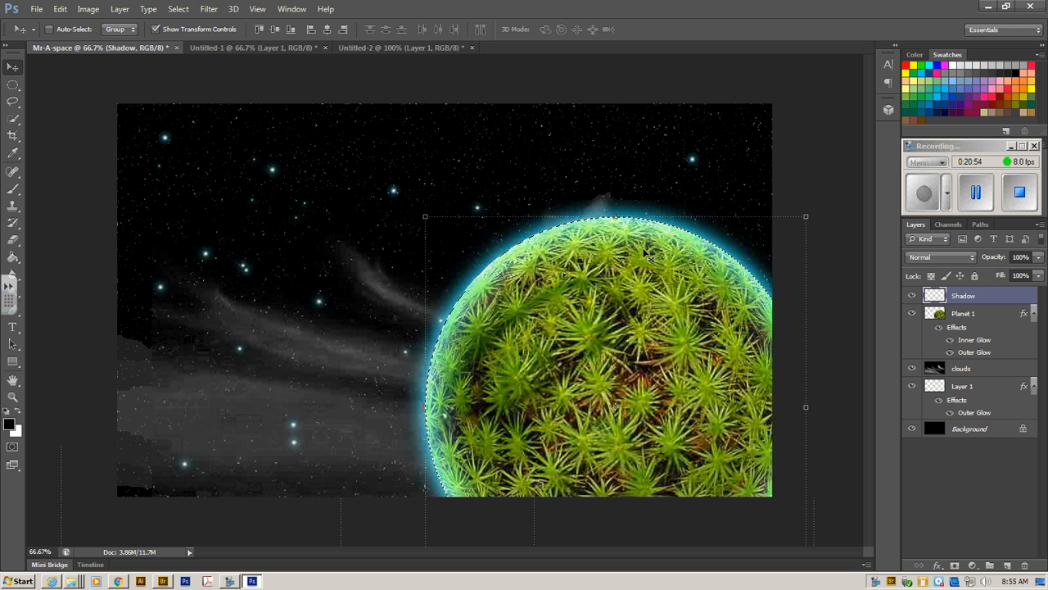
# Step: Try the Fill command on the planet-shaped selection of the Shadow layer with the foreground colour in Normal mode at 100% opacity
pyautogui.click(61, 9)
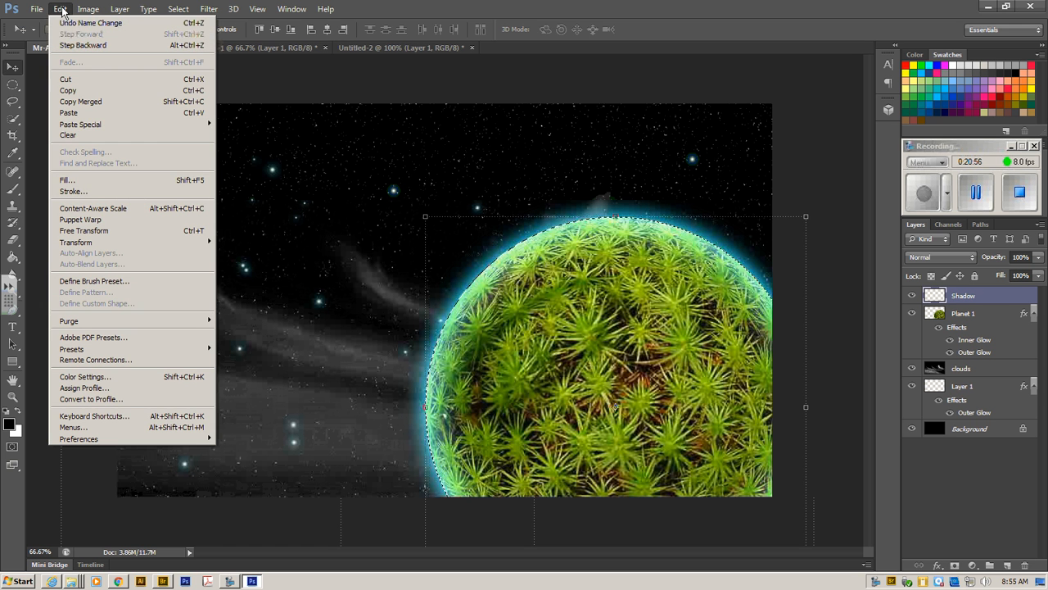
pyautogui.click(81, 179)
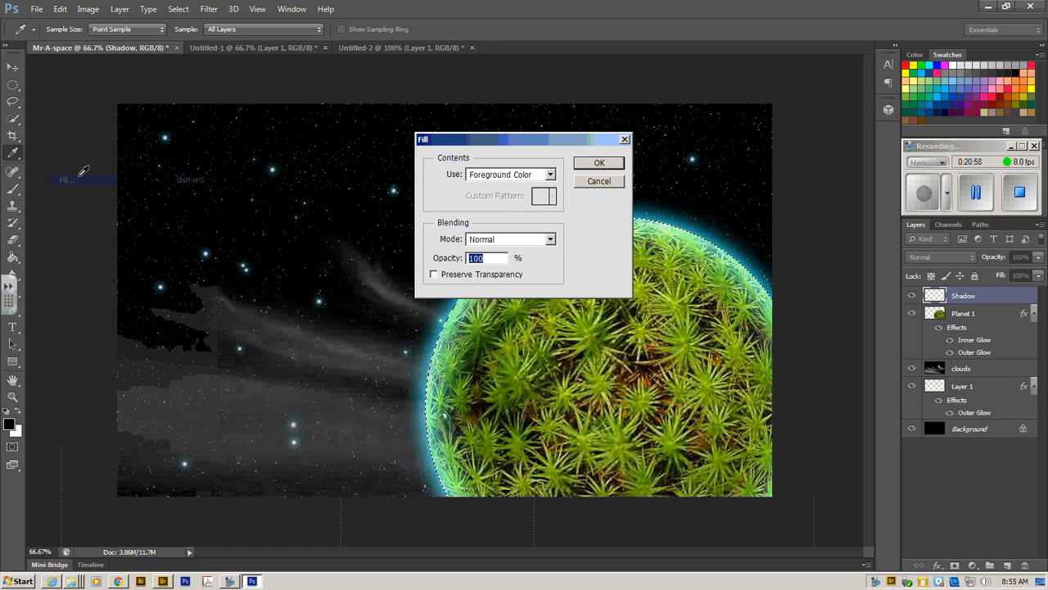
pyautogui.click(601, 164)
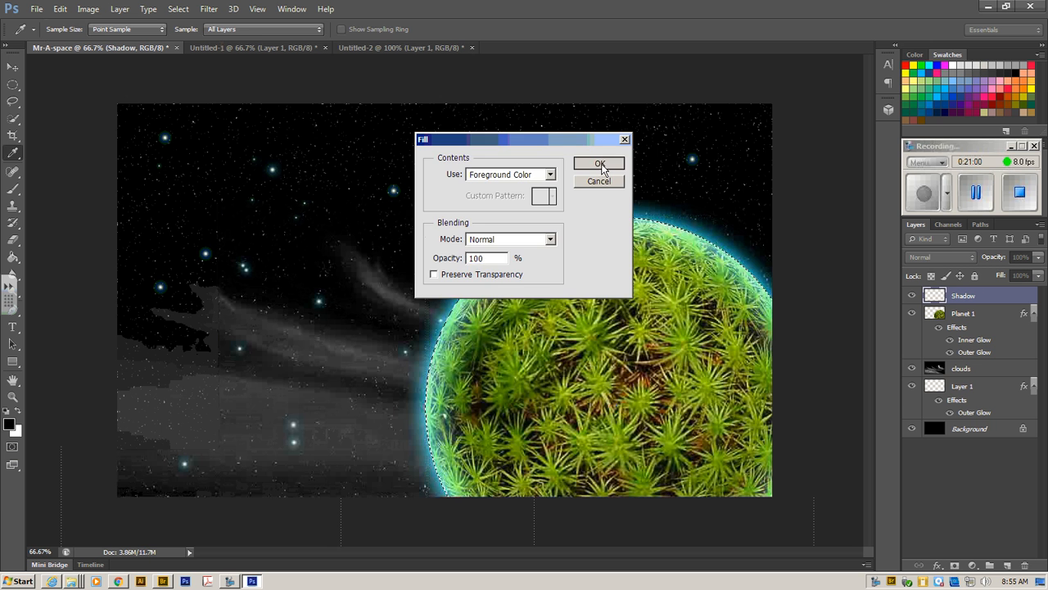
pyautogui.press('v')
pyautogui.hotkey('ctrl', 'z')
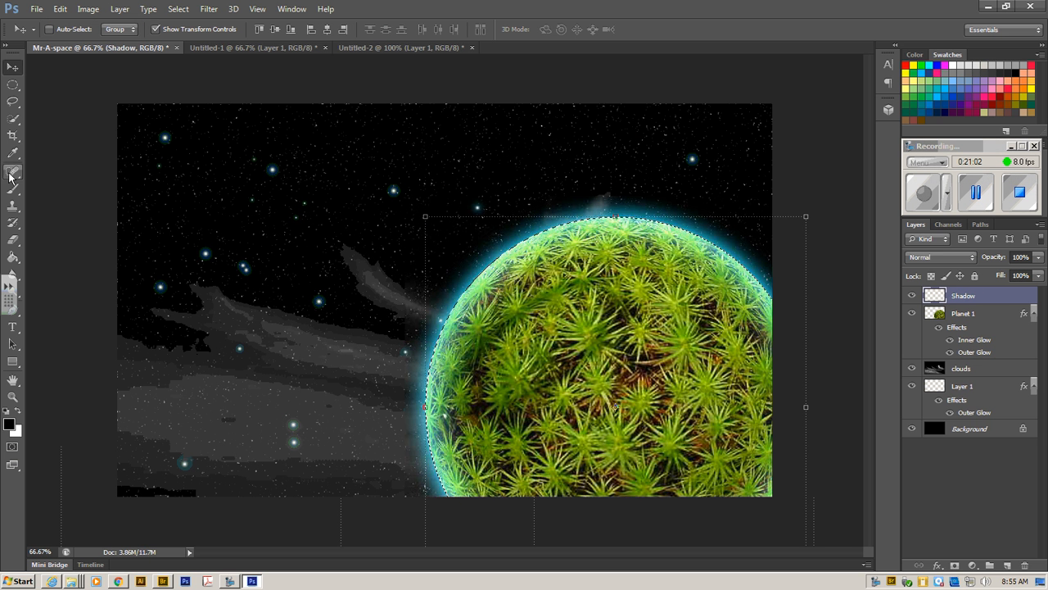
# Step: Fill the planet-shaped selection on the Shadow layer with black using the Paint Bucket tool
pyautogui.moveTo(12, 256); pyautogui.dragTo(64, 270)
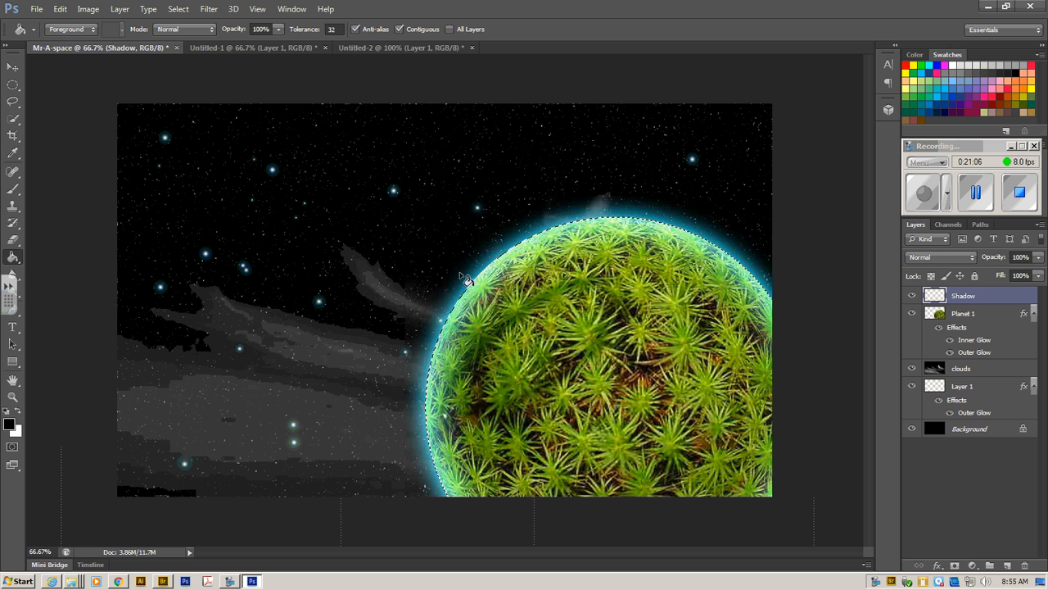
pyautogui.click(587, 275)
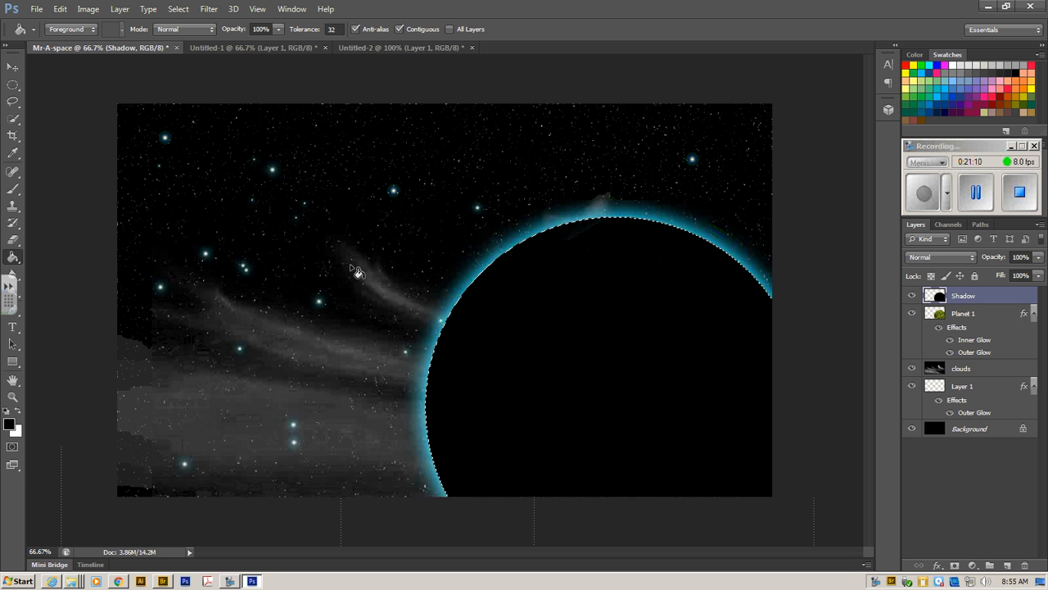
pyautogui.click(375, 435)
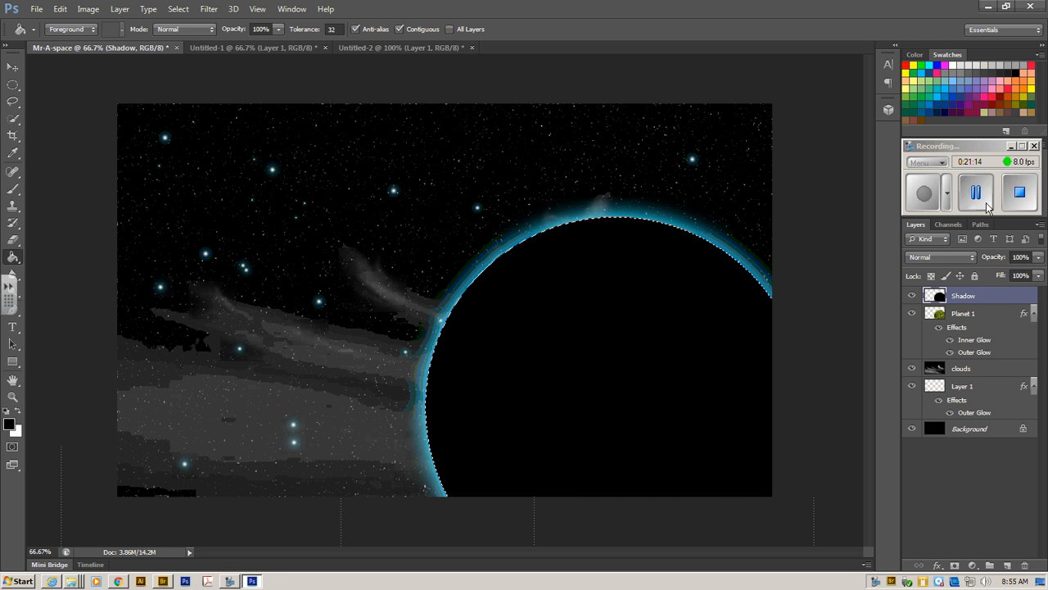
# Step: Deselect the planet outline and move the black shadow disc diagonally down-right, exposing a crescent of the planet's upper-left edge
pyautogui.click(916, 194)
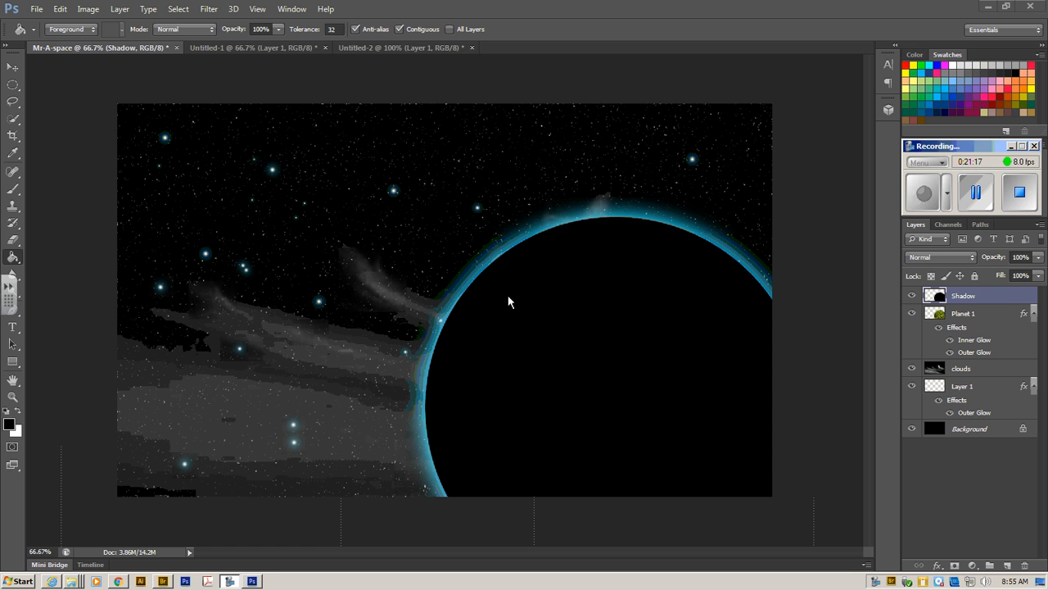
pyautogui.click(14, 71)
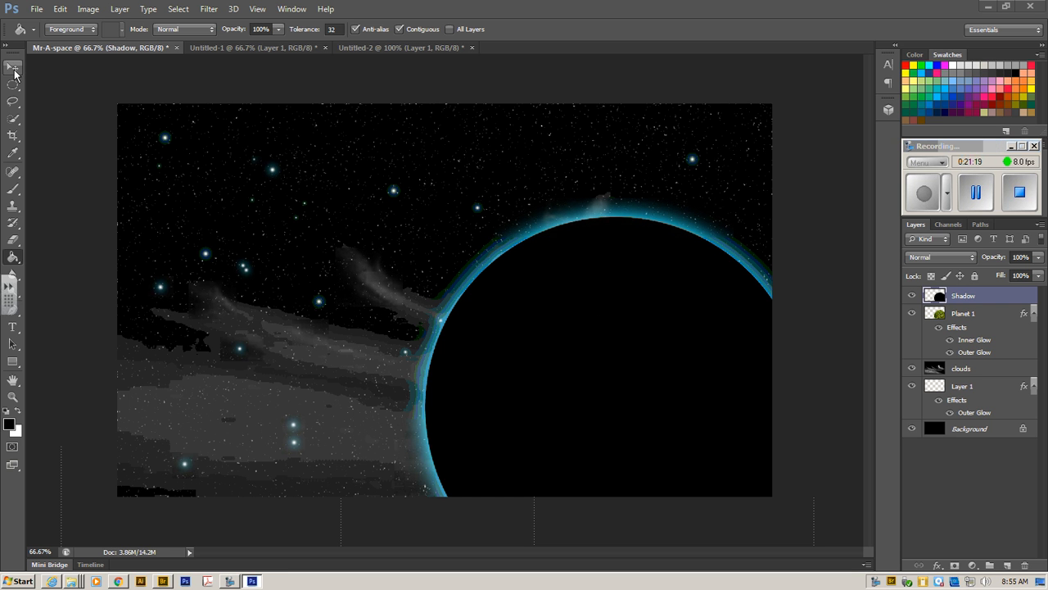
pyautogui.click(14, 71)
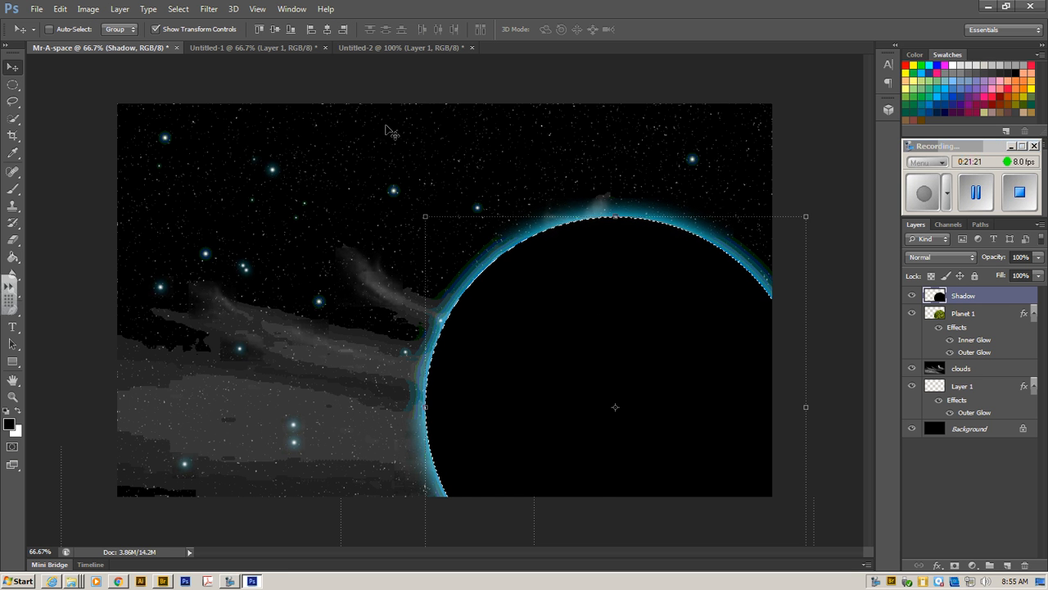
pyautogui.hotkey('ctrl', 'd')
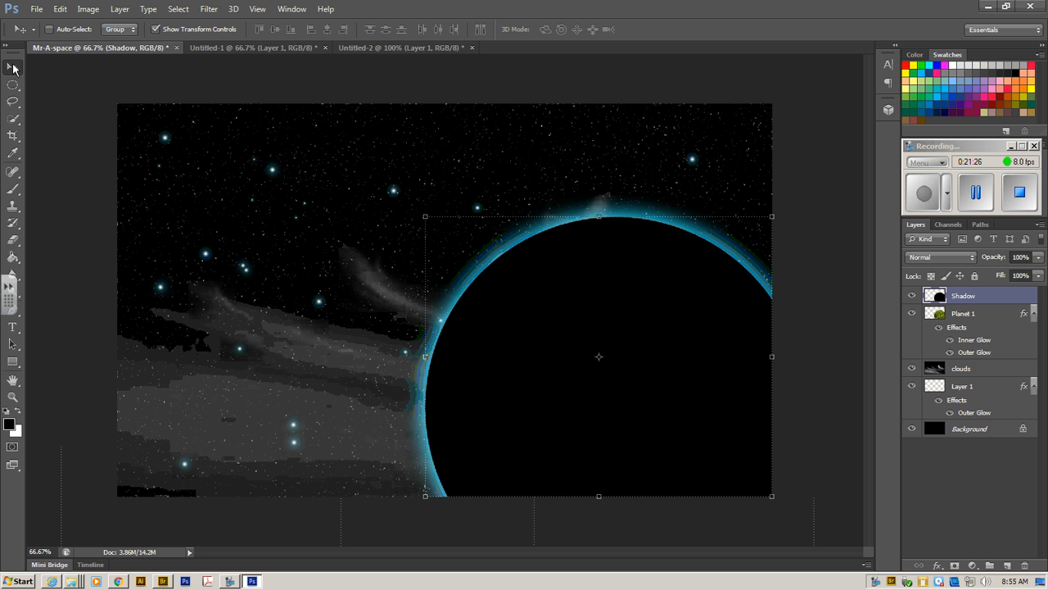
pyautogui.moveTo(546, 331); pyautogui.dragTo(579, 376)
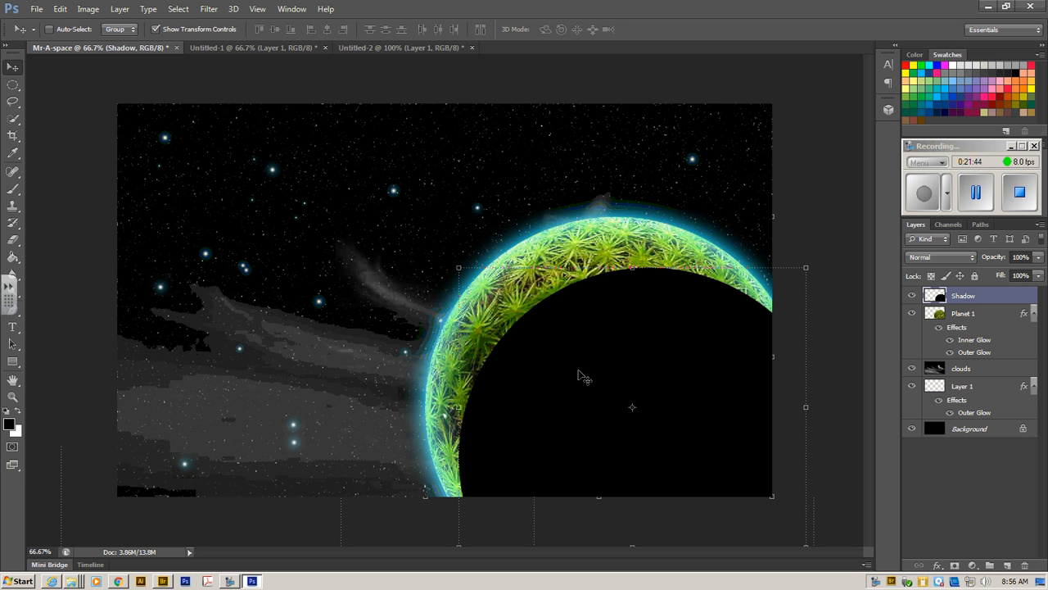
pyautogui.moveTo(580, 374); pyautogui.dragTo(590, 381)
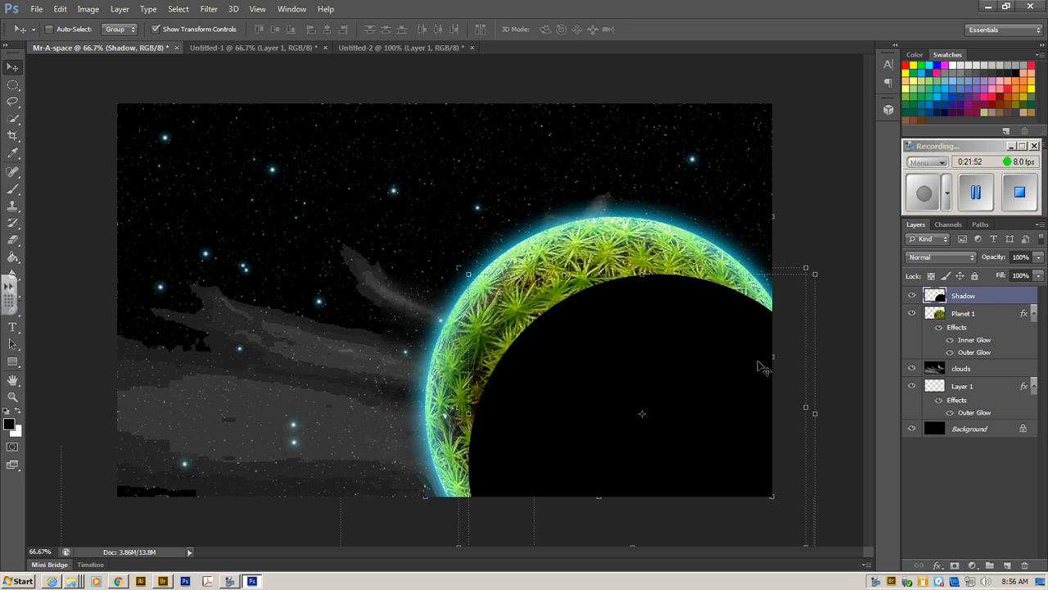
# Step: Apply a Gaussian Blur with a radius of 112.0 pixels to the Shadow layer
pyautogui.click(202, 12)
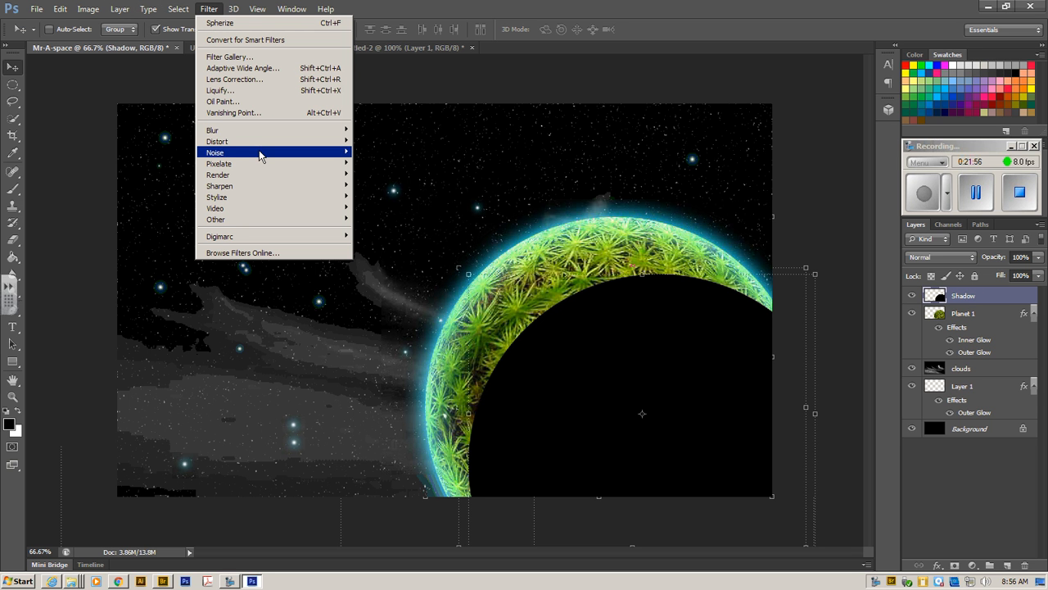
pyautogui.moveTo(262, 133)
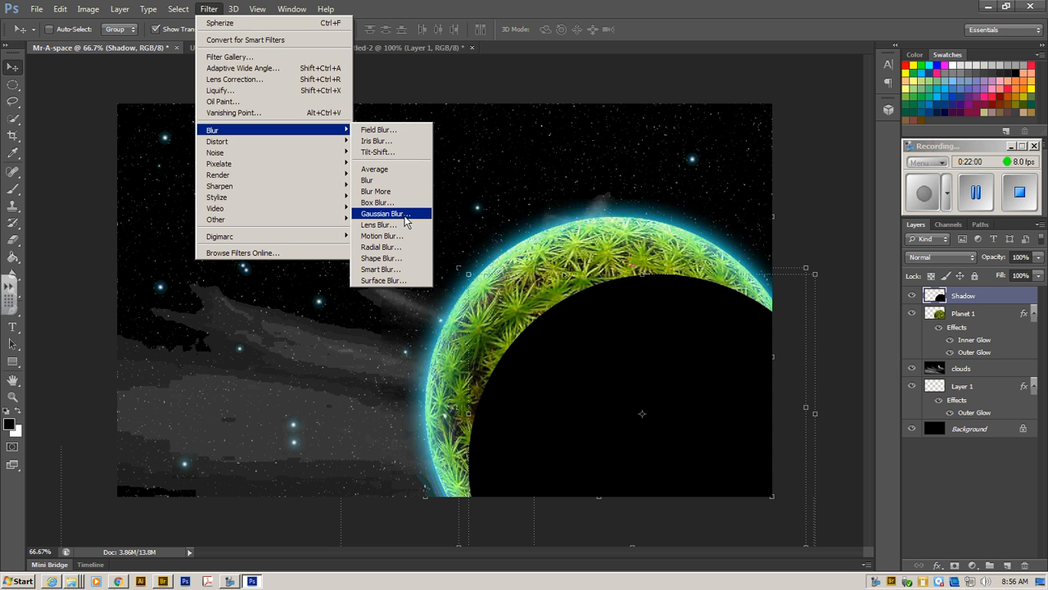
pyautogui.click(404, 215)
pyautogui.moveTo(453, 123); pyautogui.dragTo(296, 79)
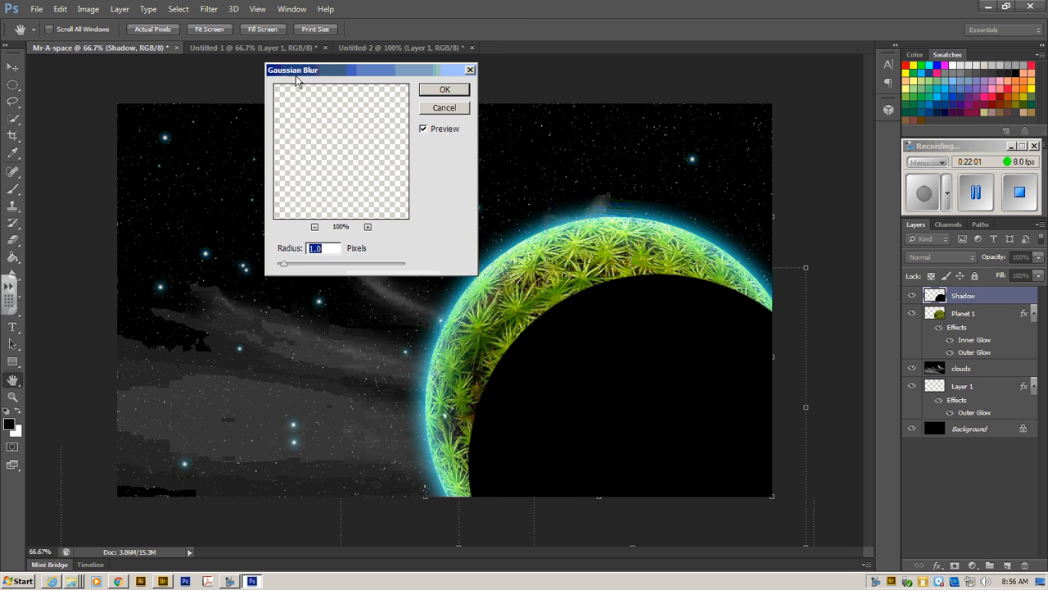
pyautogui.moveTo(284, 265); pyautogui.dragTo(363, 268)
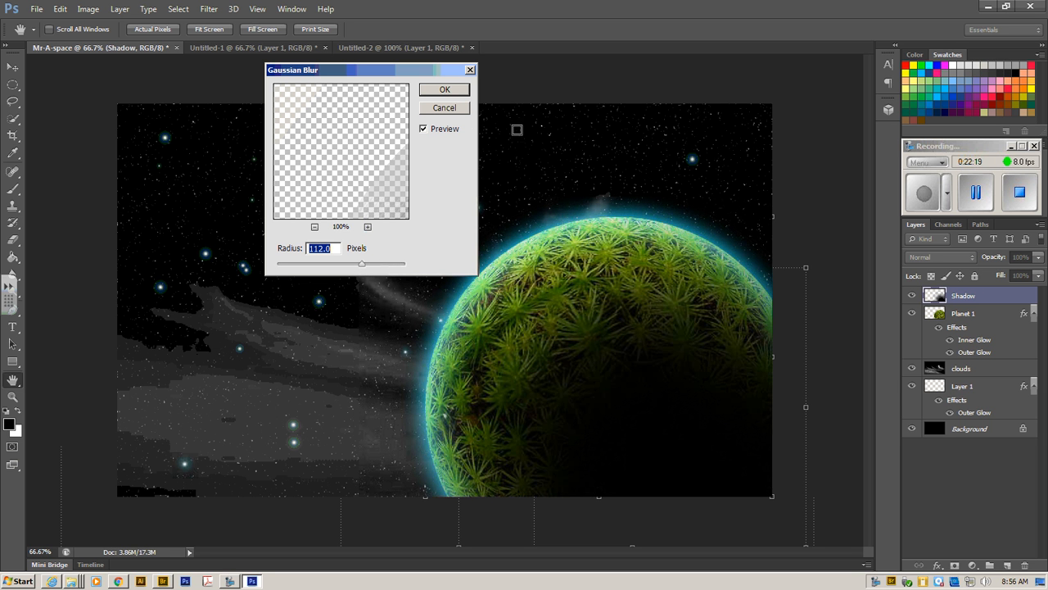
pyautogui.click(453, 90)
pyautogui.press('v')
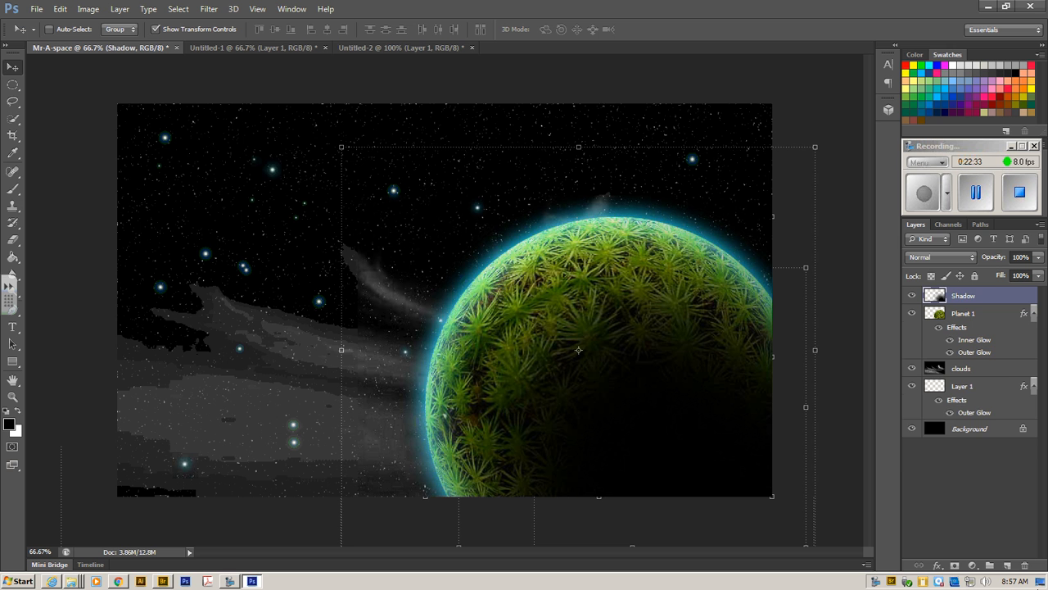
# Step: Add a new empty layer above the Shadow layer and set the foreground colour to white
pyautogui.hotkey('ctrl', 'shift', 'alt', 'n')
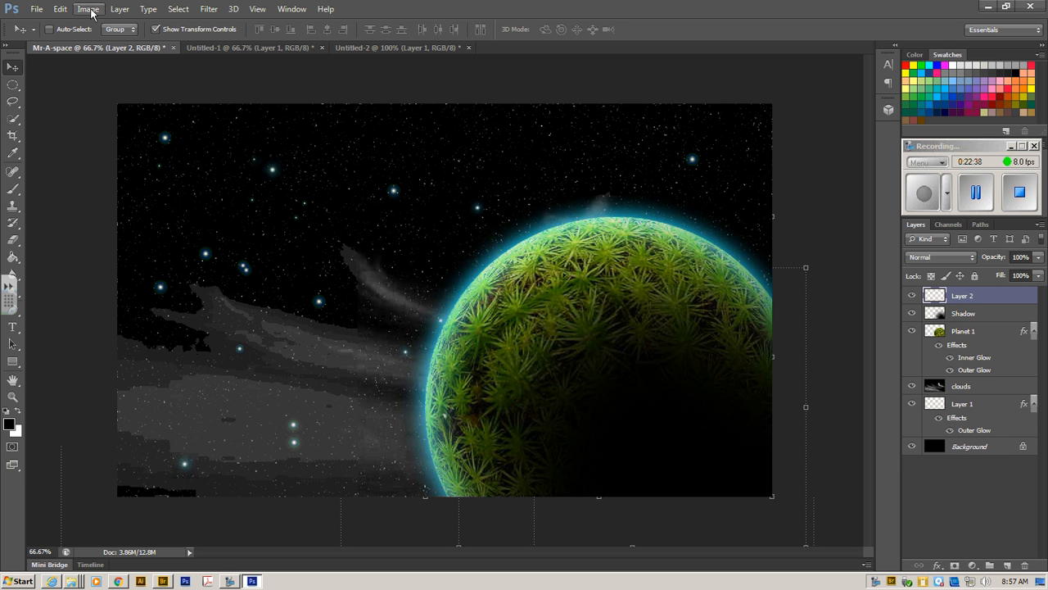
pyautogui.click(119, 9)
pyautogui.moveTo(124, 23)
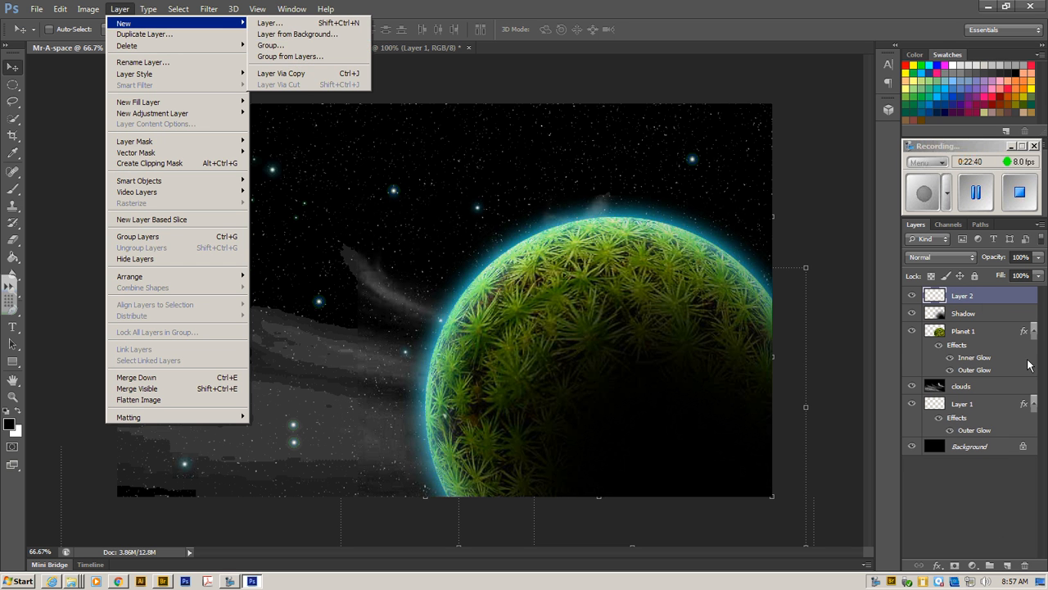
pyautogui.click(979, 298)
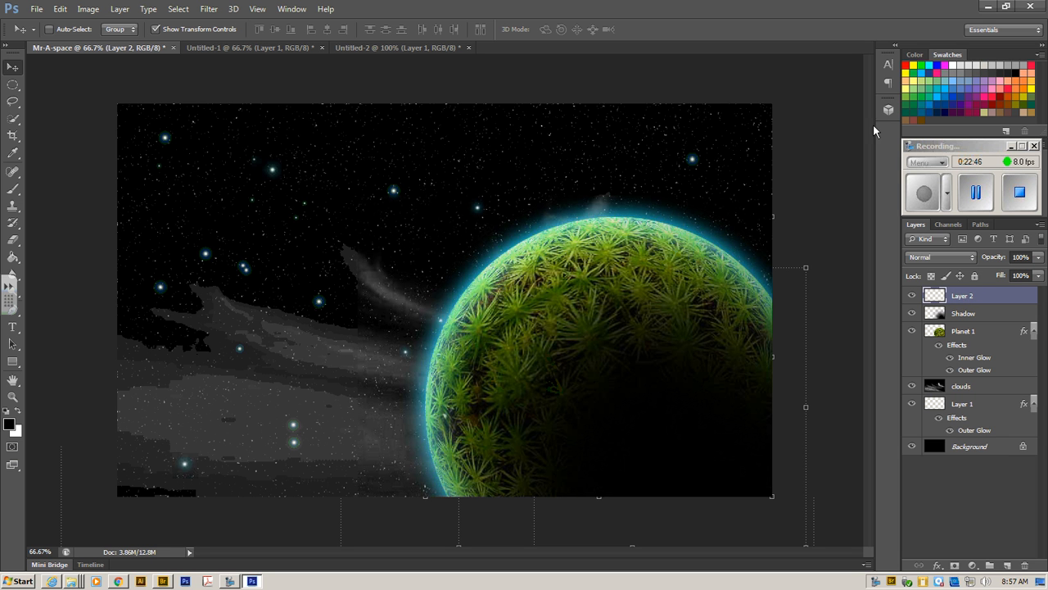
pyautogui.click(955, 63)
# Step: Set up the Brush tool with a soft round tip, 160 px in size and 0% hardness
pyautogui.click(13, 188)
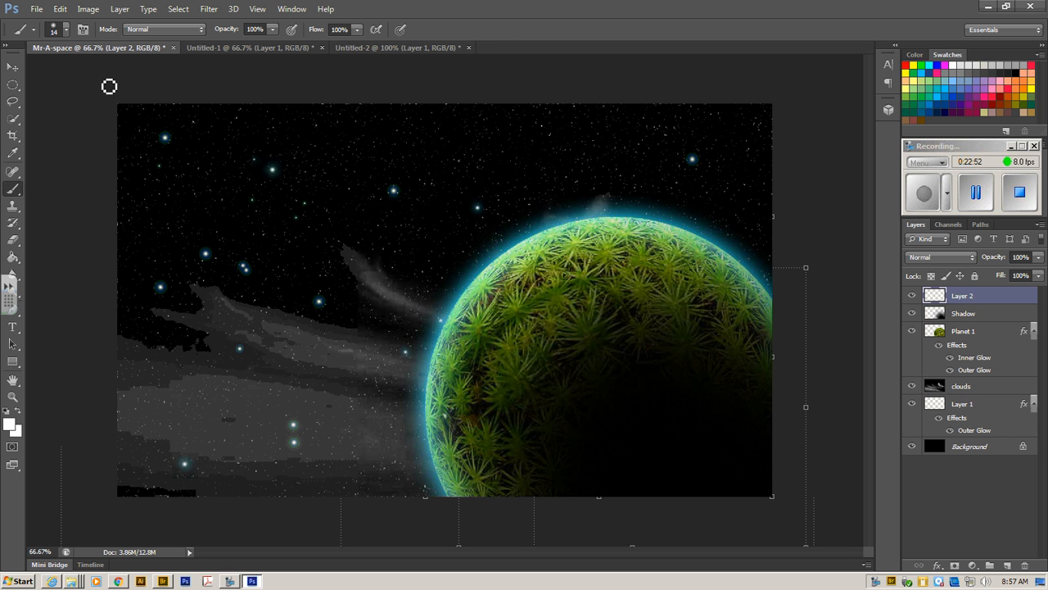
pyautogui.click(66, 31)
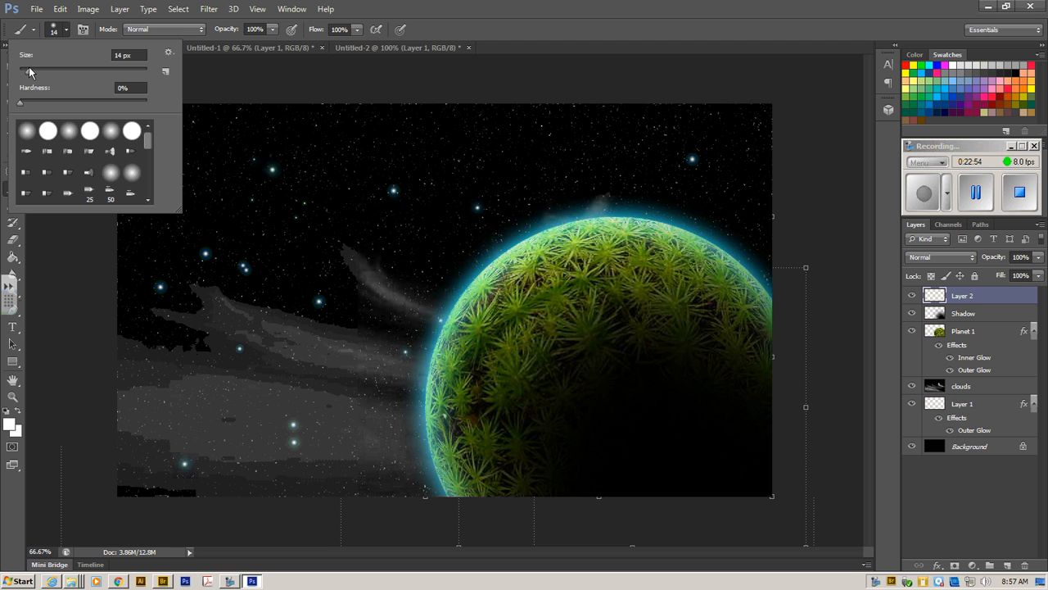
pyautogui.moveTo(33, 72); pyautogui.dragTo(81, 78)
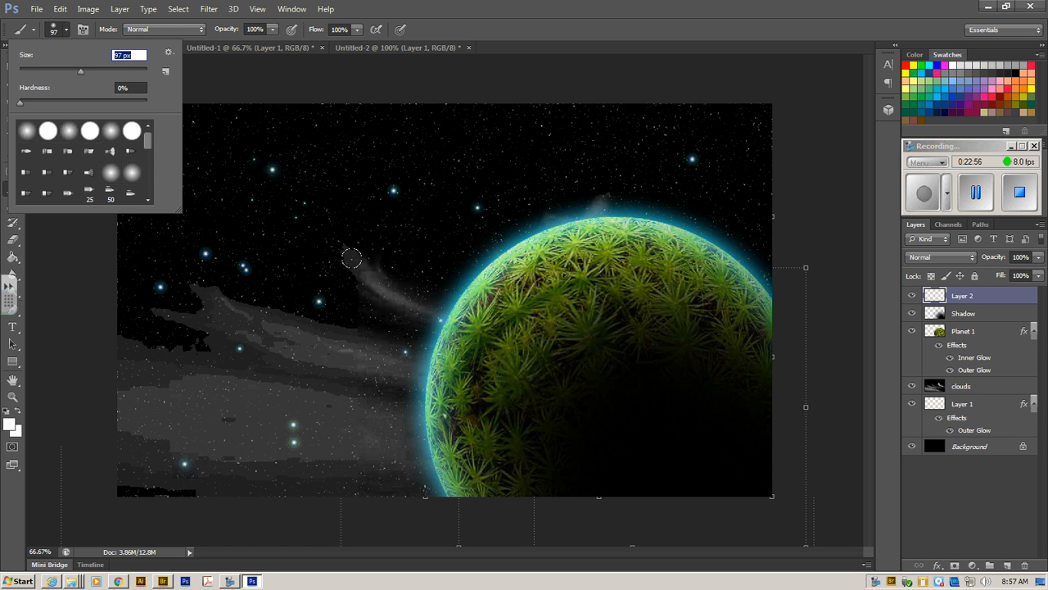
pyautogui.click(66, 135)
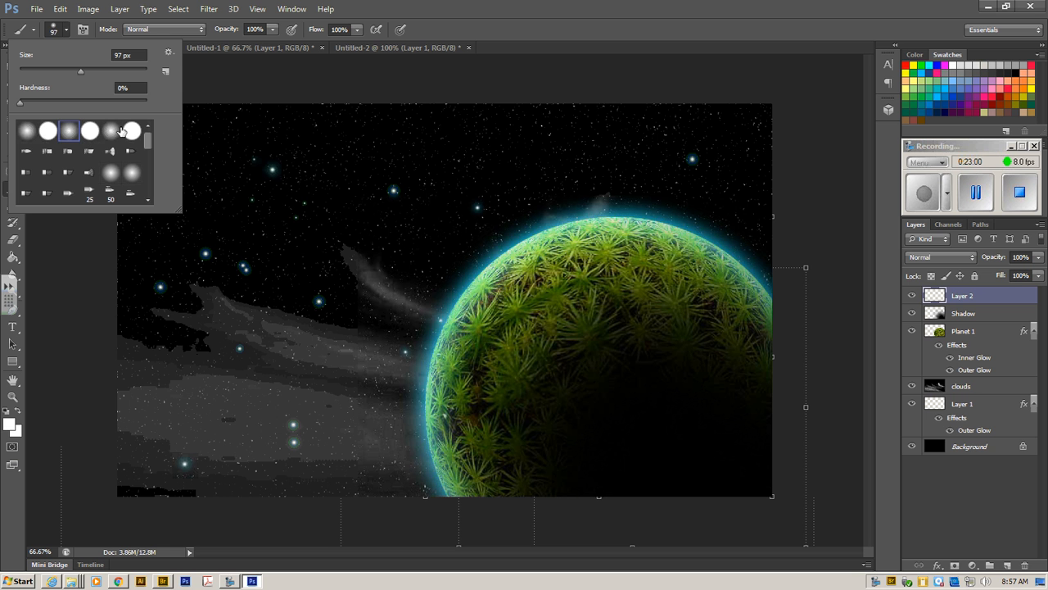
pyautogui.click(110, 133)
pyautogui.click(70, 135)
pyautogui.moveTo(80, 70); pyautogui.dragTo(102, 70)
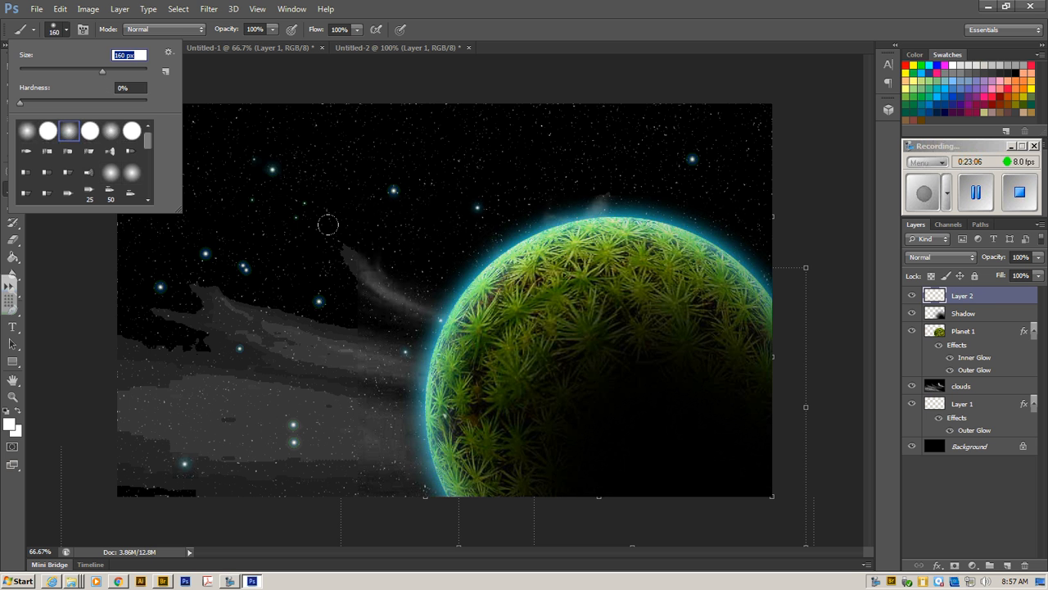
# Step: Paint separate soft white dabs on Layer 2 along the planet's left and upper rim
pyautogui.click(439, 260)
pyautogui.click(436, 351)
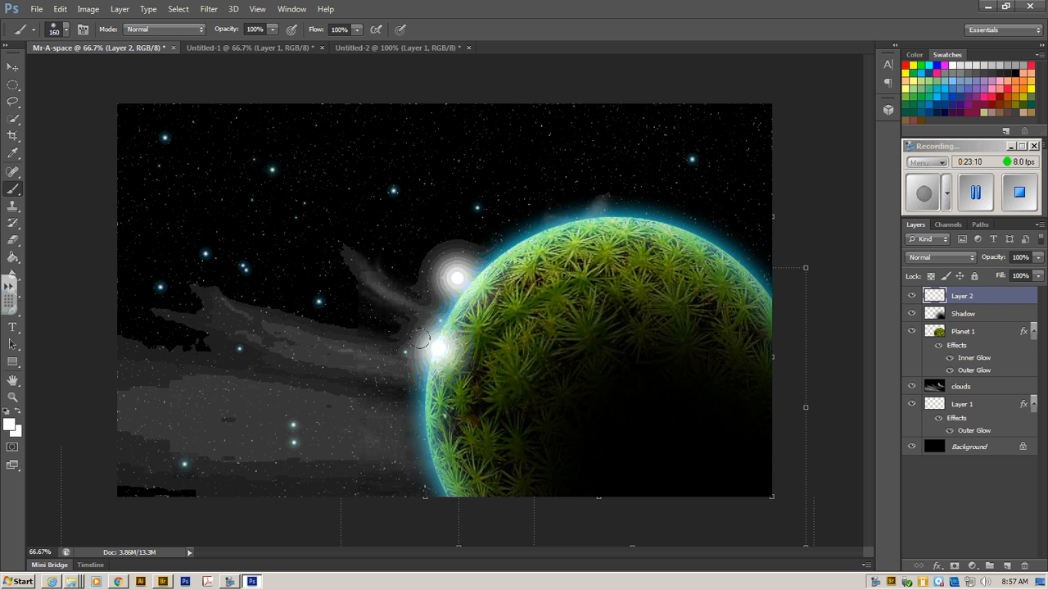
pyautogui.click(415, 361)
pyautogui.click(421, 439)
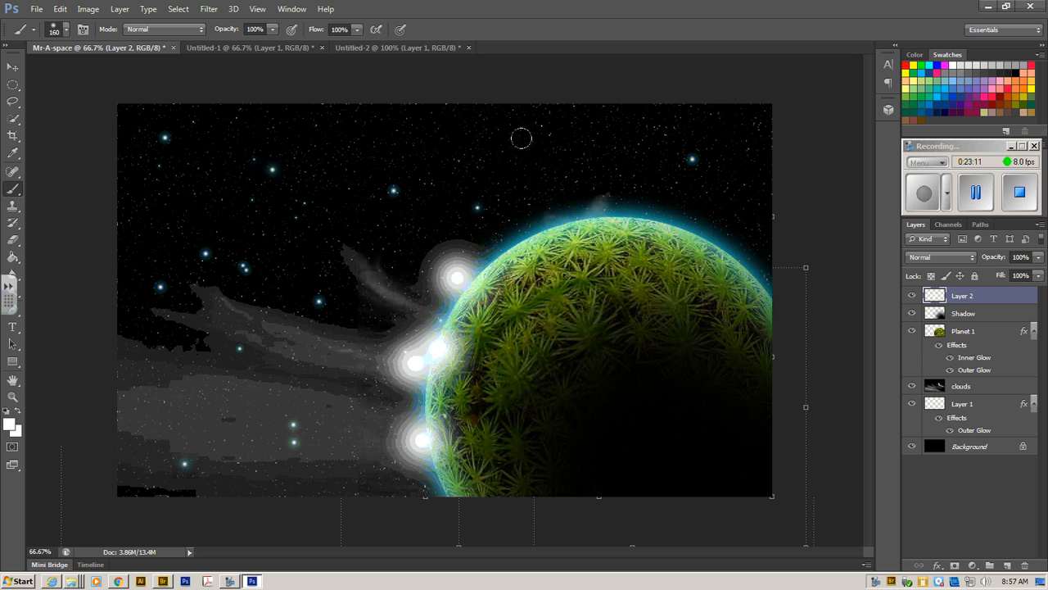
pyautogui.click(535, 205)
pyautogui.click(641, 200)
pyautogui.click(655, 199)
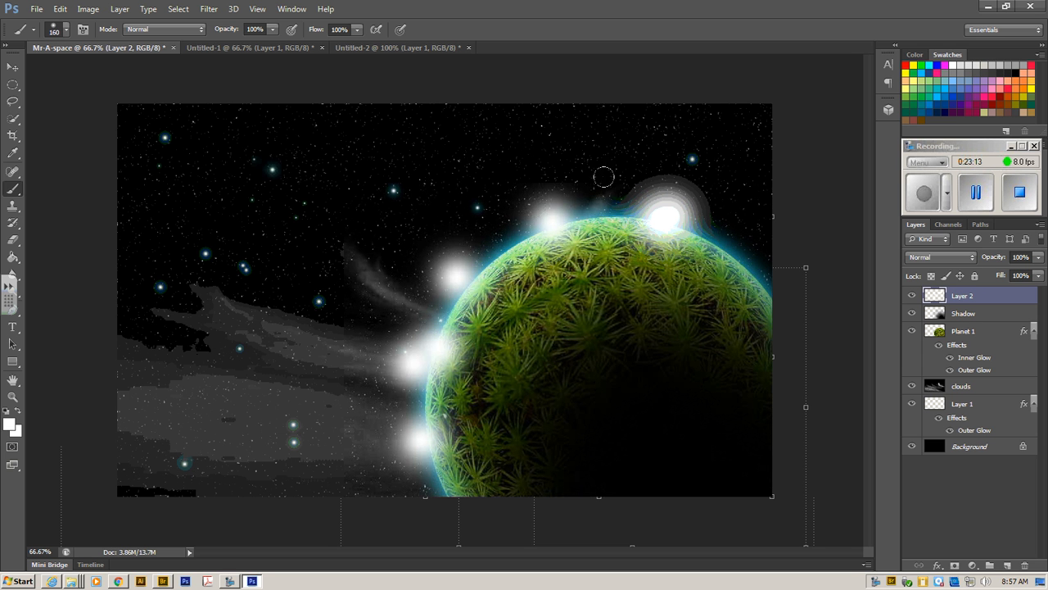
pyautogui.click(605, 175)
pyautogui.click(706, 220)
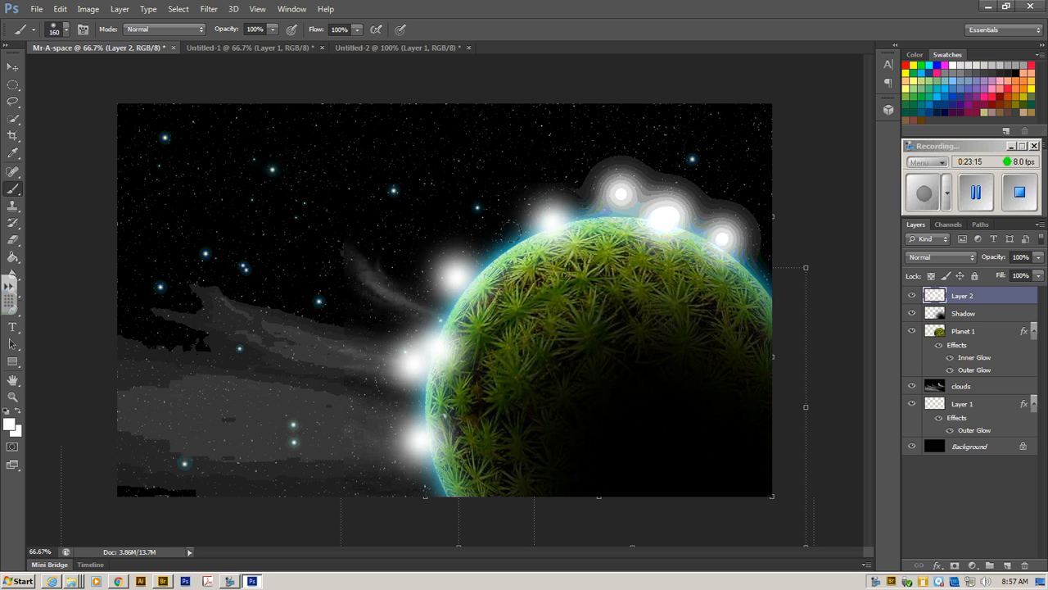
# Step: Toggle Layer 2's visibility to compare the scene with and without the white dabs, keeping Layer 2 shown and active
pyautogui.click(911, 296)
pyautogui.click(912, 295)
pyautogui.click(912, 295)
pyautogui.click(911, 295)
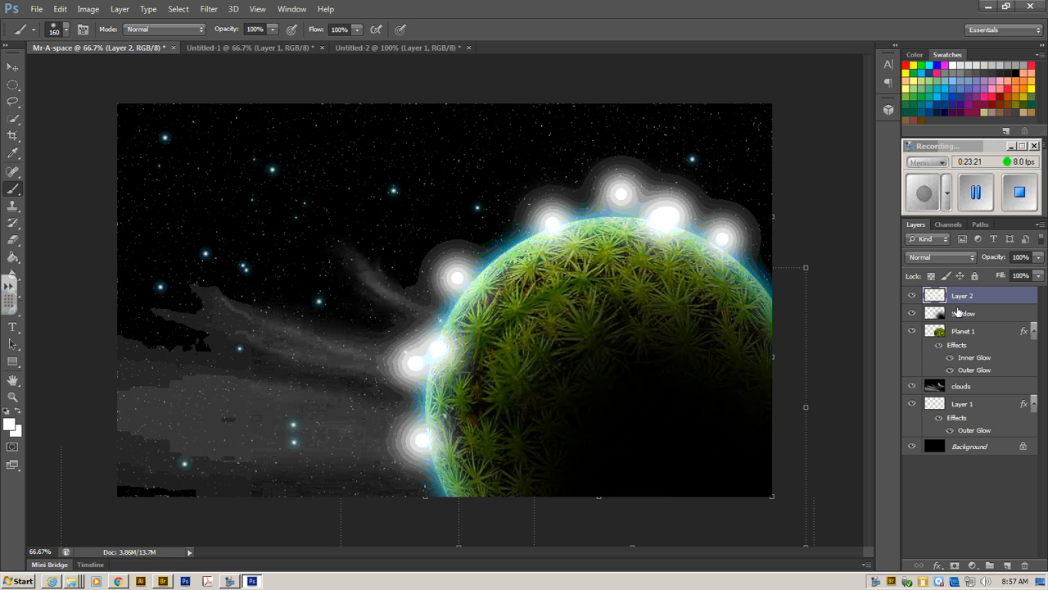
pyautogui.click(958, 312)
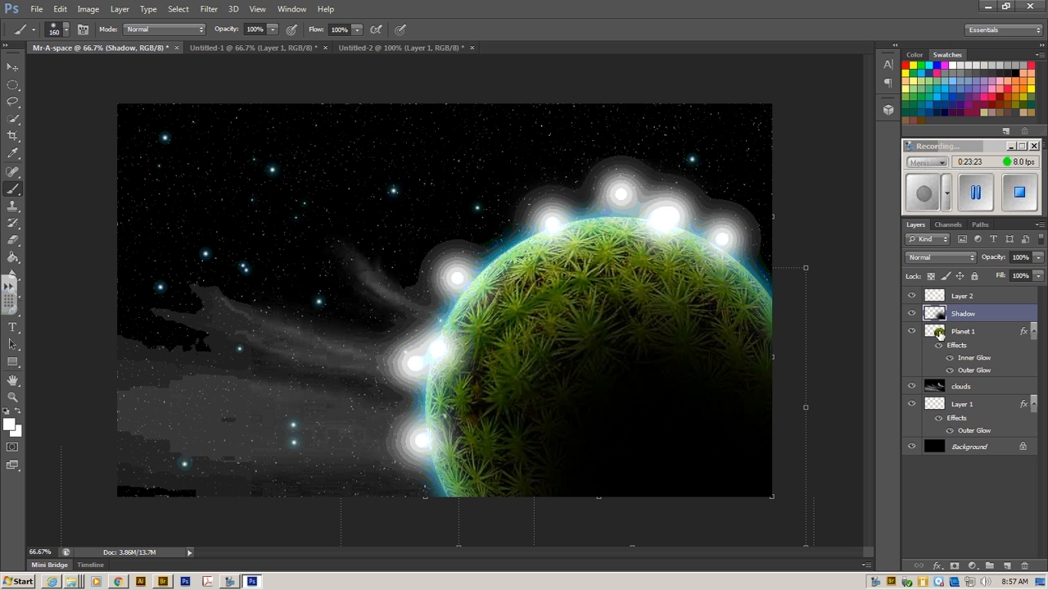
pyautogui.click(961, 297)
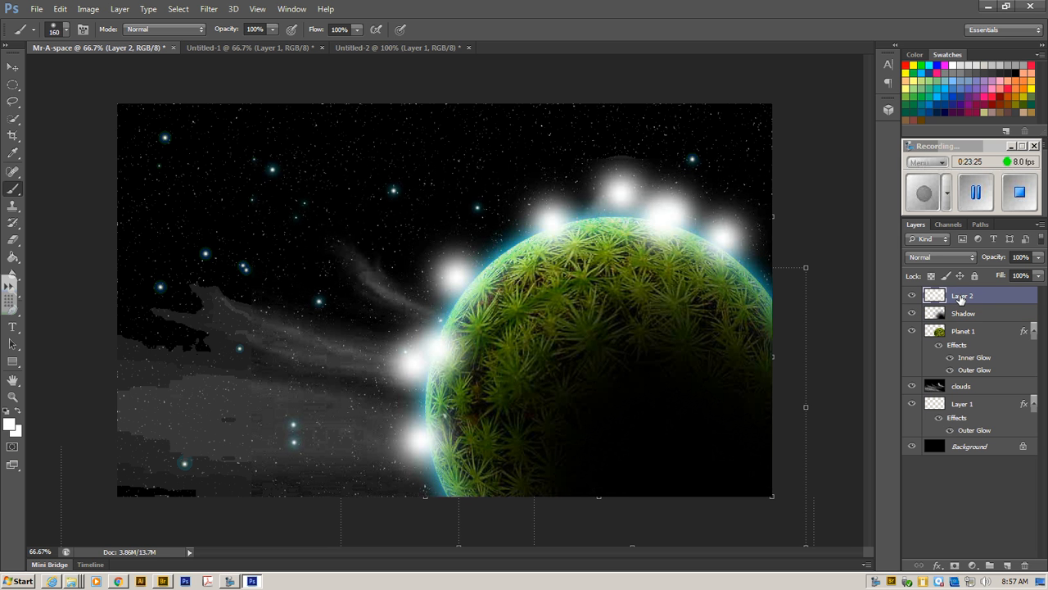
# Step: Step back through the document history, past the brush strokes and the new layer, to the Gaussian Blur state
pyautogui.click(295, 10)
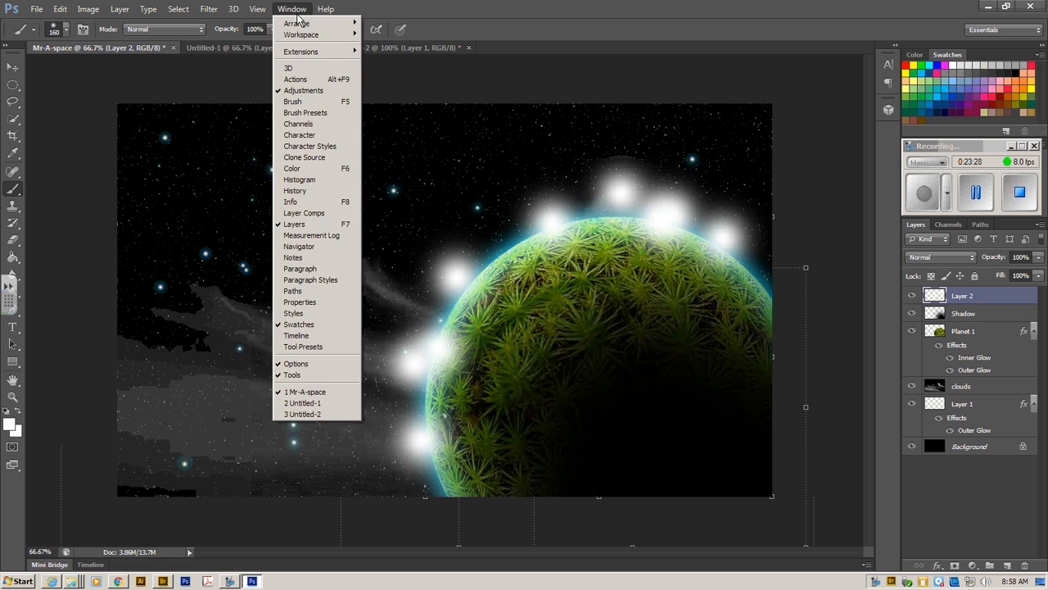
pyautogui.click(305, 191)
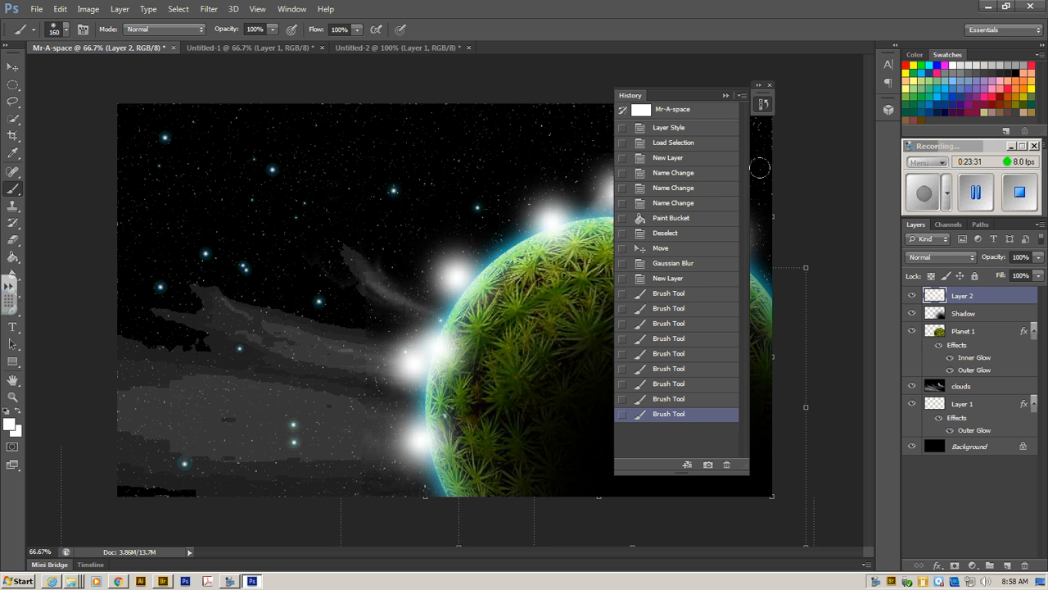
pyautogui.click(689, 398)
pyautogui.click(691, 384)
pyautogui.click(687, 370)
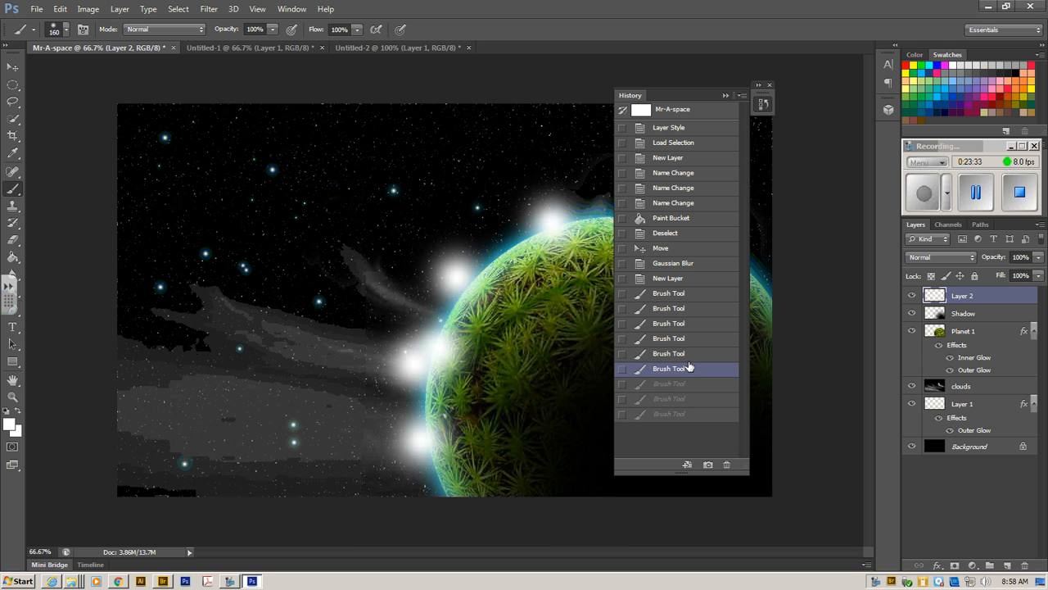
pyautogui.click(688, 355)
pyautogui.click(688, 339)
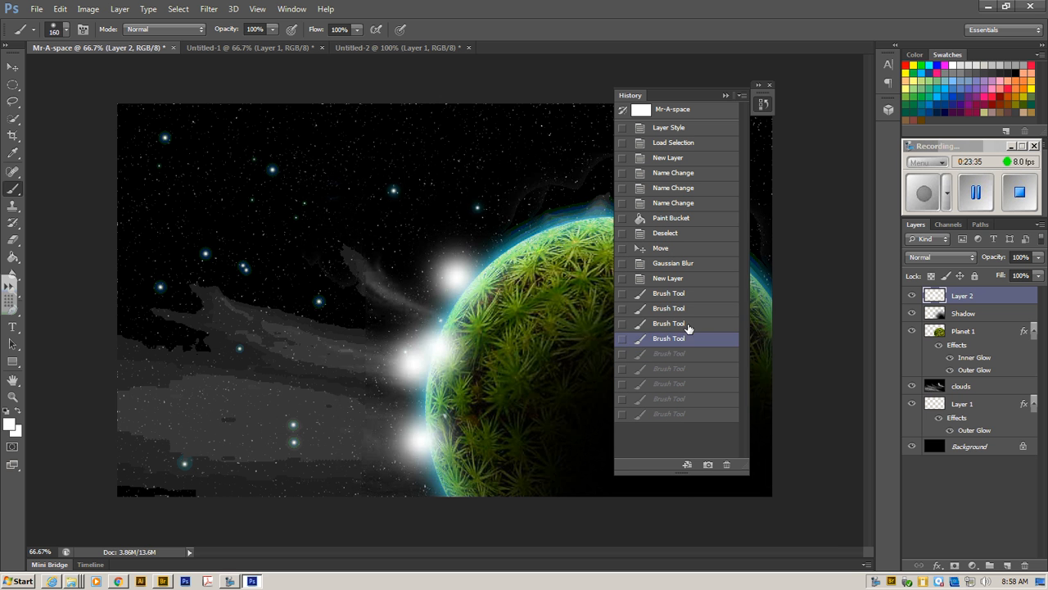
pyautogui.click(689, 324)
pyautogui.click(684, 309)
pyautogui.click(682, 294)
pyautogui.click(682, 279)
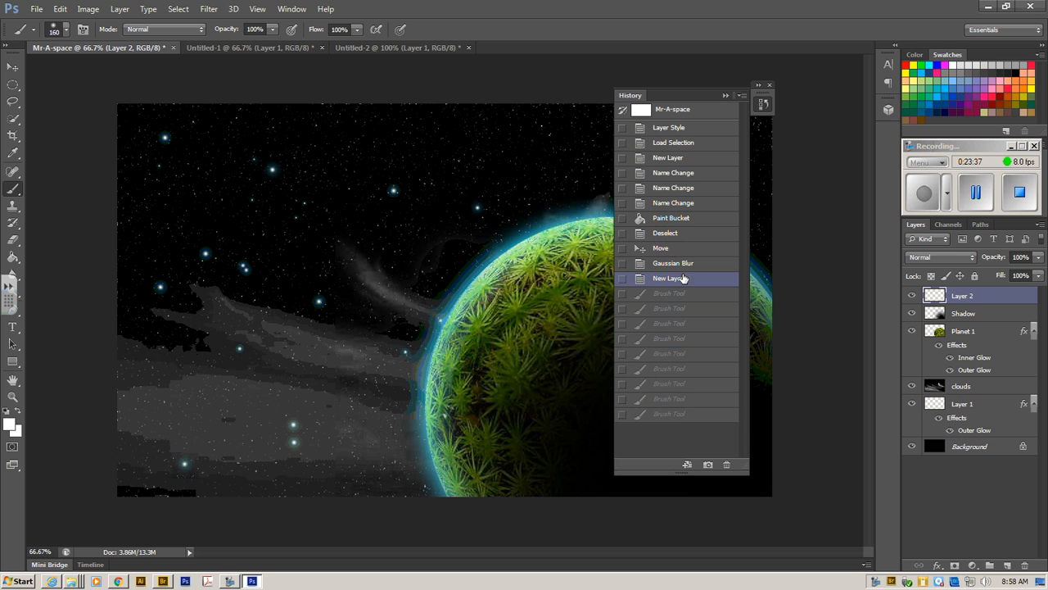
pyautogui.click(679, 267)
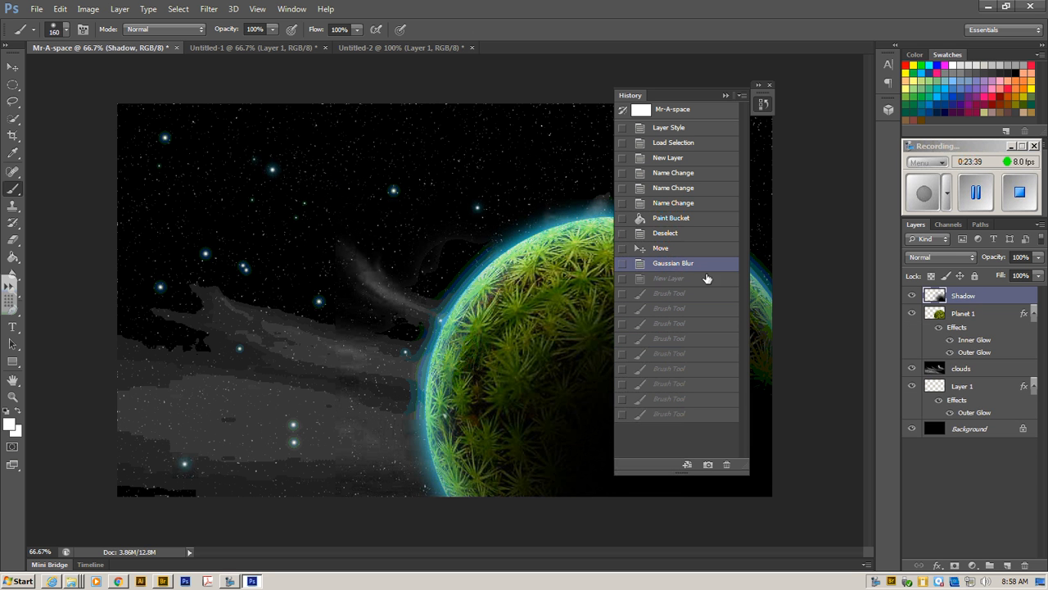
# Step: Restore the document to its latest Brush Tool history state and collapse the history list
pyautogui.click(704, 283)
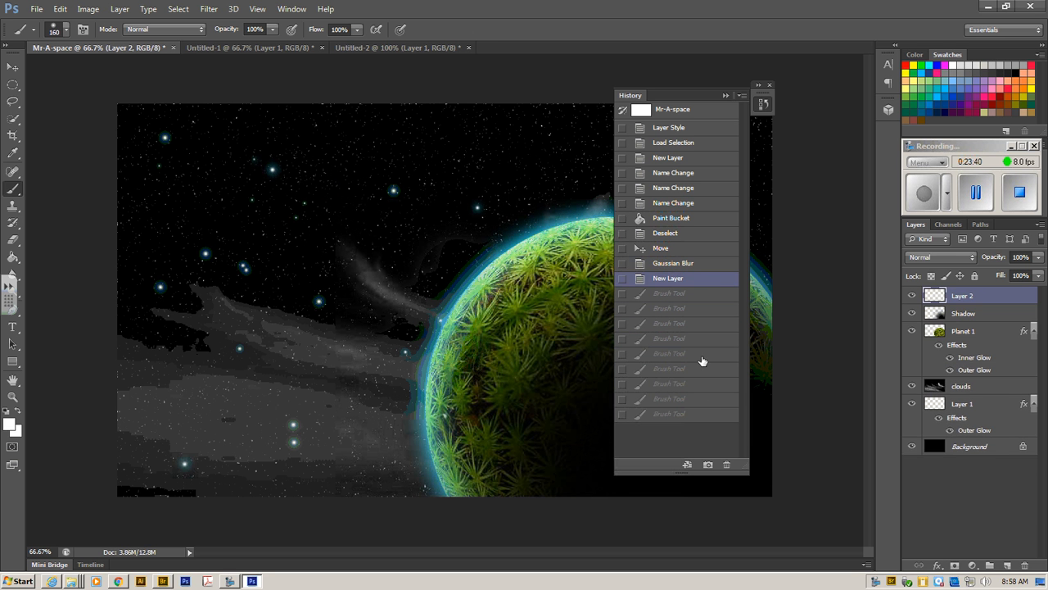
pyautogui.click(692, 418)
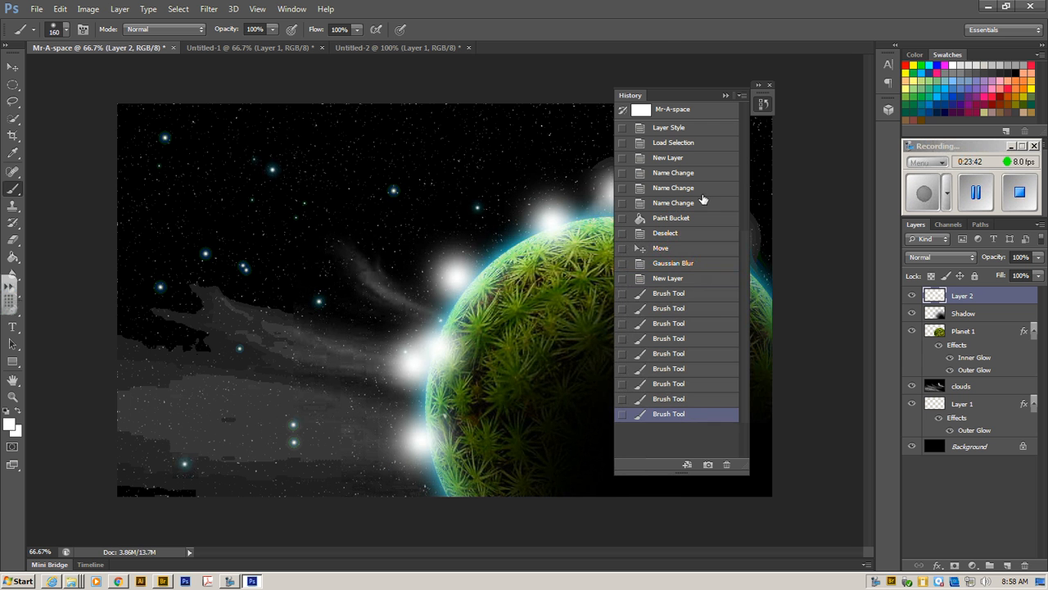
pyautogui.click(724, 96)
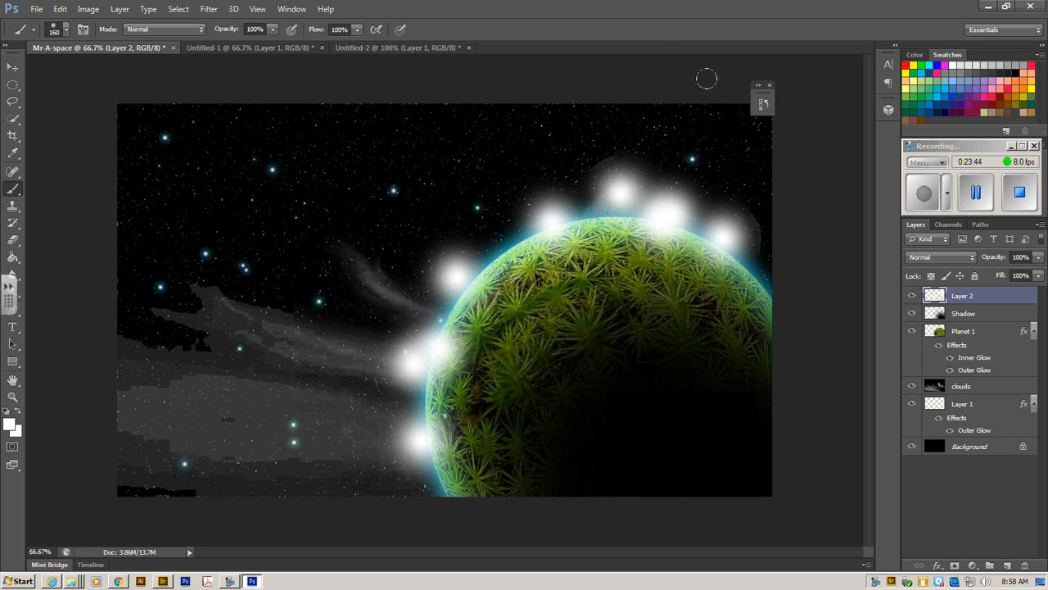
# Step: Set Layer 2's blending mode to Overlay, switching to Normal once for comparison before restoring Overlay
pyautogui.click(770, 87)
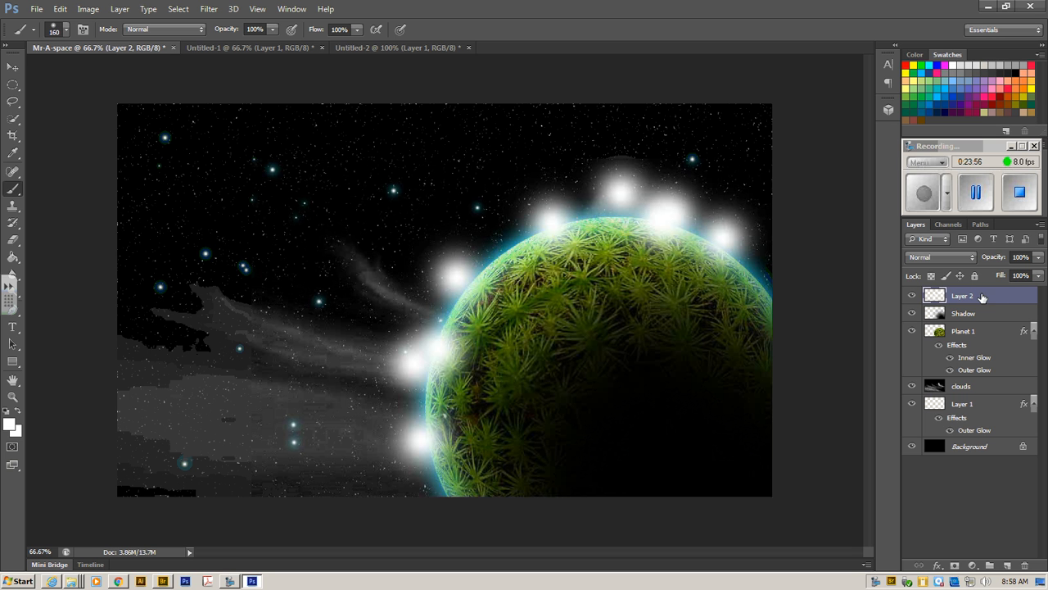
pyautogui.click(928, 258)
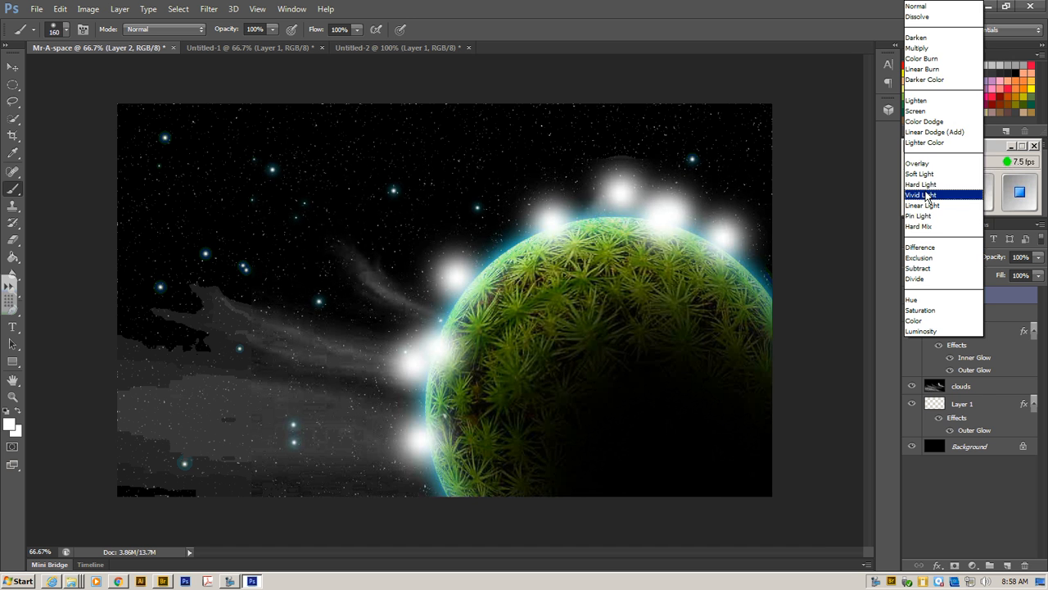
pyautogui.click(919, 163)
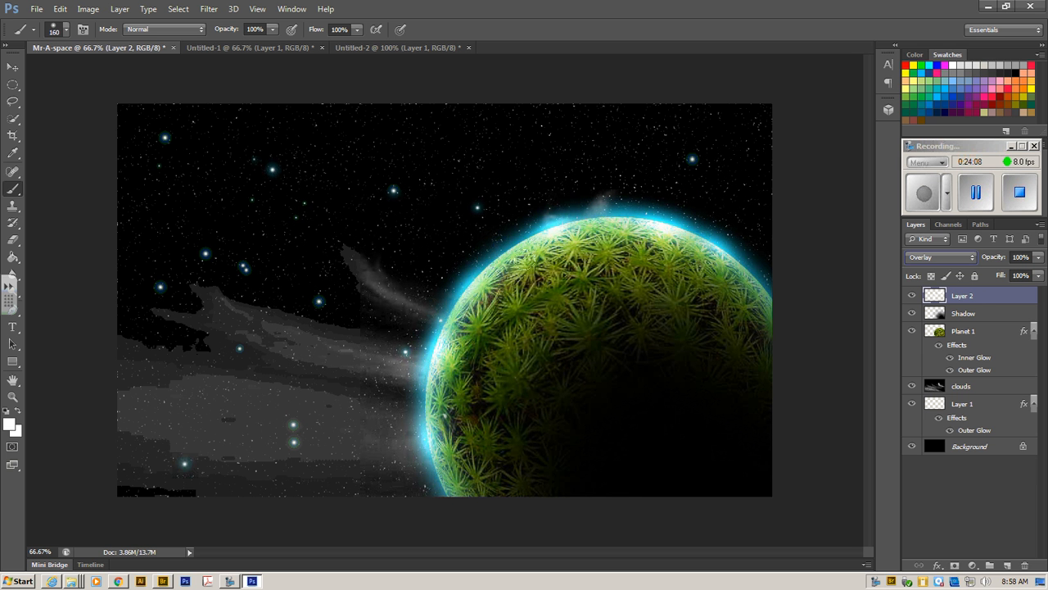
pyautogui.click(943, 258)
pyautogui.click(938, 6)
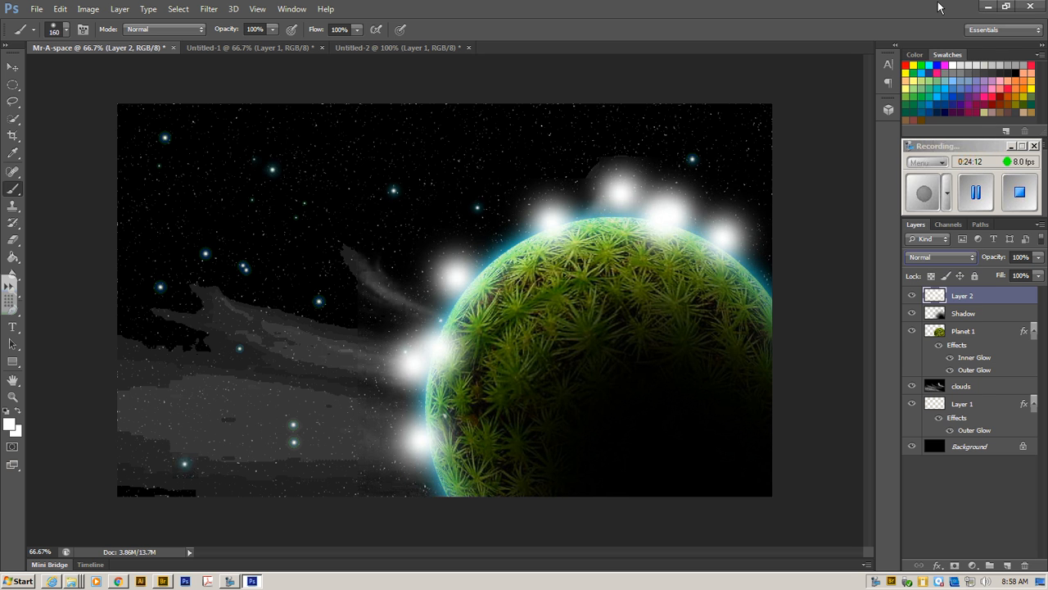
pyautogui.click(939, 258)
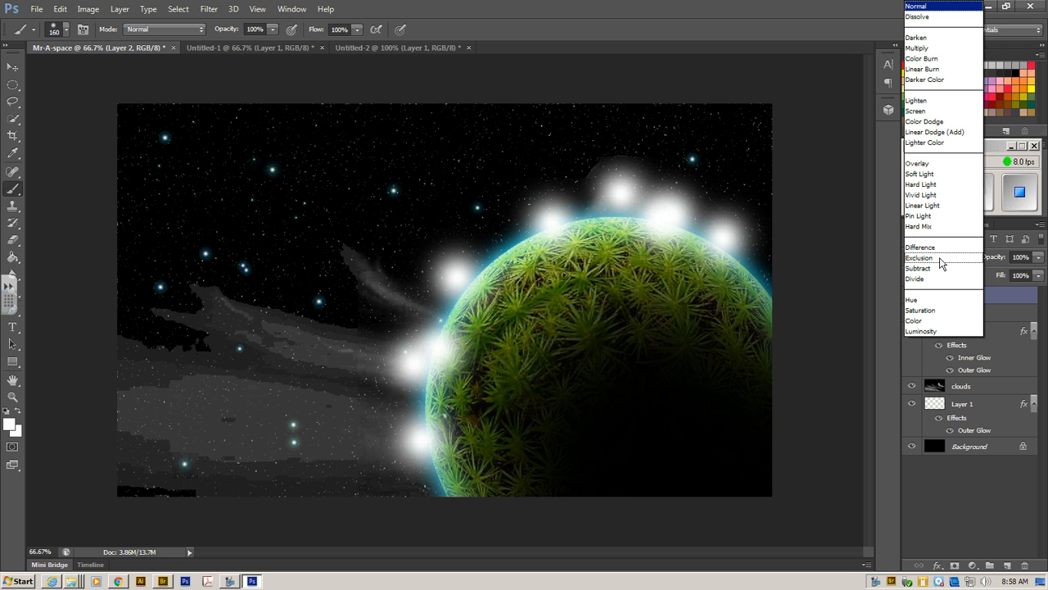
pyautogui.click(935, 164)
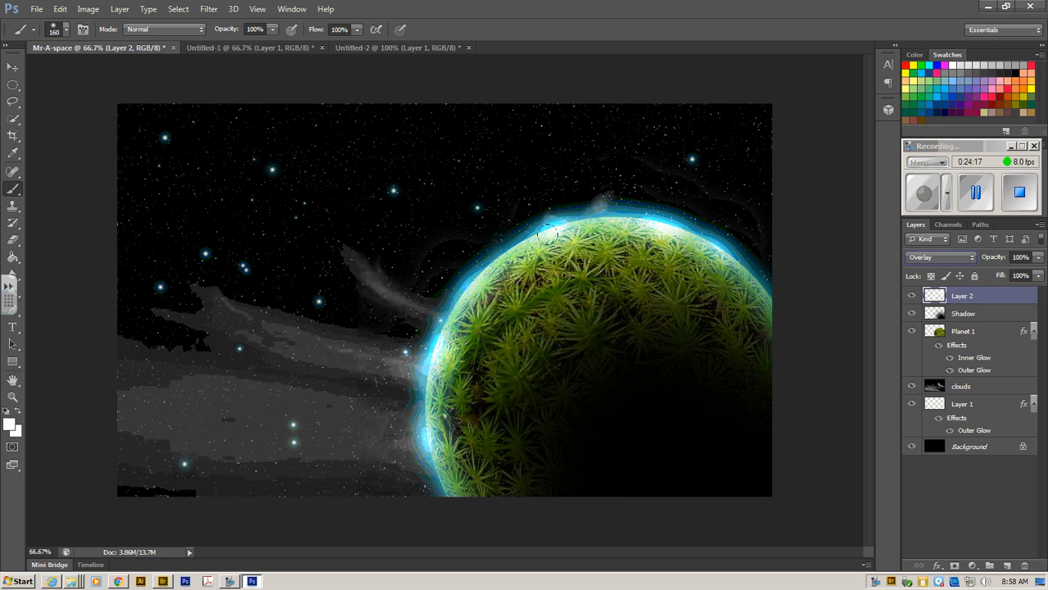
# Step: Toggle Layer 2's visibility to compare the planet's rim with and without the Overlay highlights, leaving the layer shown
pyautogui.click(912, 296)
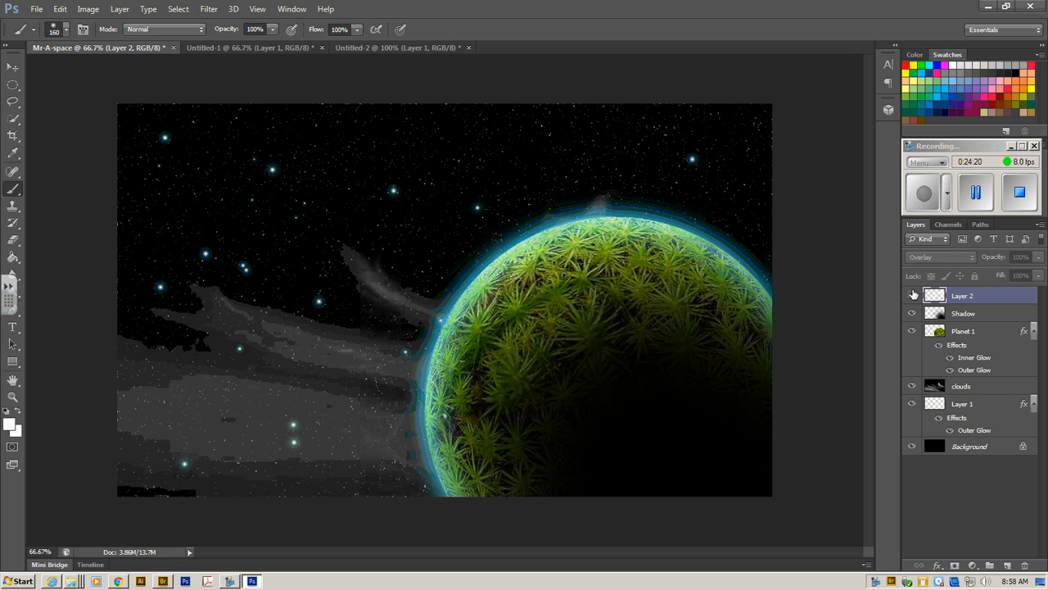
pyautogui.click(912, 296)
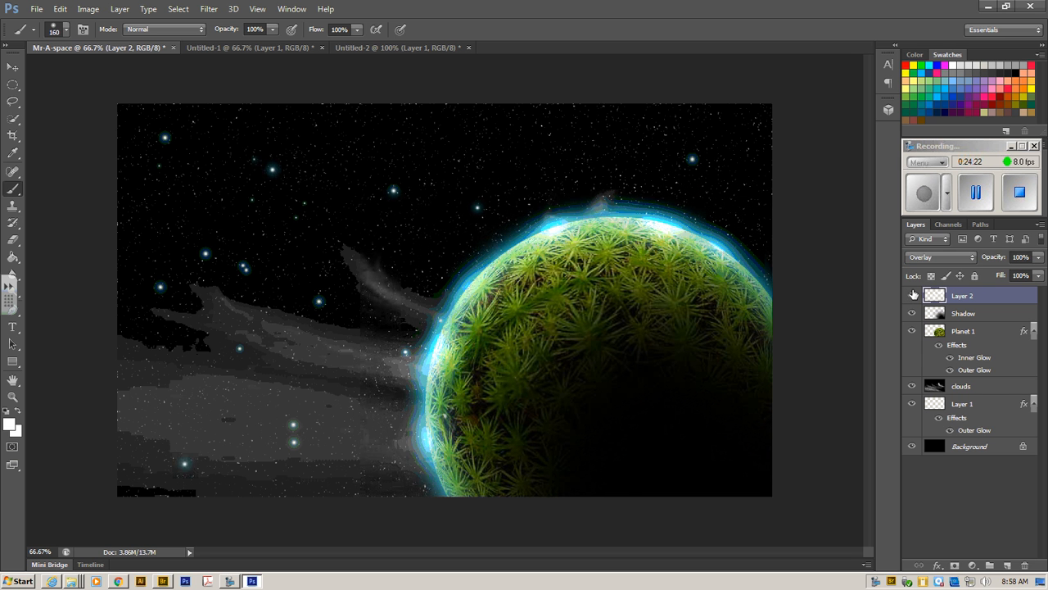
pyautogui.click(912, 295)
pyautogui.click(912, 296)
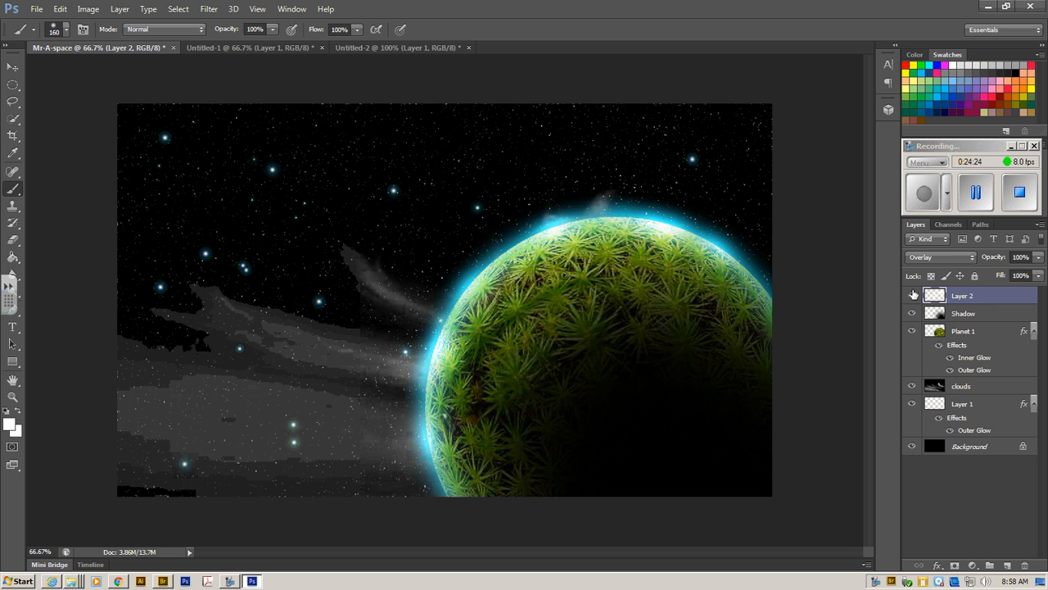
pyautogui.click(913, 295)
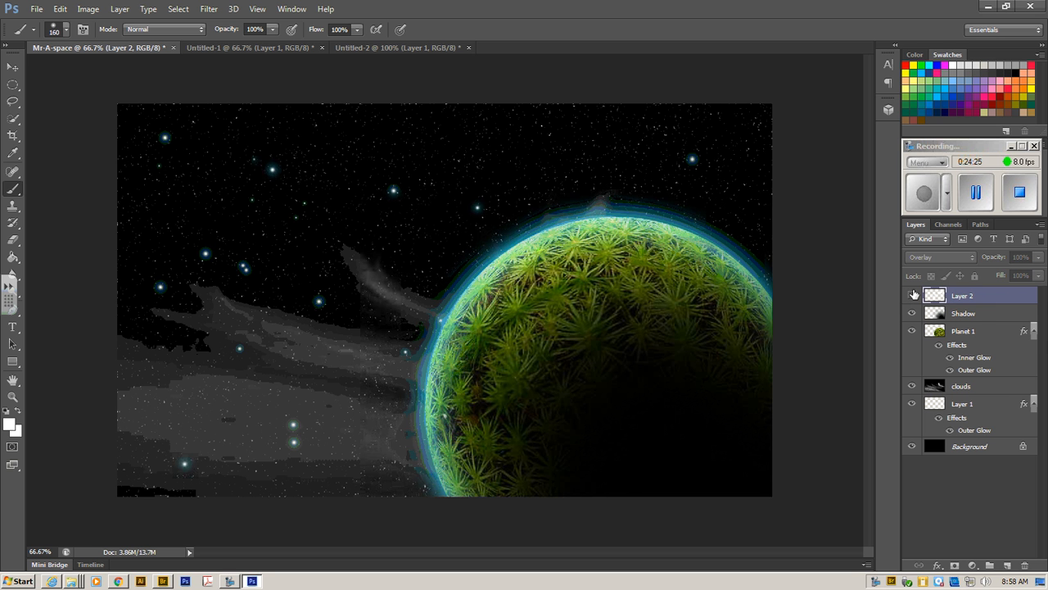
pyautogui.click(913, 294)
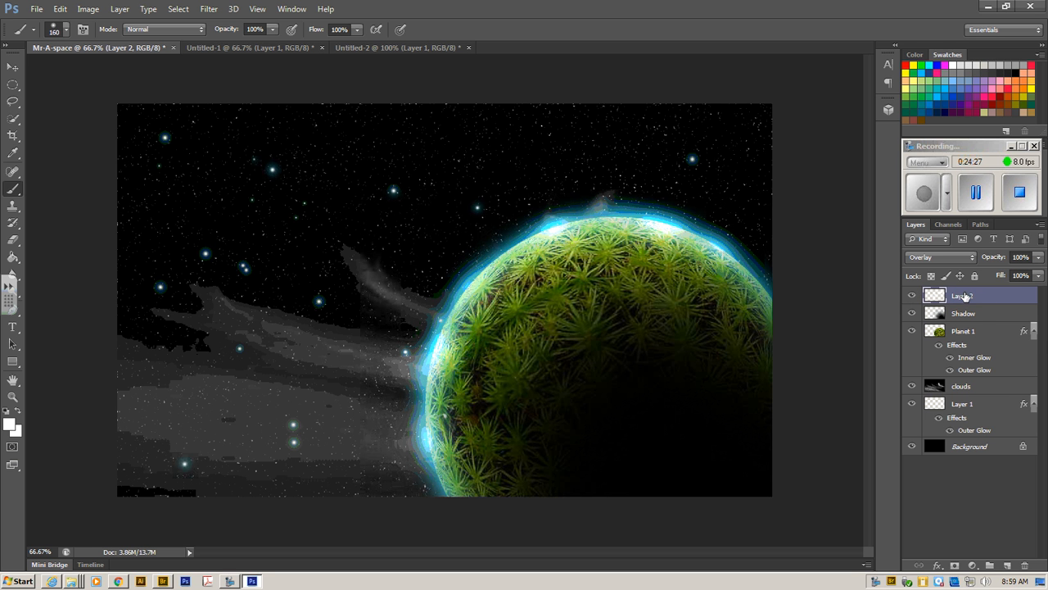
pyautogui.click(925, 194)
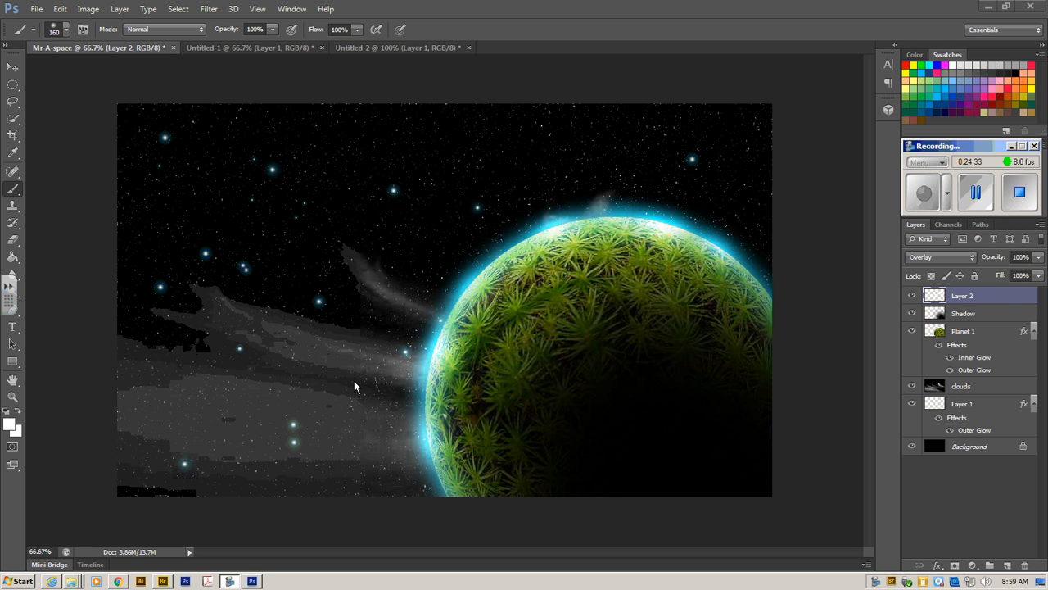
# Step: Move the clouds layer slightly left and stretch its right edge back to the canvas edge, at about 102% width
pyautogui.click(983, 389)
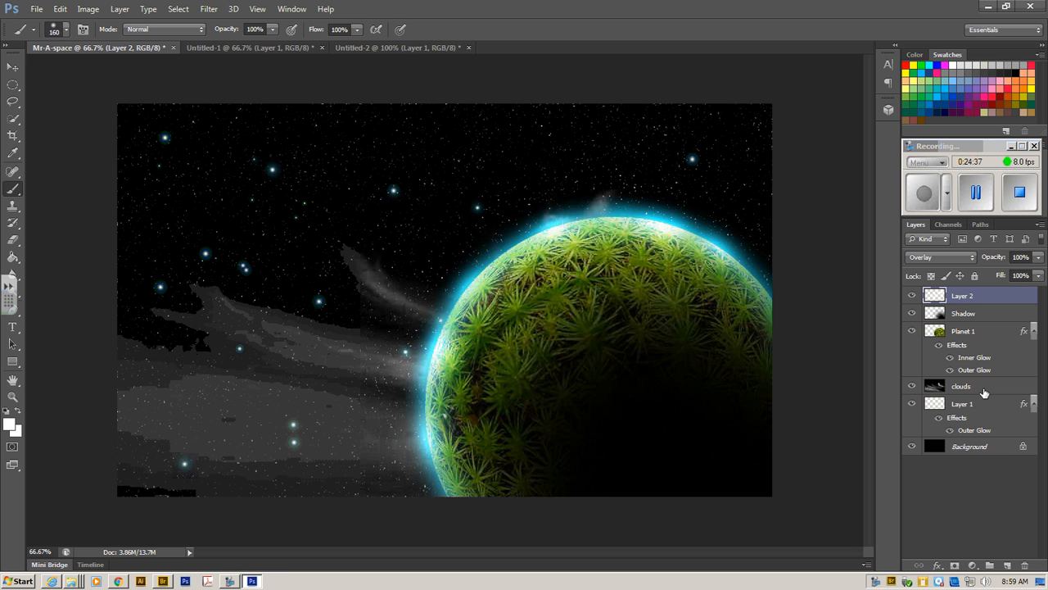
pyautogui.click(983, 387)
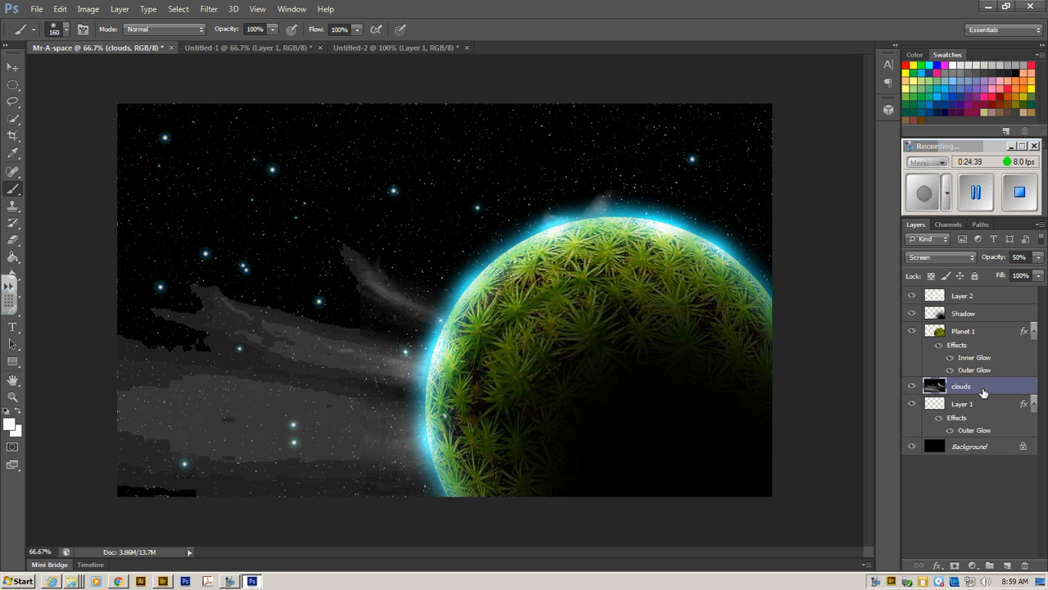
pyautogui.click(13, 67)
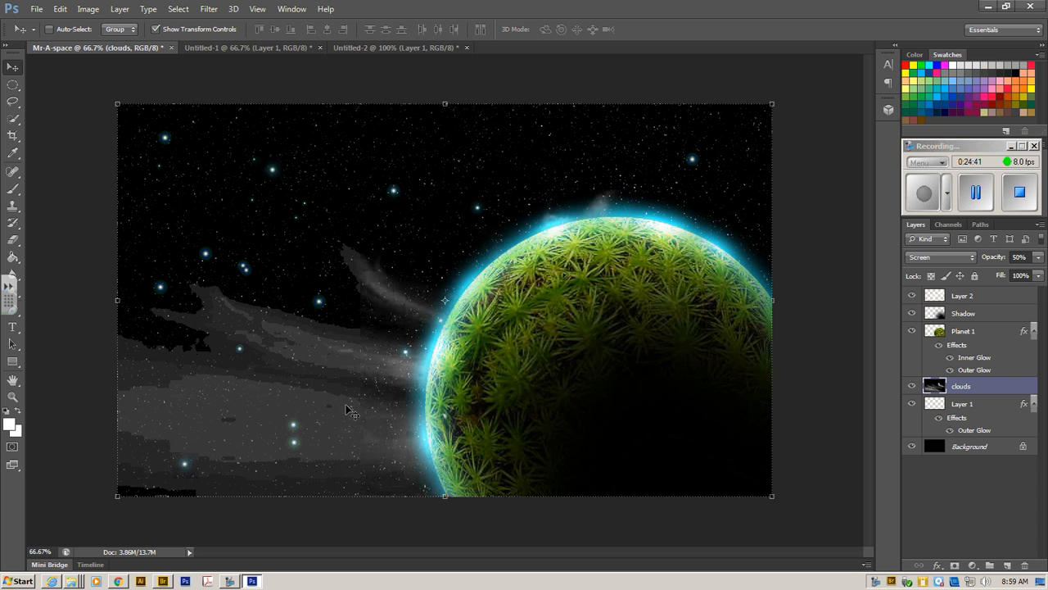
pyautogui.moveTo(347, 410)
pyautogui.mouseDown()
pyautogui.moveTo(303, 357)
pyautogui.moveTo(276, 367)
pyautogui.moveTo(283, 392)
pyautogui.moveTo(344, 411)
pyautogui.moveTo(334, 409)
pyautogui.mouseUp()
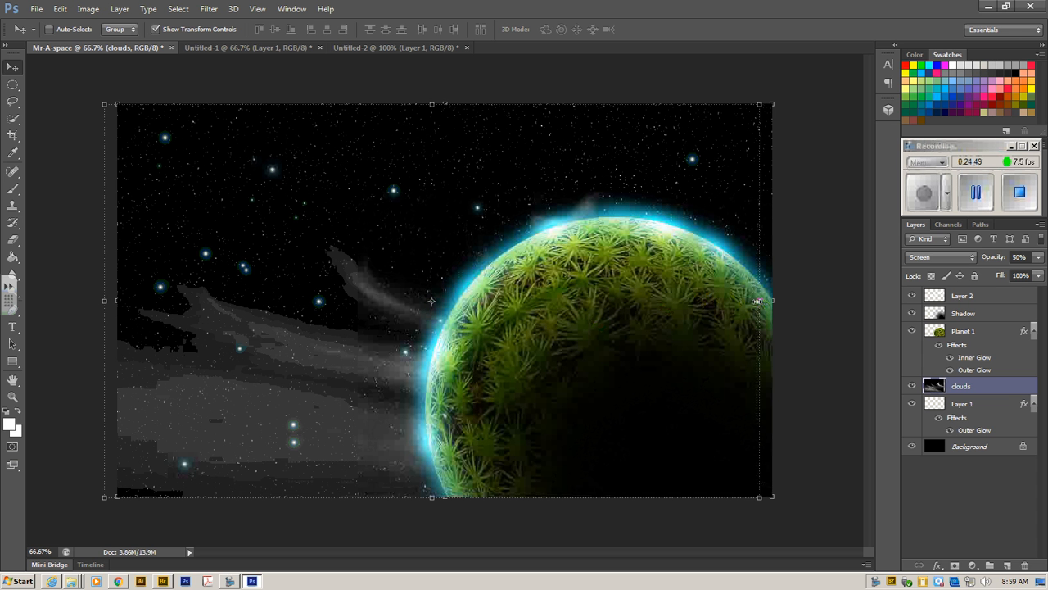
pyautogui.moveTo(758, 301); pyautogui.dragTo(771, 302)
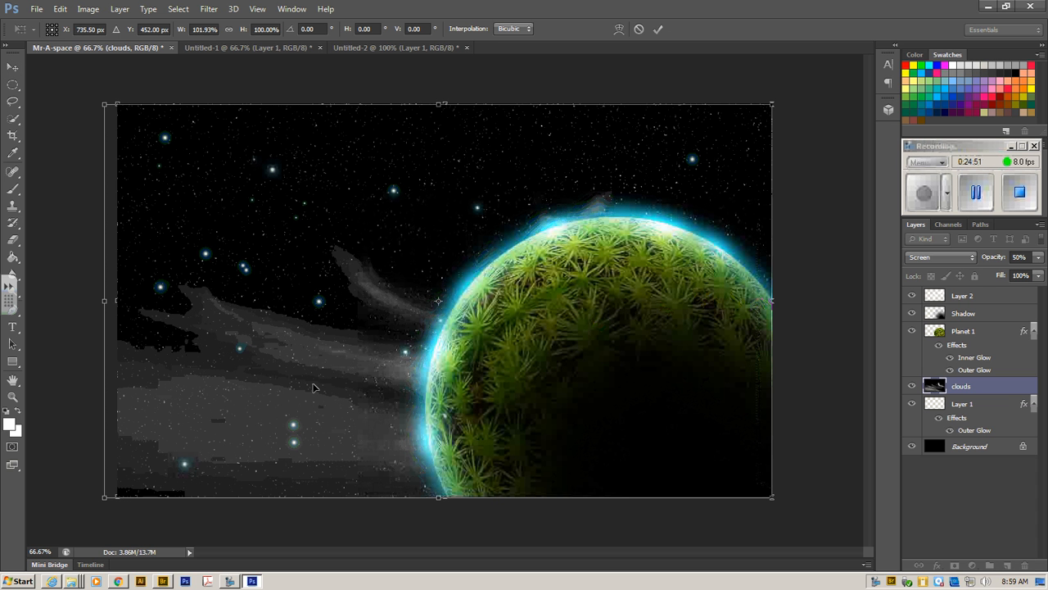
pyautogui.press('Return')
# Step: Add a new layer above Layer 2 and name it "color"
pyautogui.click(997, 297)
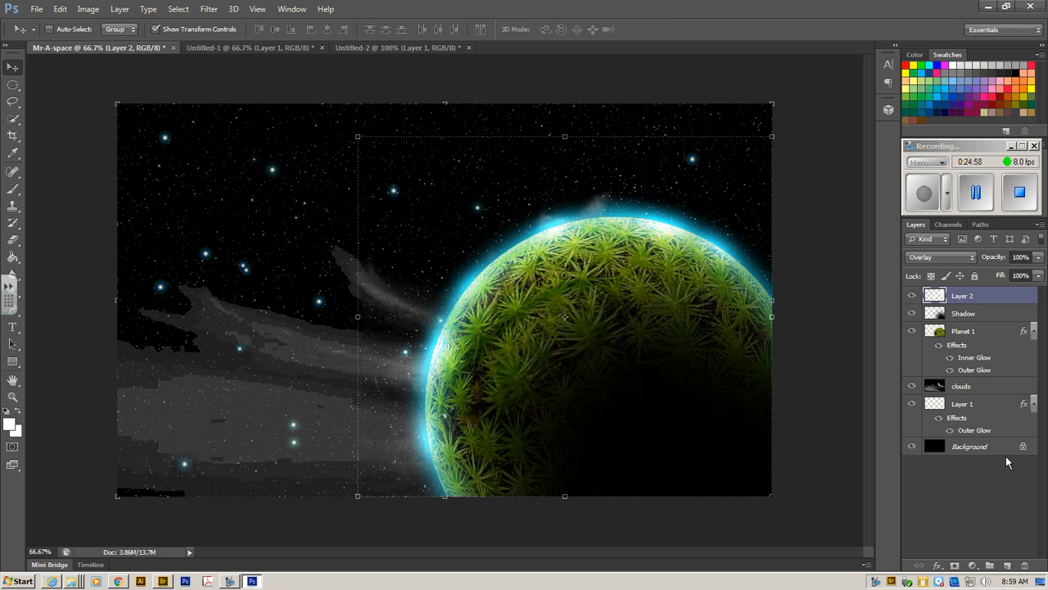
pyautogui.click(1008, 566)
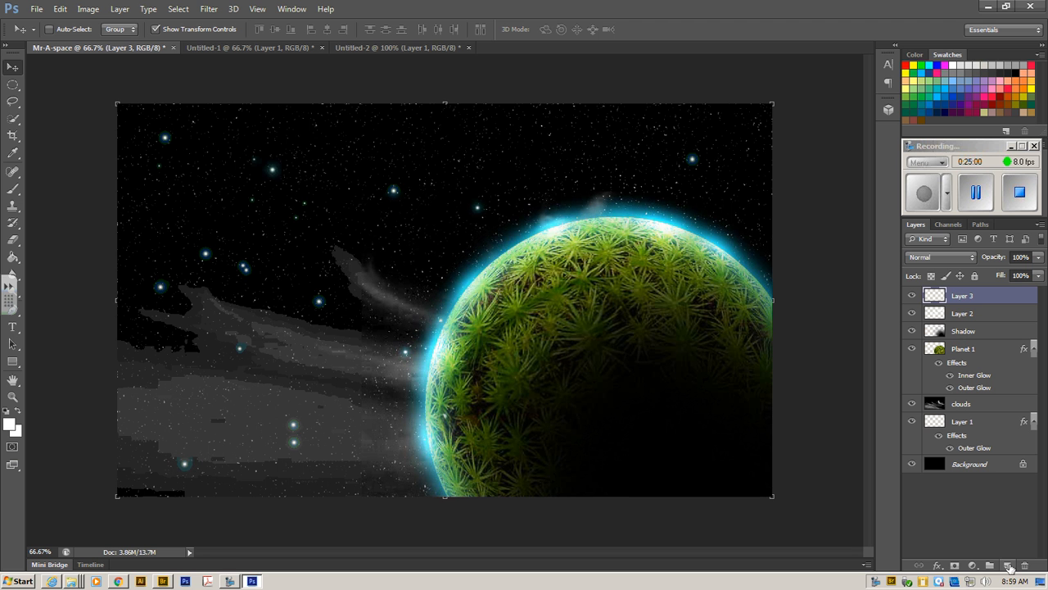
pyautogui.doubleClick(960, 296)
pyautogui.write('c')
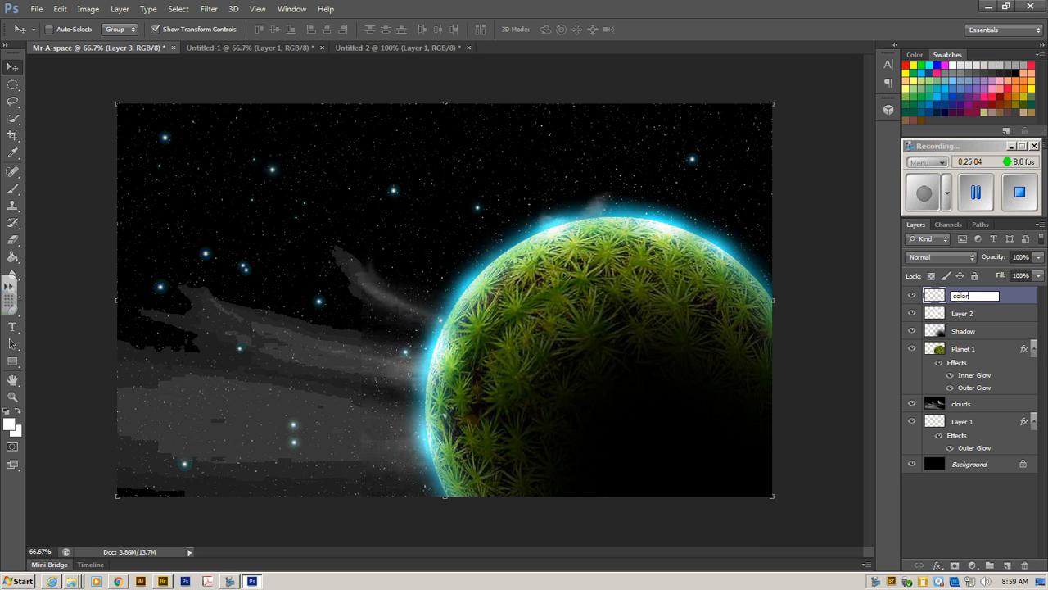
pyautogui.write('olor')
# Step: Rename Layer 2, which holds the white highlights, as "white"
pyautogui.click(963, 313)
pyautogui.doubleClick(963, 313)
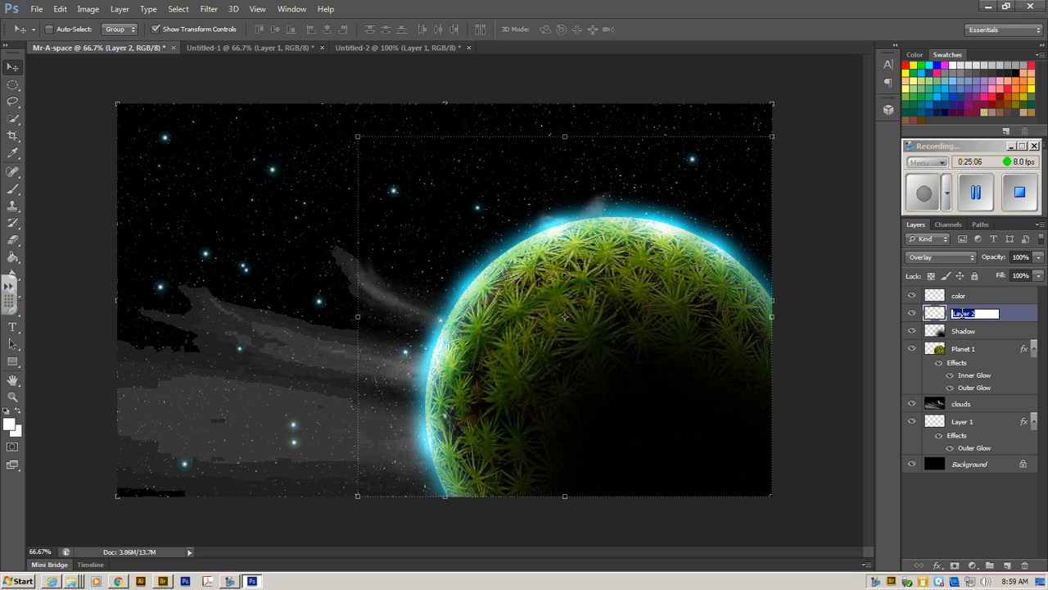
pyautogui.write('white')
# Step: Set up the soft Brush tool at 199 px on the color layer, undoing any stray dab
pyautogui.click(979, 297)
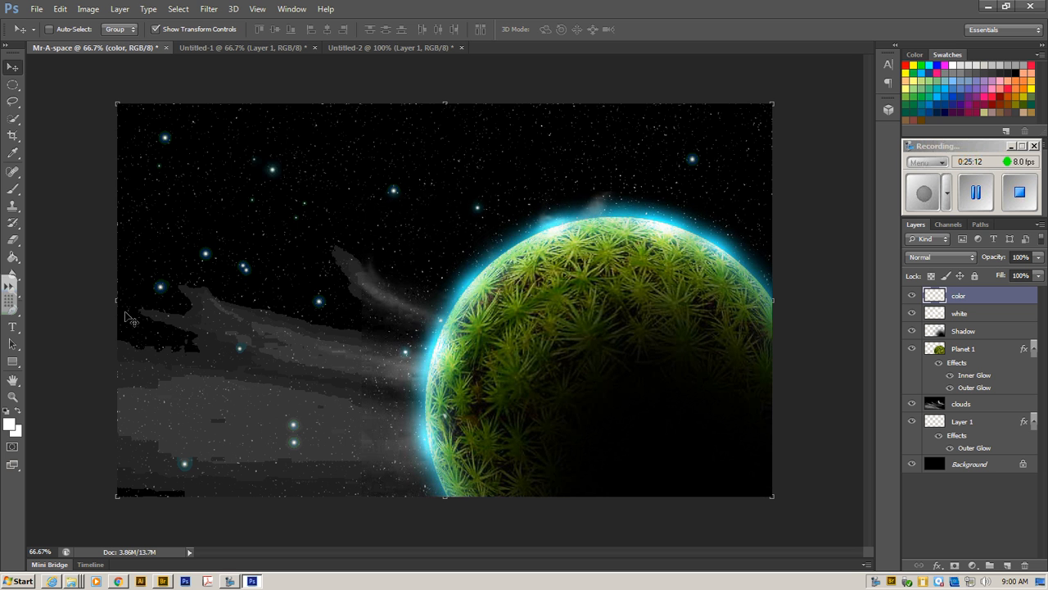
pyautogui.click(12, 188)
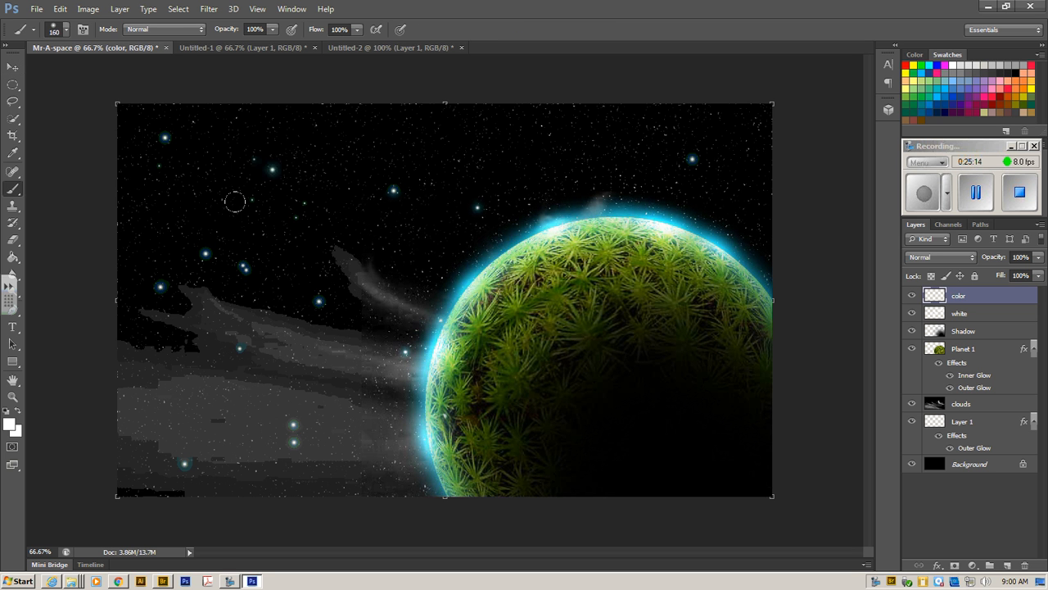
pyautogui.click(65, 33)
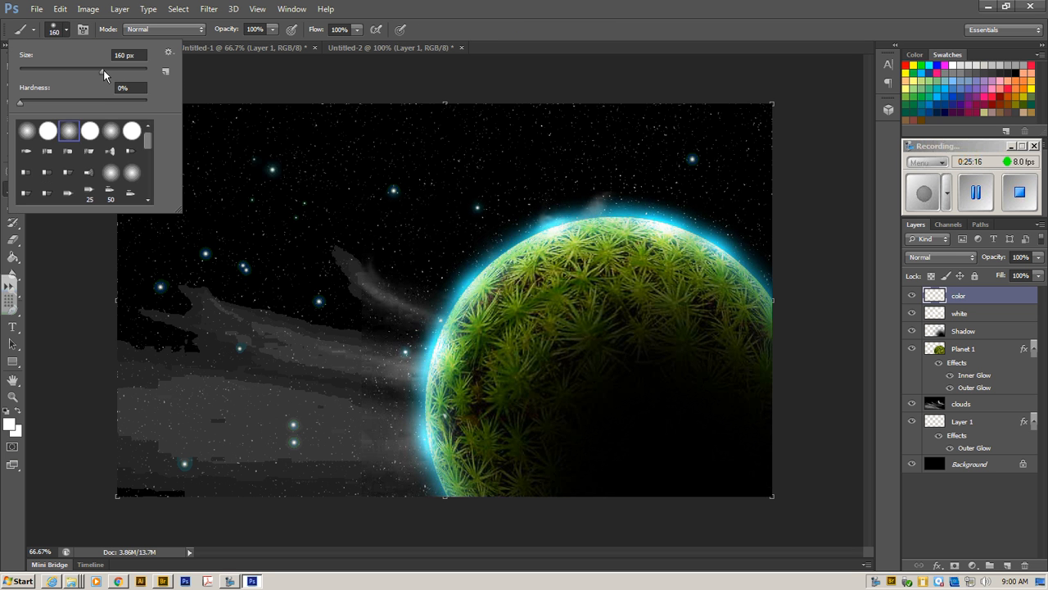
pyautogui.moveTo(103, 72); pyautogui.dragTo(114, 72)
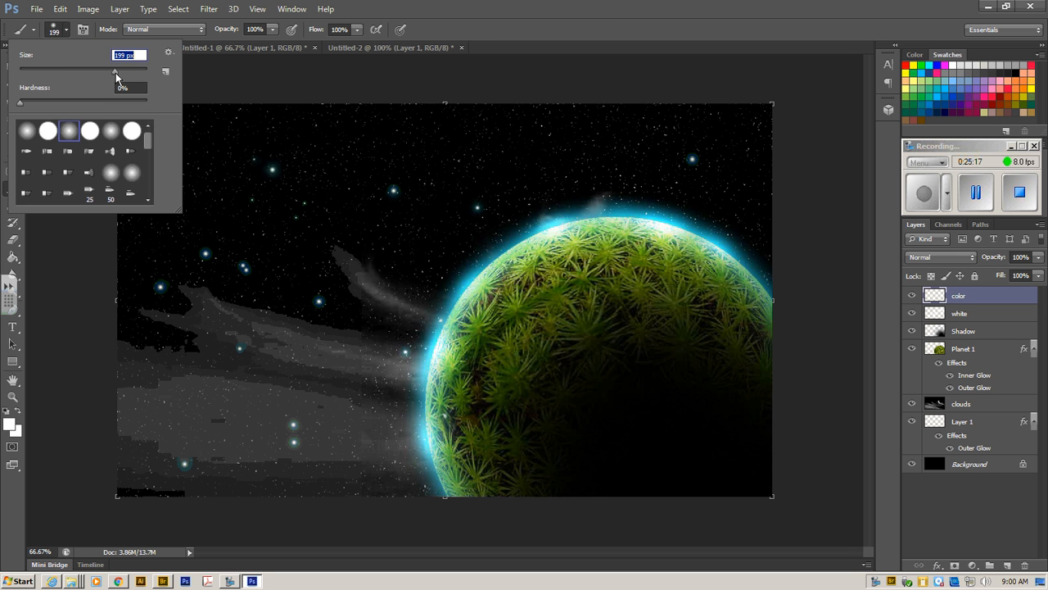
pyautogui.click(228, 60)
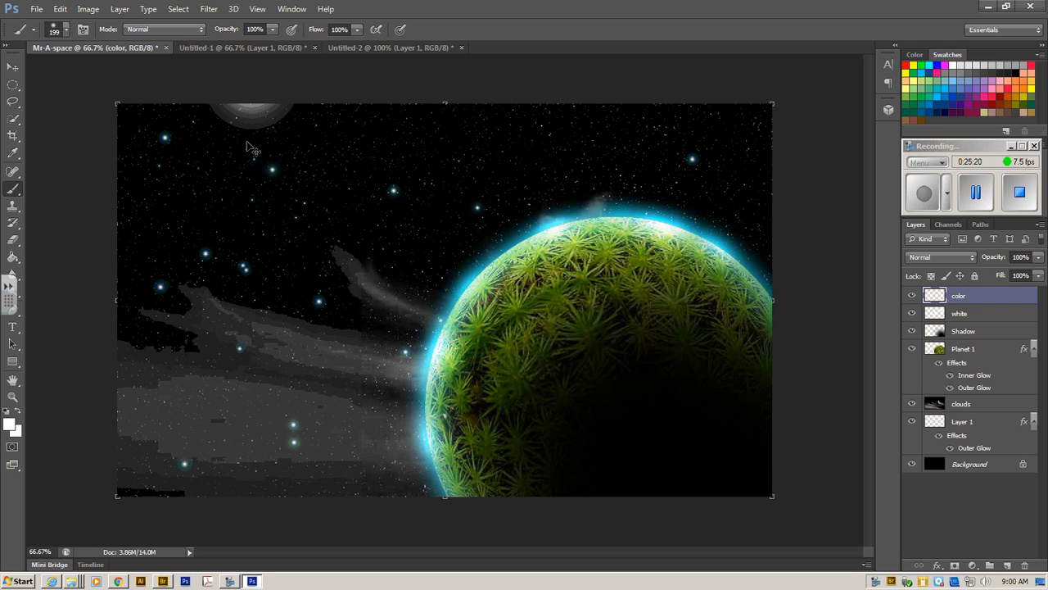
pyautogui.hotkey('ctrl', 'z')
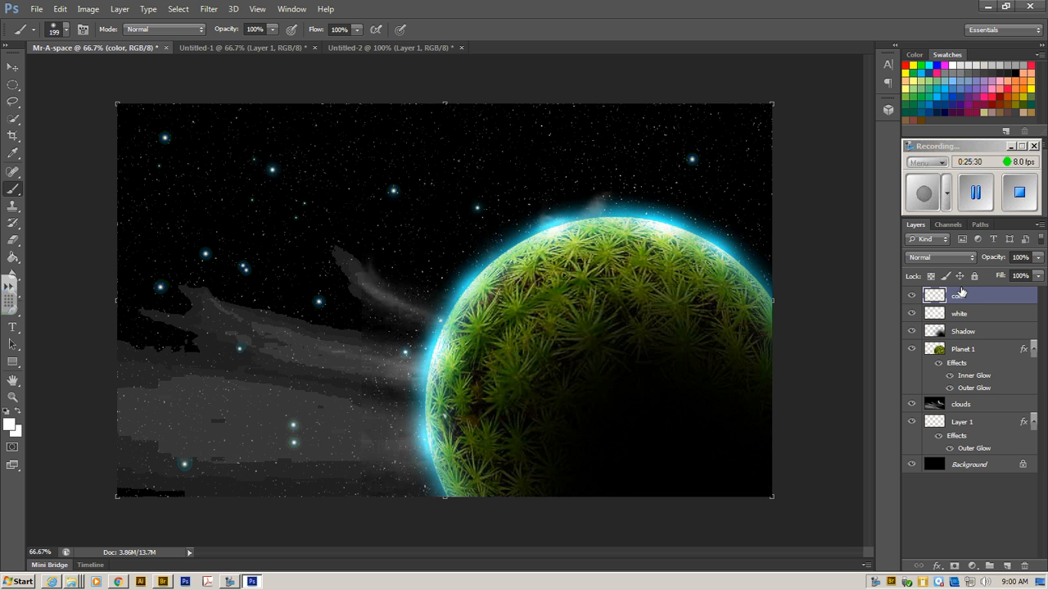
# Step: Paint soft bright blue dabs on the color layer over the lower-left clouds, across the starry sky and beside the planet's upper-right rim
pyautogui.click(941, 96)
pyautogui.click(207, 410)
pyautogui.click(298, 382)
pyautogui.click(285, 346)
pyautogui.click(230, 346)
pyautogui.click(420, 176)
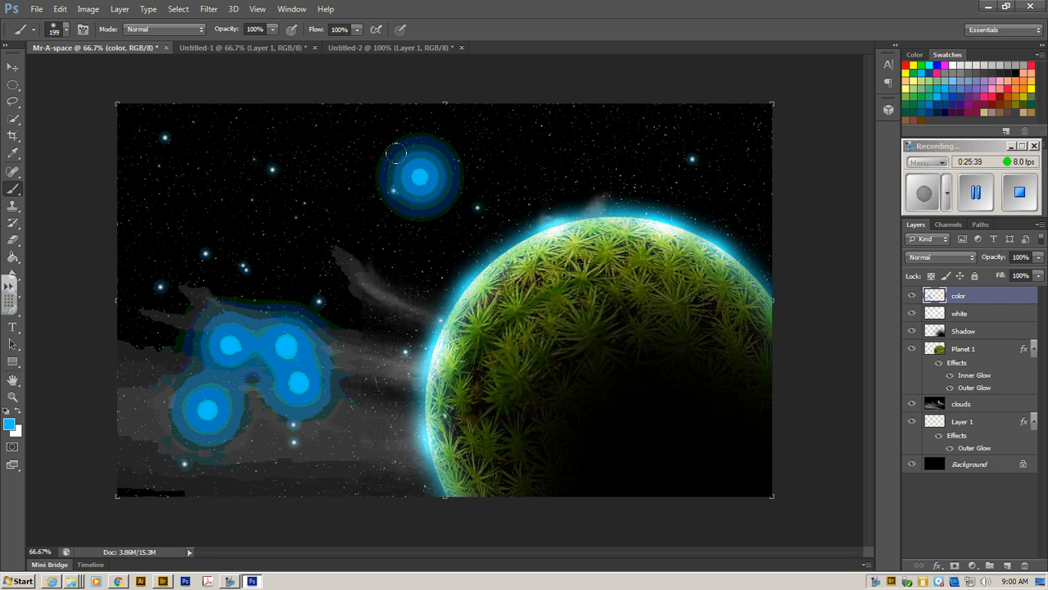
pyautogui.click(394, 178)
pyautogui.click(242, 194)
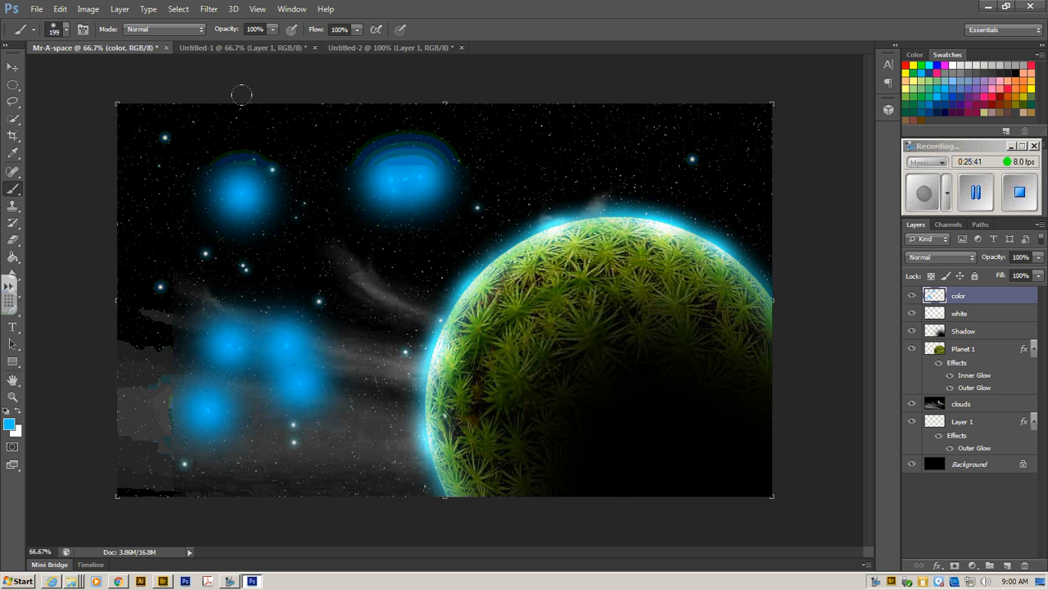
pyautogui.click(115, 164)
pyautogui.click(634, 102)
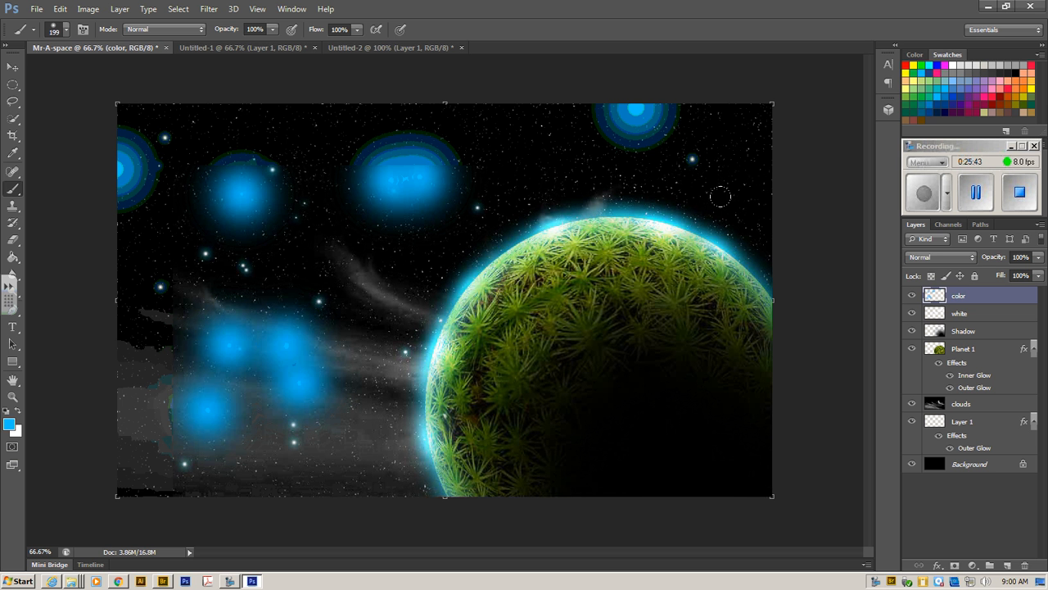
pyautogui.click(742, 211)
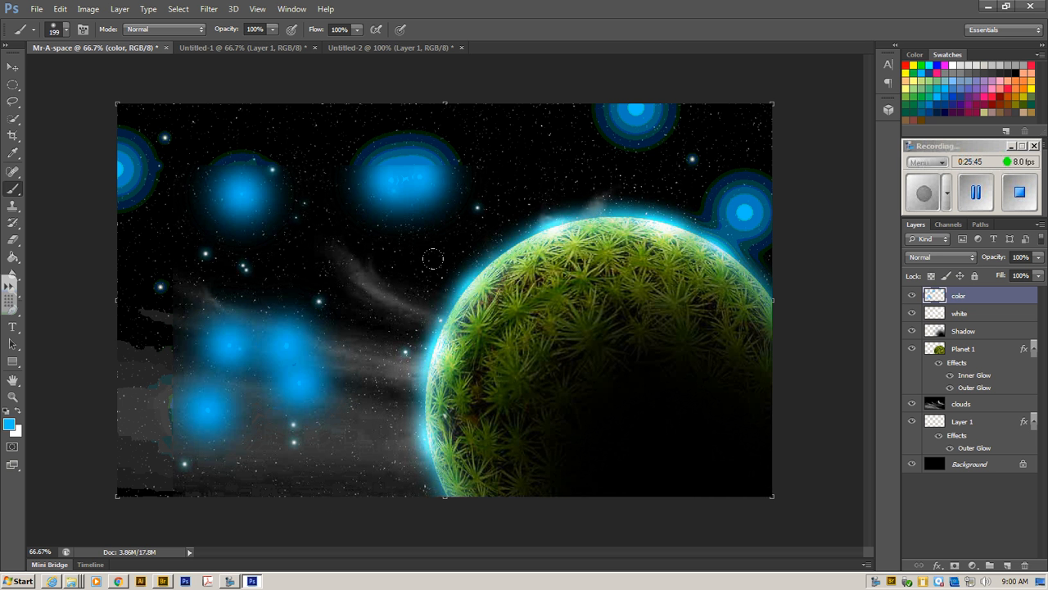
pyautogui.click(228, 348)
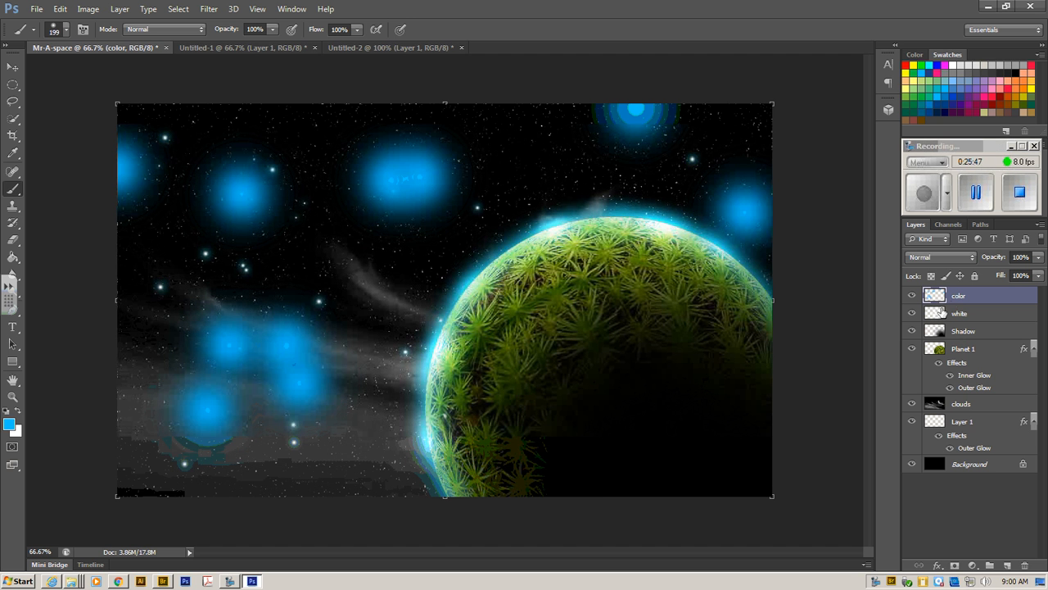
# Step: Set the color layer's blending mode to Overlay and add a new empty layer above it
pyautogui.click(948, 260)
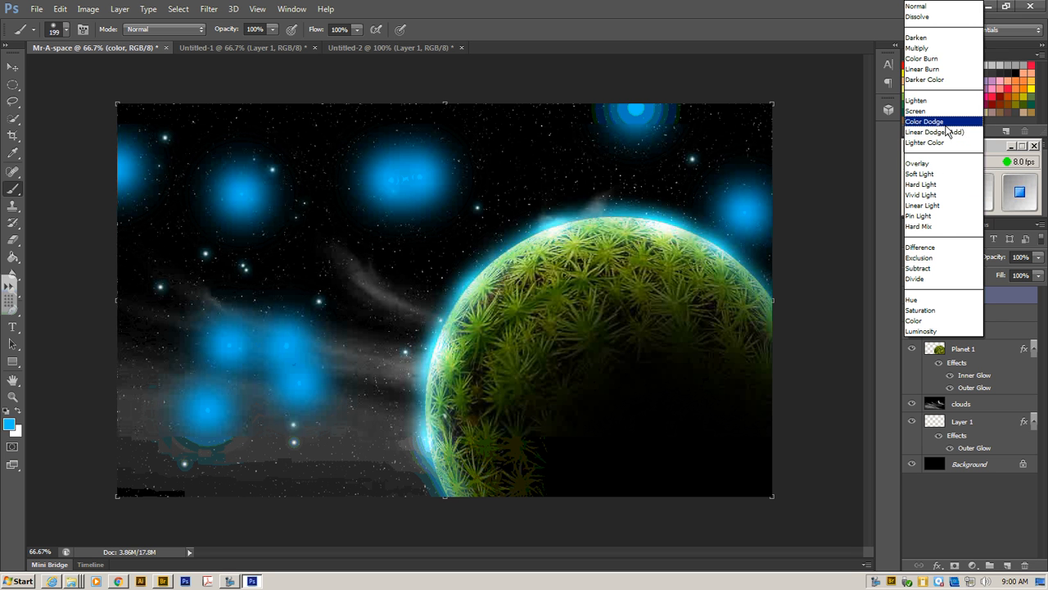
pyautogui.click(940, 168)
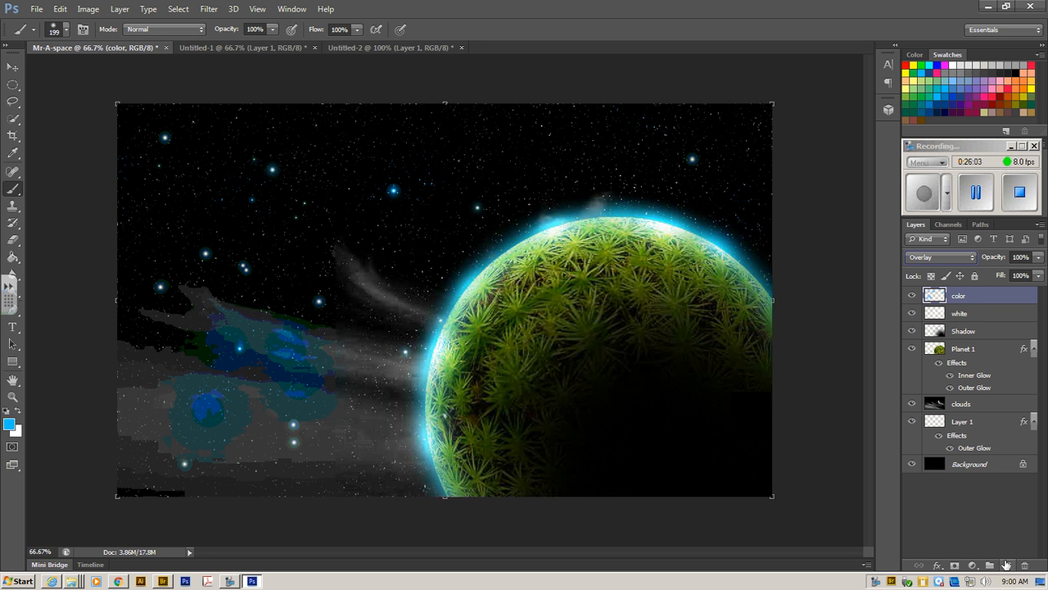
pyautogui.click(1007, 566)
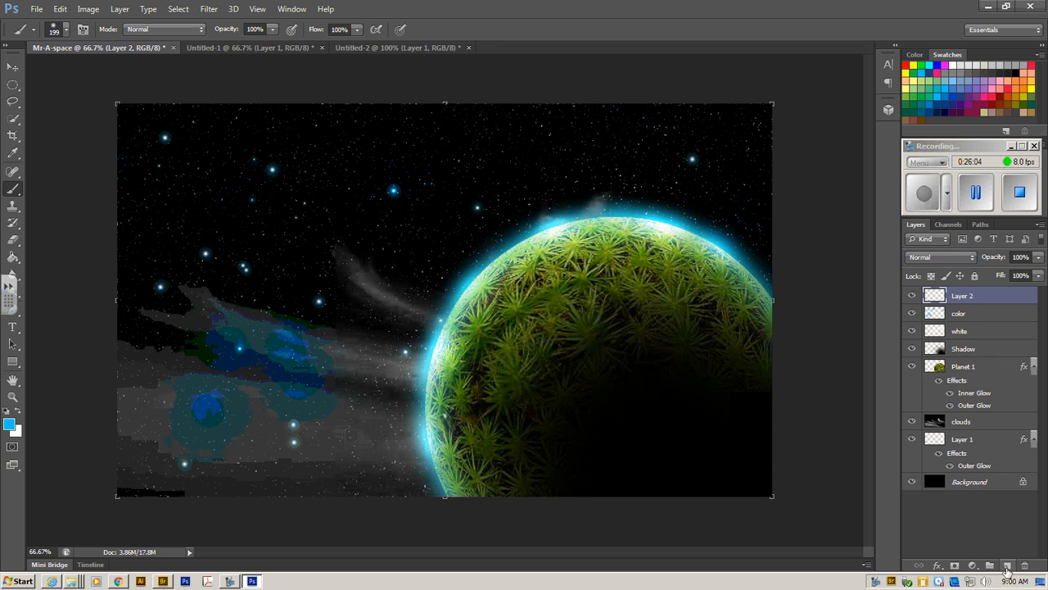
# Step: Rename the new empty layer as "purple" and the color layer as "blue", keeping the purple layer active for painting
pyautogui.doubleClick(969, 296)
pyautogui.write('purple')
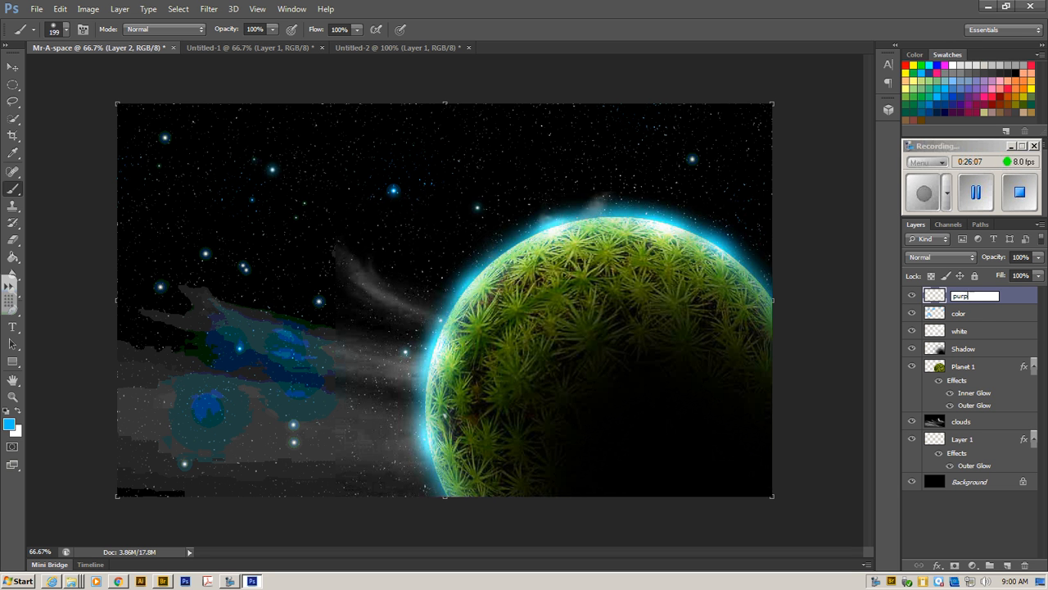
pyautogui.doubleClick(964, 313)
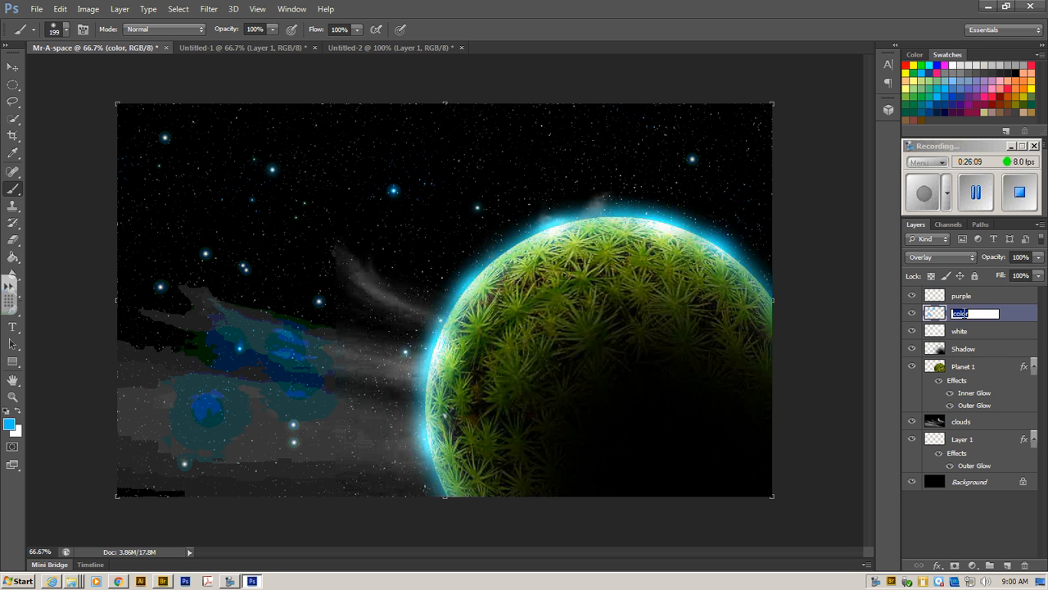
pyautogui.write('blue')
pyautogui.click(980, 298)
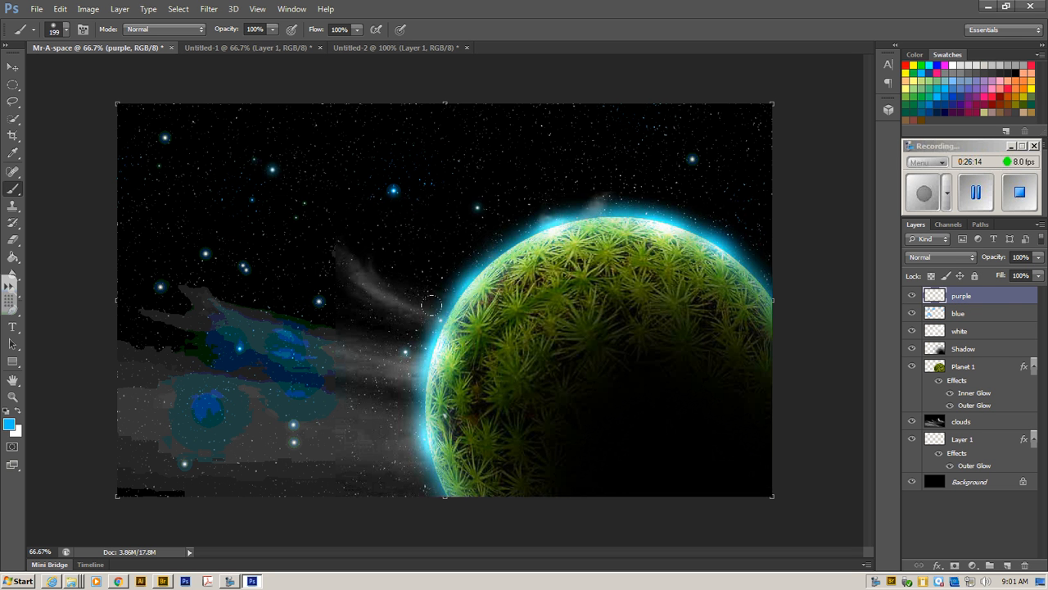
# Step: Paint soft purple dabs over the clouds, starry sky and beside the planet's upper-right rim, and set the purple layer's blending mode to Overlay
pyautogui.click(973, 95)
pyautogui.click(975, 97)
pyautogui.click(360, 468)
pyautogui.click(370, 378)
pyautogui.click(344, 370)
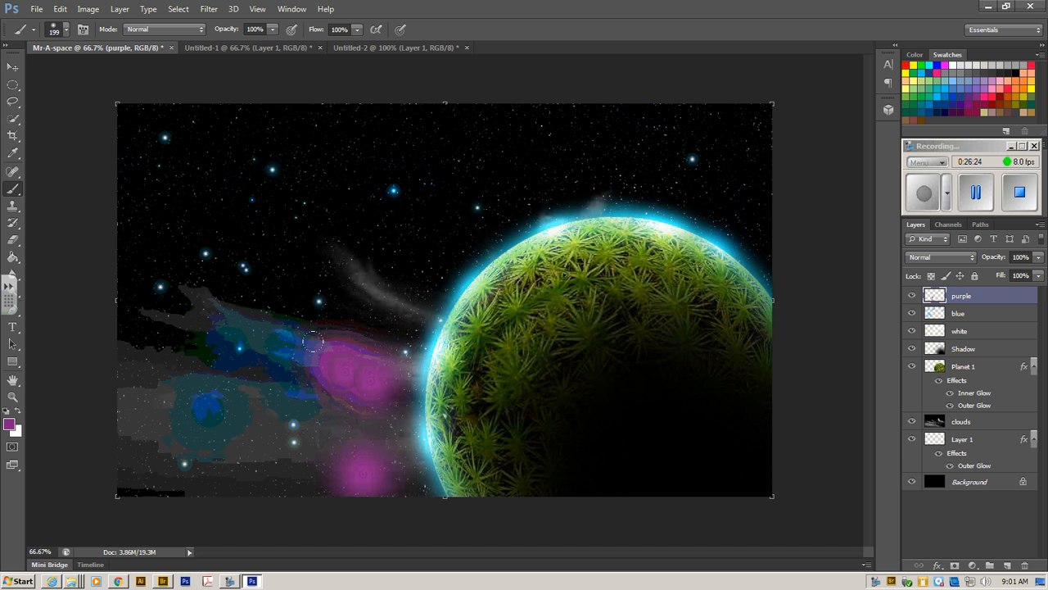
pyautogui.click(146, 270)
pyautogui.click(129, 391)
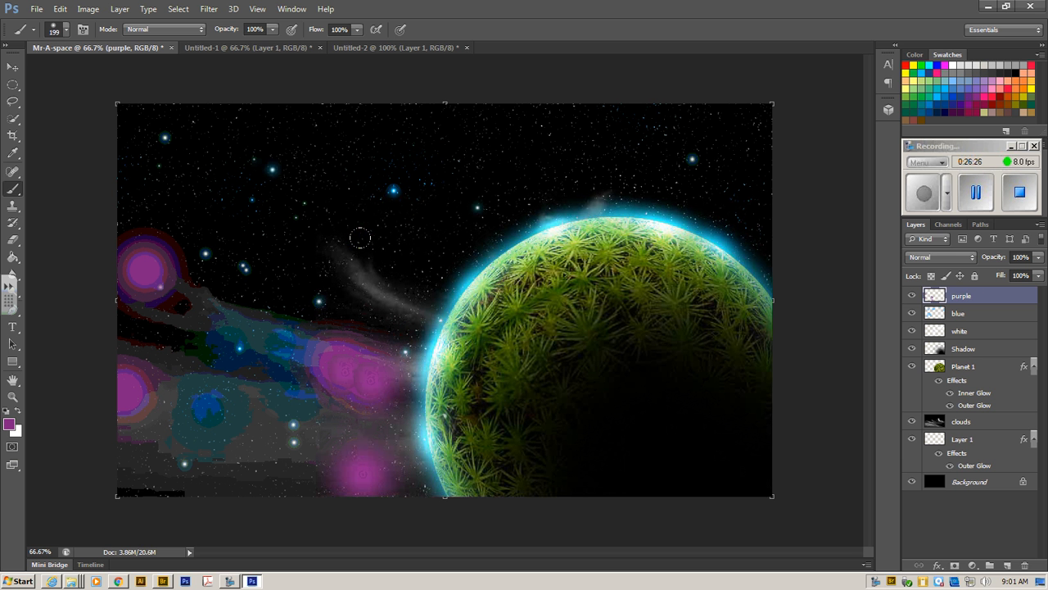
pyautogui.click(383, 260)
pyautogui.click(513, 118)
pyautogui.click(404, 115)
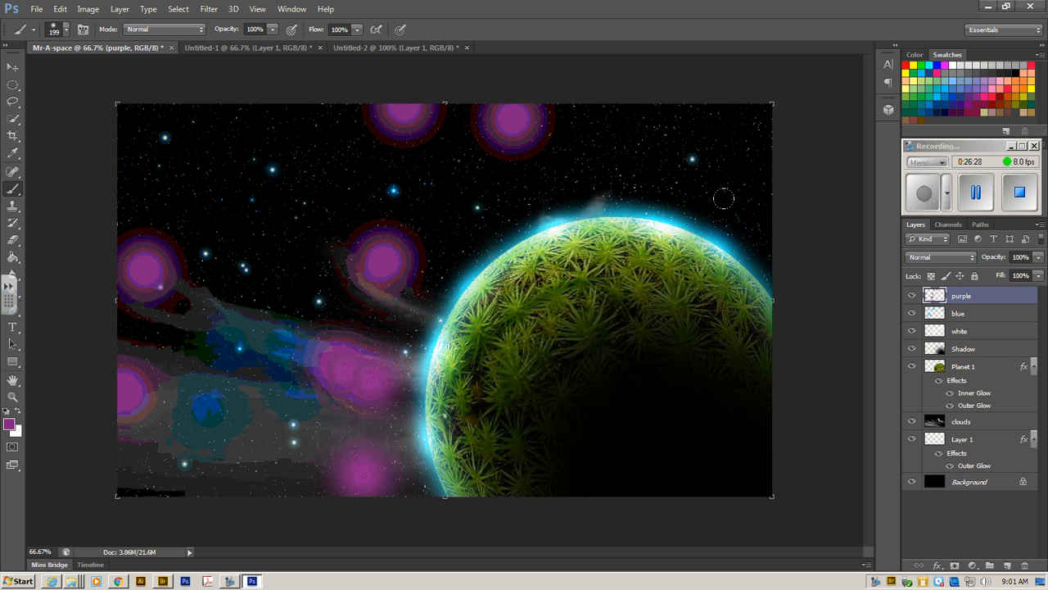
pyautogui.click(746, 218)
pyautogui.click(947, 258)
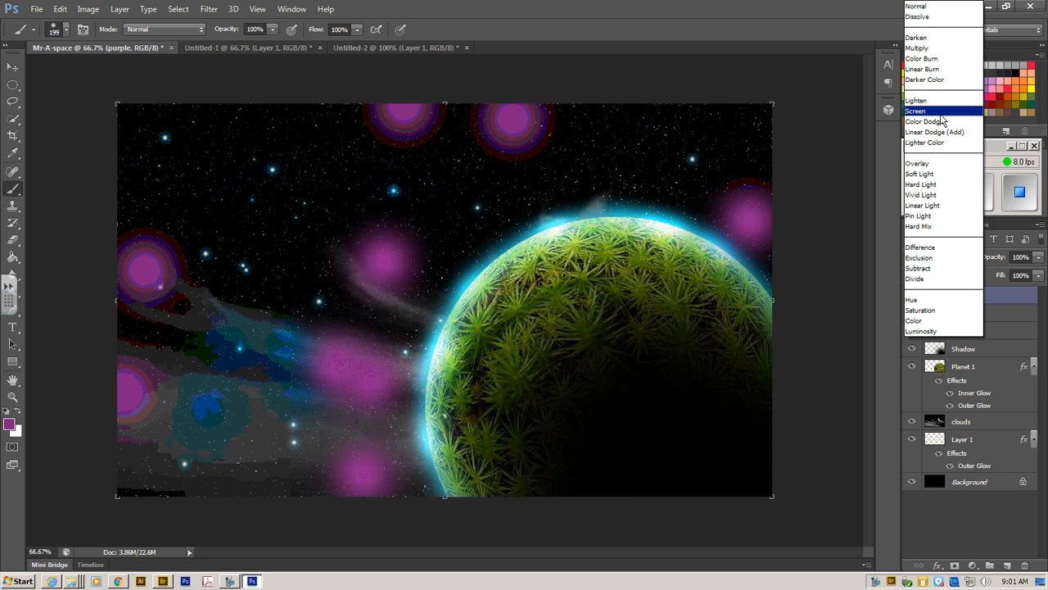
pyautogui.click(937, 163)
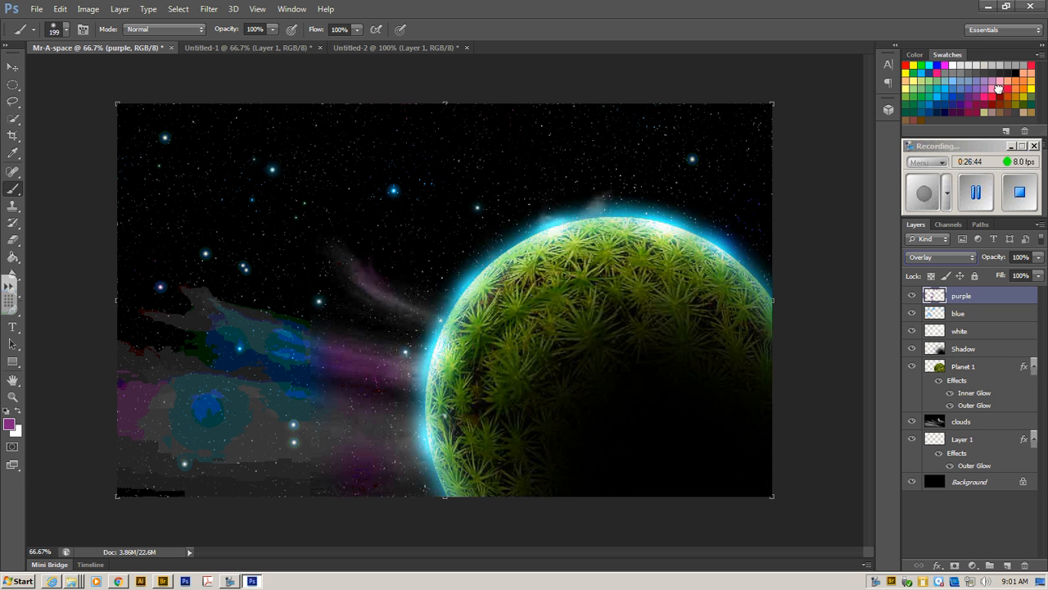
# Step: Brush soft salmon-pink color over the lower-left cloud and the wispy cloud at the planet's upper left
pyautogui.click(999, 87)
pyautogui.moveTo(145, 415); pyautogui.dragTo(202, 399)
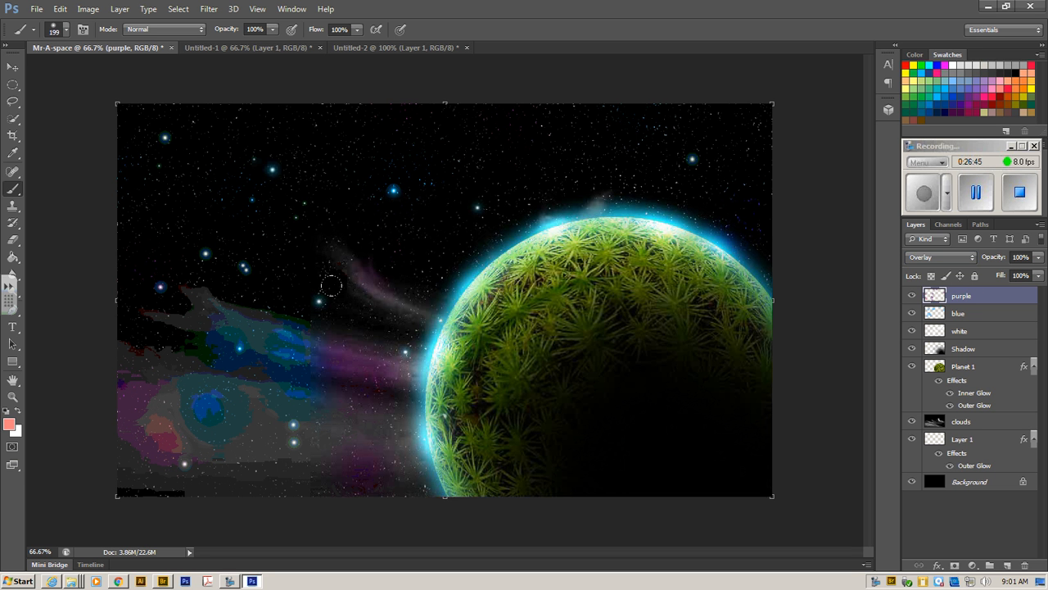
pyautogui.moveTo(344, 262); pyautogui.dragTo(392, 297)
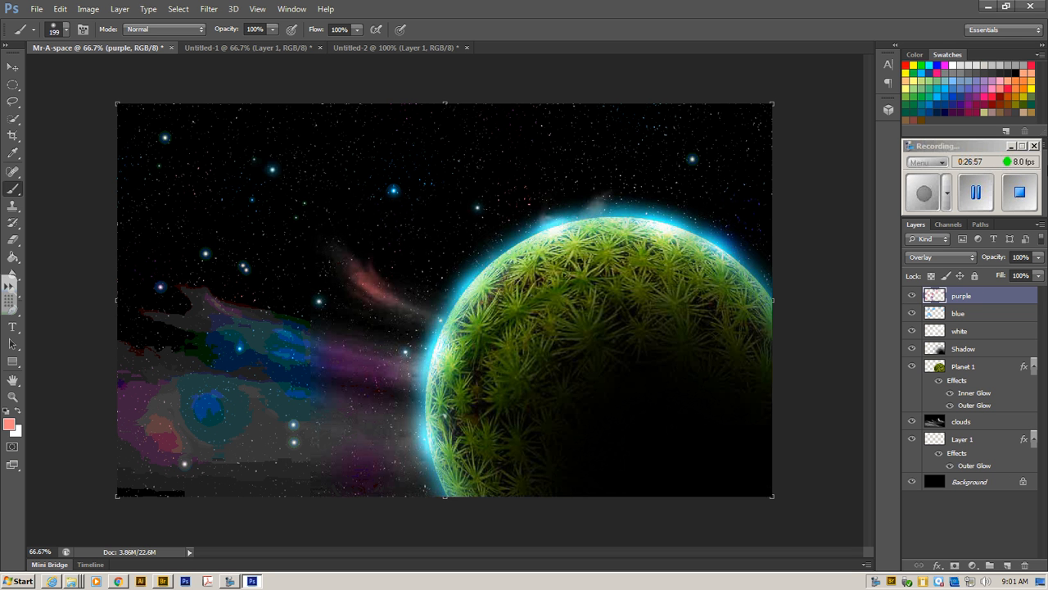
pyautogui.click(977, 193)
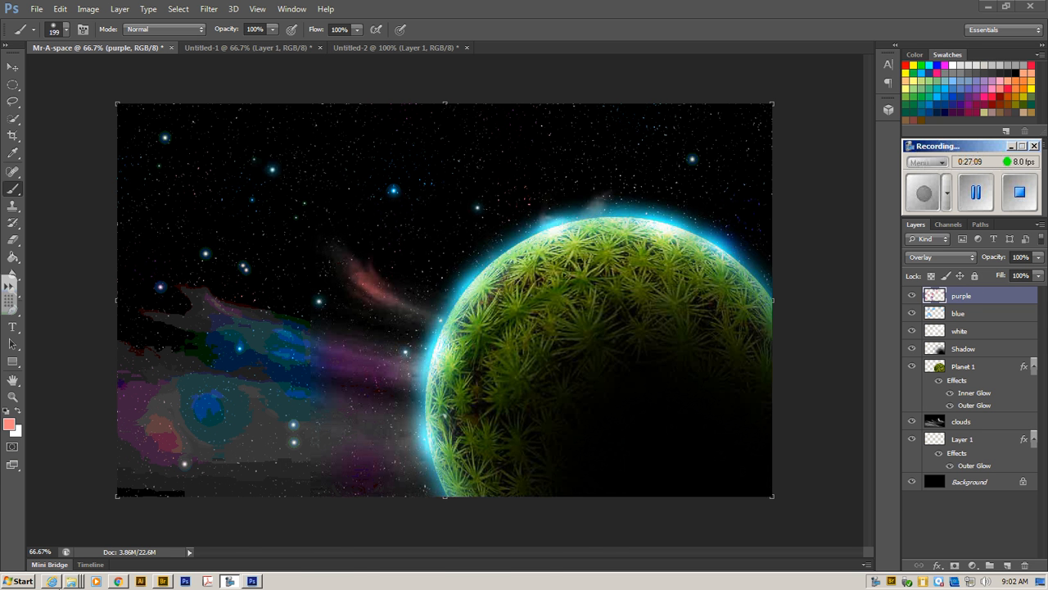
# Step: Switch to Internet Explorer and search Google Images for "rust"
pyautogui.click(52, 581)
pyautogui.click(214, 25)
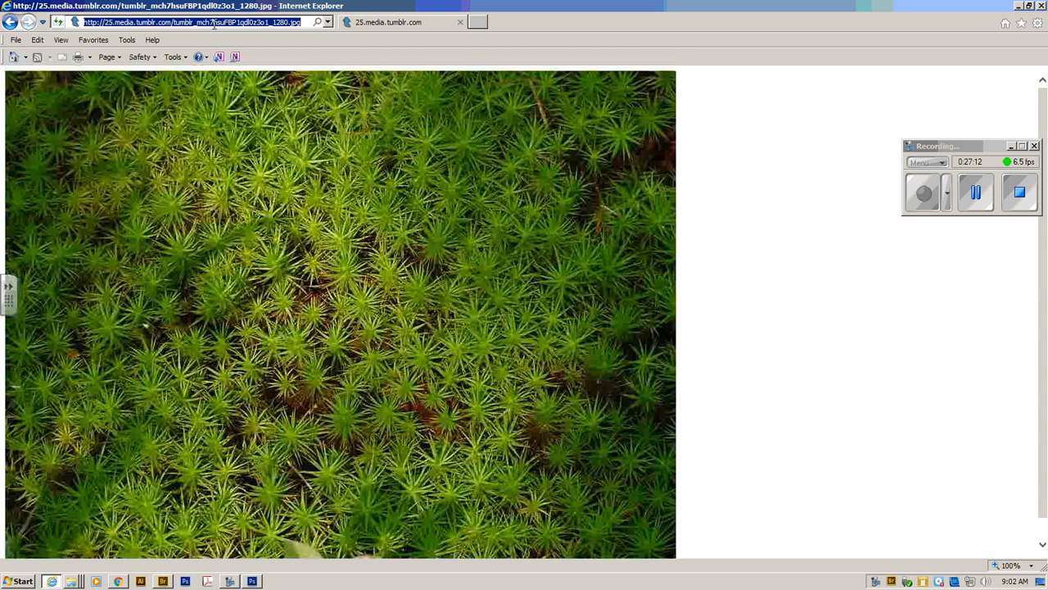
pyautogui.write('ru')
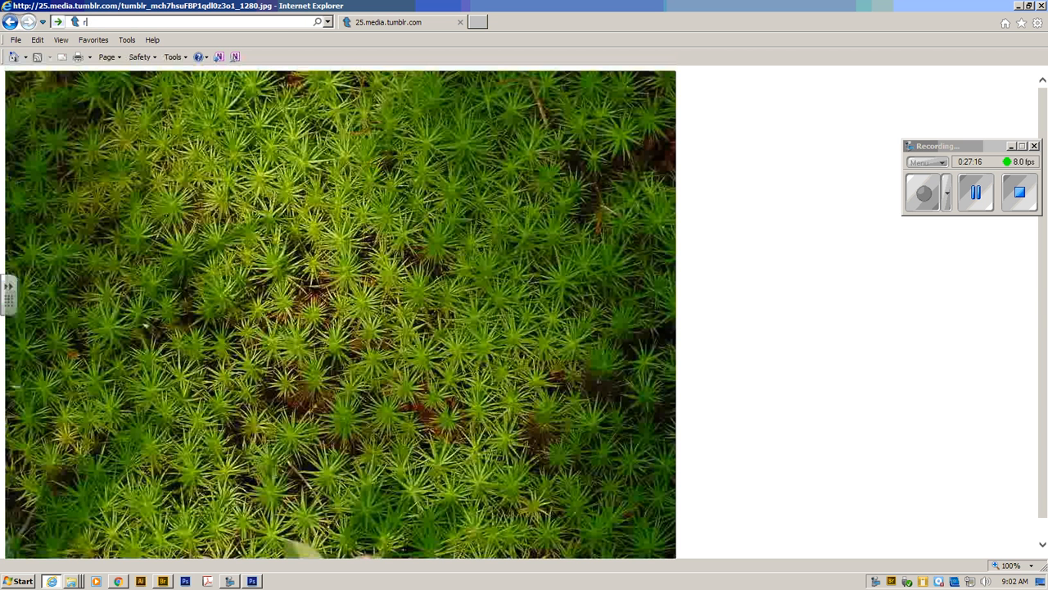
pyautogui.press('BackSpace')
pyautogui.click(10, 23)
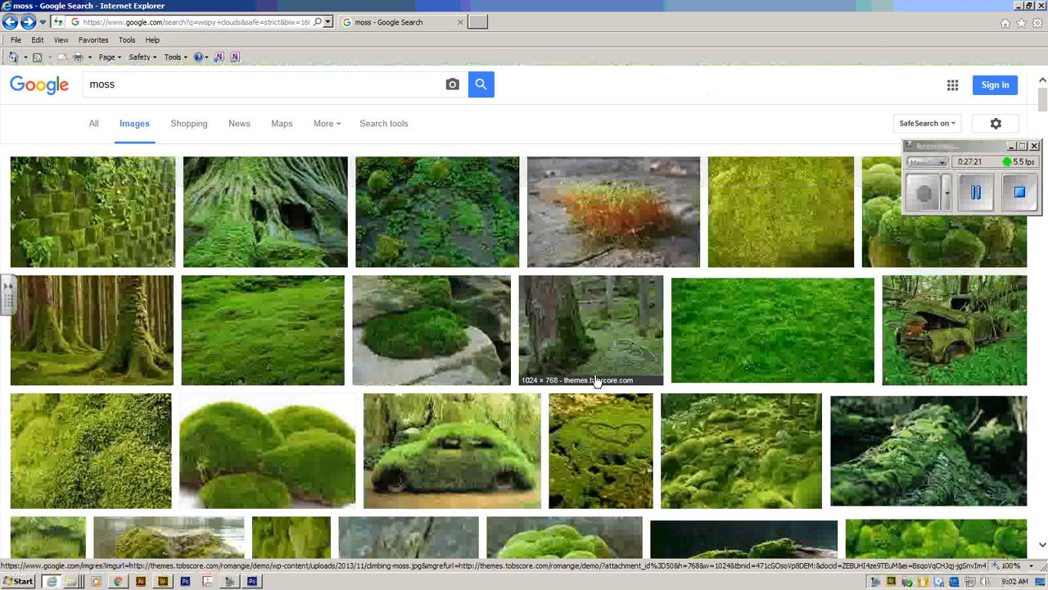
pyautogui.moveTo(136, 79); pyautogui.dragTo(64, 97)
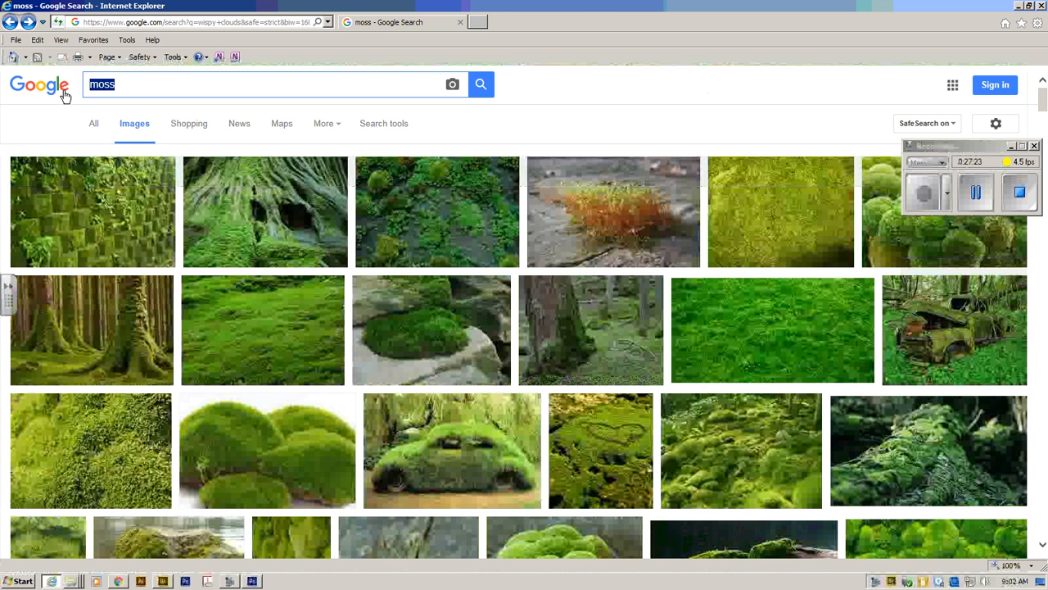
pyautogui.write('rust')
pyautogui.press('Return')
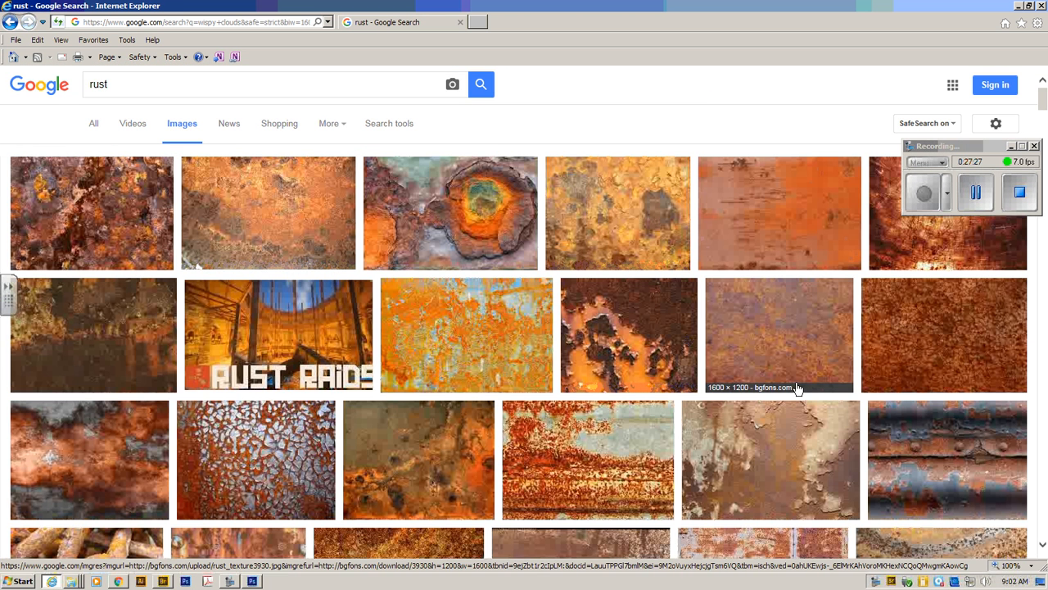
# Step: Open the cracked rust texture from Free-3D-Textures in the image results and copy the picture
pyautogui.click(904, 357)
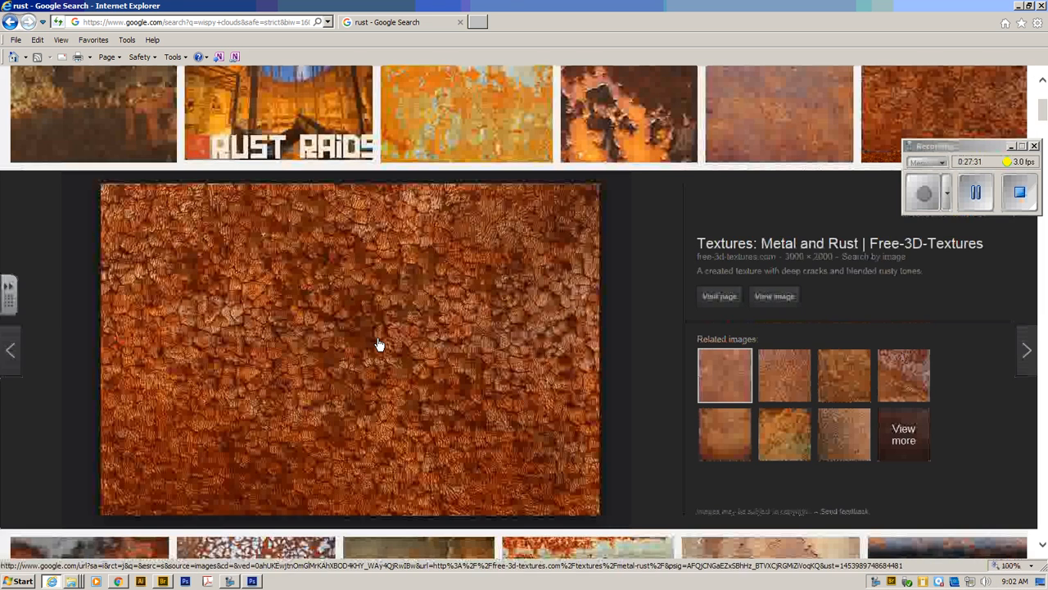
pyautogui.click(379, 344)
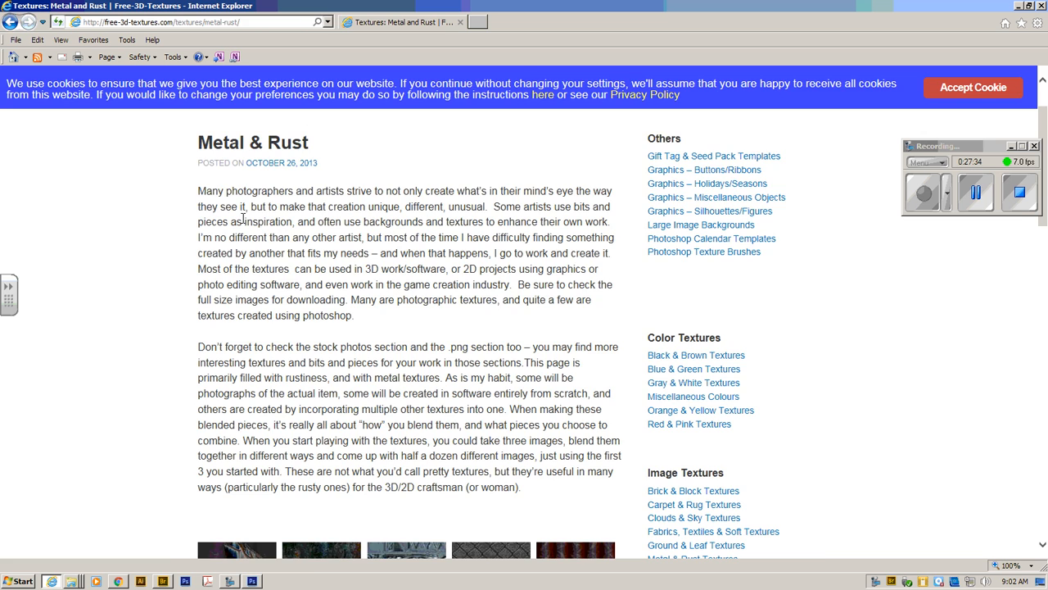
pyautogui.click(10, 22)
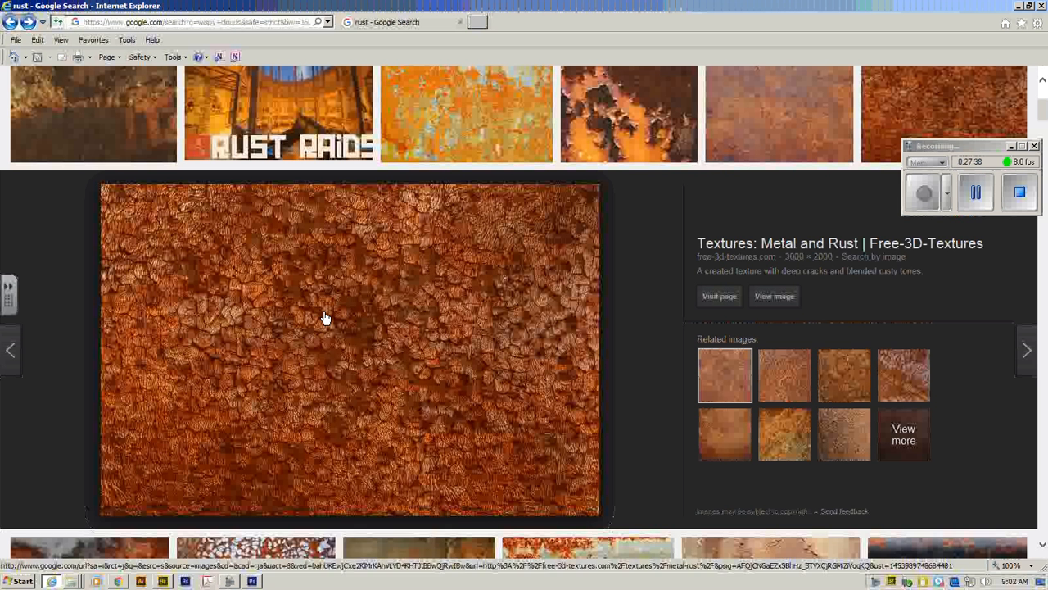
pyautogui.rightClick(325, 319)
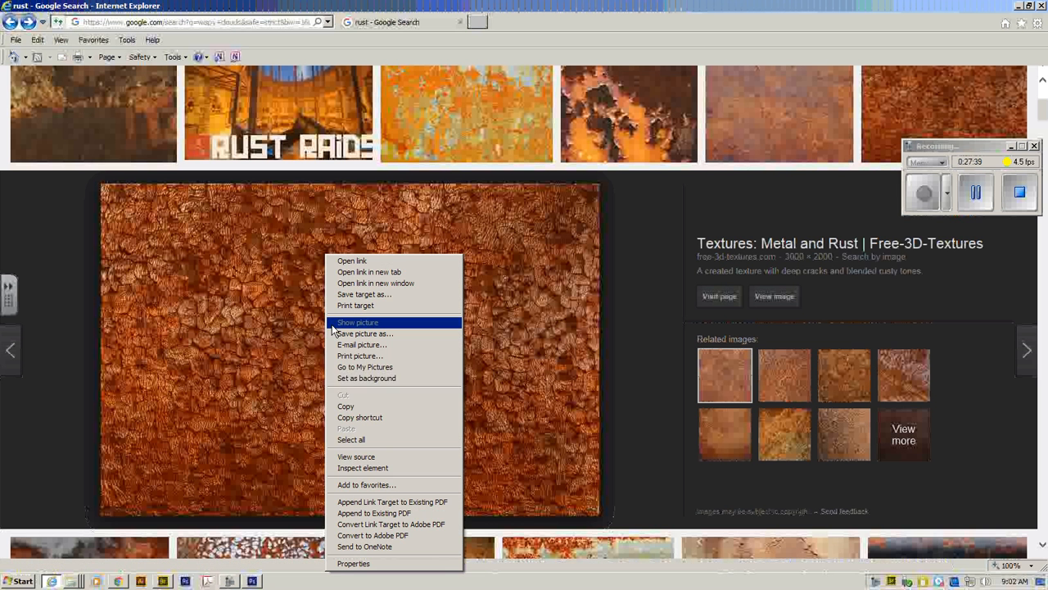
pyautogui.click(369, 407)
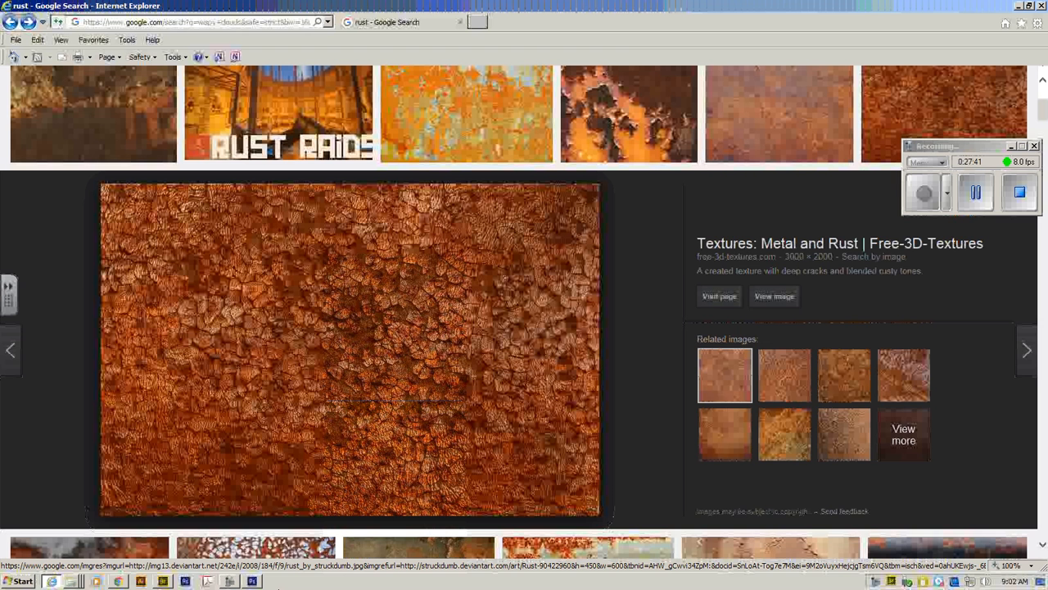
# Step: Switch to Photoshop and paste the rust texture into a new 3000 × 2000 px RGB document with a white background
pyautogui.click(251, 580)
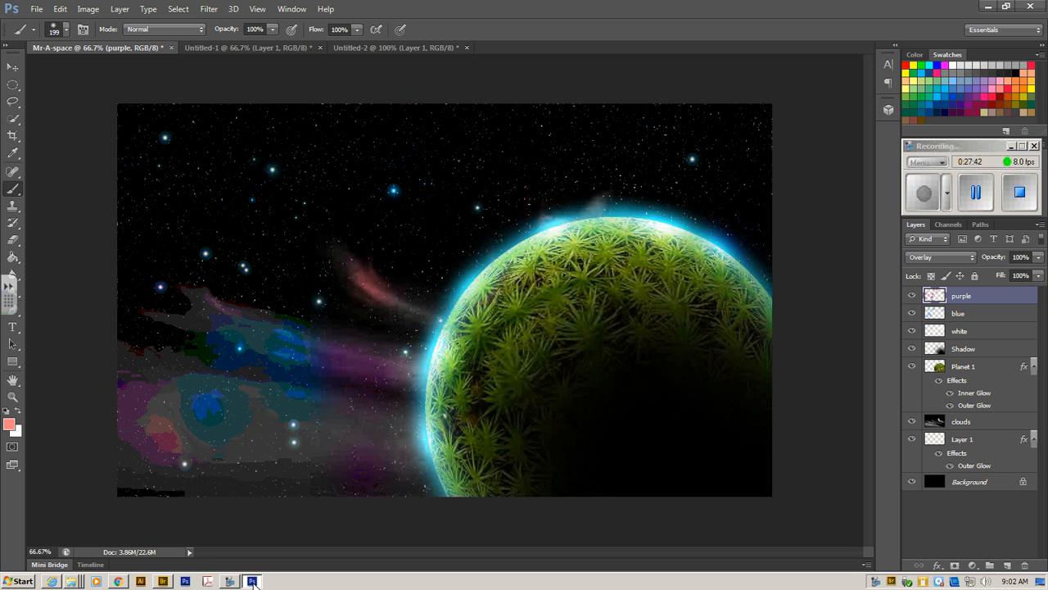
pyautogui.click(35, 8)
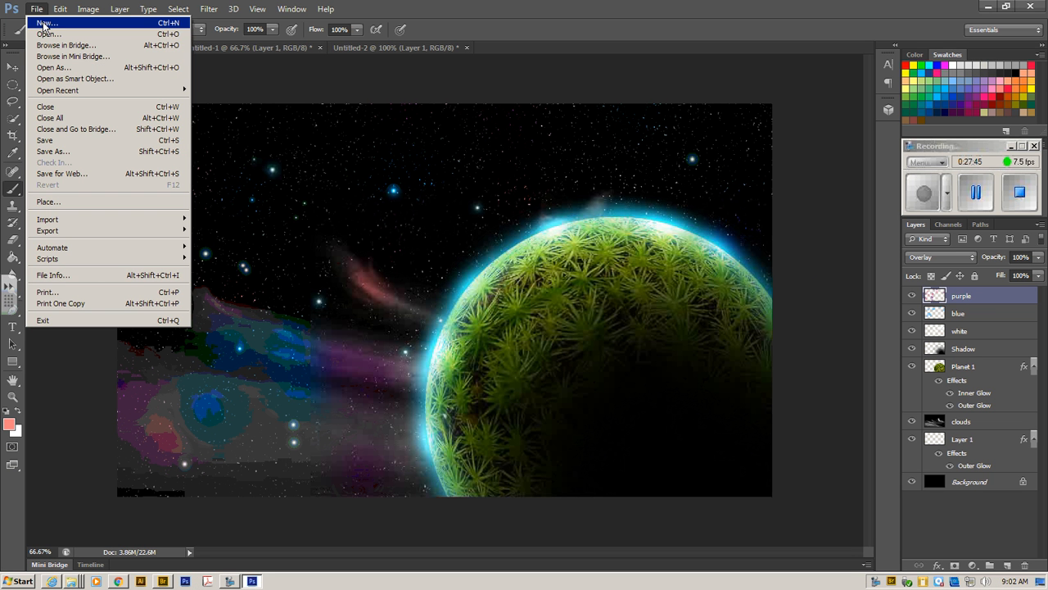
pyautogui.click(44, 24)
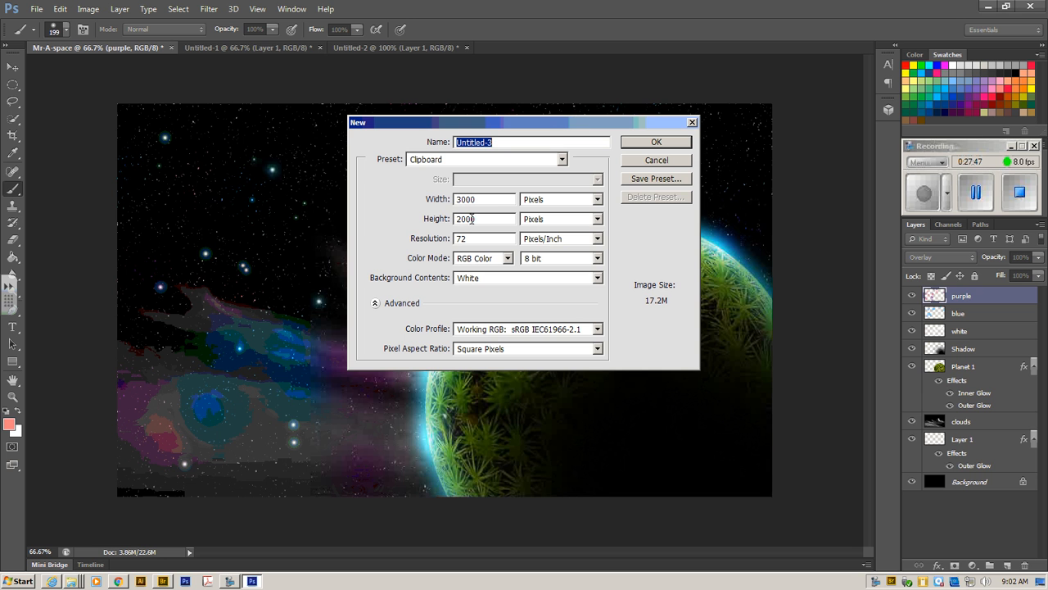
pyautogui.click(657, 141)
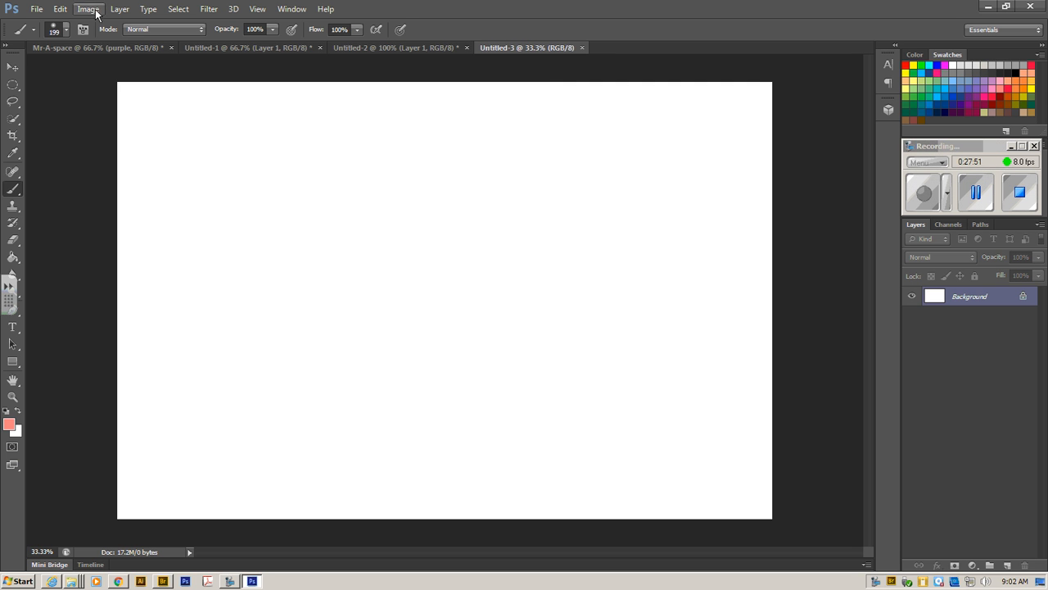
pyautogui.click(60, 9)
pyautogui.click(102, 113)
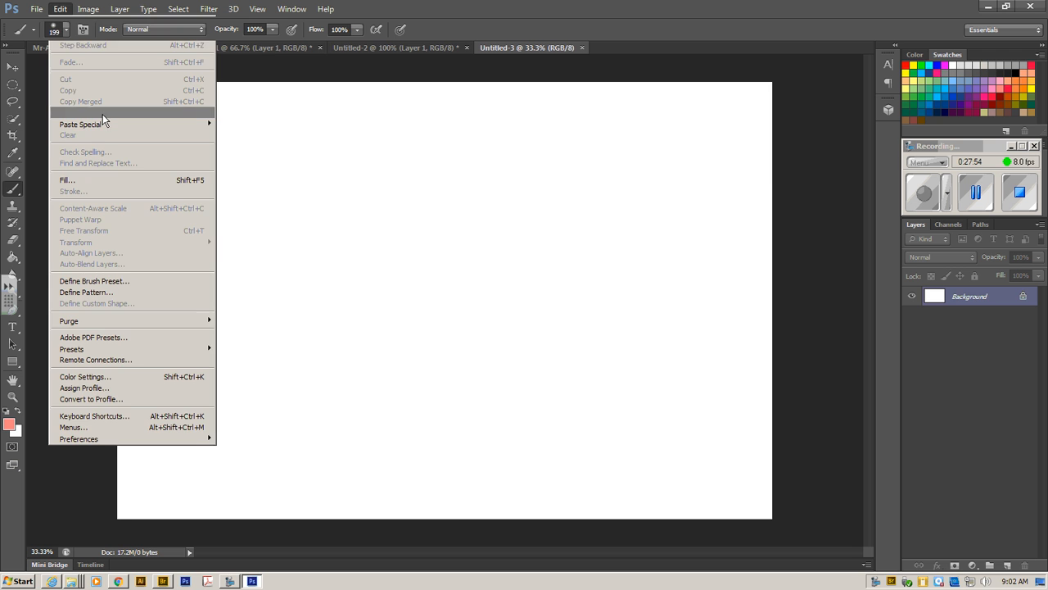
# Step: Select a circle about 1850 px across on the rust texture with the Elliptical Marquee tool and copy it
pyautogui.click(14, 85)
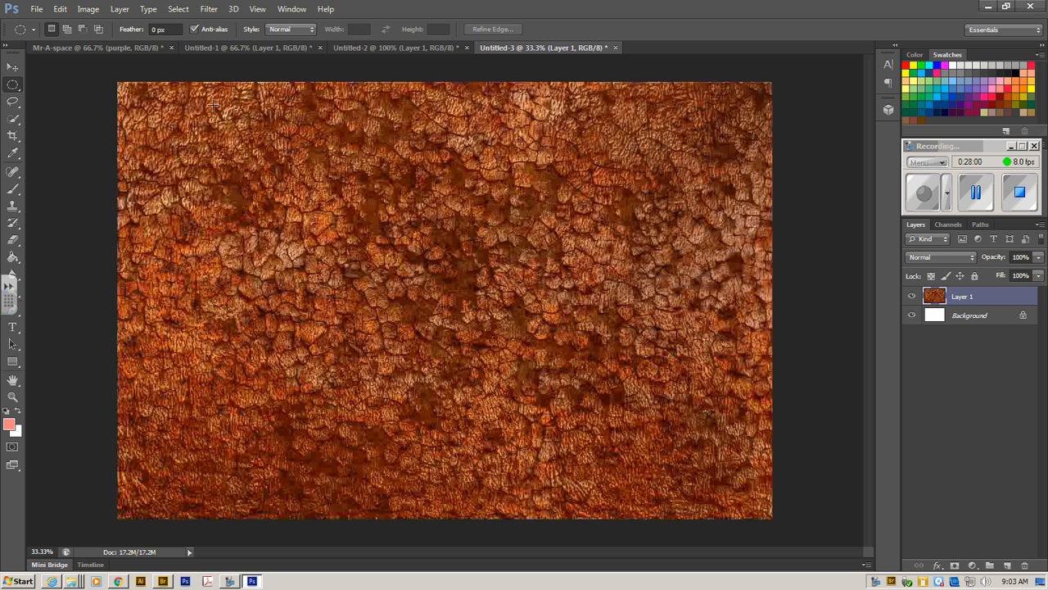
pyautogui.moveTo(213, 105); pyautogui.dragTo(619, 507)
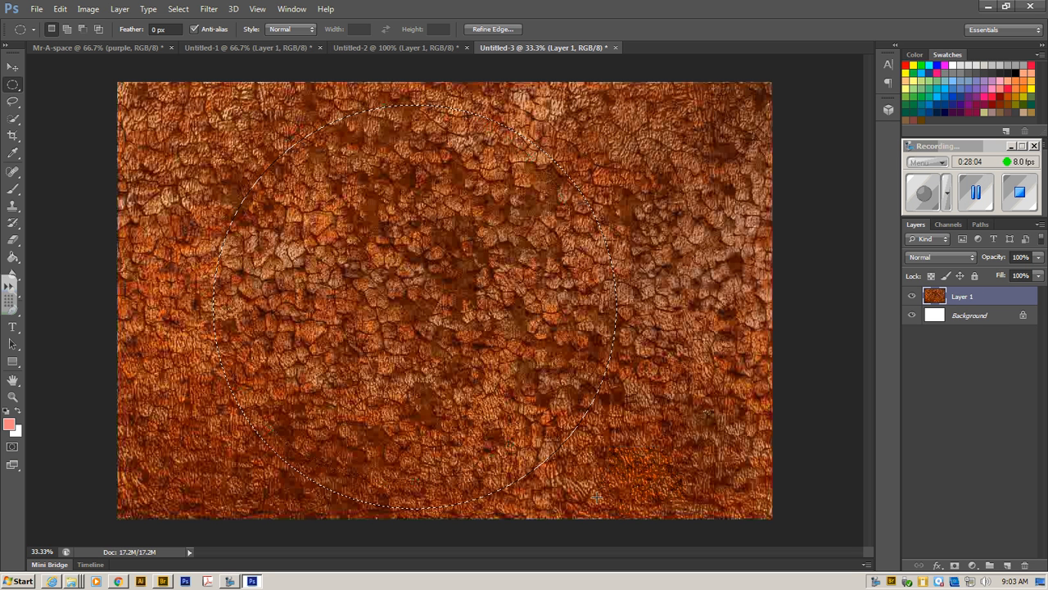
pyautogui.click(59, 9)
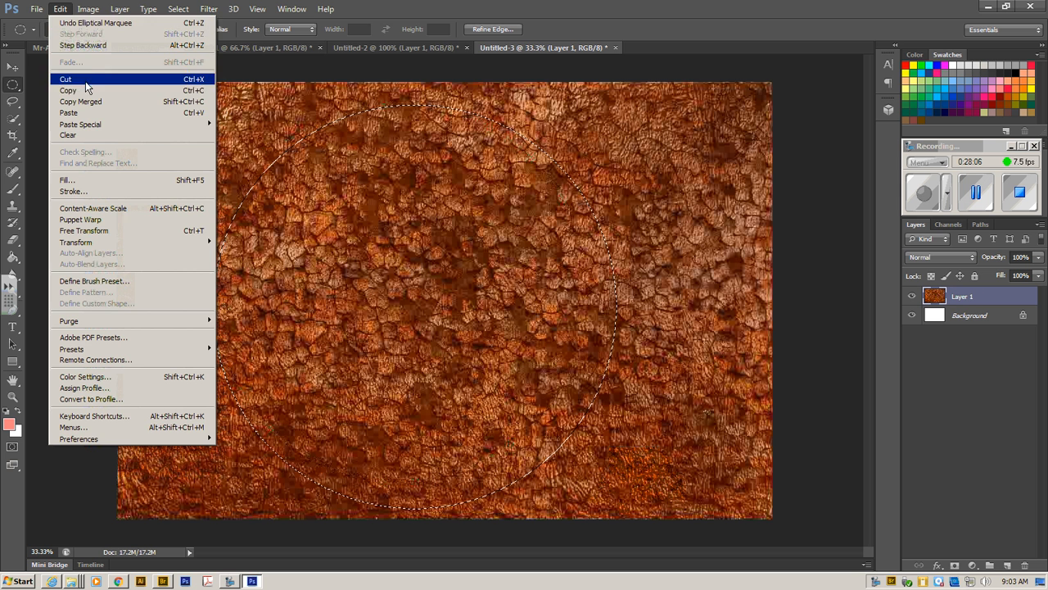
pyautogui.click(89, 92)
# Step: Paste the copied rust circle into a new 1849 × 1849 px document and load the circle's outline as a selection
pyautogui.click(43, 12)
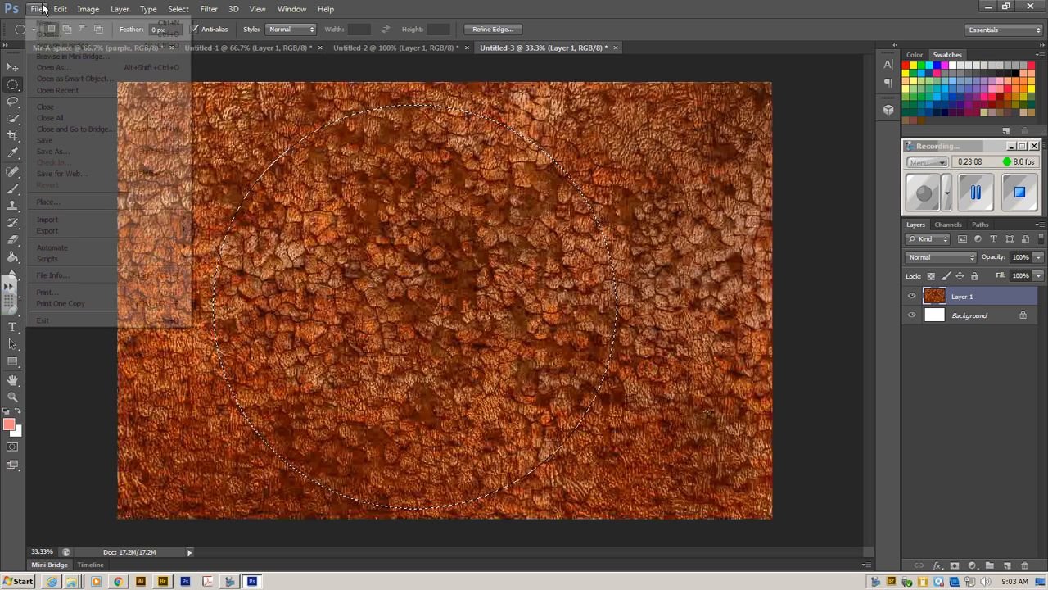
pyautogui.click(45, 23)
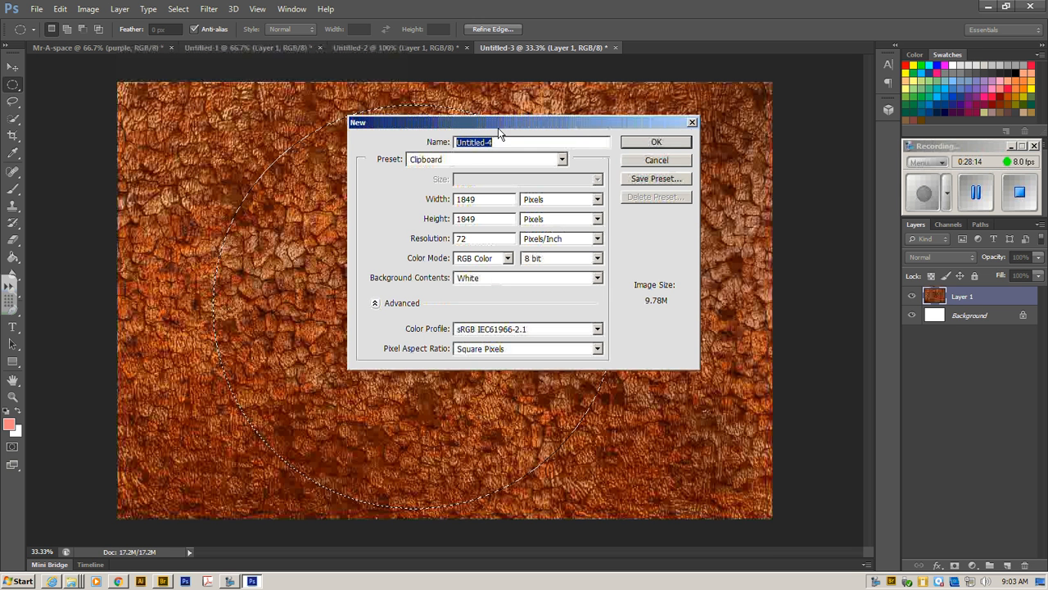
pyautogui.click(657, 144)
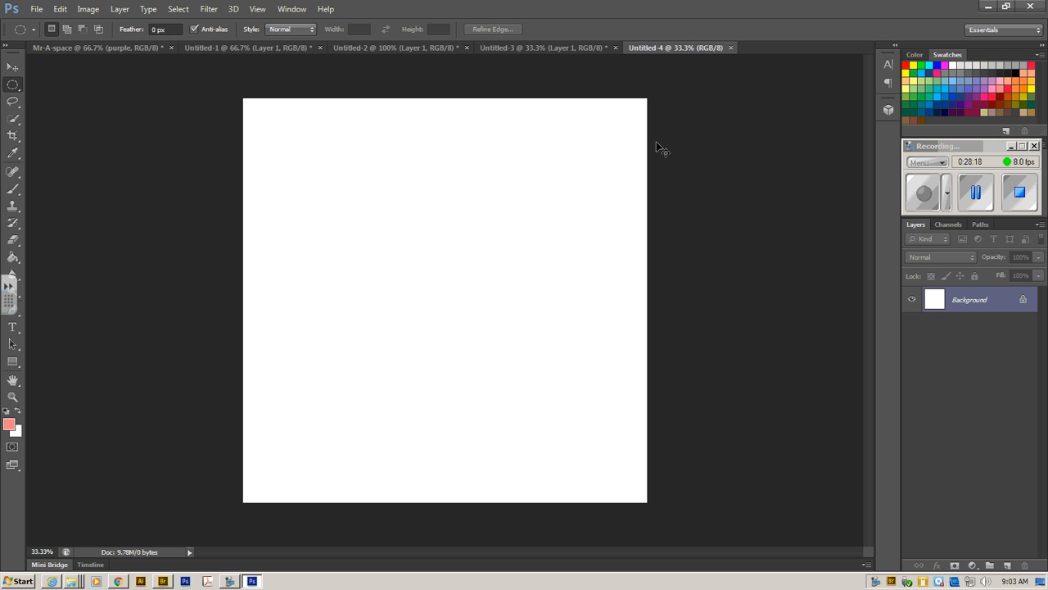
pyautogui.click(60, 9)
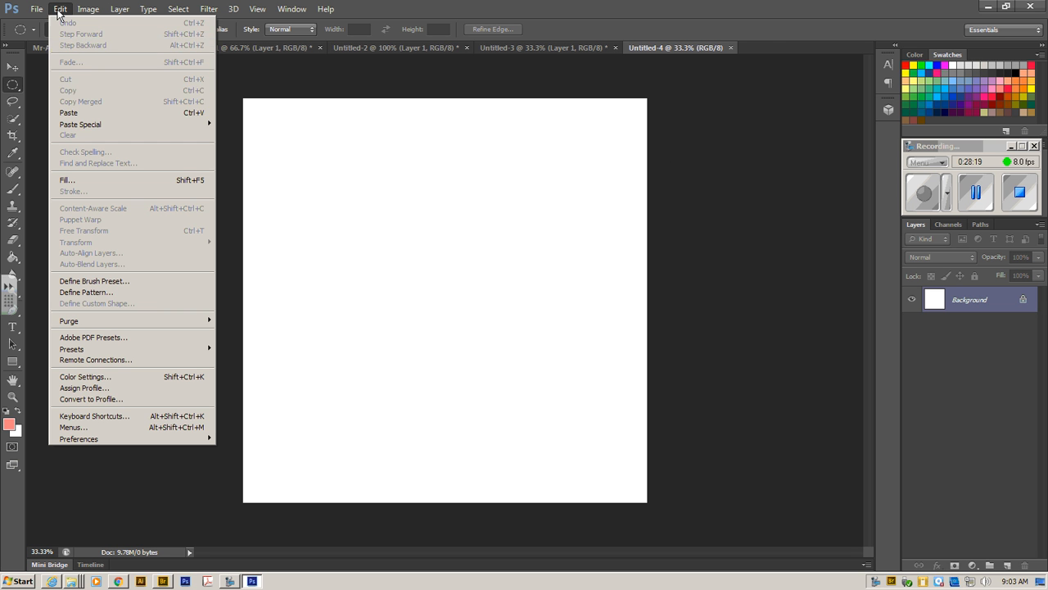
pyautogui.click(106, 112)
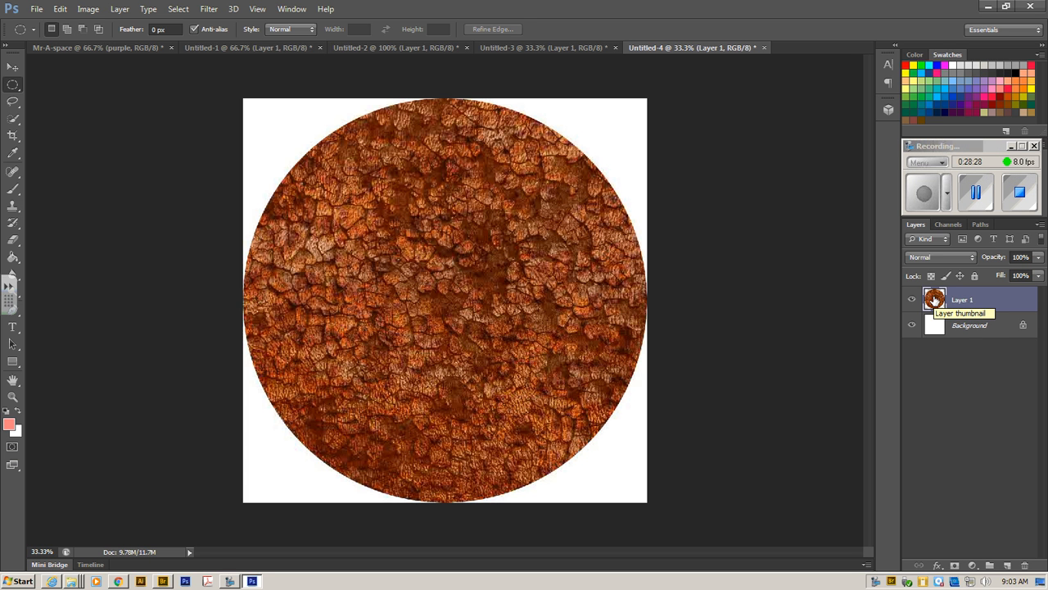
pyautogui.keyDown('ctrl'); pyautogui.click(934, 299); pyautogui.keyUp('ctrl')
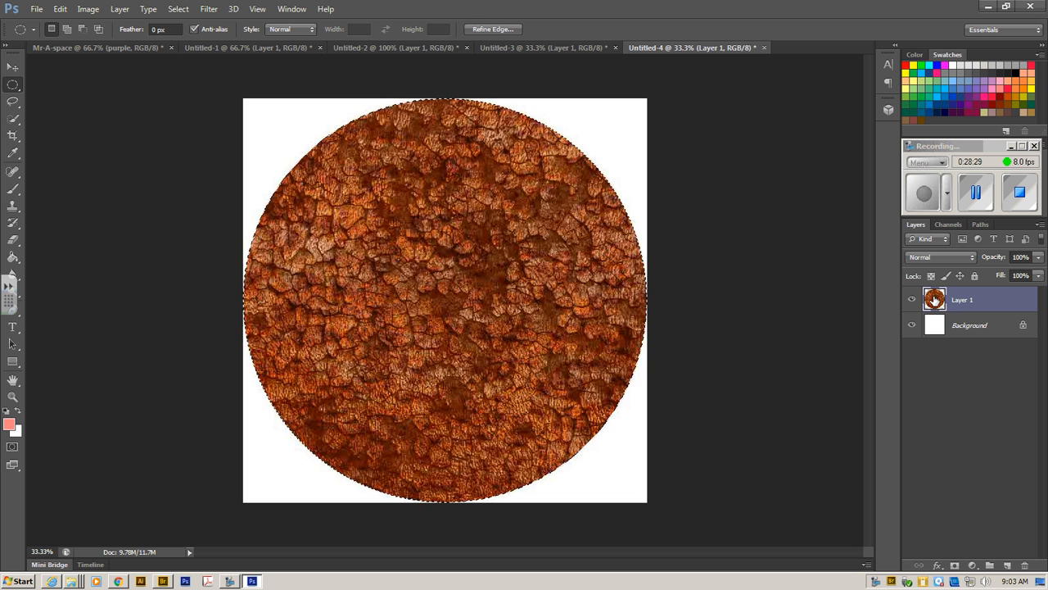
# Step: Apply the Spherize filter to the selected rust circle at 100% in Normal mode
pyautogui.click(207, 9)
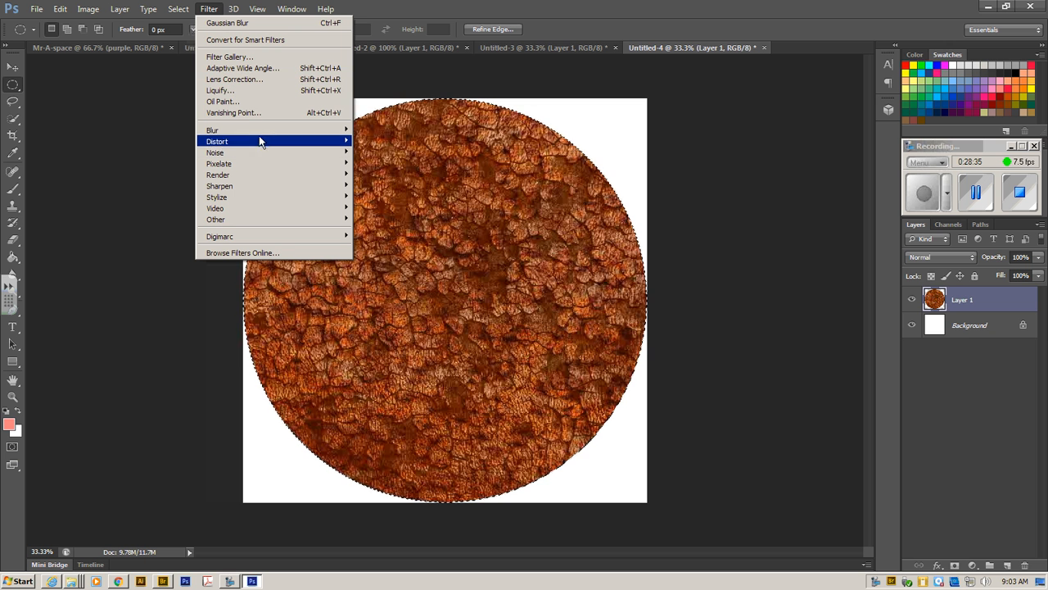
pyautogui.moveTo(264, 144)
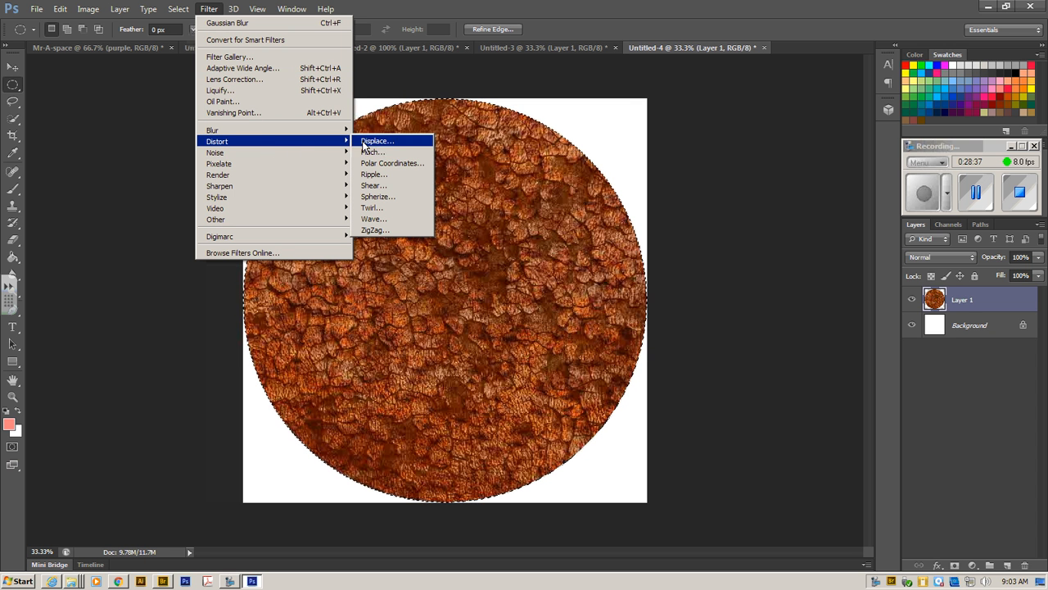
pyautogui.click(397, 196)
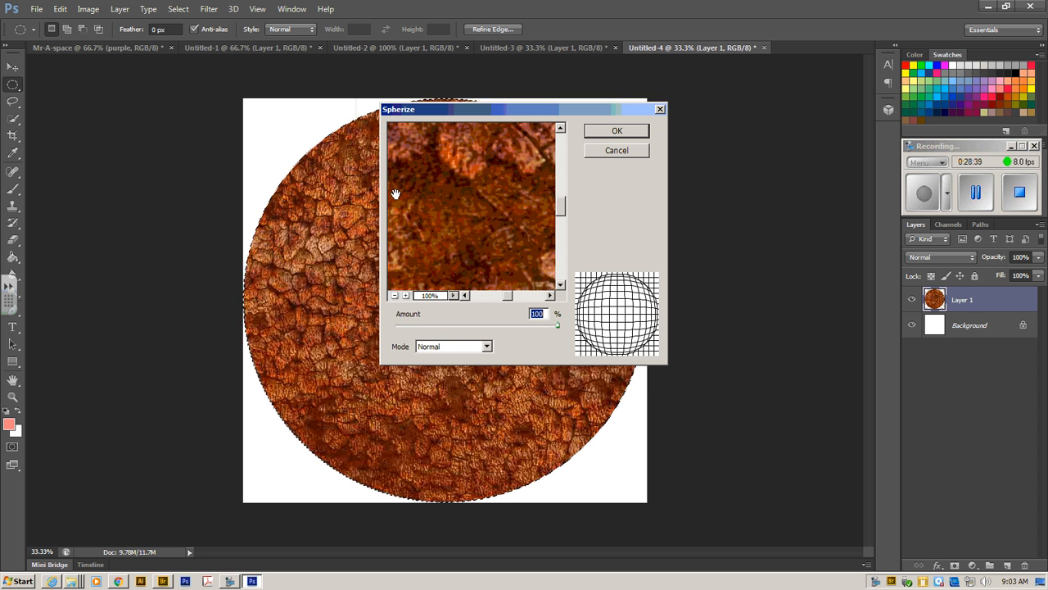
pyautogui.click(619, 131)
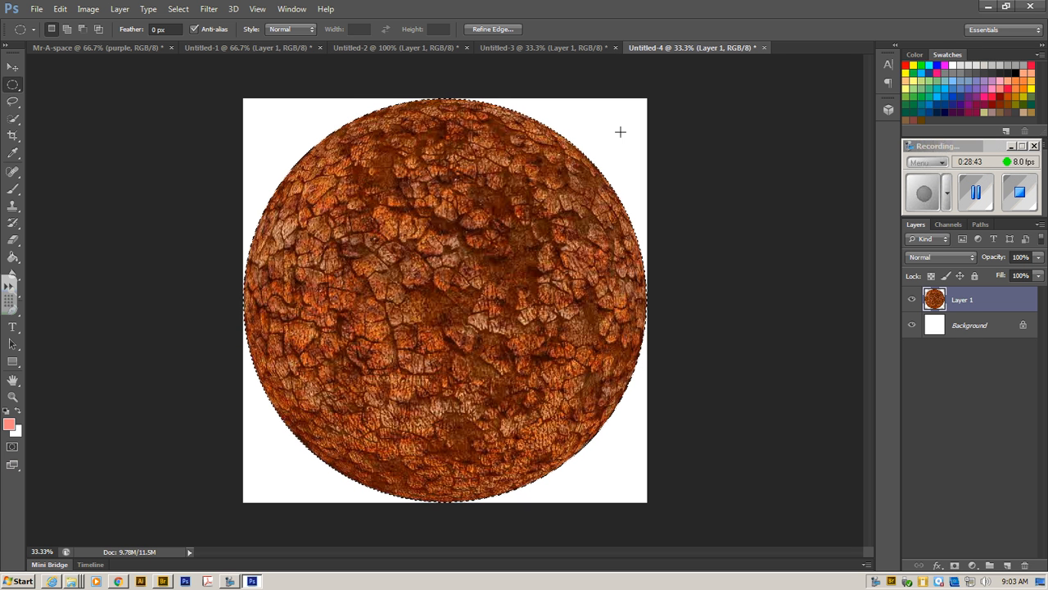
# Step: Copy the spherized rust circle and paste it into the Mr-A-space document
pyautogui.click(60, 9)
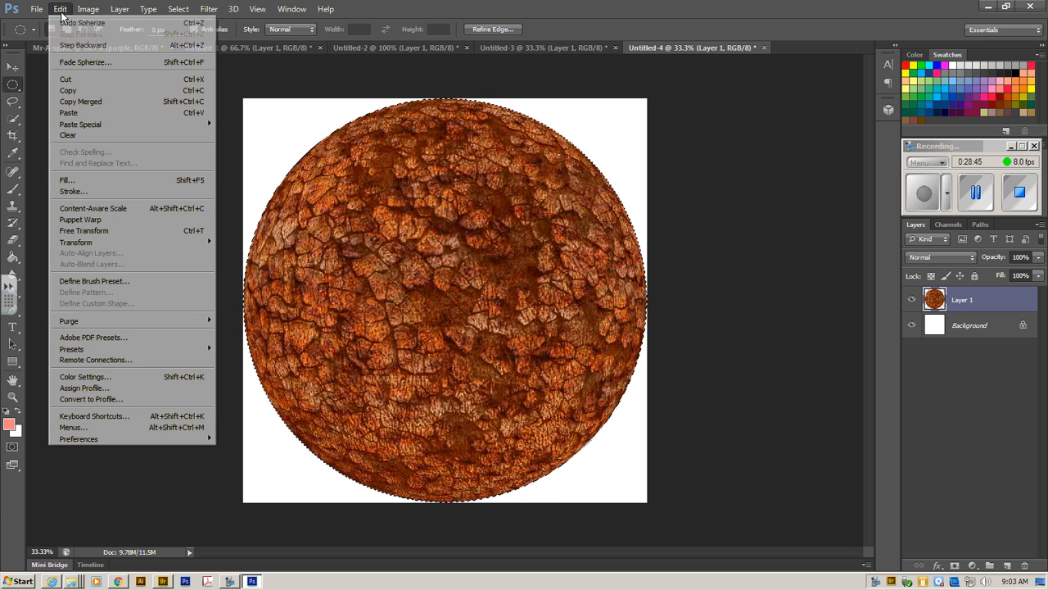
pyautogui.click(111, 93)
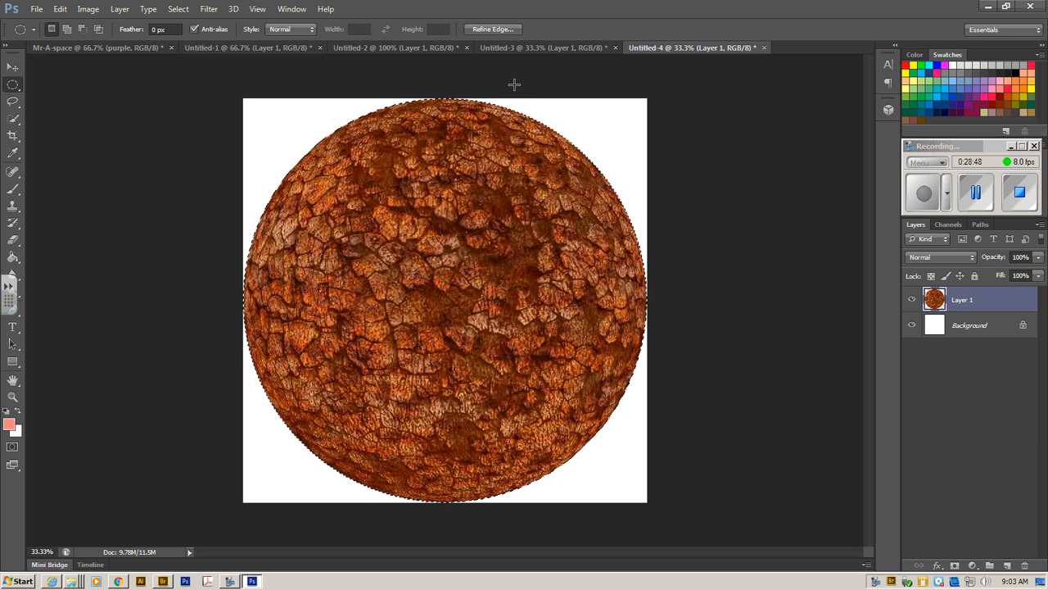
pyautogui.click(99, 47)
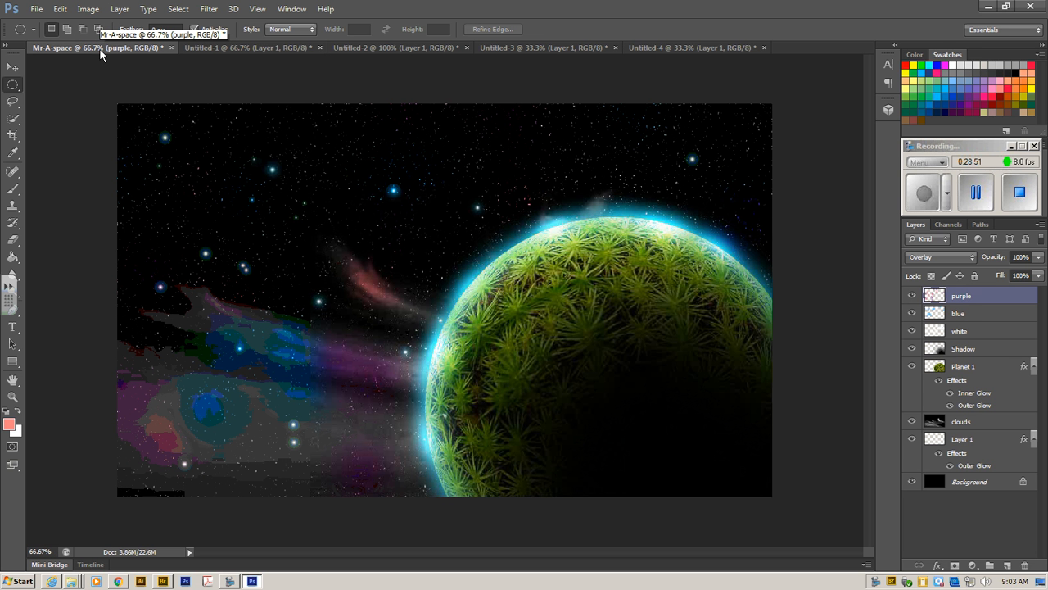
pyautogui.hotkey('ctrl', 'v')
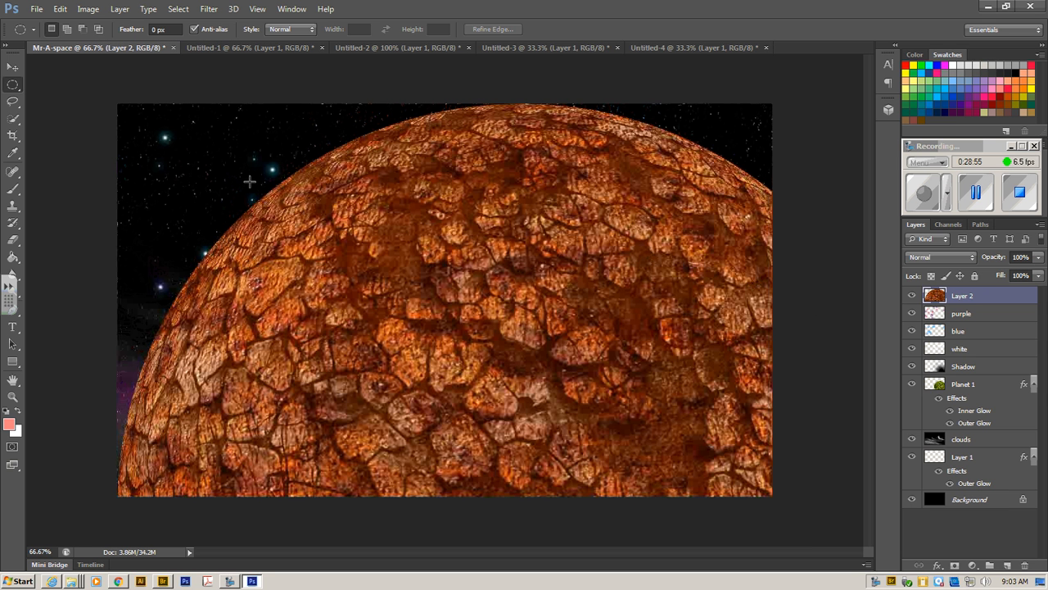
# Step: Scale the pasted rust planet down to about a quarter of the canvas width and place it in the upper-left starry area
pyautogui.click(13, 66)
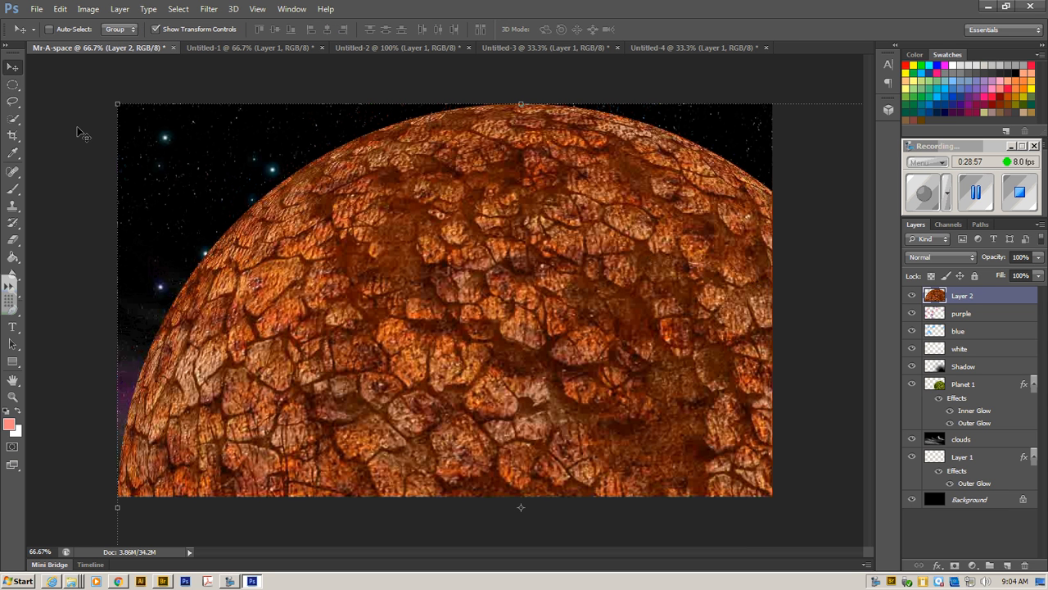
pyautogui.hotkey('ctrl', '-')
pyautogui.hotkey('ctrl', '-')
pyautogui.hotkey('ctrl', '-')
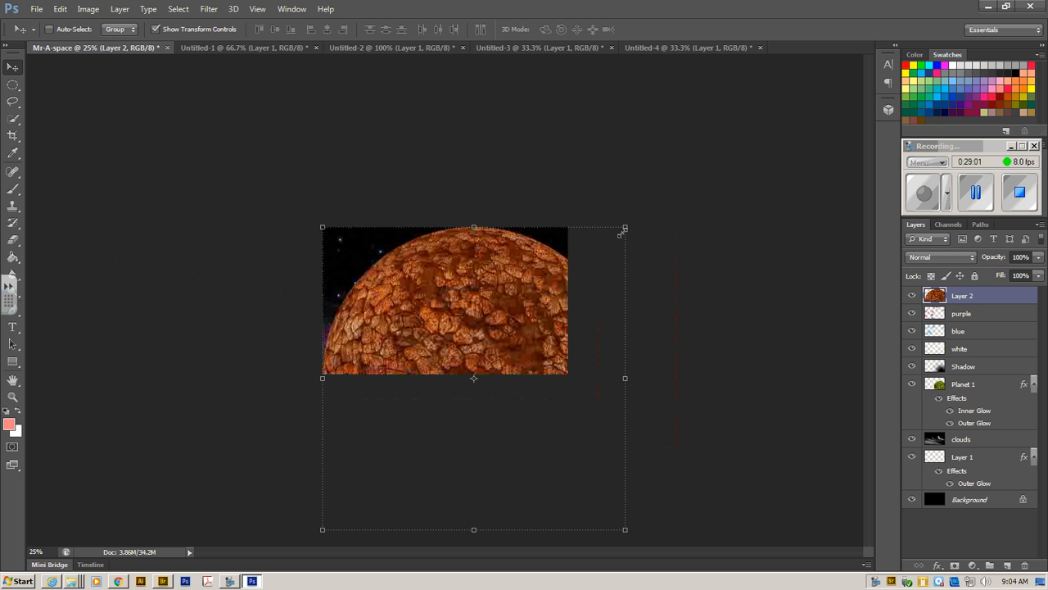
pyautogui.moveTo(625, 227); pyautogui.dragTo(375, 256)
pyautogui.press('Return')
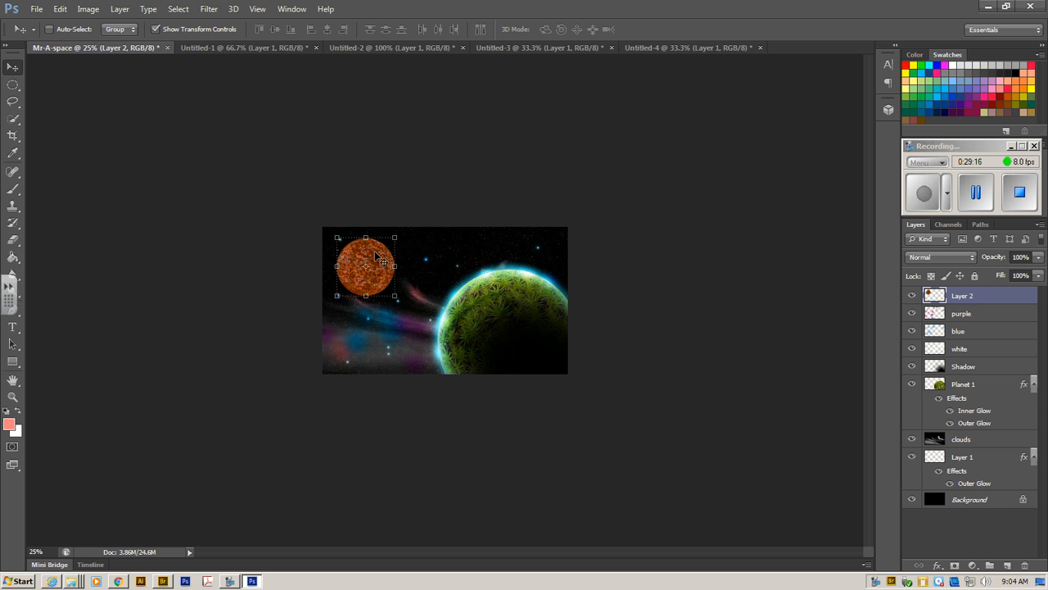
pyautogui.hotkey('ctrl', '+')
pyautogui.hotkey('ctrl', '+')
pyautogui.hotkey('ctrl', '+')
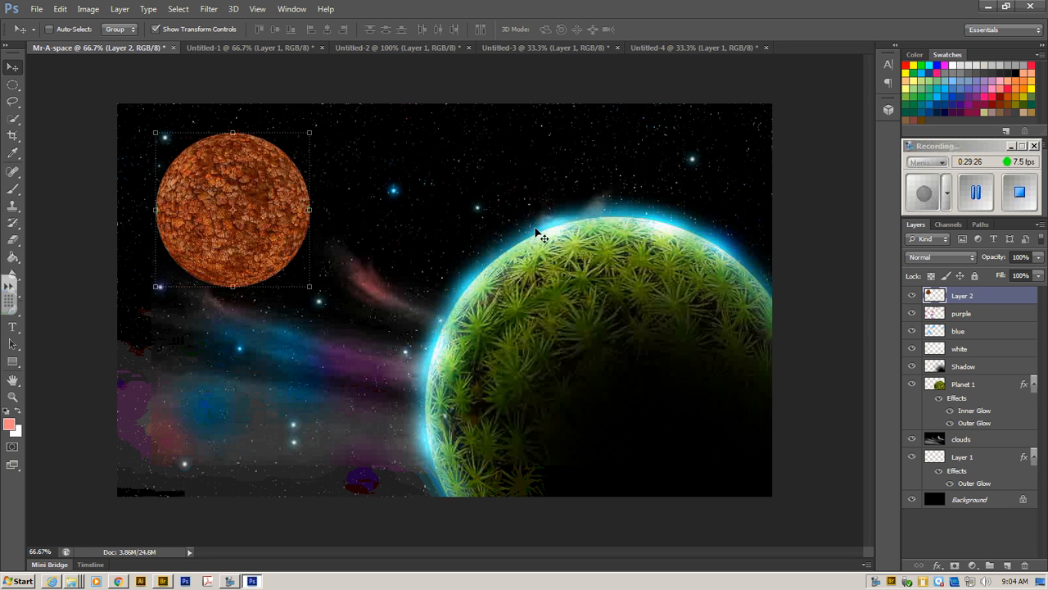
# Step: Rename the rust planet's layer as planet 2
pyautogui.doubleClick(959, 298)
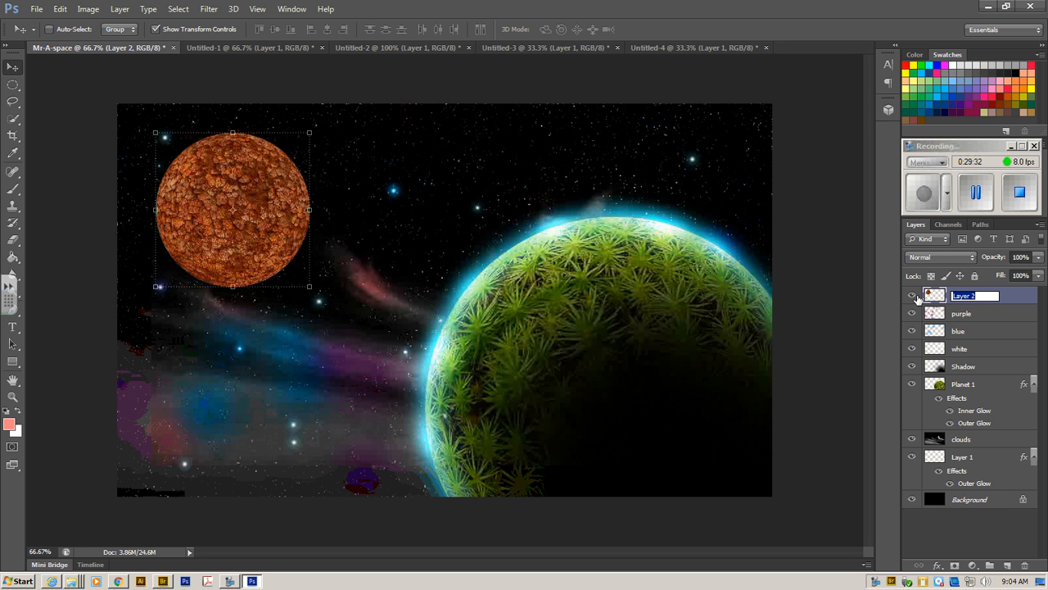
pyautogui.write('Planet 2')
pyautogui.press('Return')
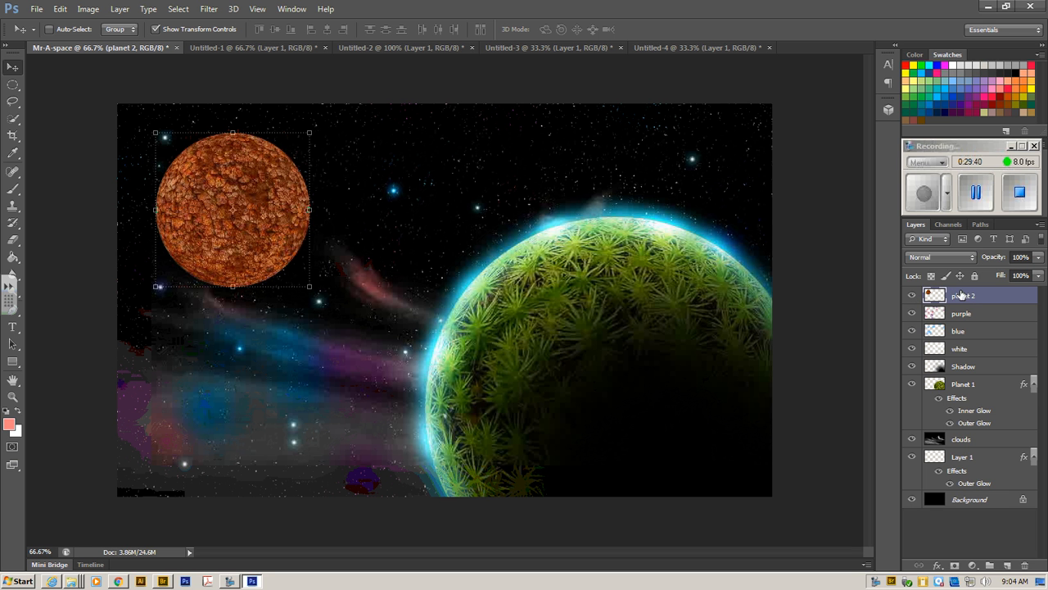
# Step: Add an Inner Glow effect to the planet 2 layer with a size of 32 px
pyautogui.click(938, 565)
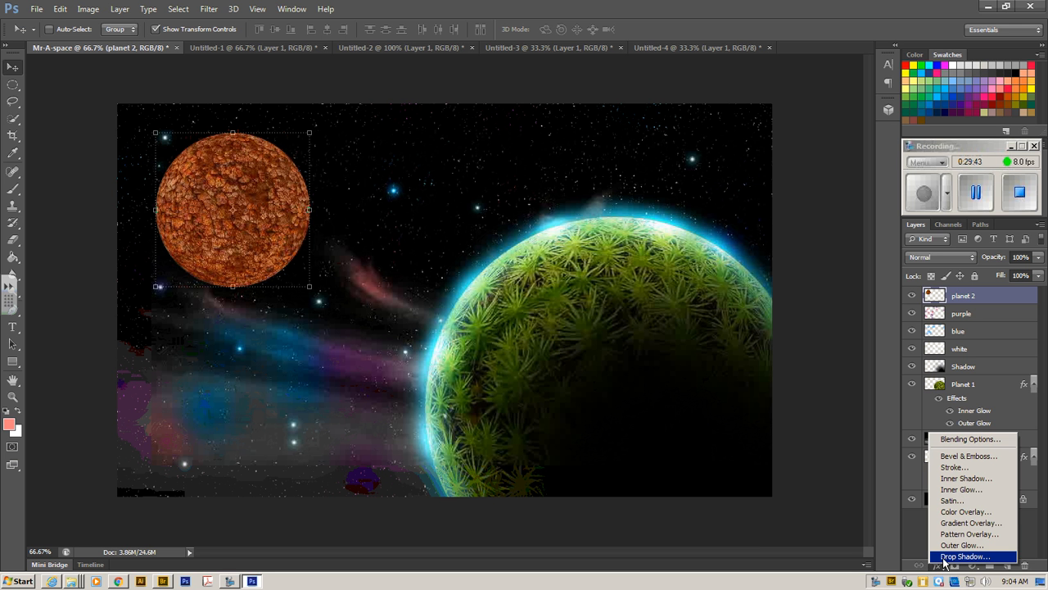
pyautogui.click(961, 491)
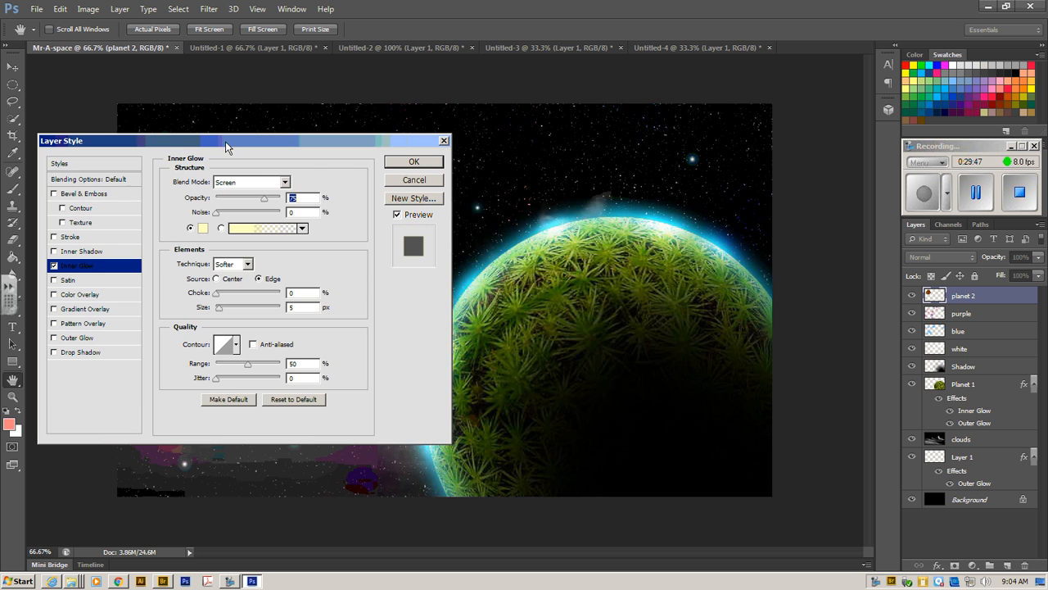
pyautogui.moveTo(226, 146); pyautogui.dragTo(532, 141)
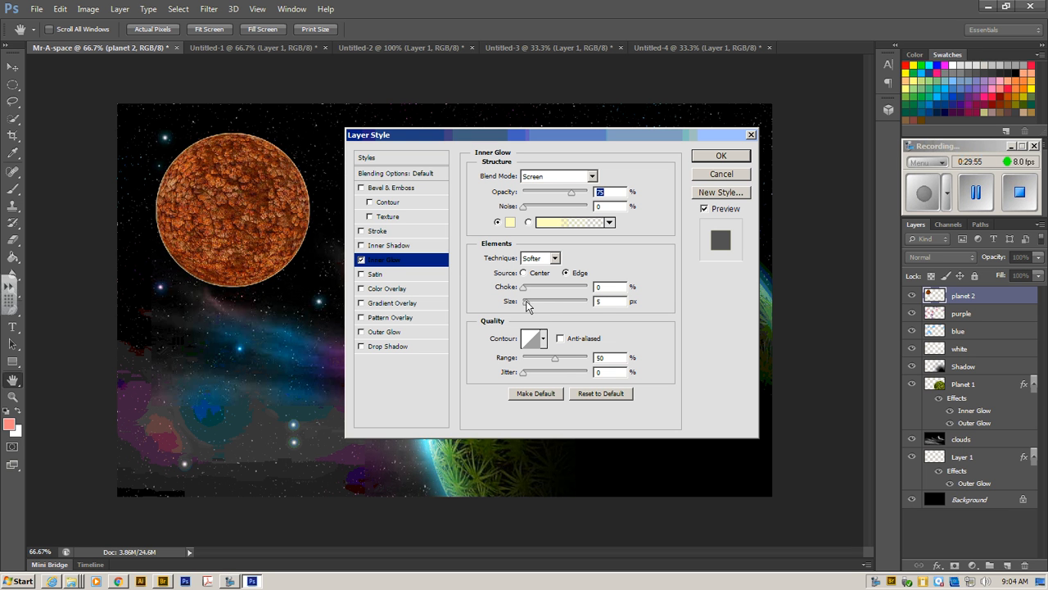
pyautogui.moveTo(527, 305); pyautogui.dragTo(533, 304)
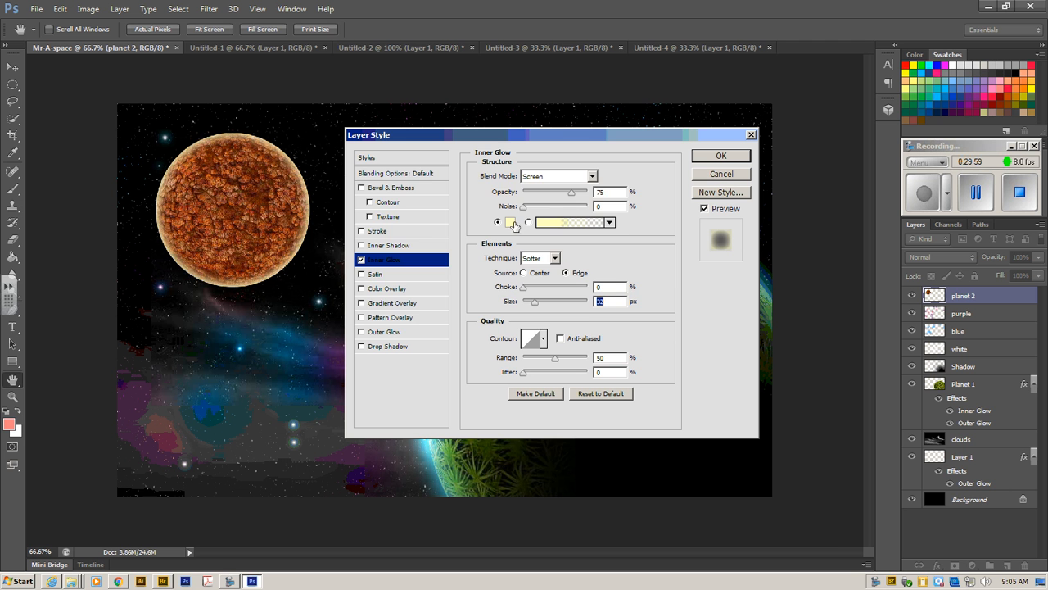
# Step: Set planet 2's Inner Glow colour to bright blue 0dbbf4 and its blend mode to Linear Dodge (Add)
pyautogui.click(510, 224)
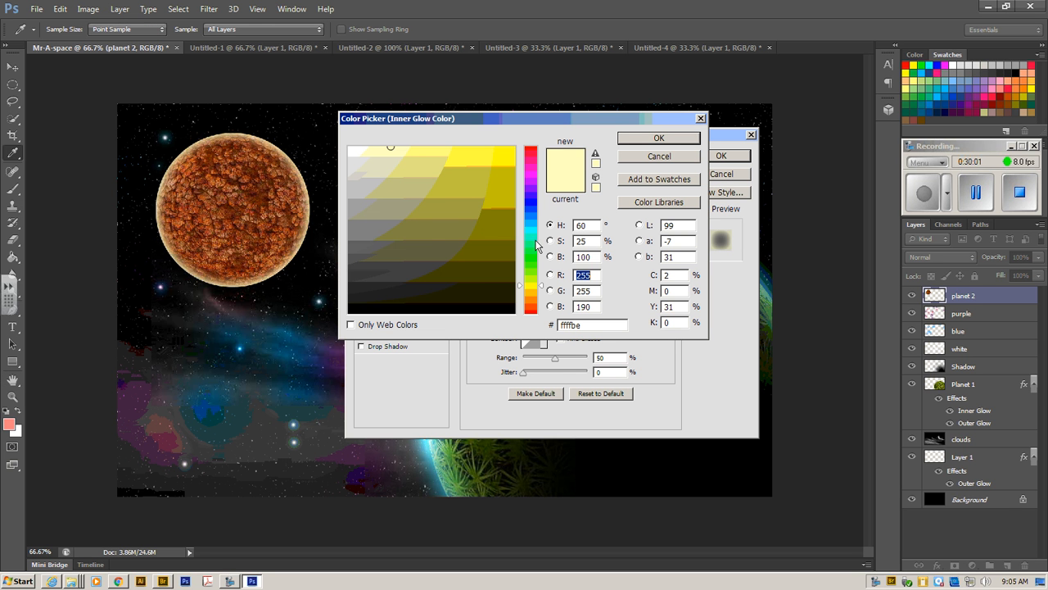
pyautogui.click(532, 223)
pyautogui.click(505, 153)
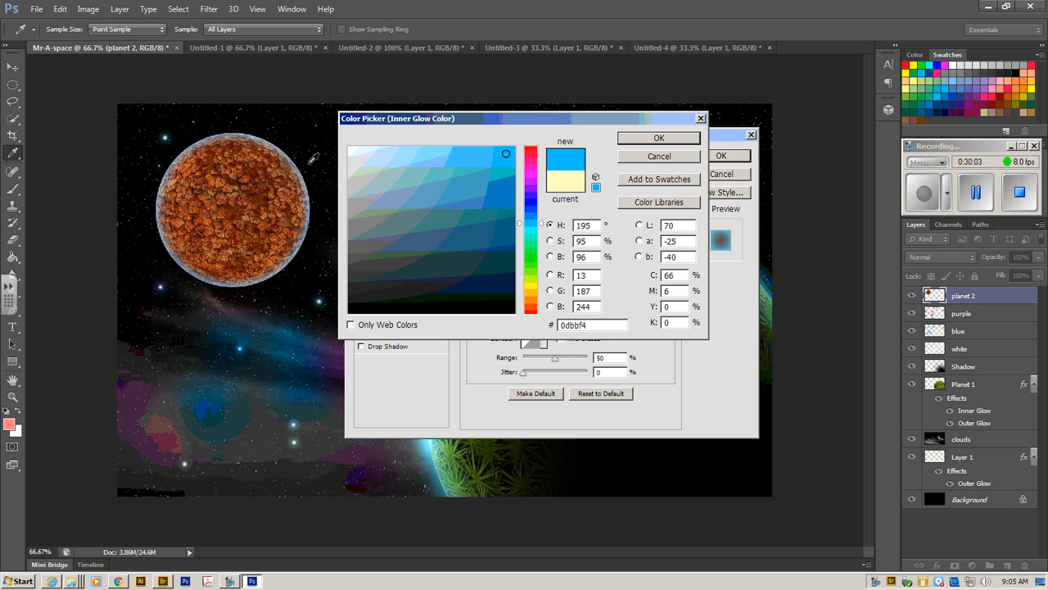
pyautogui.click(654, 139)
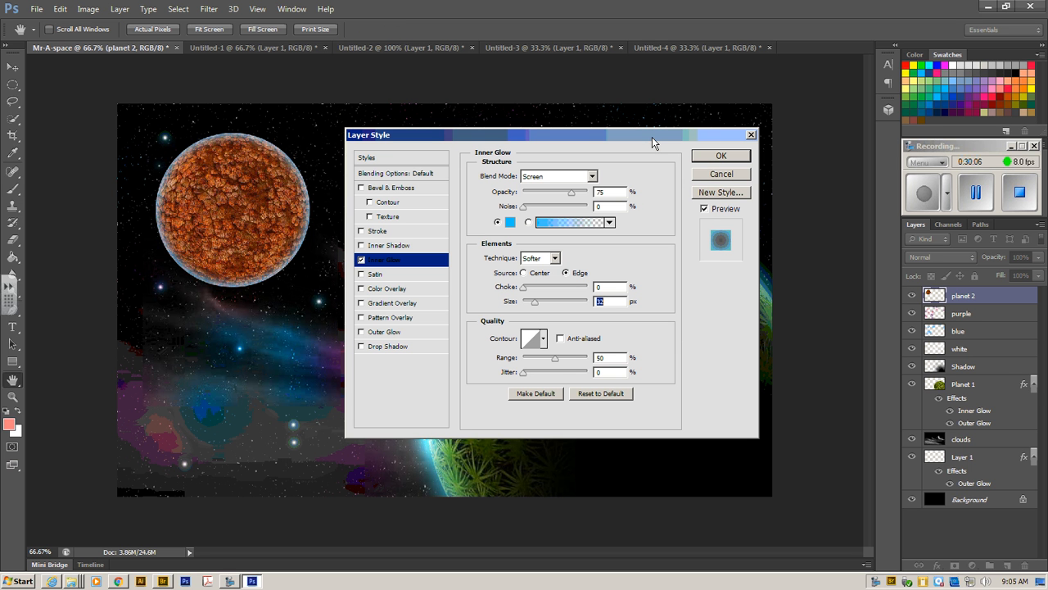
pyautogui.click(551, 178)
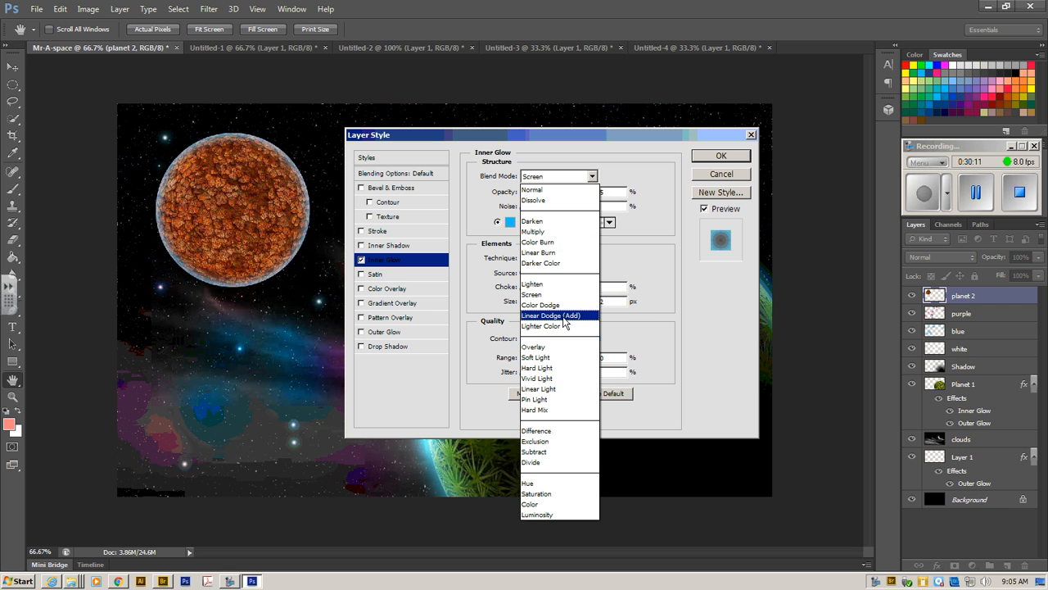
pyautogui.click(563, 315)
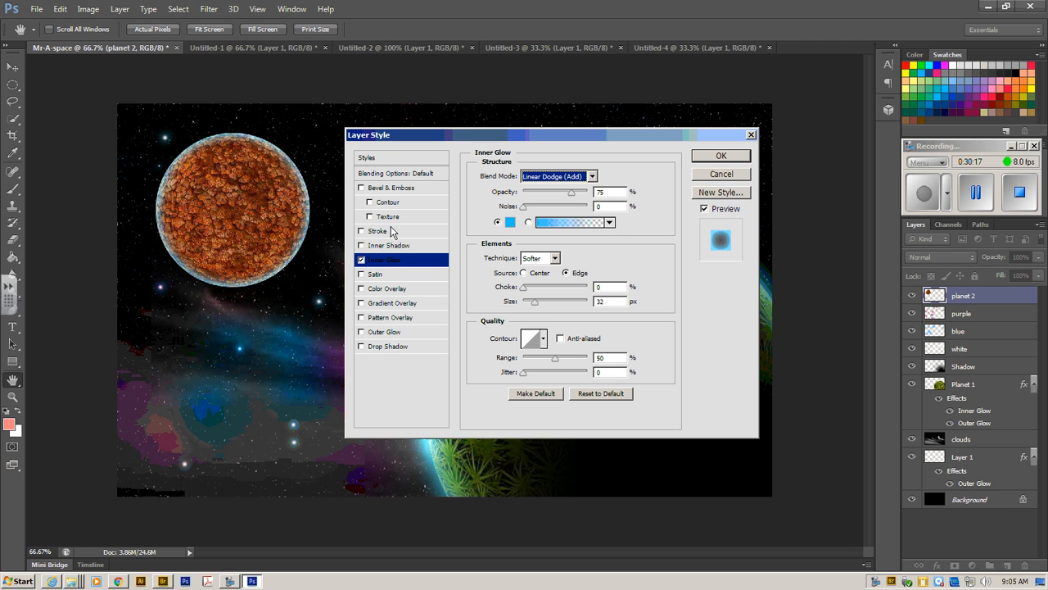
# Step: Enable an Outer Glow on planet 2 with a 26% spread, a widened size and the blue colour 04c0e8
pyautogui.click(395, 331)
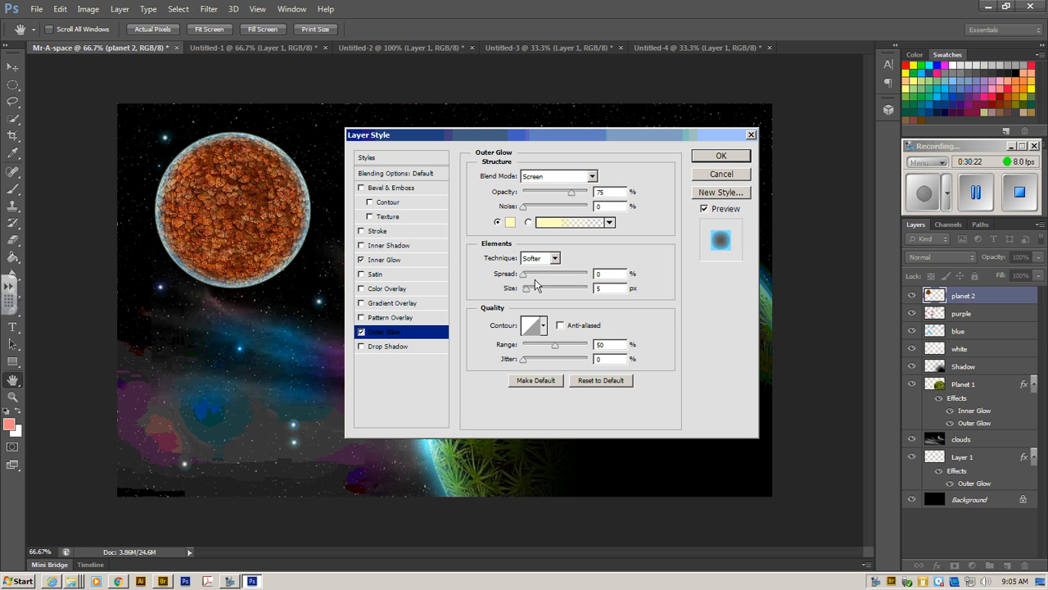
pyautogui.moveTo(524, 276)
pyautogui.mouseDown()
pyautogui.moveTo(541, 278)
pyautogui.moveTo(531, 294)
pyautogui.mouseUp()
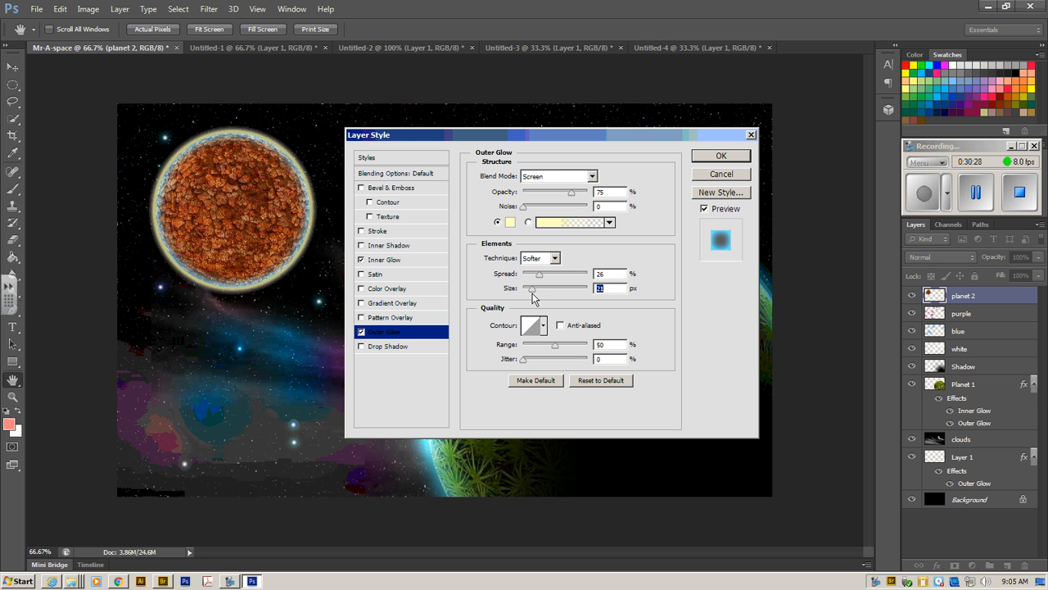
pyautogui.click(512, 222)
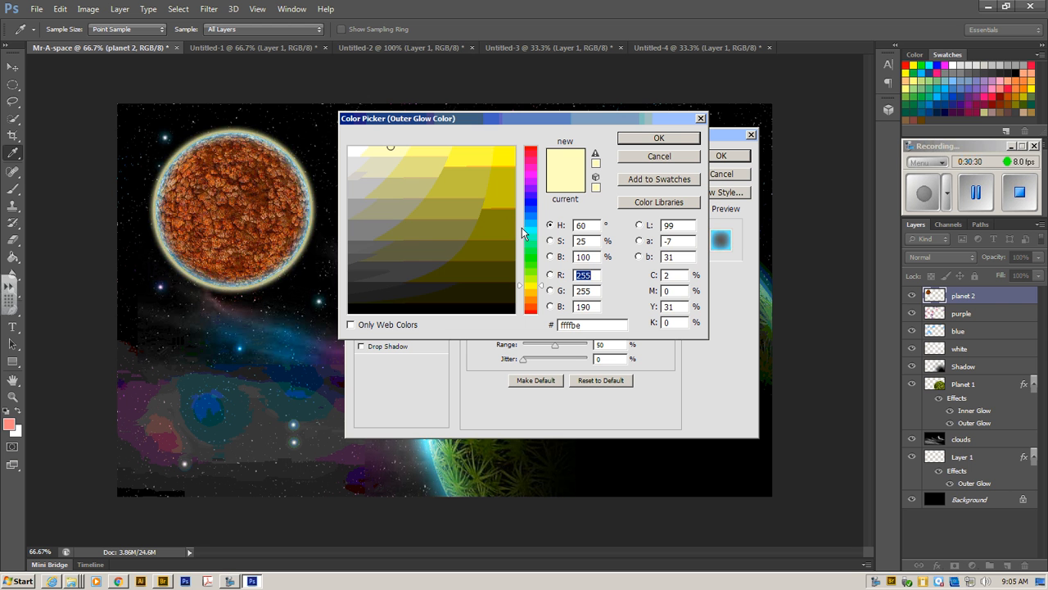
pyautogui.click(526, 225)
pyautogui.moveTo(516, 179); pyautogui.dragTo(511, 161)
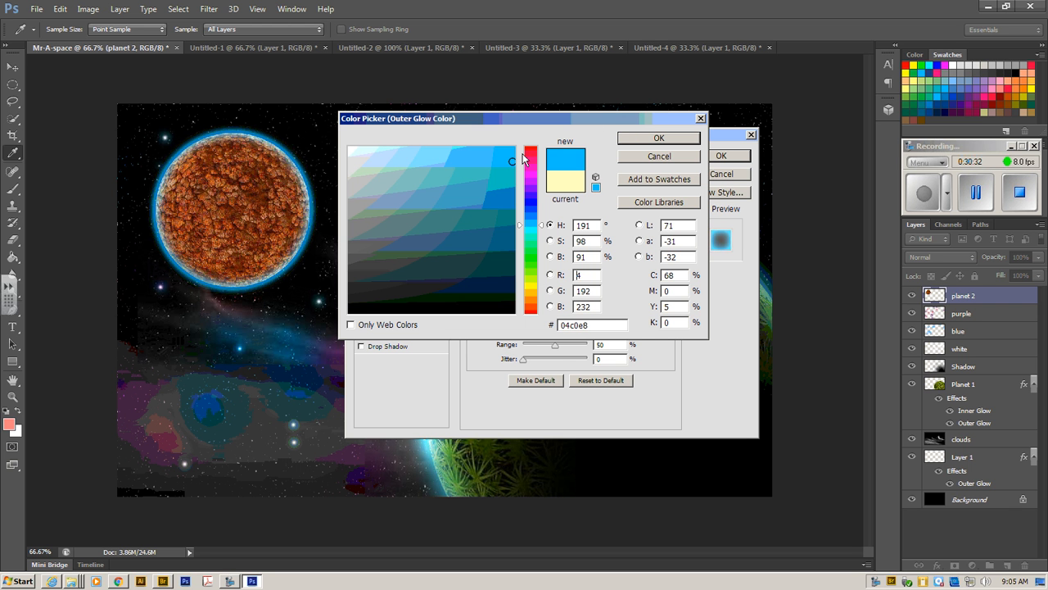
pyautogui.click(643, 137)
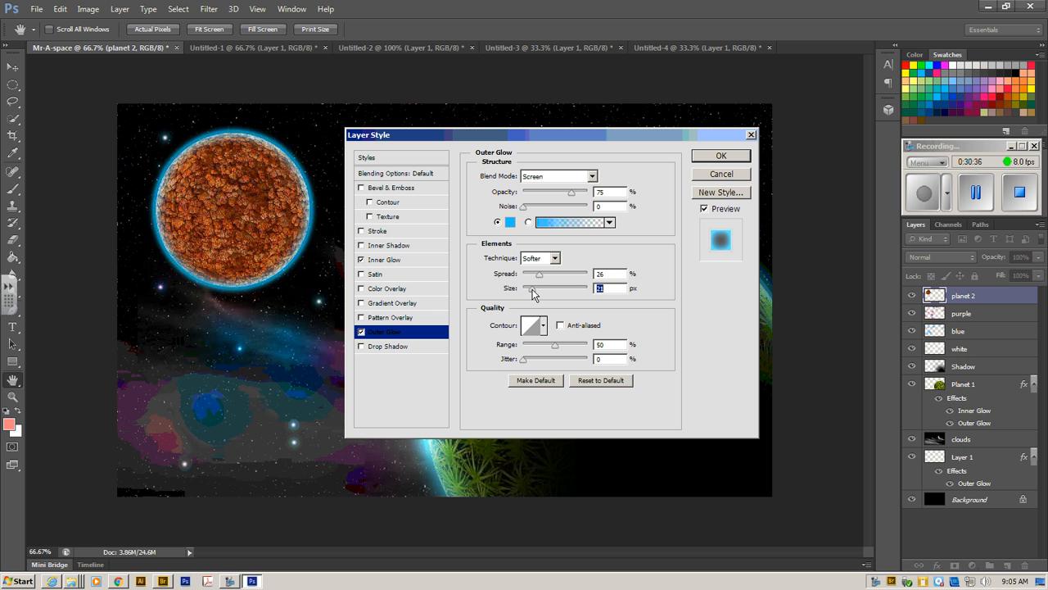
# Step: Soften planet 2's Outer Glow to size 32 px, spread 18% and opacity 33%, and apply the layer style
pyautogui.moveTo(531, 294)
pyautogui.mouseDown()
pyautogui.moveTo(546, 277)
pyautogui.moveTo(534, 275)
pyautogui.mouseUp()
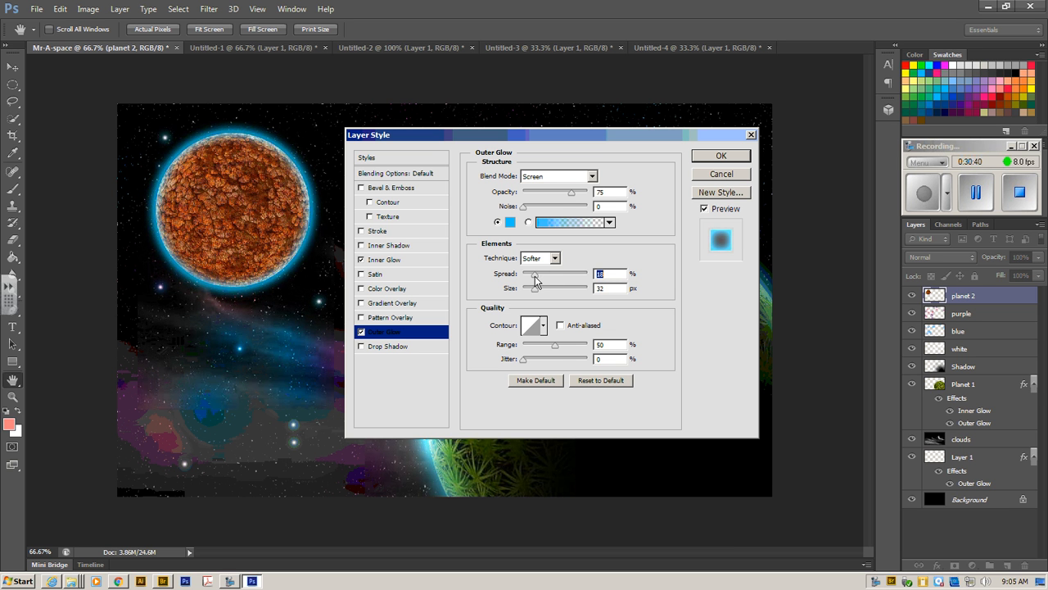
pyautogui.moveTo(571, 193); pyautogui.dragTo(542, 197)
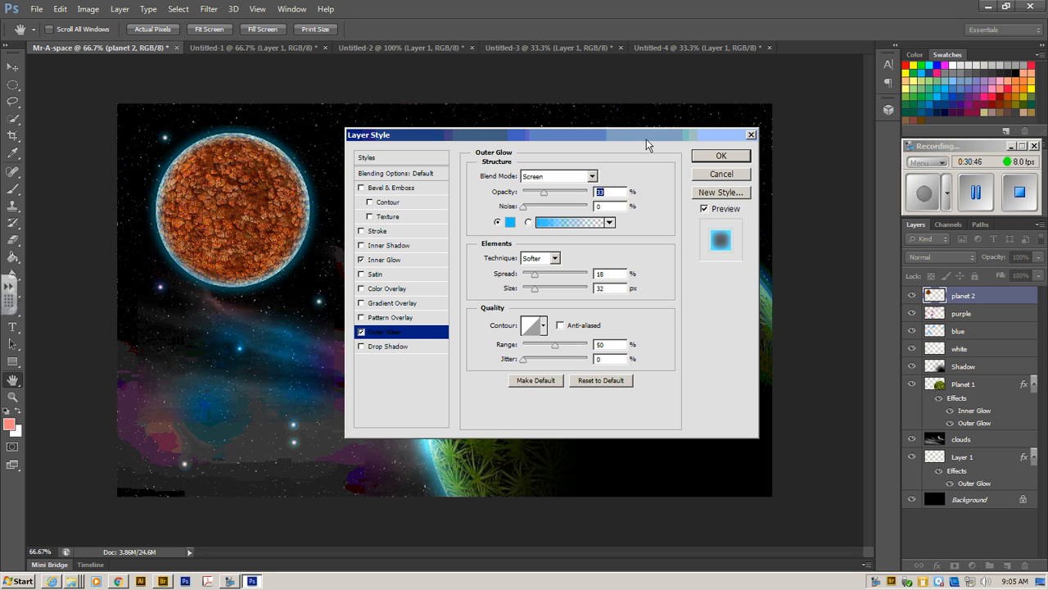
pyautogui.click(712, 158)
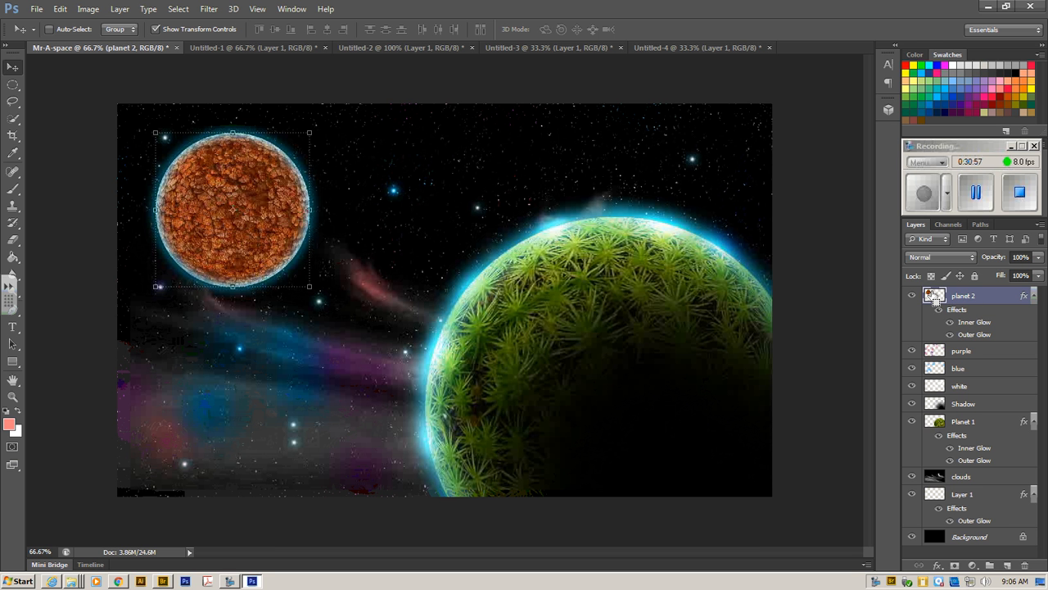
# Step: Load planet 2's outline as a selection and add a new layer above it named planet 2 shadow
pyautogui.keyDown('ctrl'); pyautogui.click(936, 297); pyautogui.keyUp('ctrl')
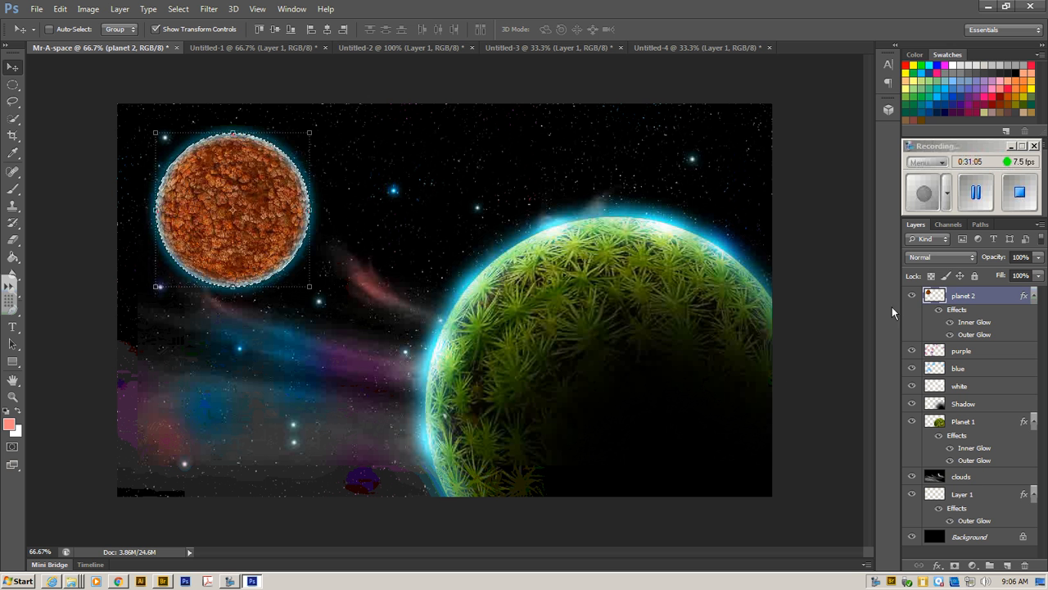
pyautogui.click(1007, 565)
pyautogui.doubleClick(962, 296)
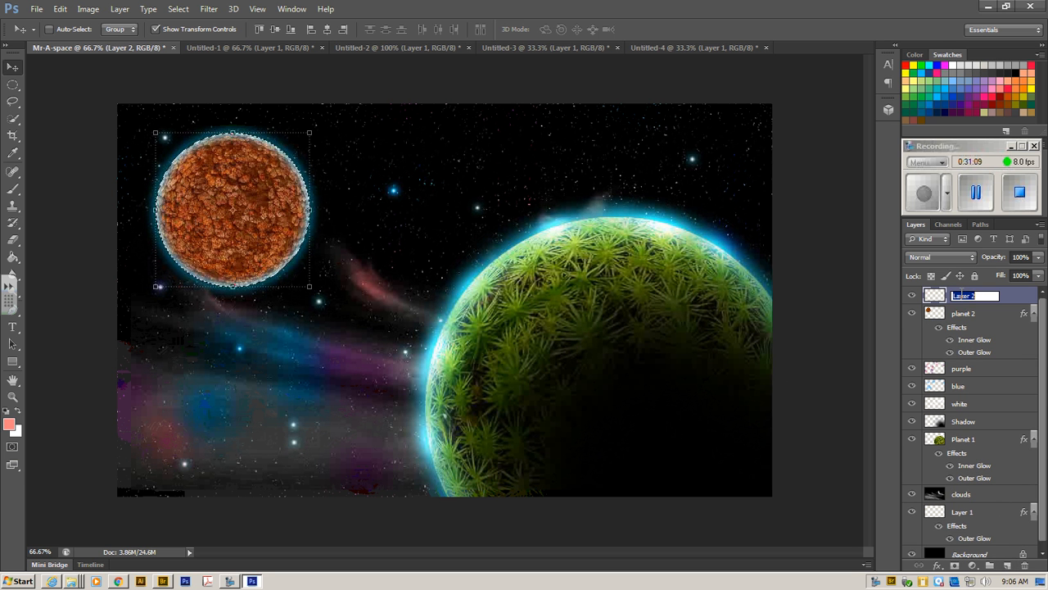
pyautogui.write('planet')
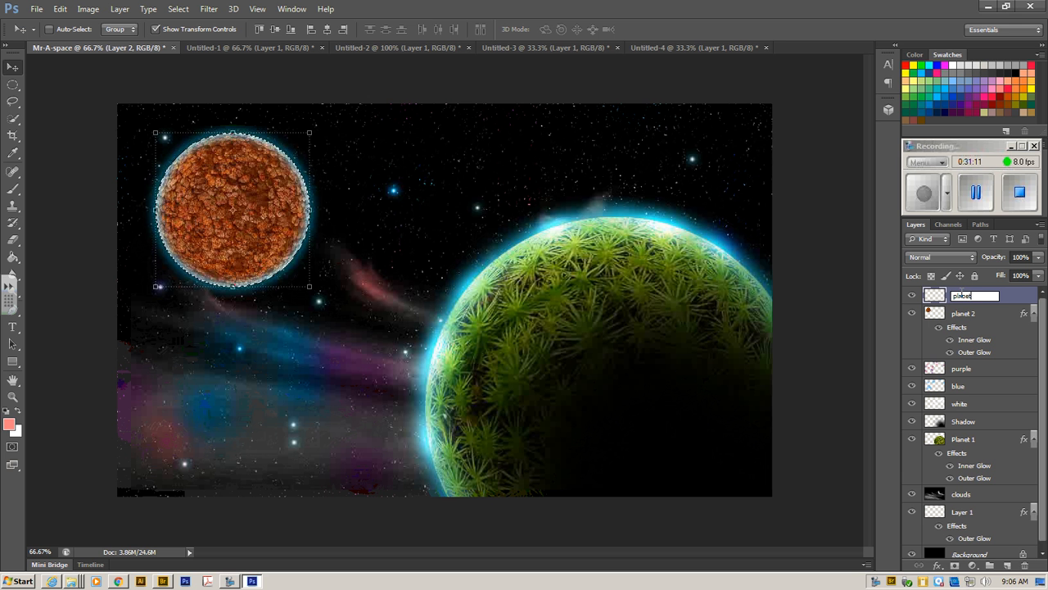
pyautogui.write(' 2 shadow')
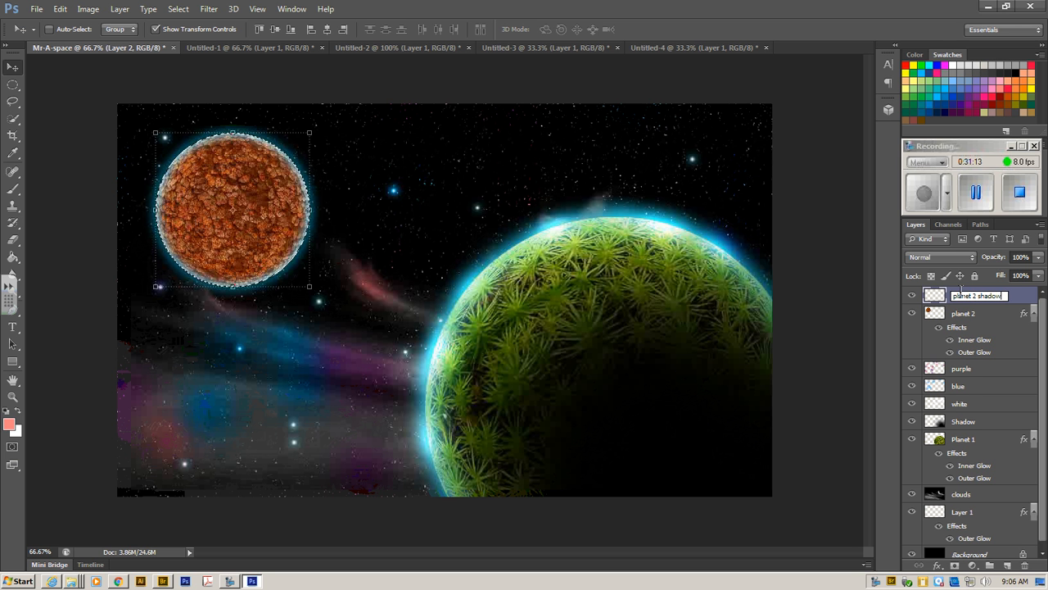
pyautogui.press('Return')
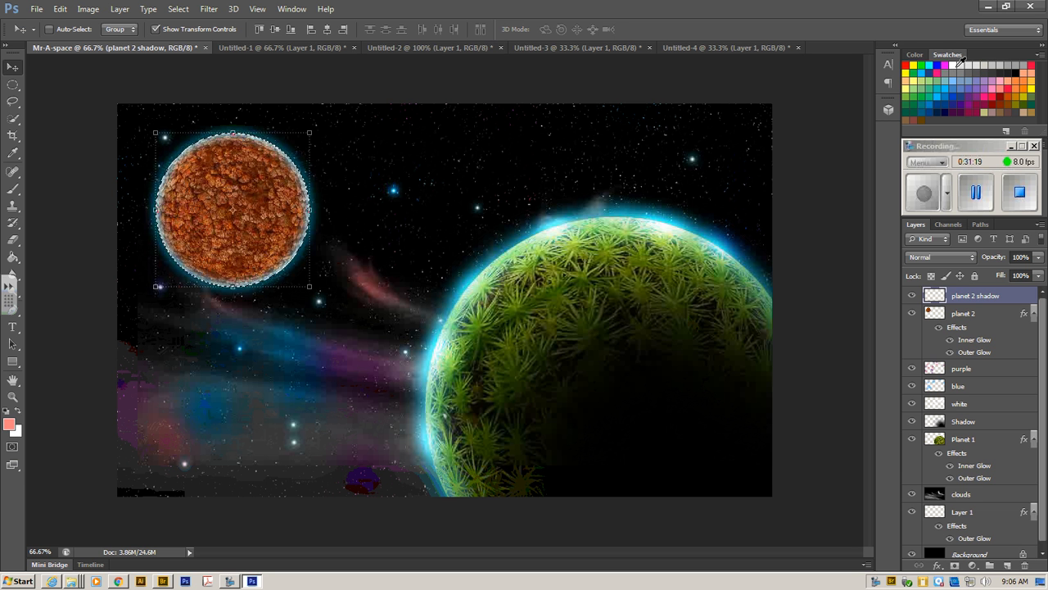
# Step: Fill the circular selection on the planet 2 shadow layer with black at 100% opacity in Normal mode
pyautogui.click(1016, 71)
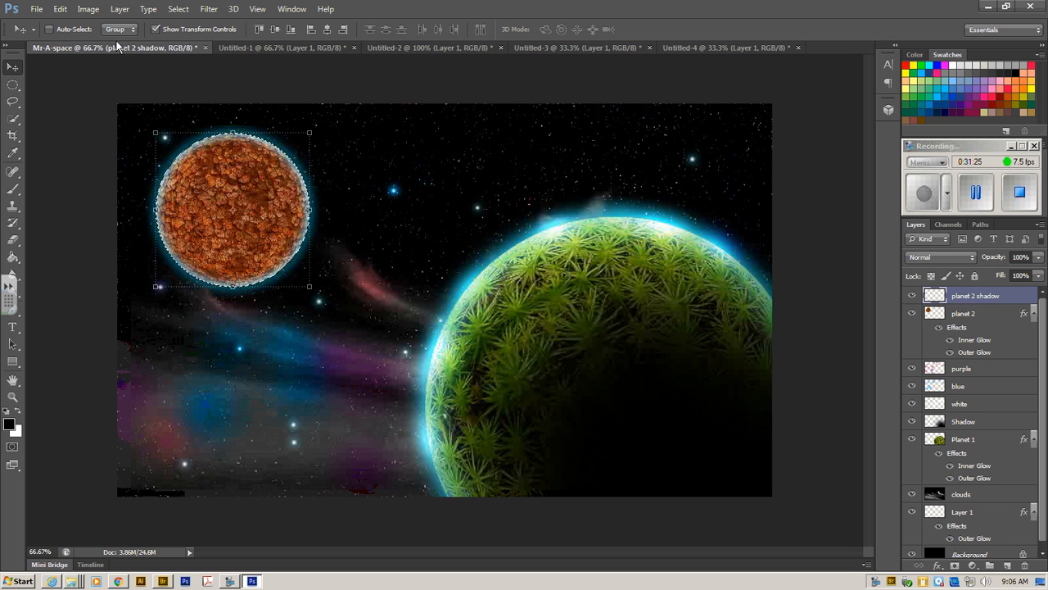
pyautogui.click(61, 9)
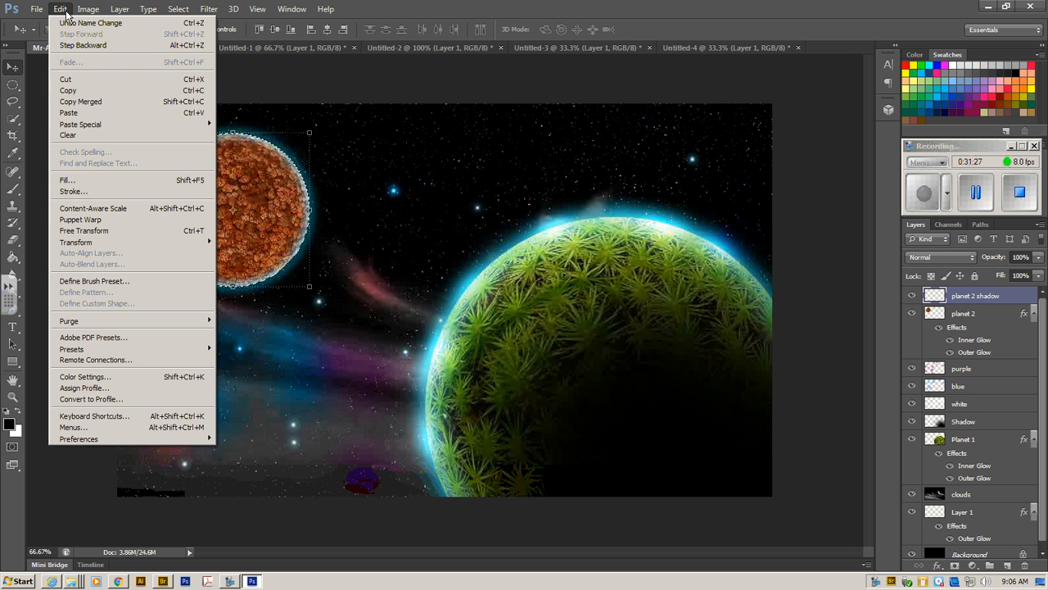
pyautogui.click(106, 181)
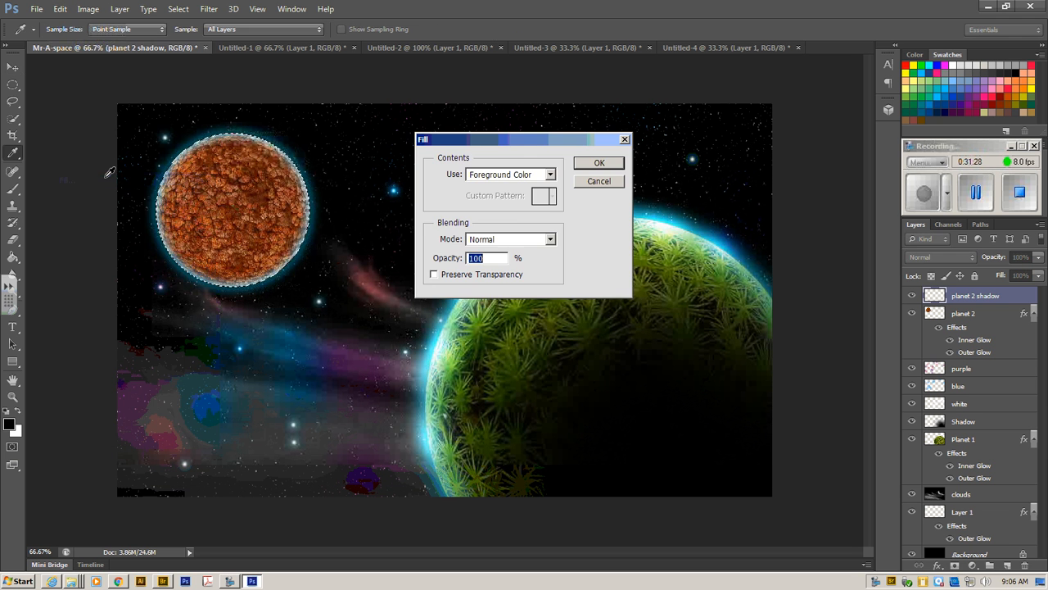
pyautogui.click(581, 165)
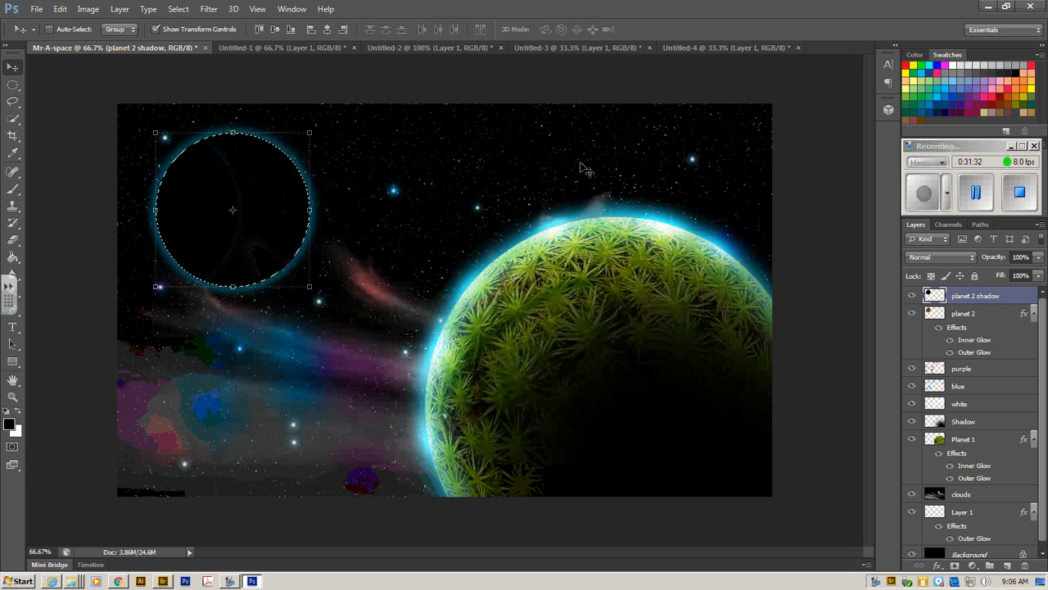
# Step: Deselect the circle and offset the black disc down and to the right so planet 2's upper-left rim is uncovered
pyautogui.press('v')
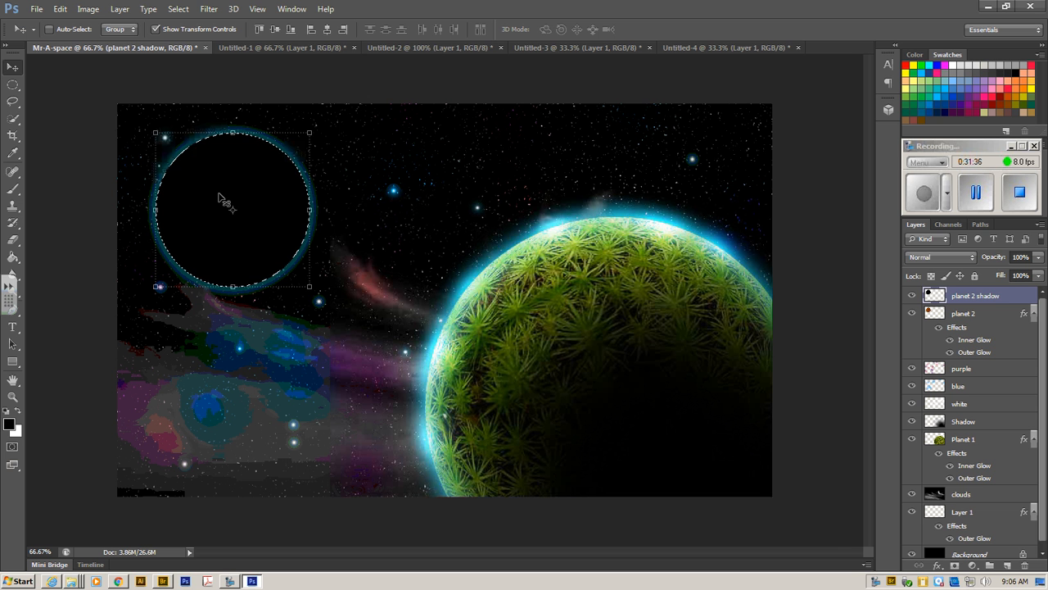
pyautogui.hotkey('ctrl', 'd')
pyautogui.moveTo(220, 195); pyautogui.dragTo(244, 227)
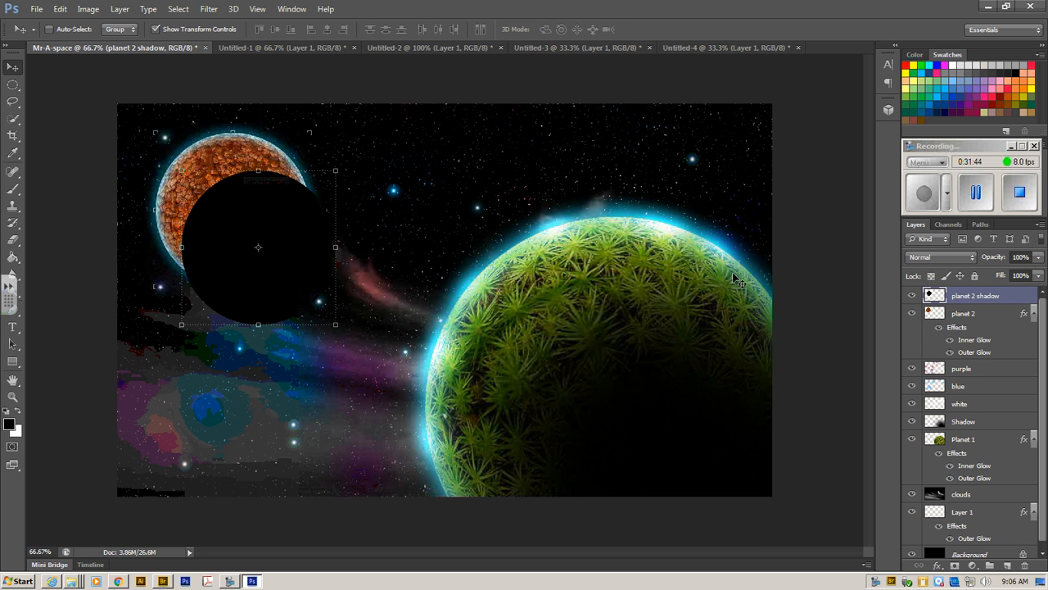
# Step: Soften the planet 2 shadow with a Gaussian Blur of 42.8 pixels radius
pyautogui.click(210, 10)
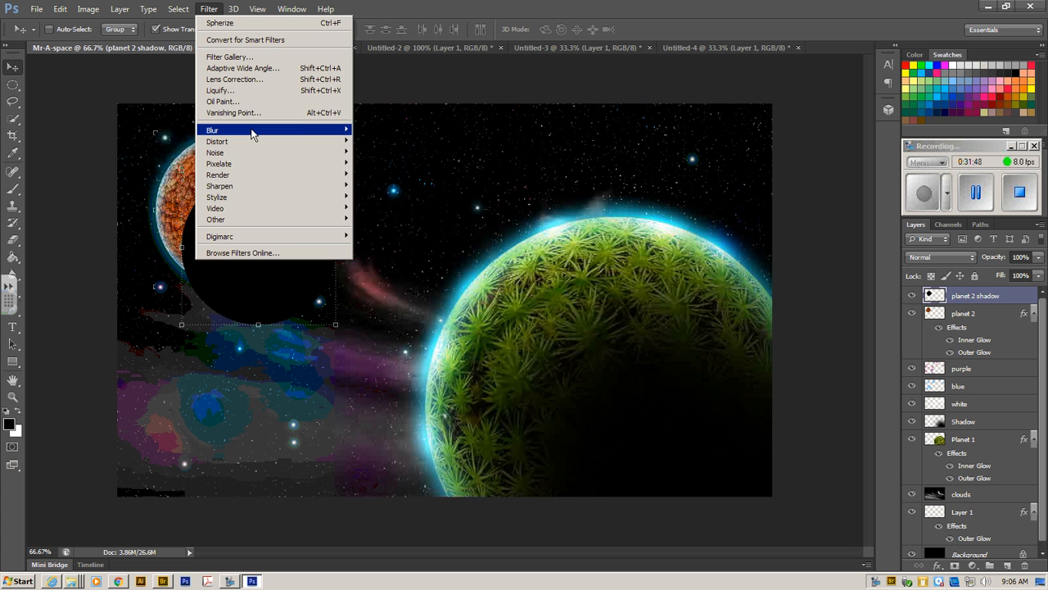
pyautogui.moveTo(252, 133)
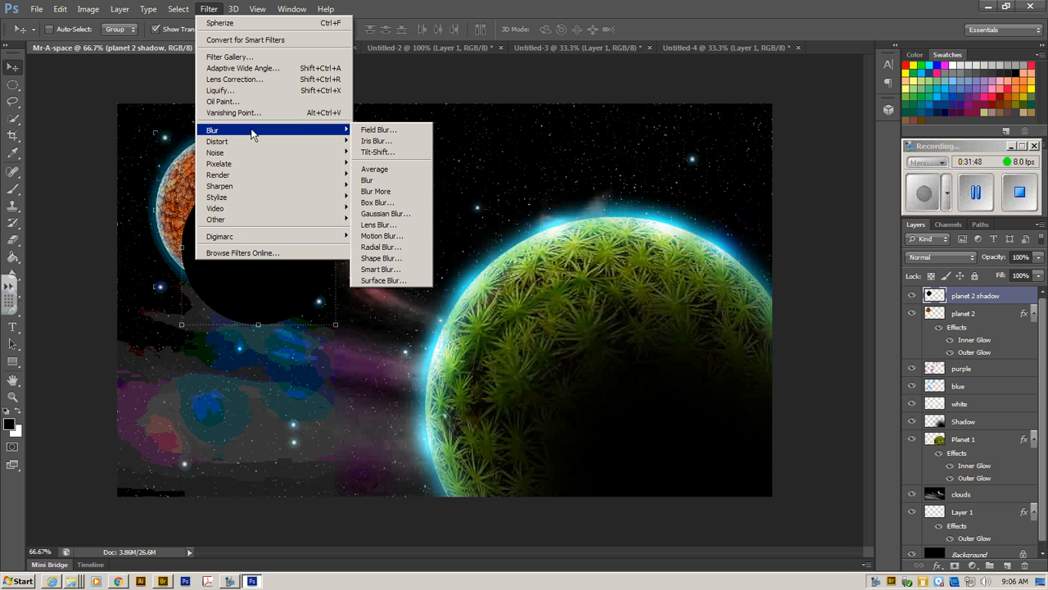
pyautogui.click(402, 212)
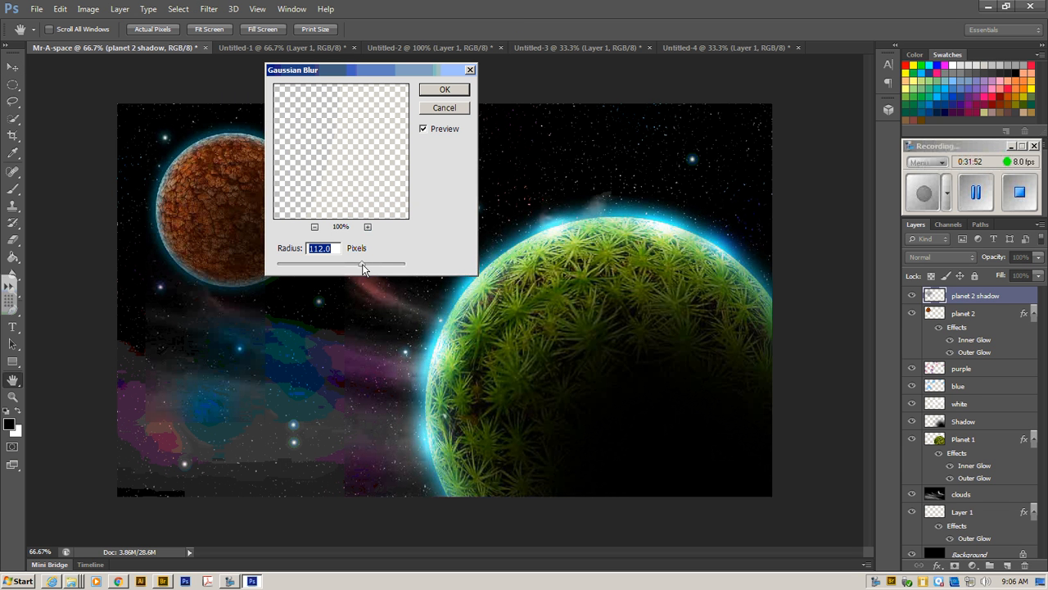
pyautogui.moveTo(364, 269); pyautogui.dragTo(344, 269)
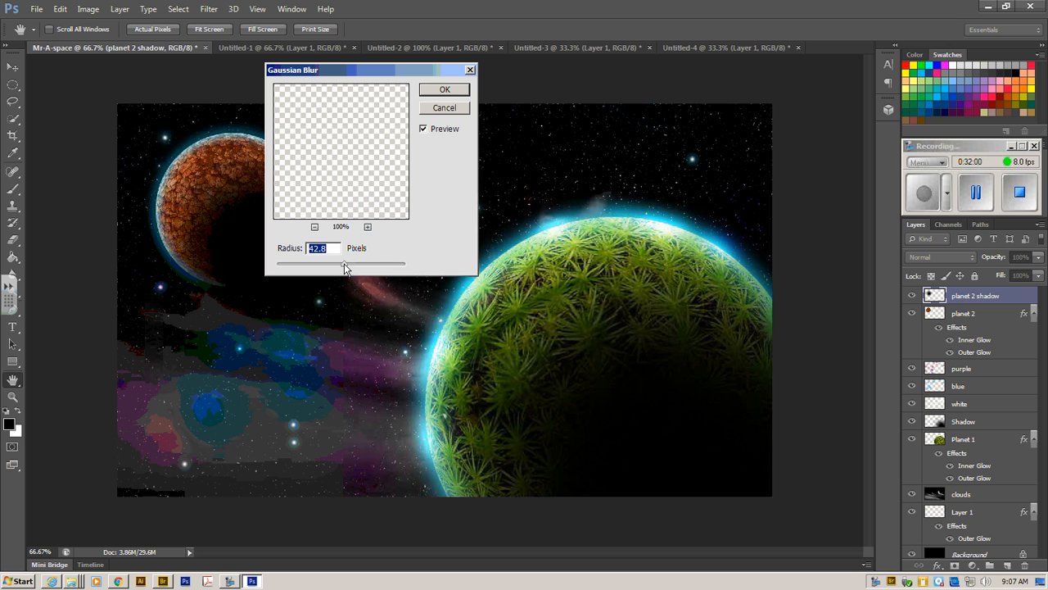
pyautogui.moveTo(311, 72); pyautogui.dragTo(431, 81)
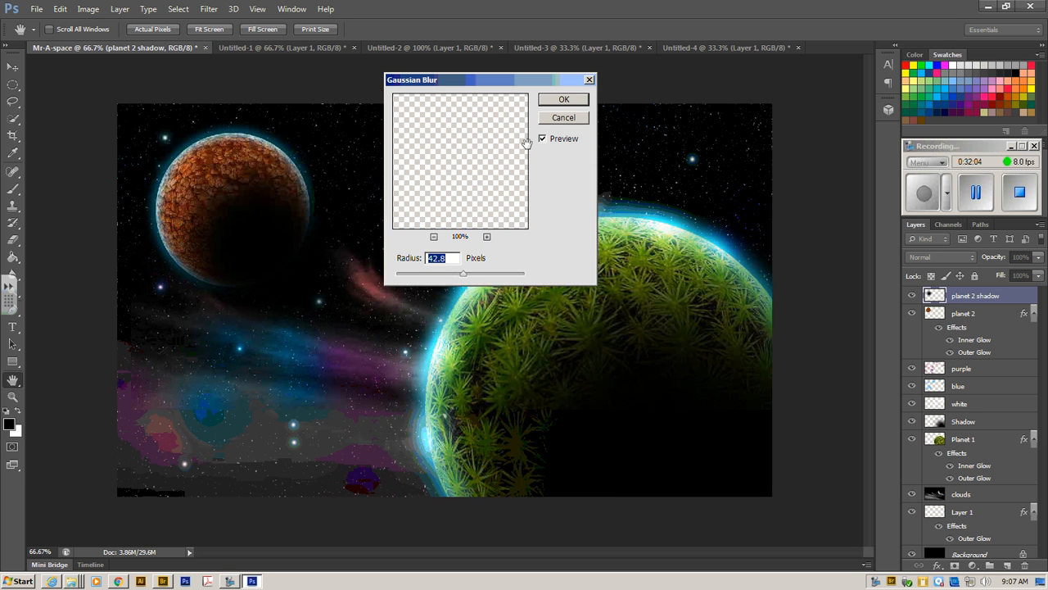
pyautogui.click(563, 100)
# Step: Move the blurred shadow slightly up and to the left over planet 2
pyautogui.press('v')
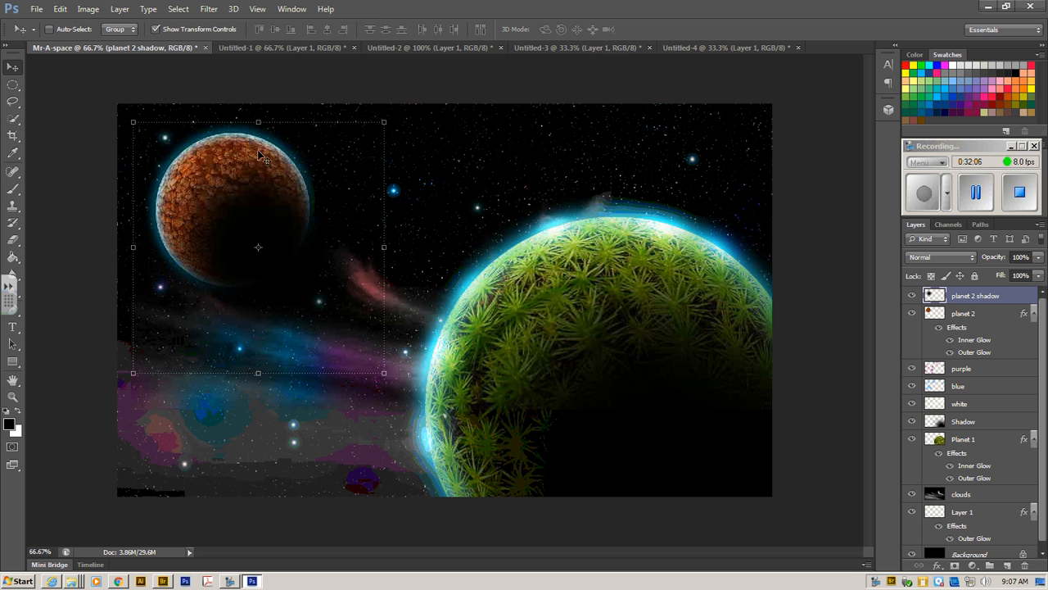
pyautogui.moveTo(264, 218); pyautogui.dragTo(255, 212)
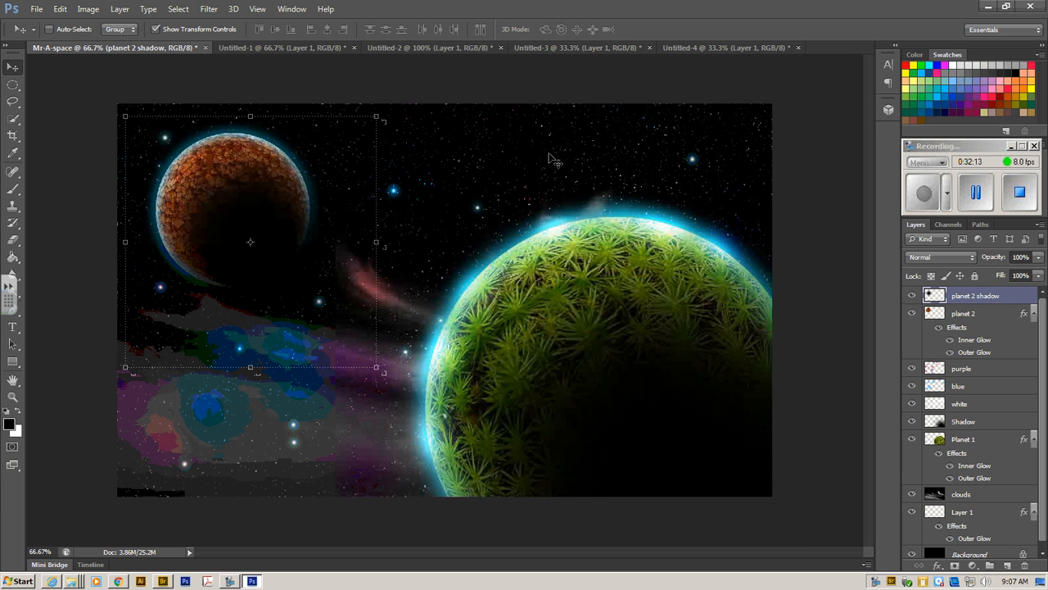
pyautogui.click(924, 197)
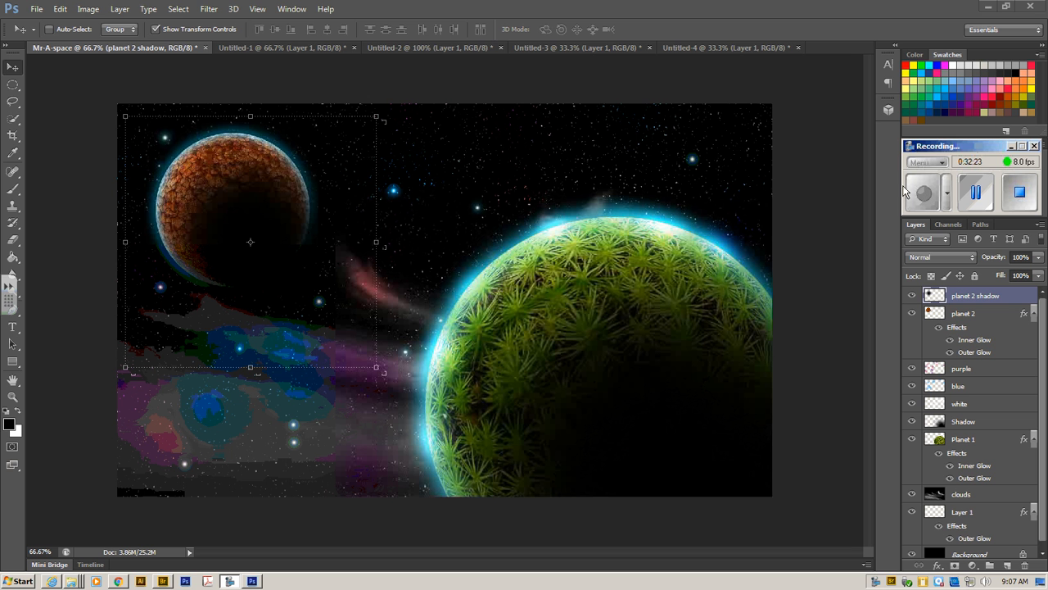
pyautogui.click(13, 85)
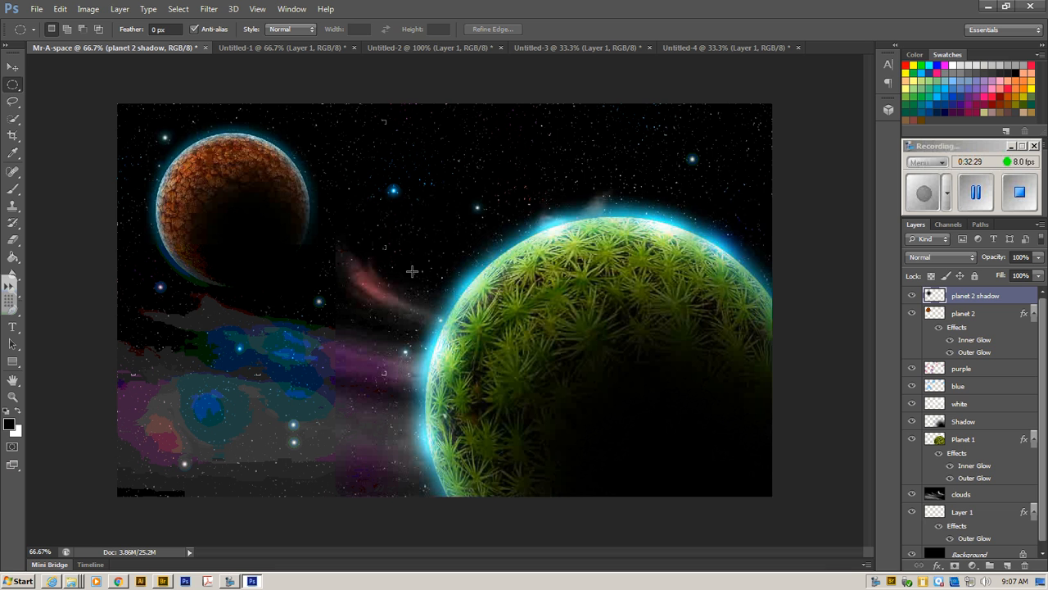
# Step: Switch to Internet Explorer and search Google Images for "millenium falcon"
pyautogui.click(50, 582)
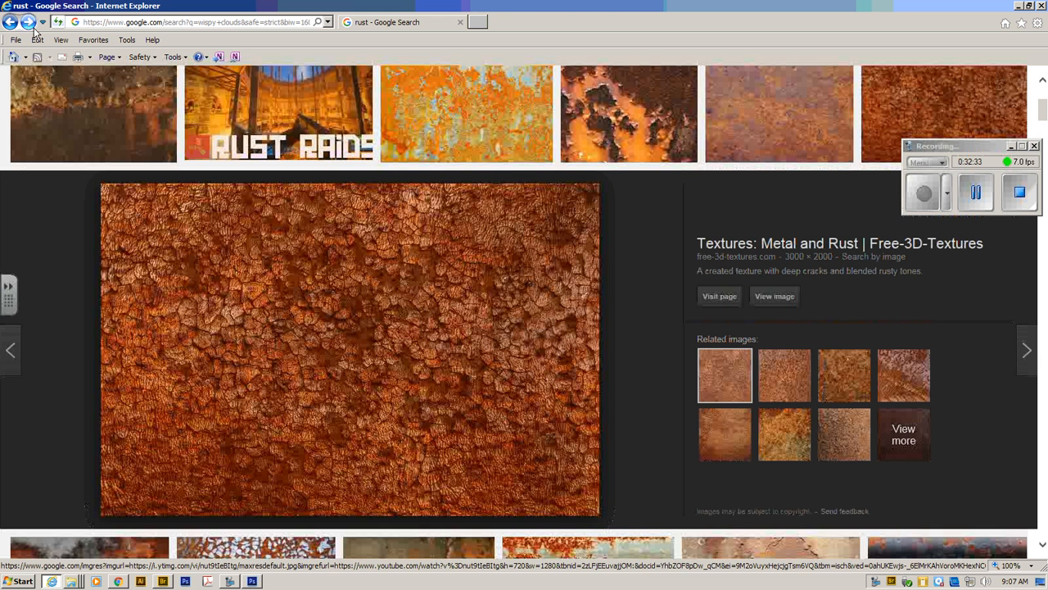
pyautogui.scroll(3, 290, 191)
pyautogui.click(274, 81)
pyautogui.hotkey('ctrl', 'a')
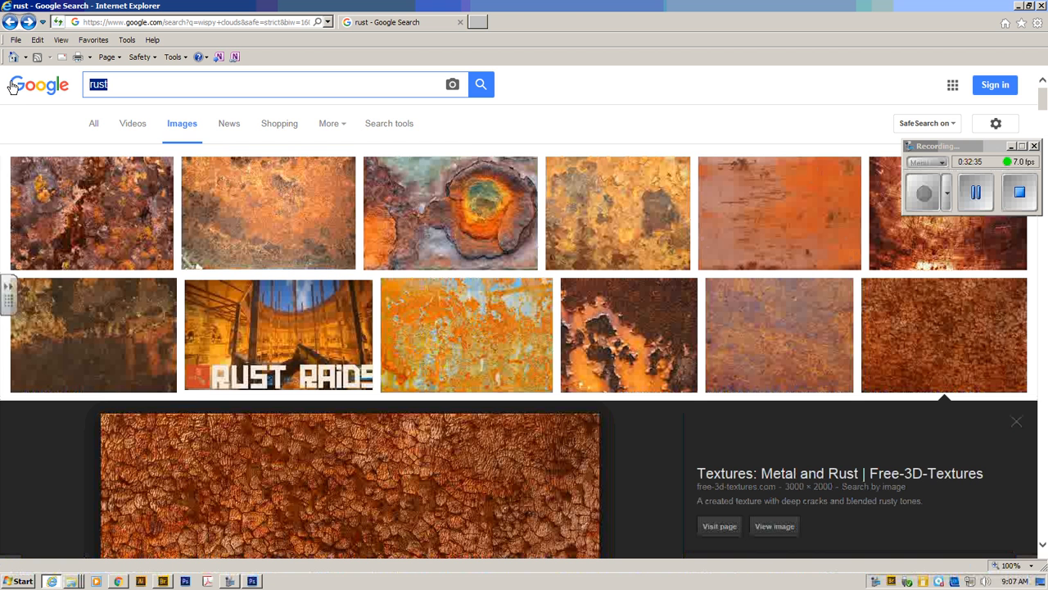
pyautogui.write('millen')
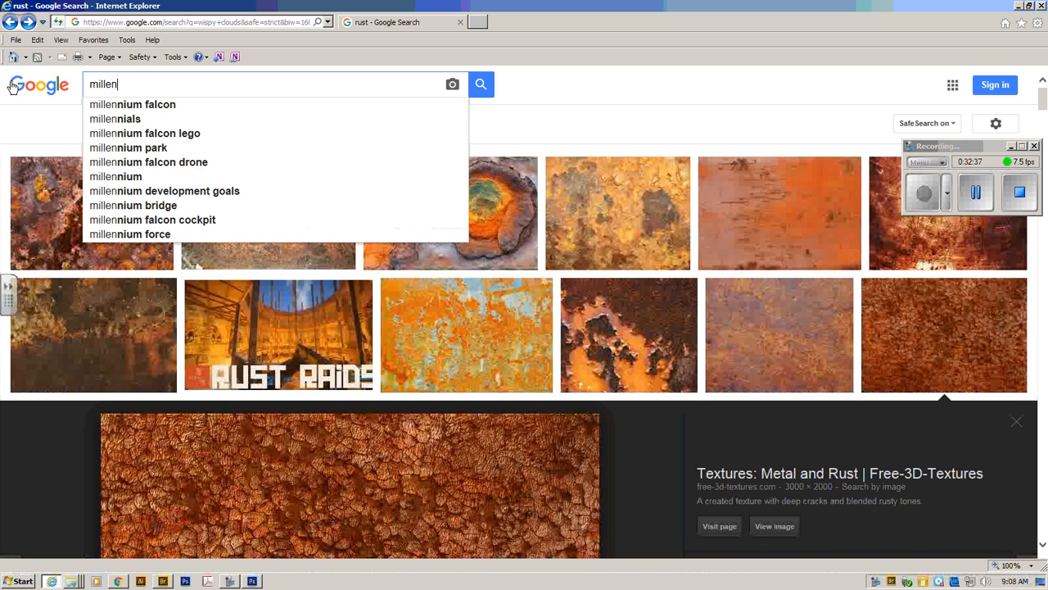
pyautogui.write('ium falcon')
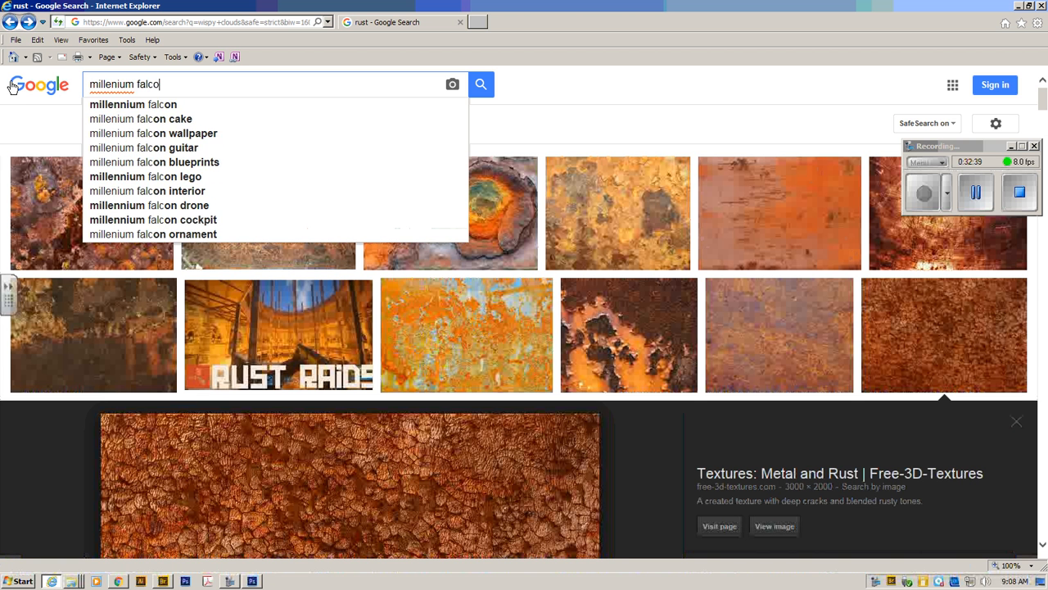
pyautogui.press('Return')
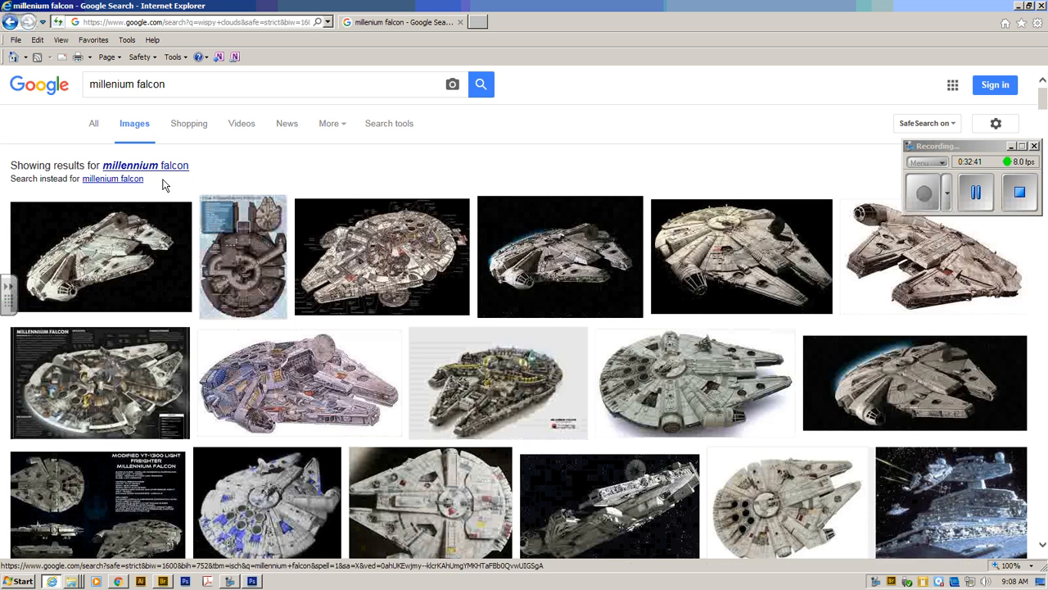
# Step: Copy the StarWars.com Millennium Falcon picture, try pasting it into the space scene in Photoshop, and undo the paste
pyautogui.click(128, 260)
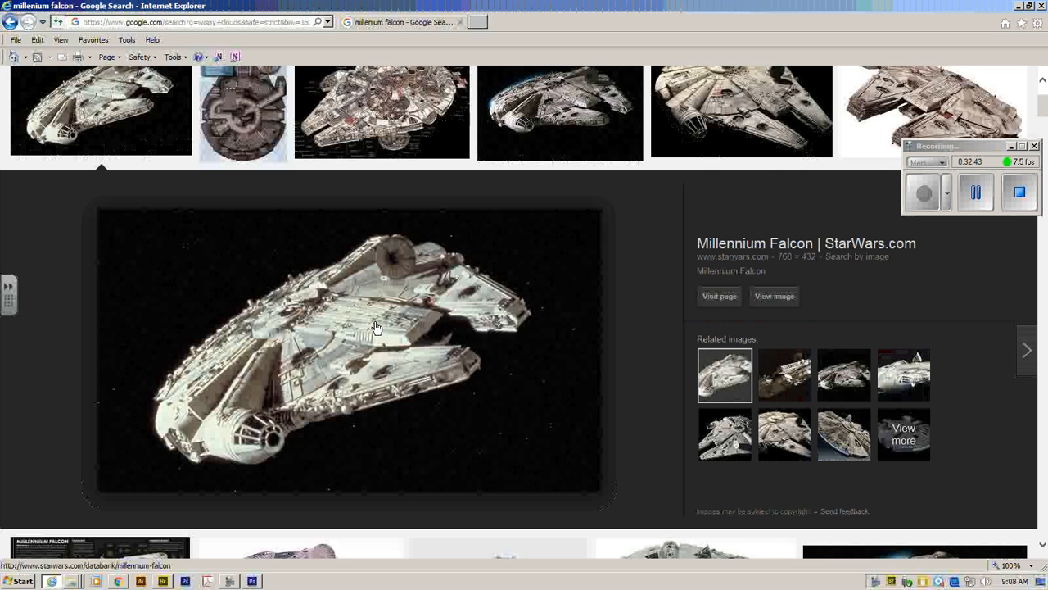
pyautogui.rightClick(376, 327)
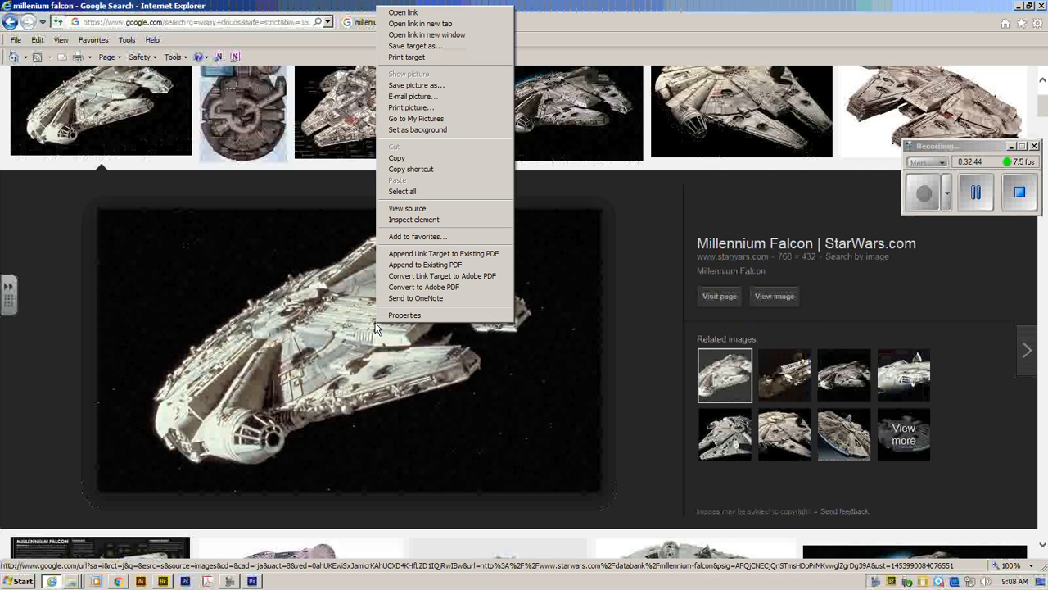
pyautogui.click(409, 155)
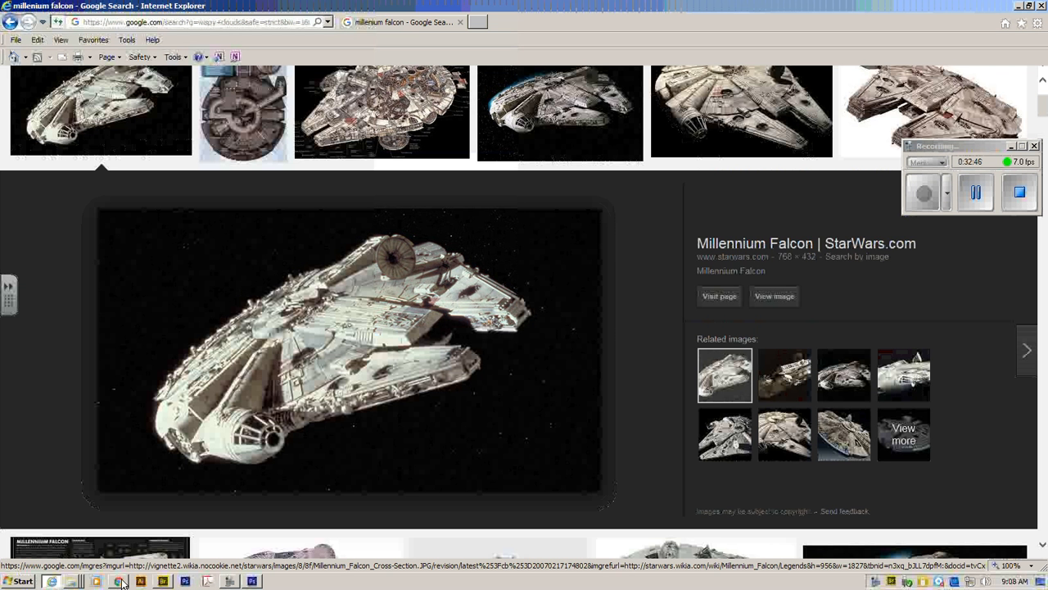
pyautogui.click(254, 580)
pyautogui.hotkey('ctrl', 'v')
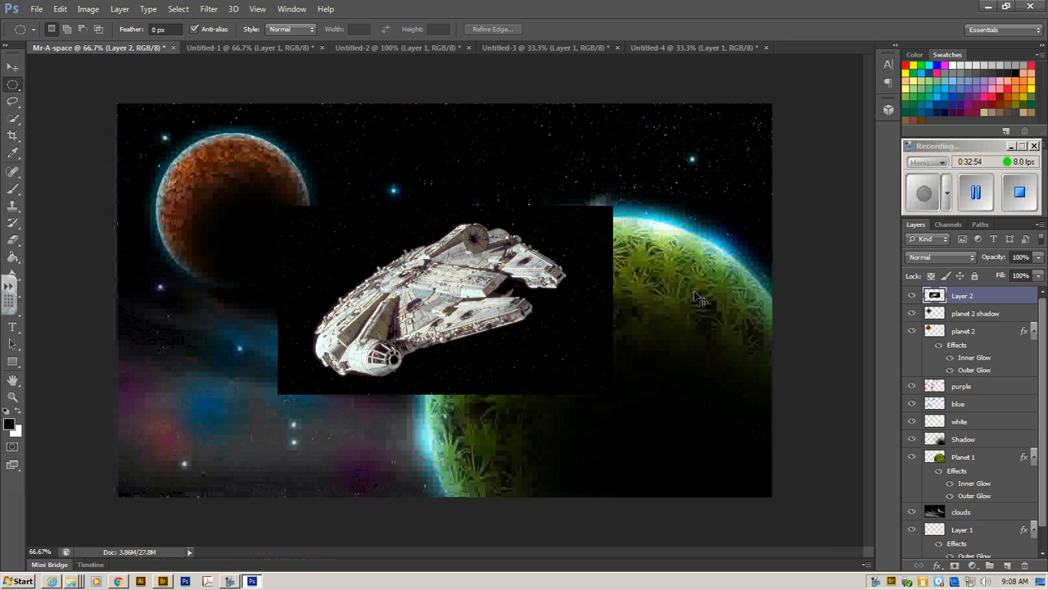
pyautogui.hotkey('ctrl', 'z')
pyautogui.click(16, 101)
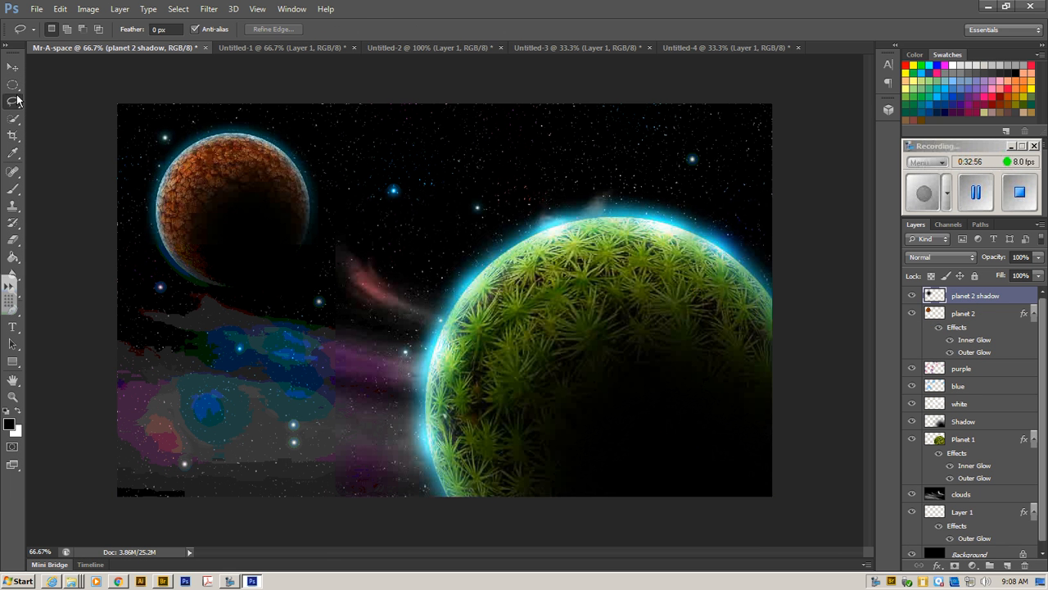
pyautogui.click(16, 89)
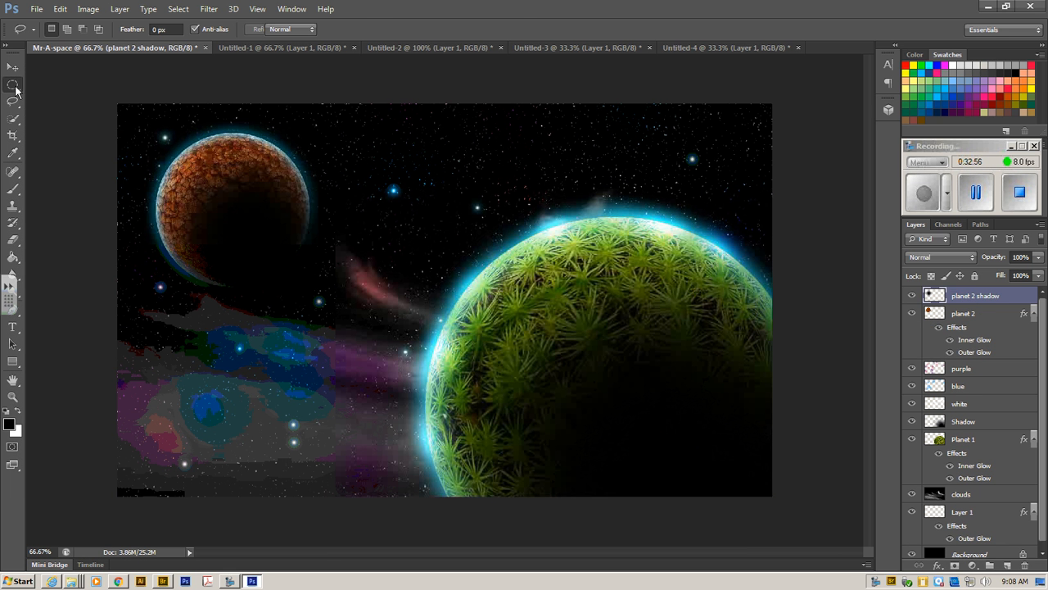
# Step: Browse the save locations on Shared Files (S:) down to the Middle School 8th Grade class folders, and cancel without saving
pyautogui.click(36, 9)
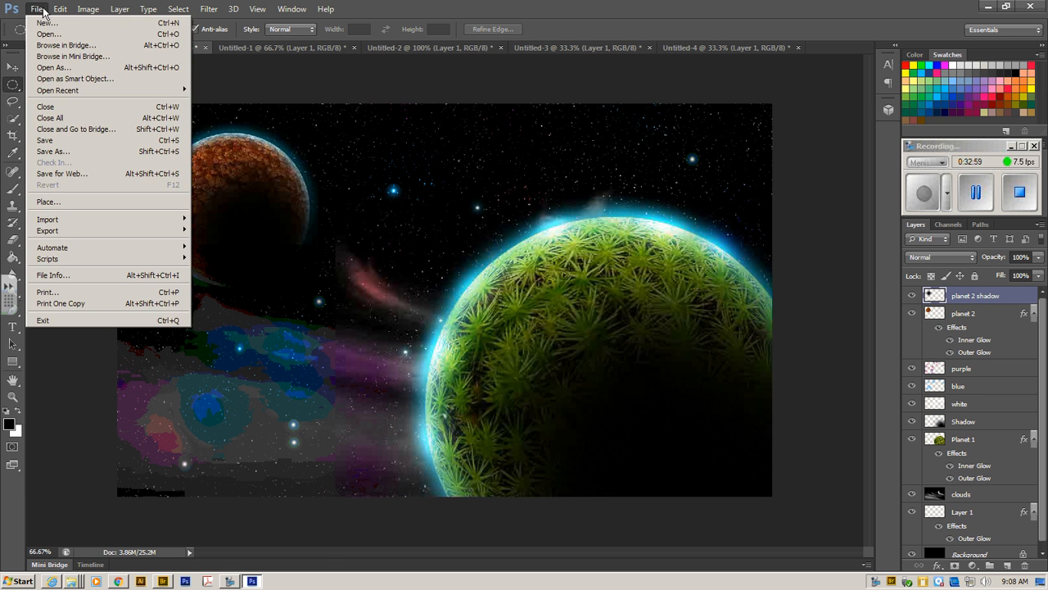
pyautogui.click(90, 152)
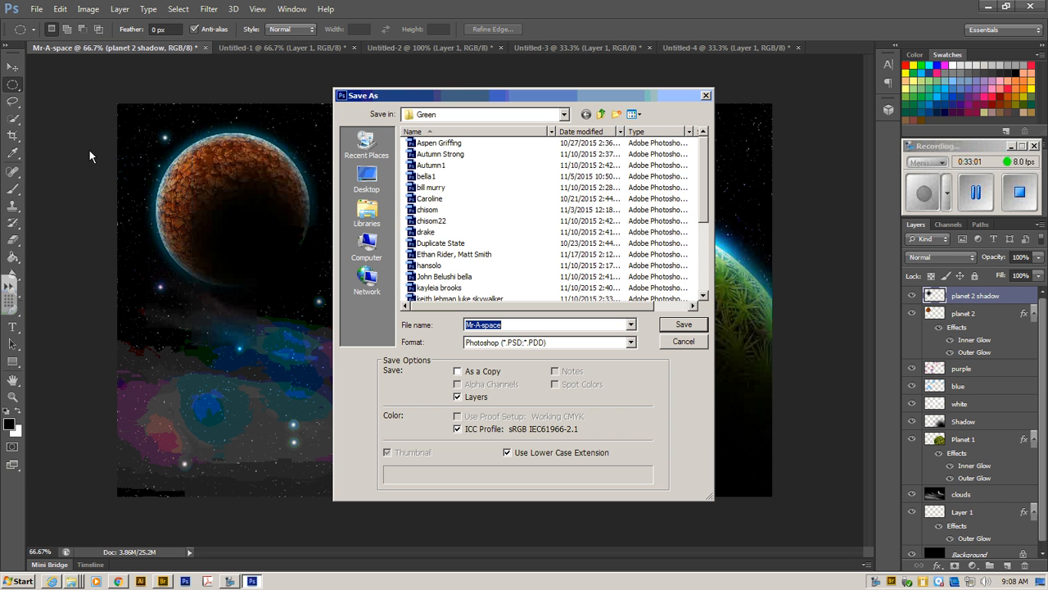
pyautogui.click(367, 248)
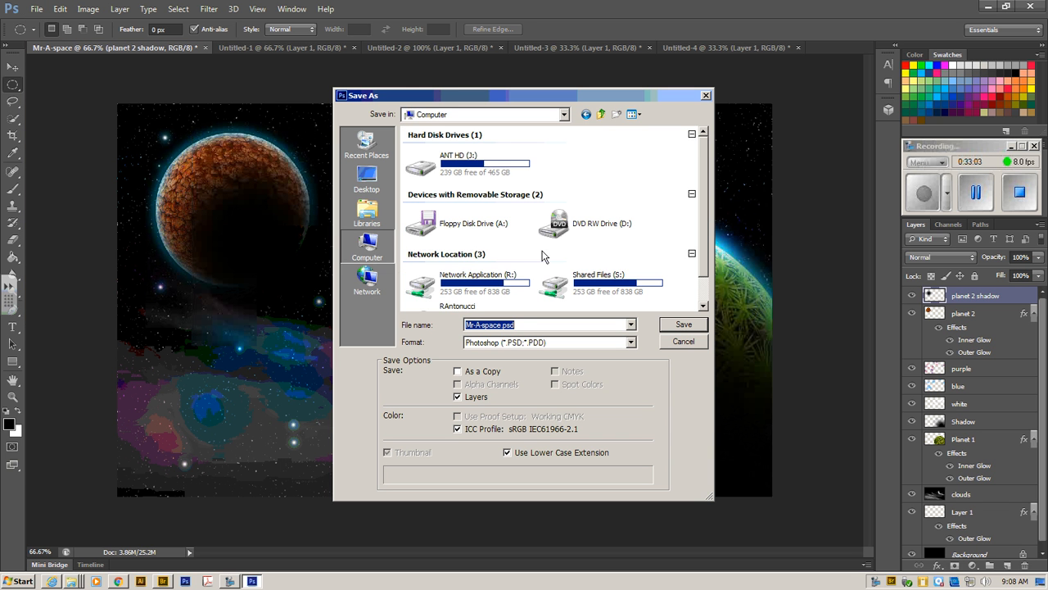
pyautogui.doubleClick(576, 286)
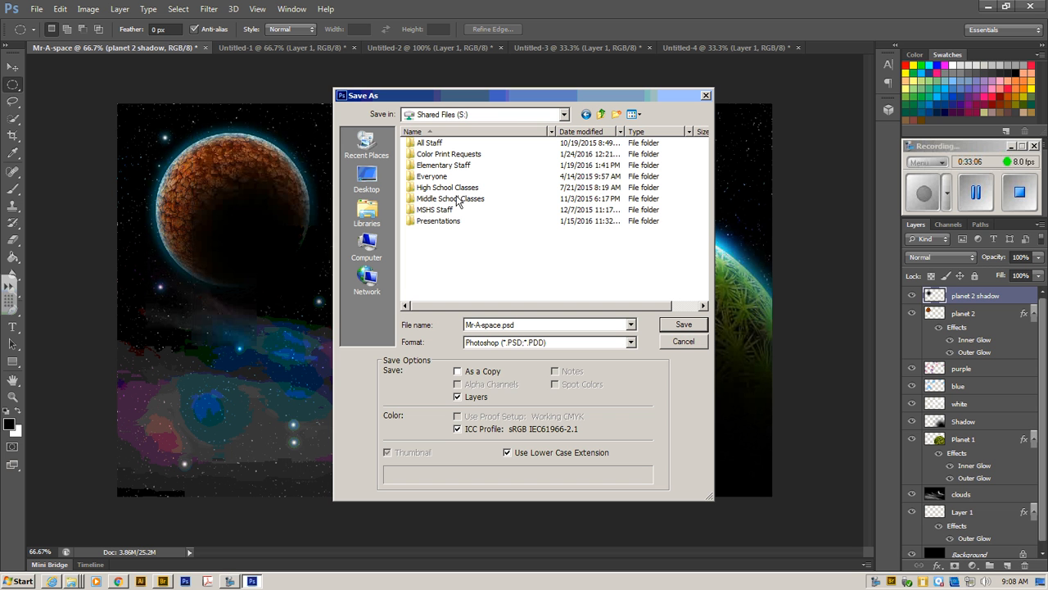
pyautogui.doubleClick(457, 200)
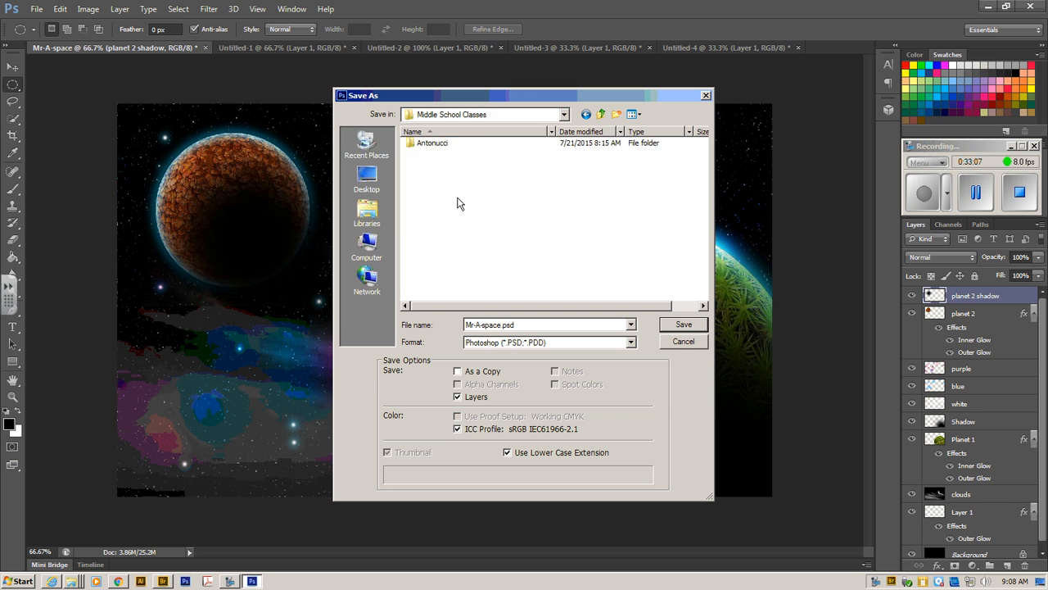
pyautogui.doubleClick(431, 144)
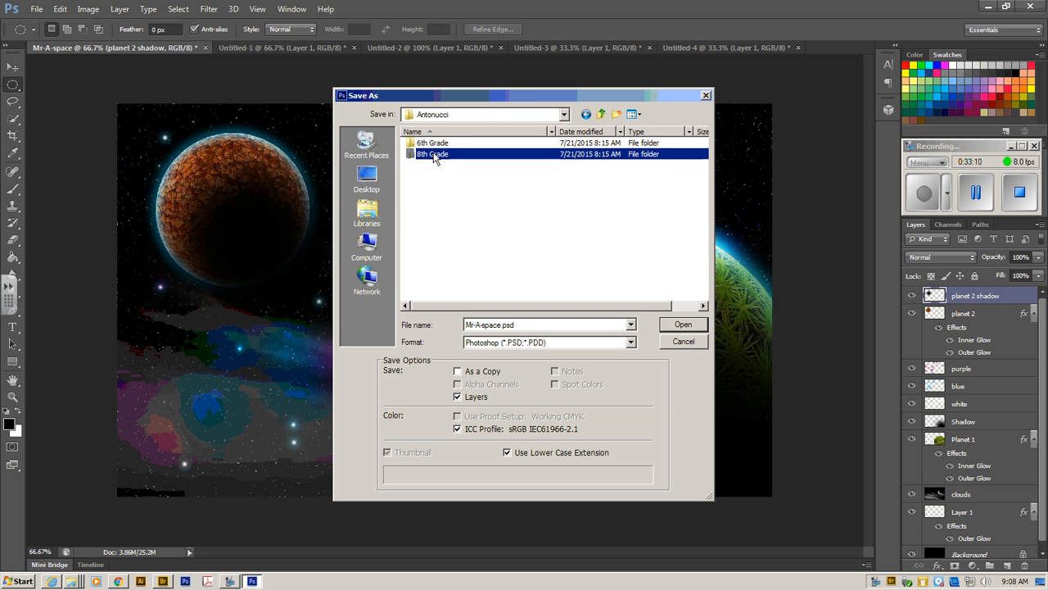
pyautogui.doubleClick(435, 156)
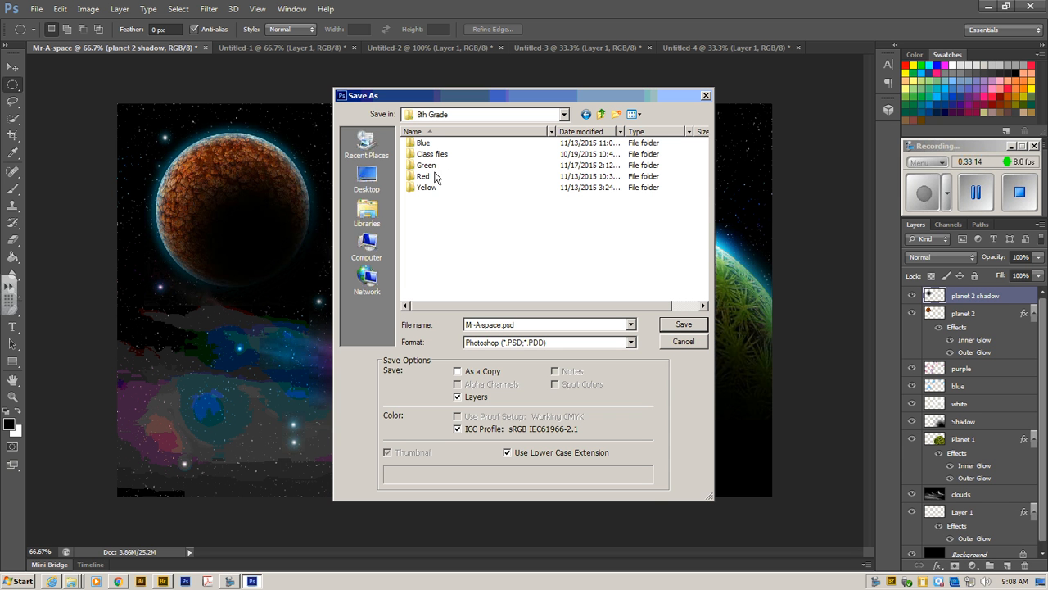
pyautogui.click(683, 343)
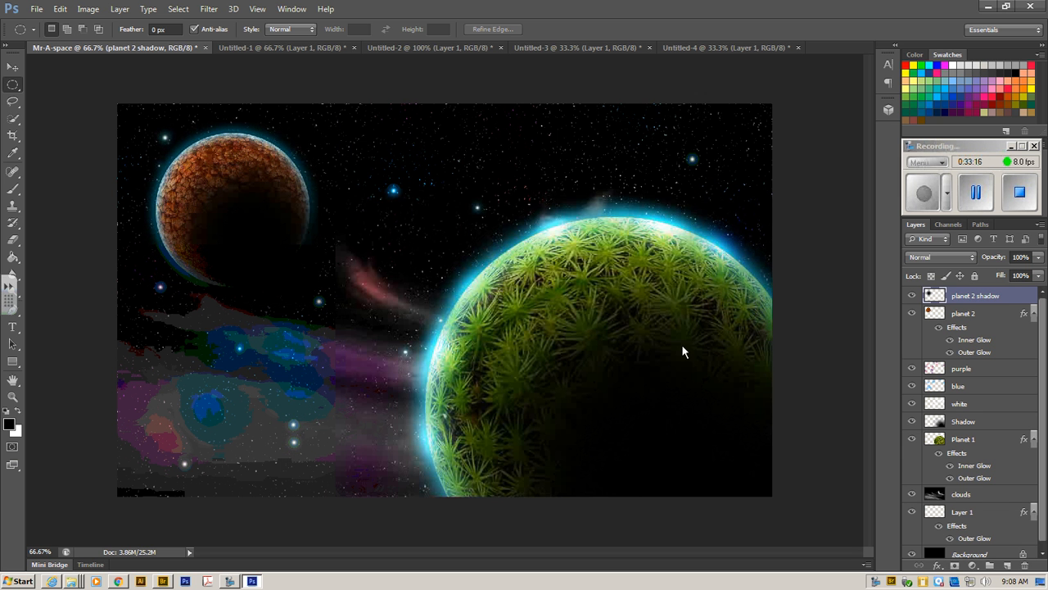